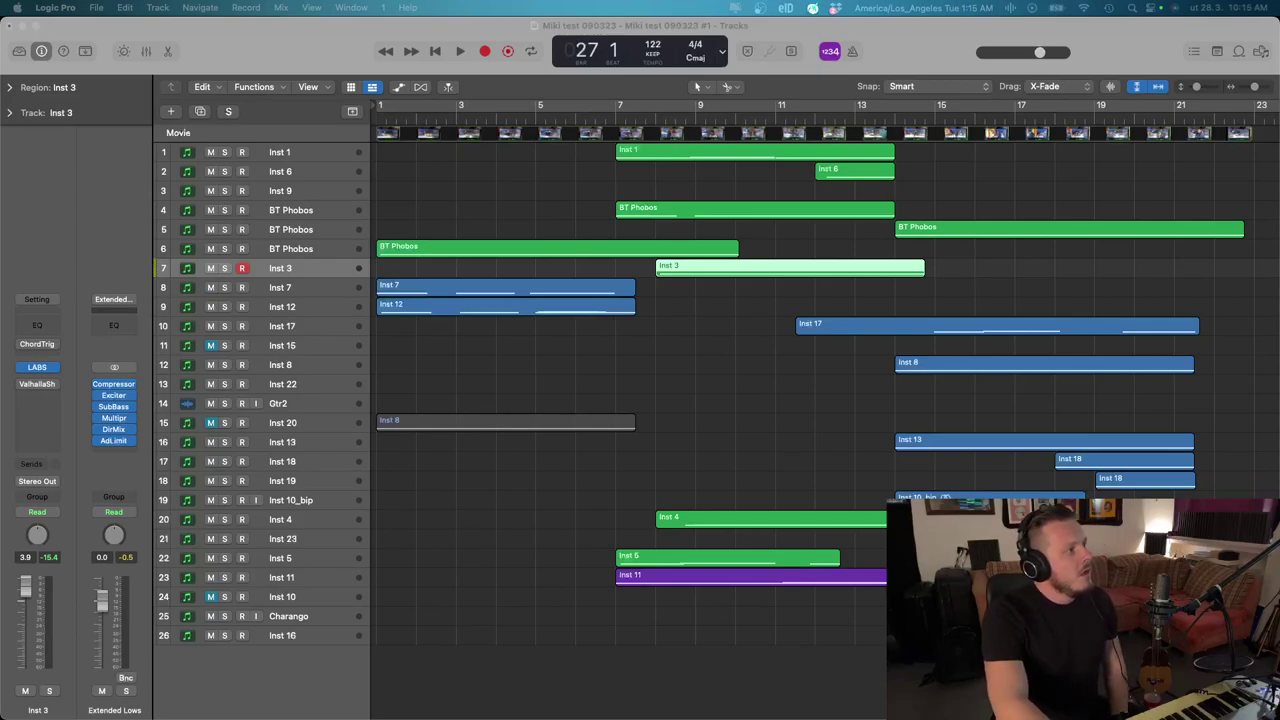
# Audition the Inst 1 and Inst 6 tracks and inspect the LABS instrument loaded on Inst 1
pyautogui.click(305, 152)
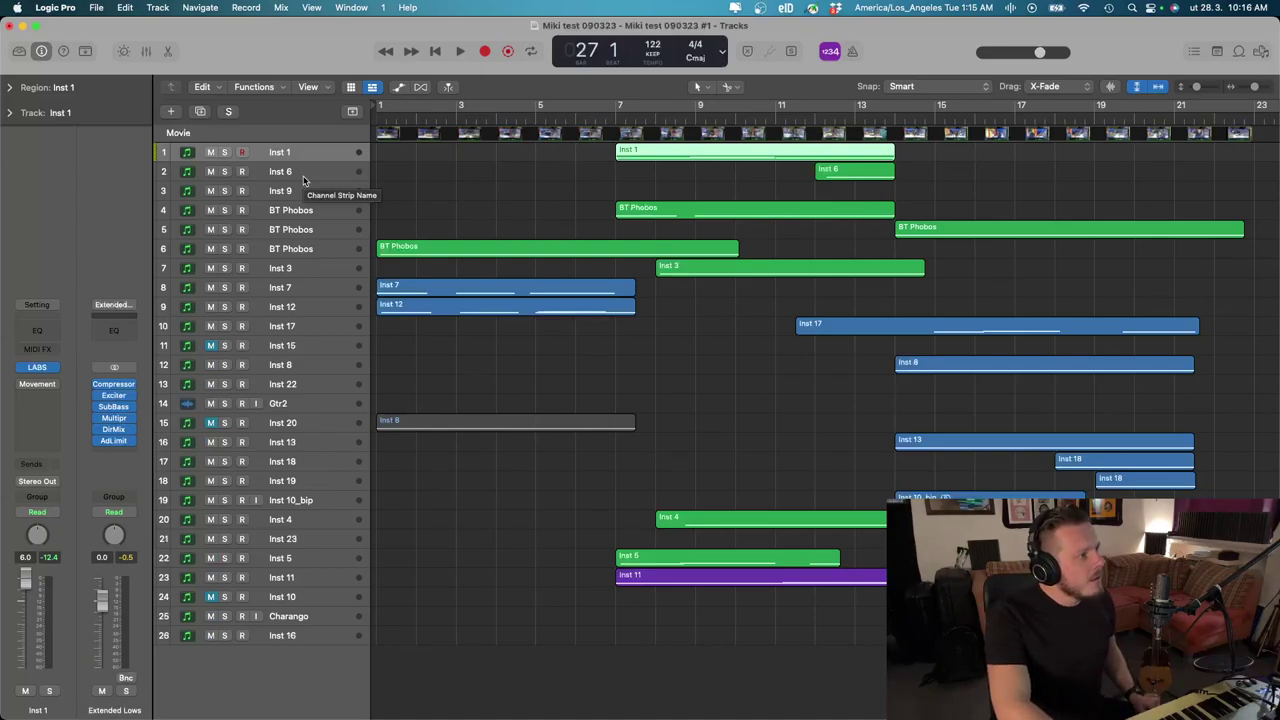
pyautogui.click(303, 175)
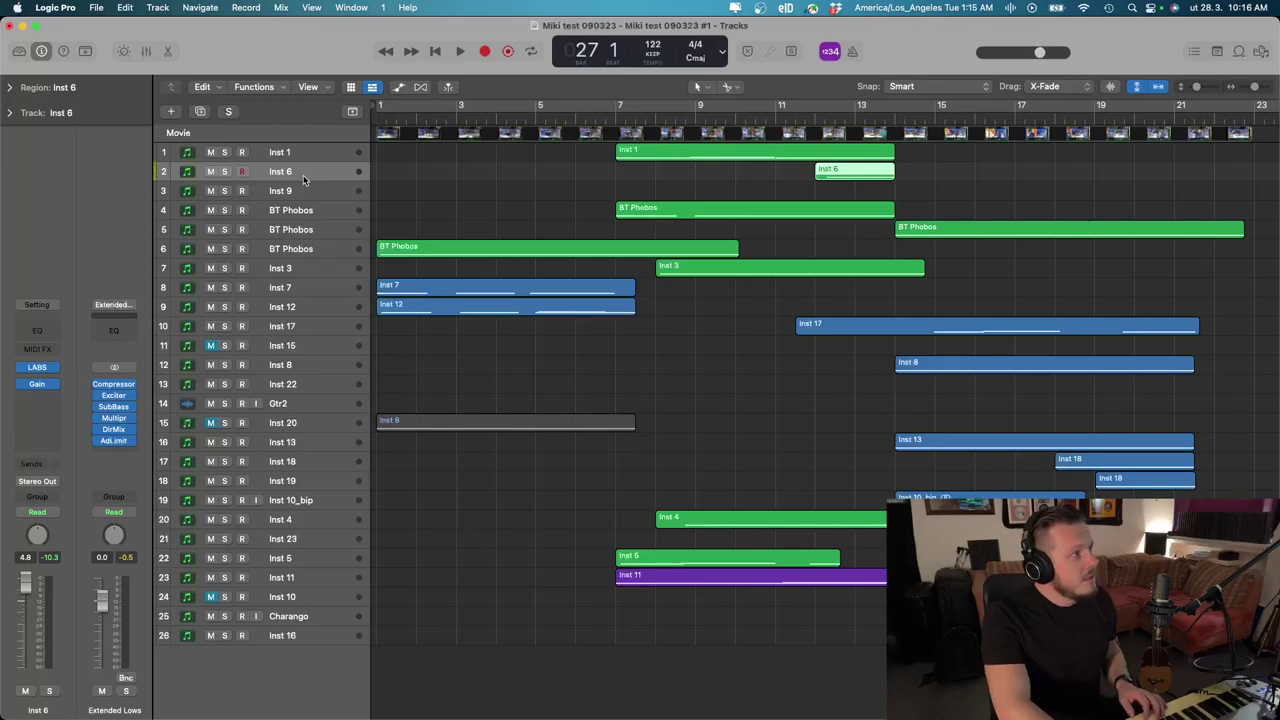
pyautogui.click(305, 157)
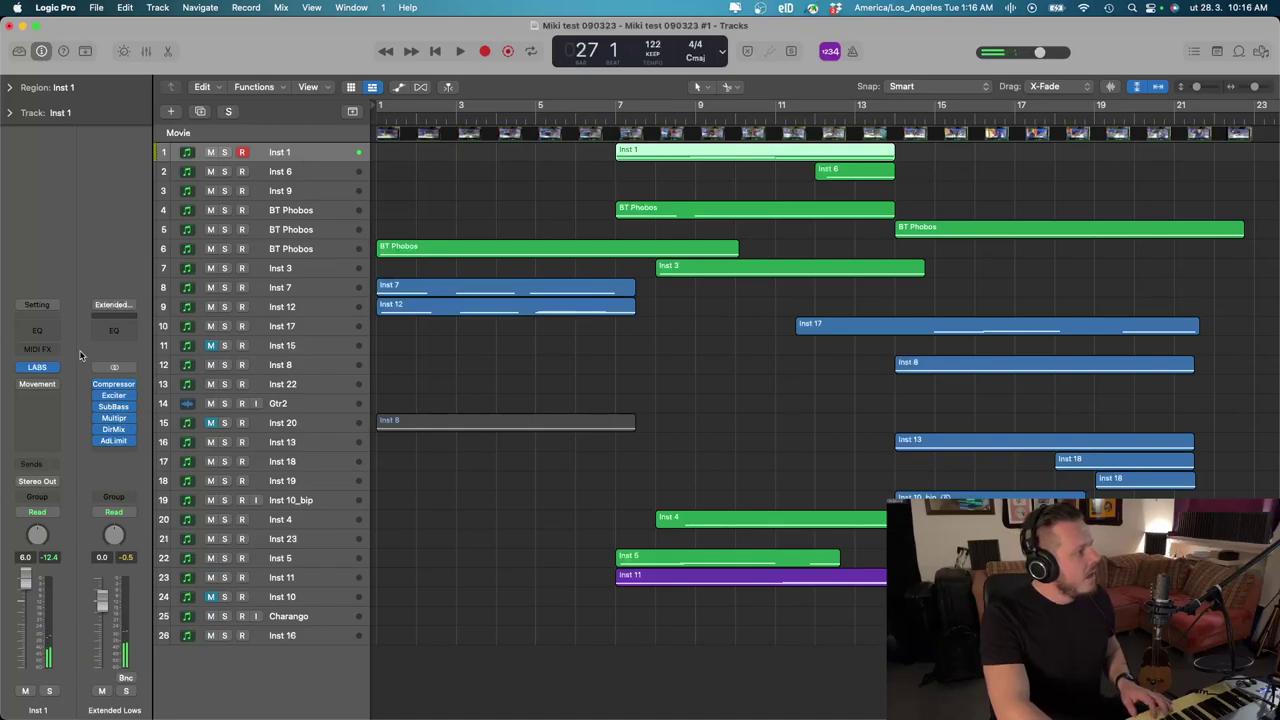
pyautogui.click(37, 367)
pyautogui.moveTo(374, 140); pyautogui.dragTo(328, 140)
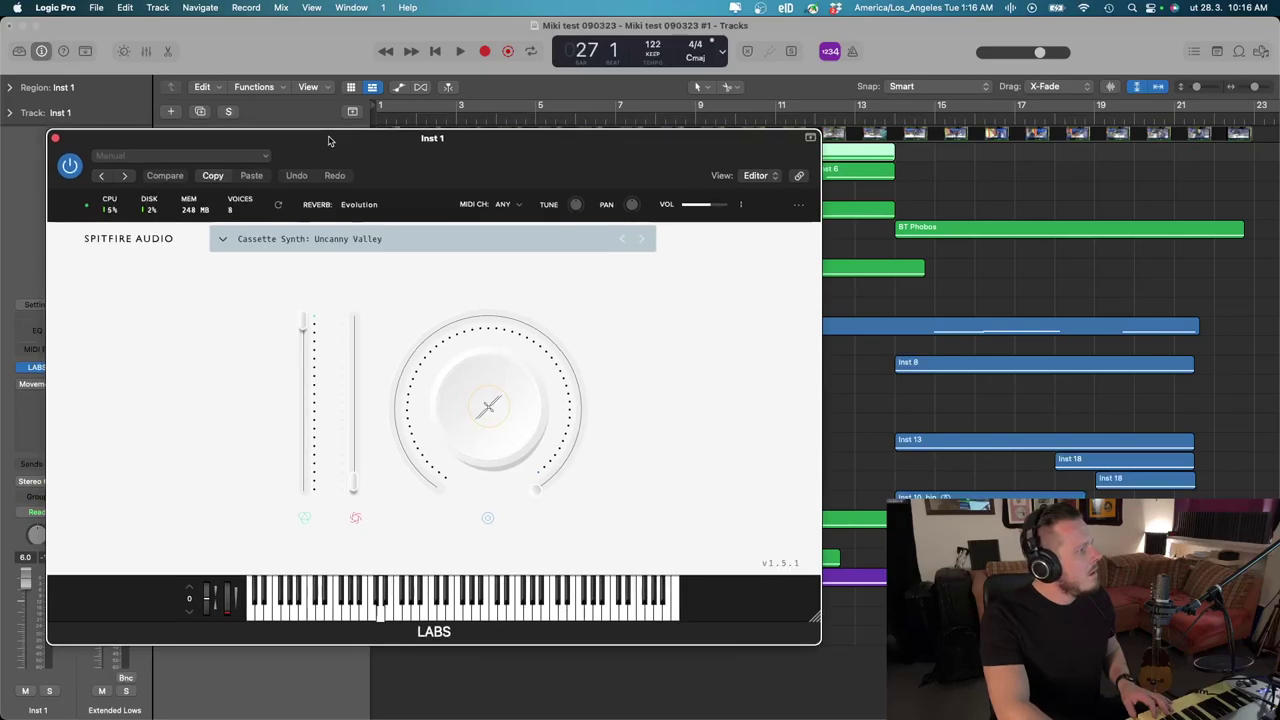
pyautogui.click(55, 138)
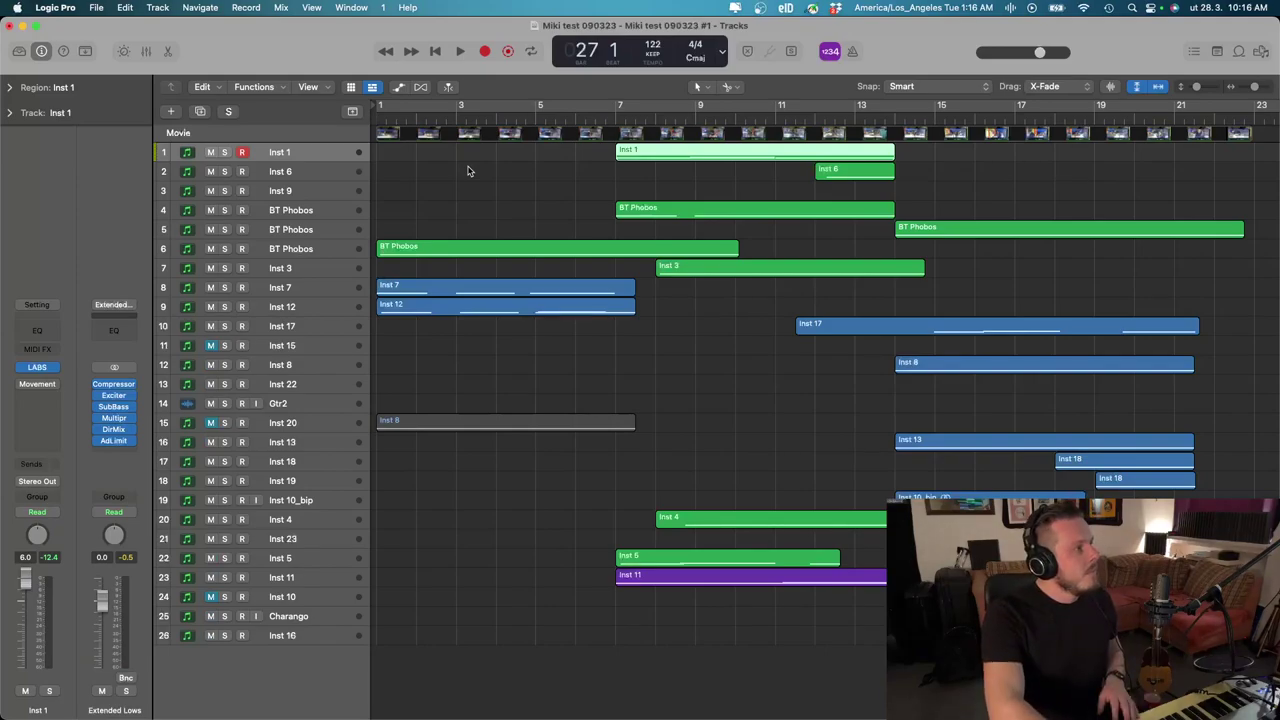
# Audition the Inst 6, Inst 9 and first BT Phobos tracks, and inspect the BT Phobos instrument's settings
pyautogui.click(313, 172)
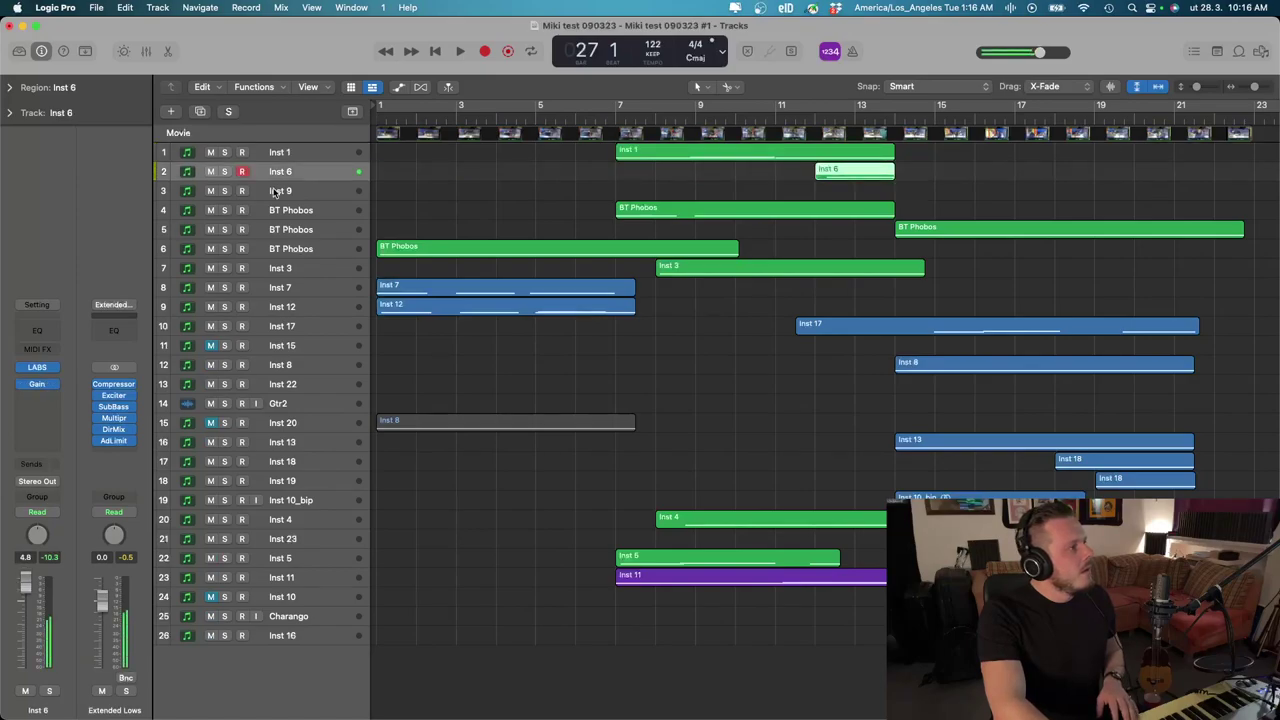
pyautogui.click(280, 192)
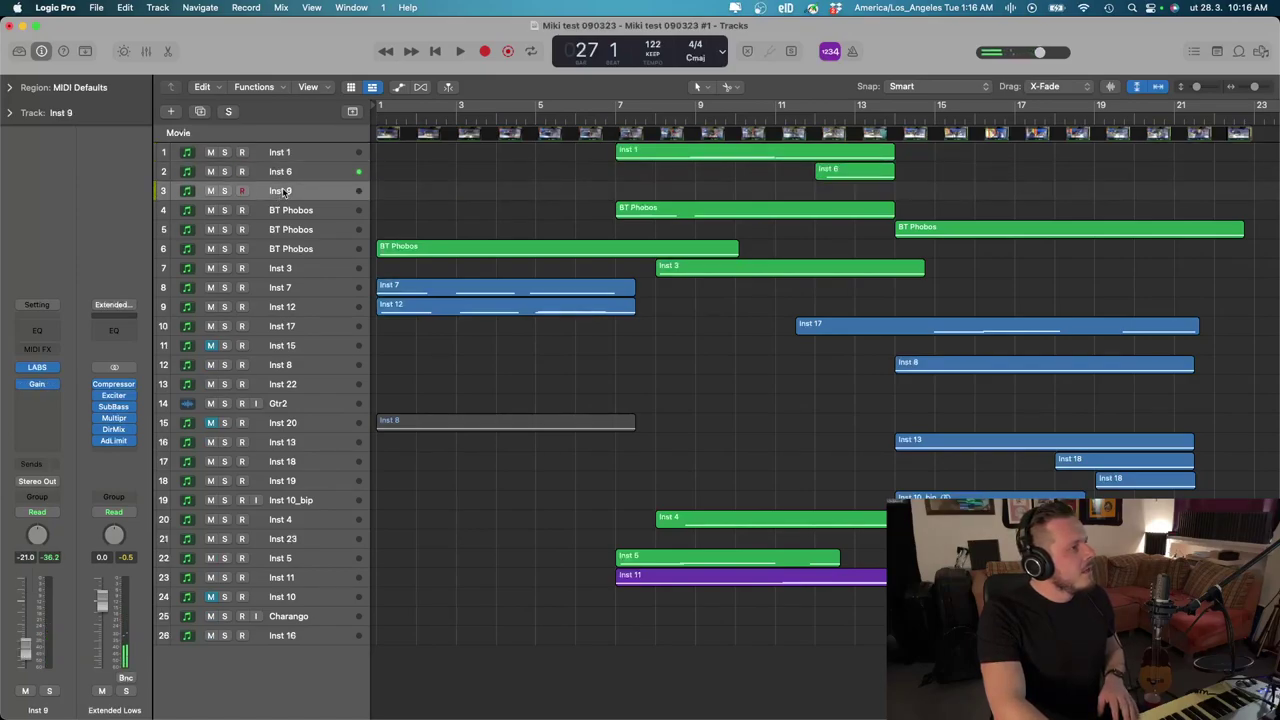
pyautogui.click(280, 211)
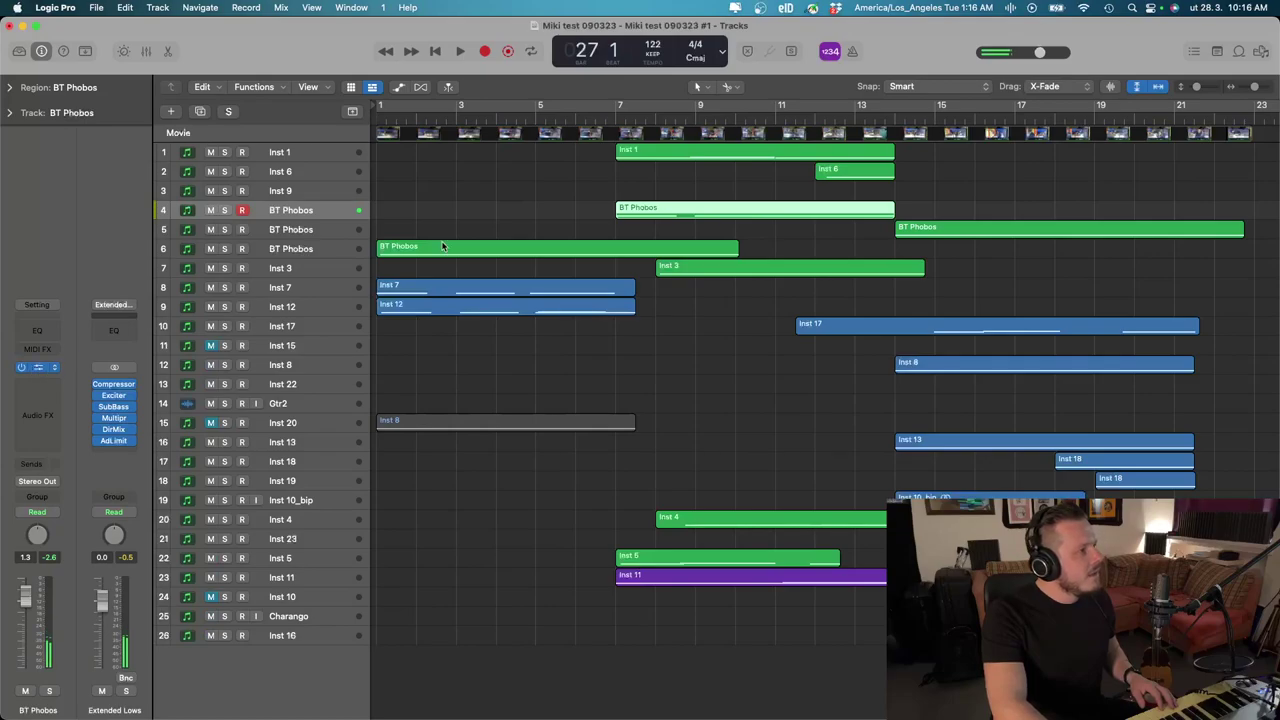
pyautogui.press('v')
pyautogui.moveTo(604, 210); pyautogui.dragTo(265, 135)
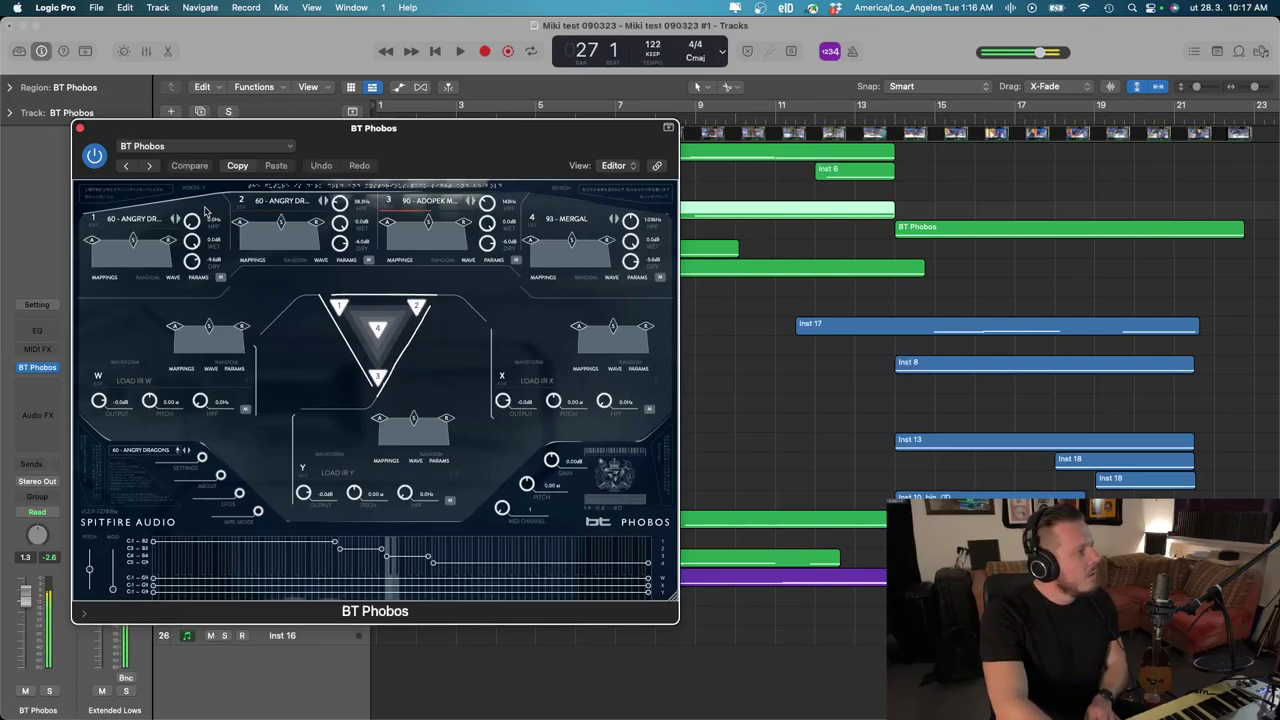
pyautogui.click(80, 128)
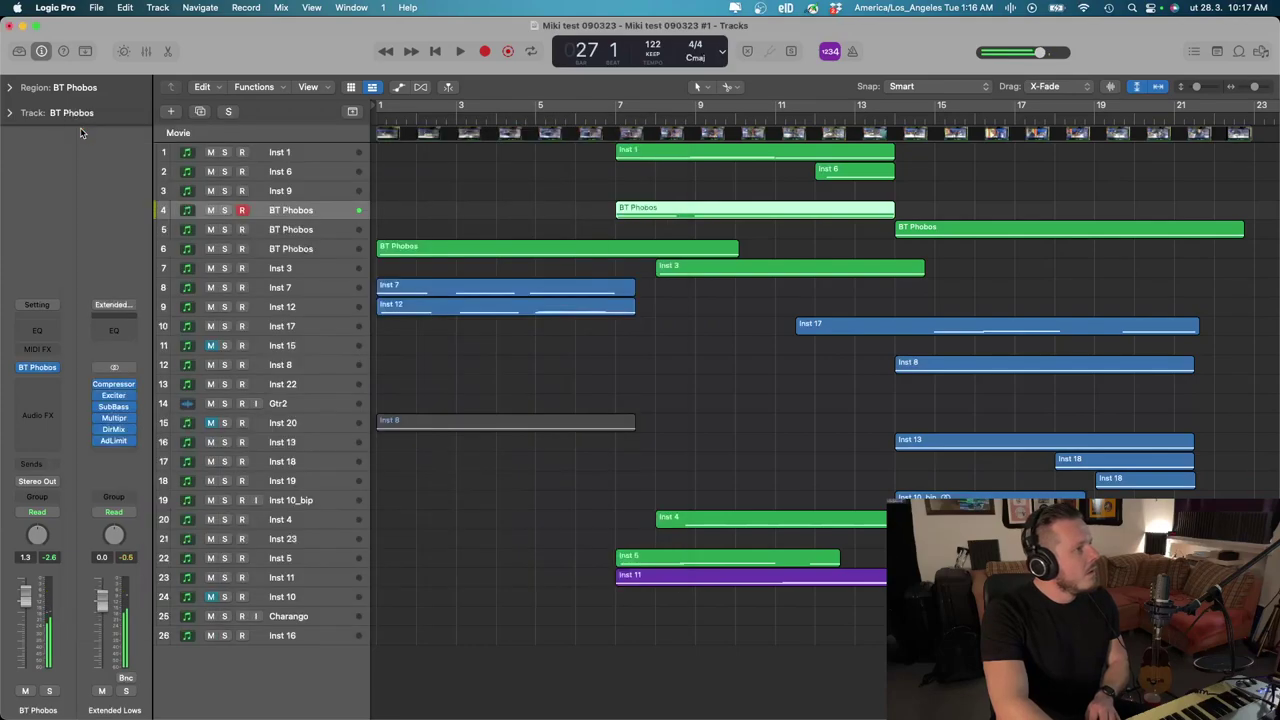
# Audition the other two BT Phobos tracks and Inst 3, and inspect the LABS instrument on Inst 3
pyautogui.click(303, 236)
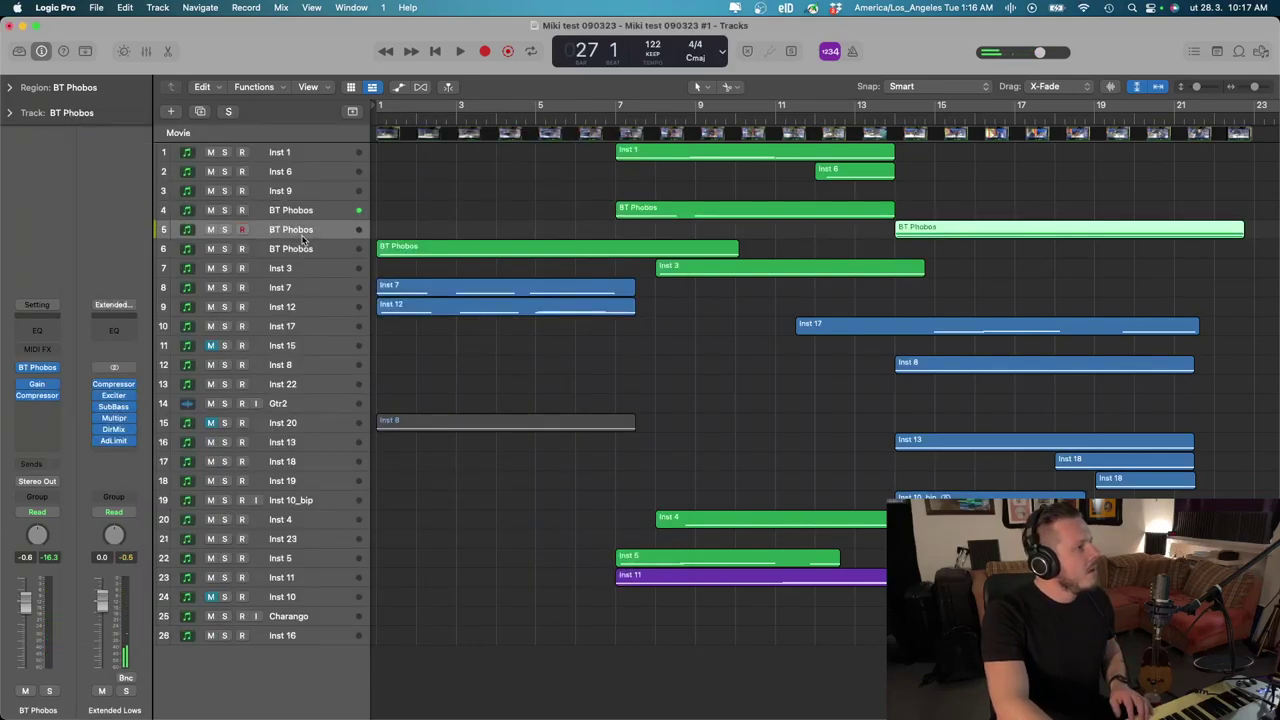
pyautogui.click(302, 258)
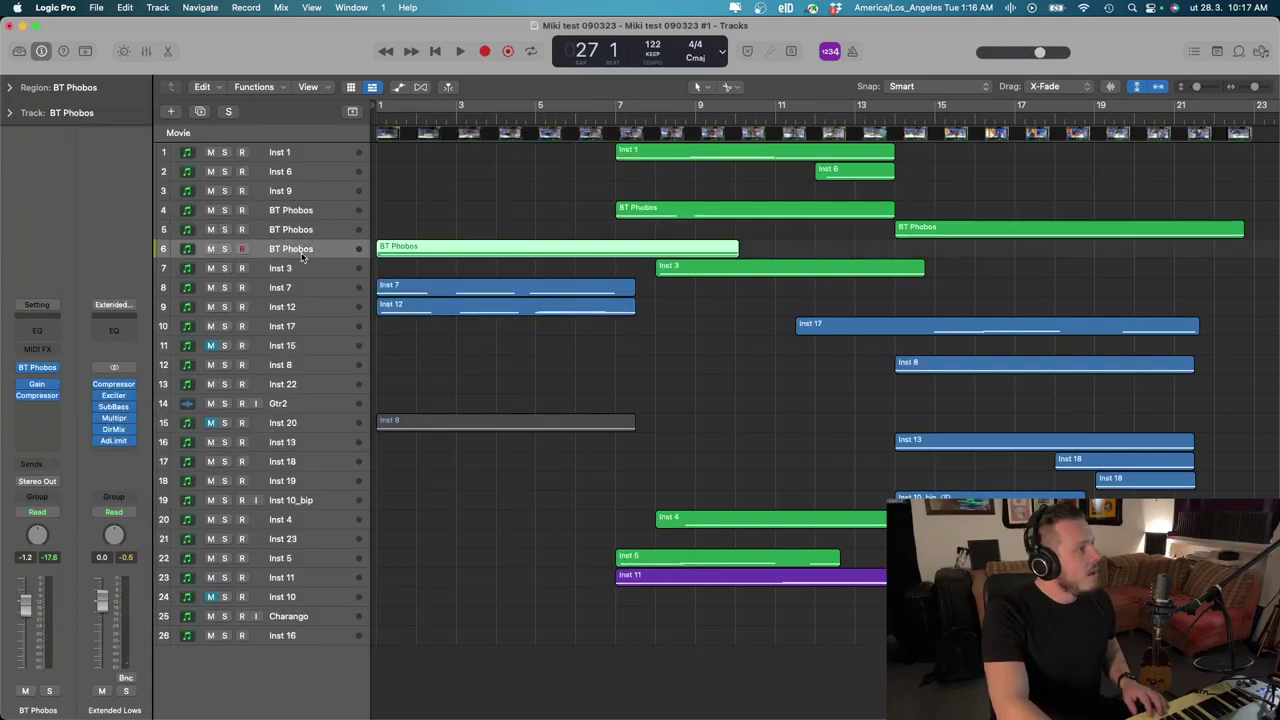
pyautogui.click(301, 273)
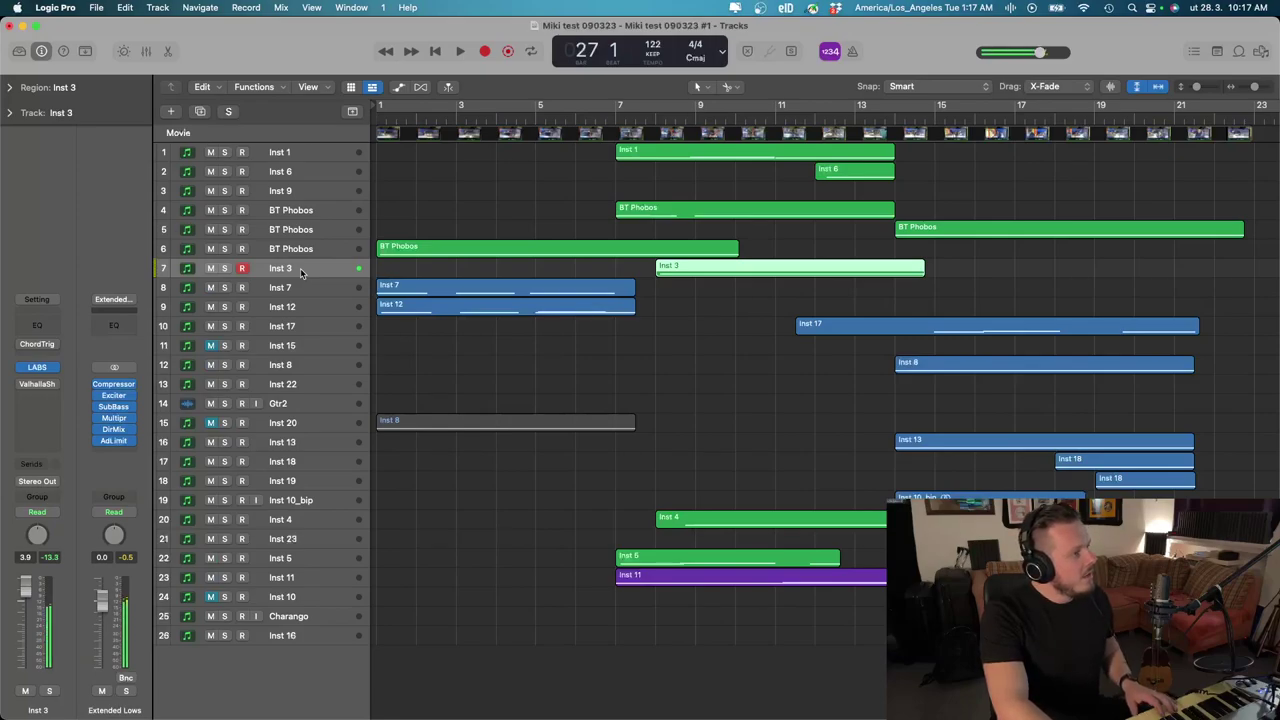
pyautogui.click(40, 370)
pyautogui.moveTo(631, 217); pyautogui.dragTo(239, 94)
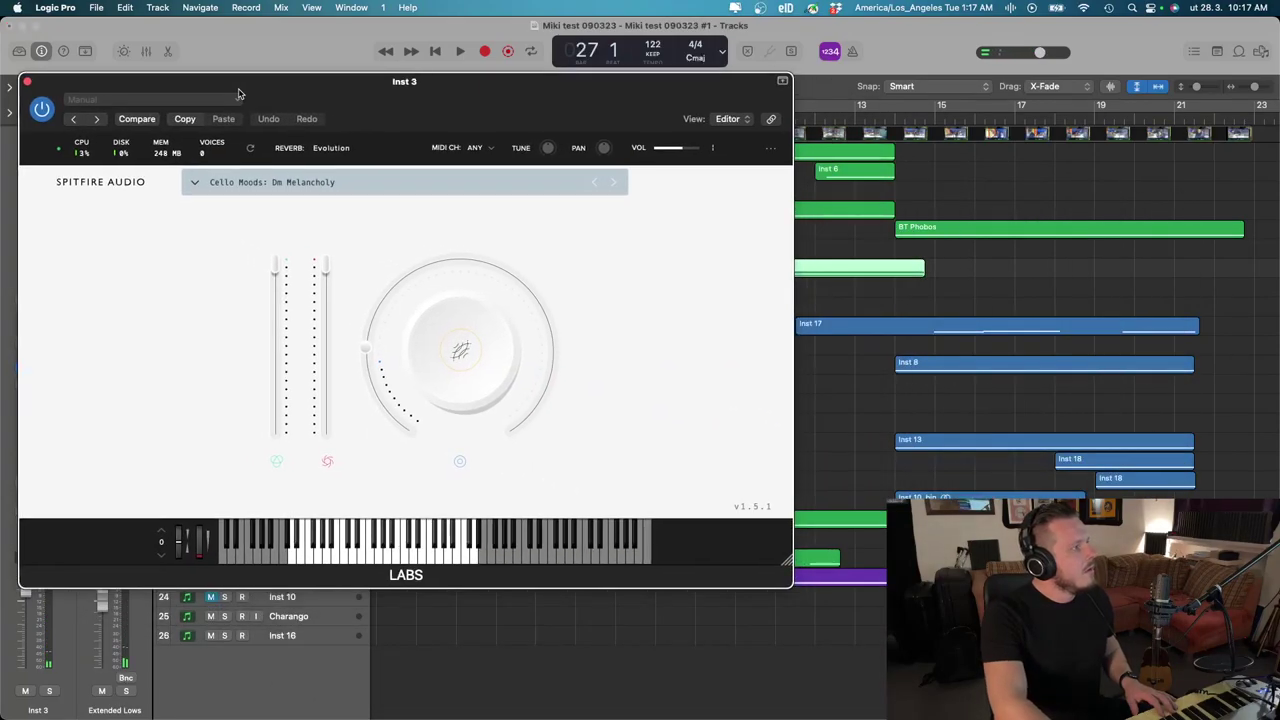
pyautogui.click(27, 82)
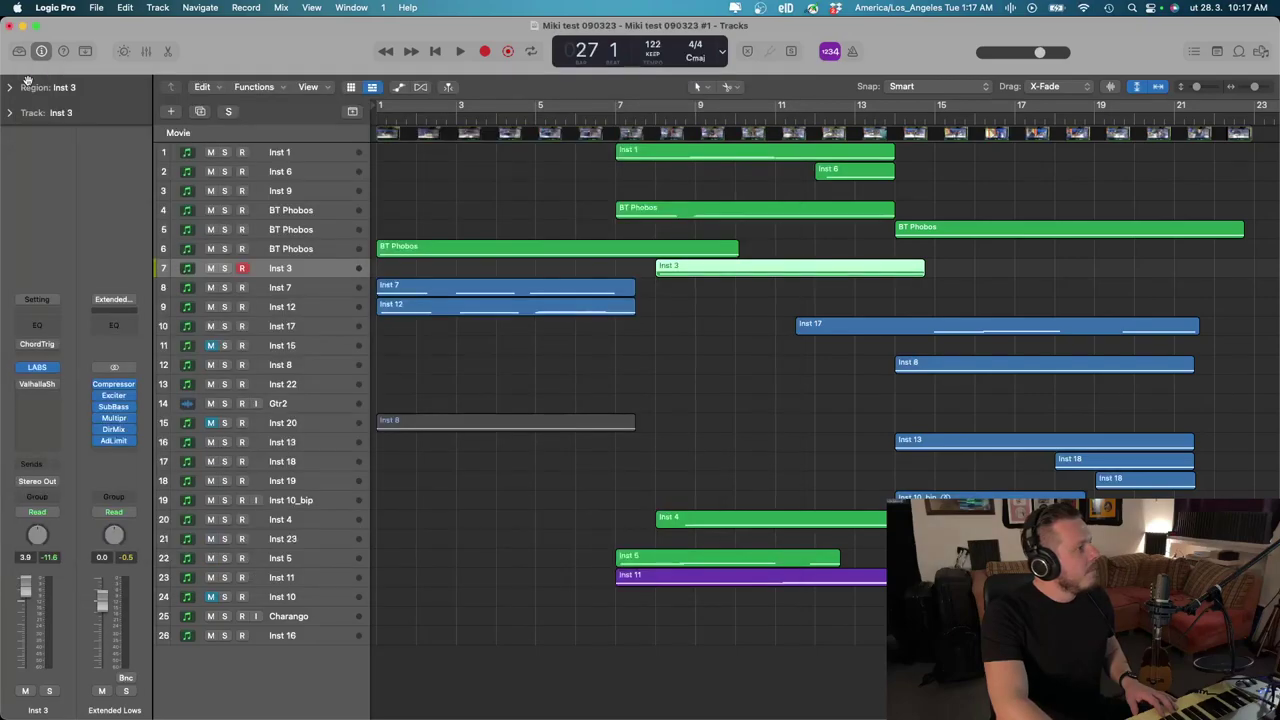
# Enable the Chord Trigger MIDI effect on the Inst 3 track and inspect its chord mapping
pyautogui.click(40, 345)
pyautogui.moveTo(595, 218); pyautogui.dragTo(338, 181)
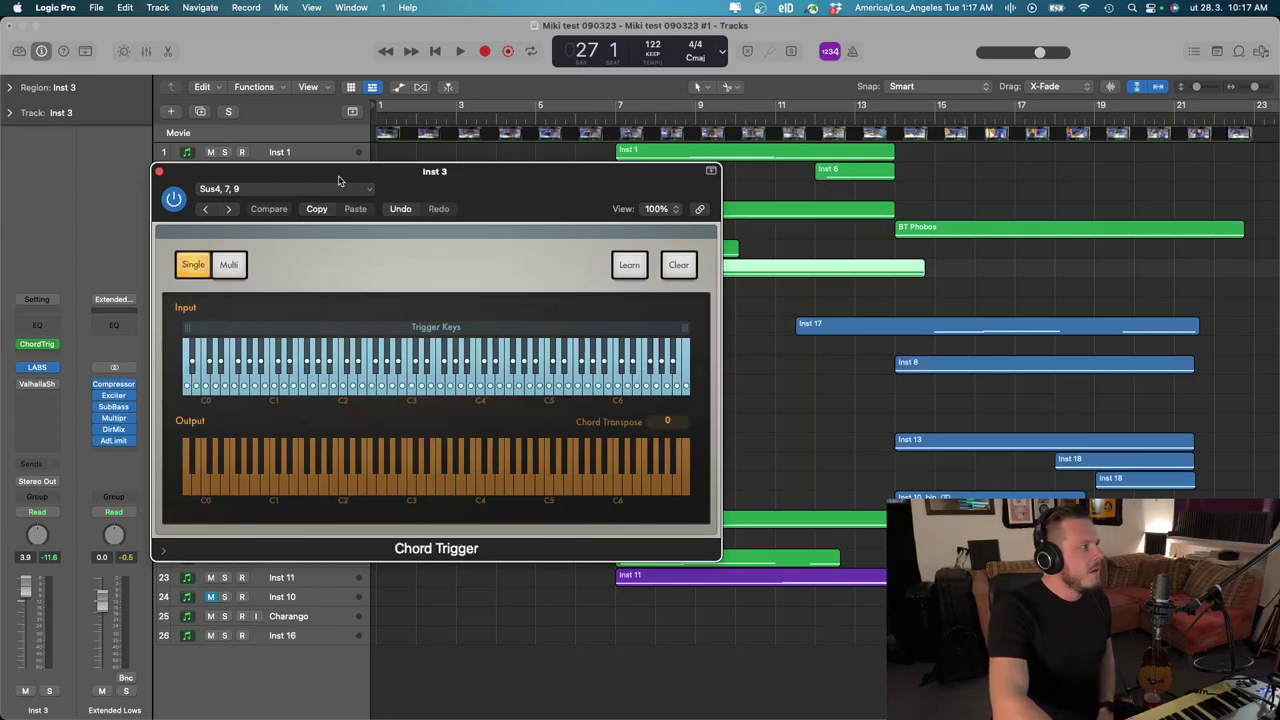
pyautogui.moveTo(202, 176); pyautogui.dragTo(168, 171)
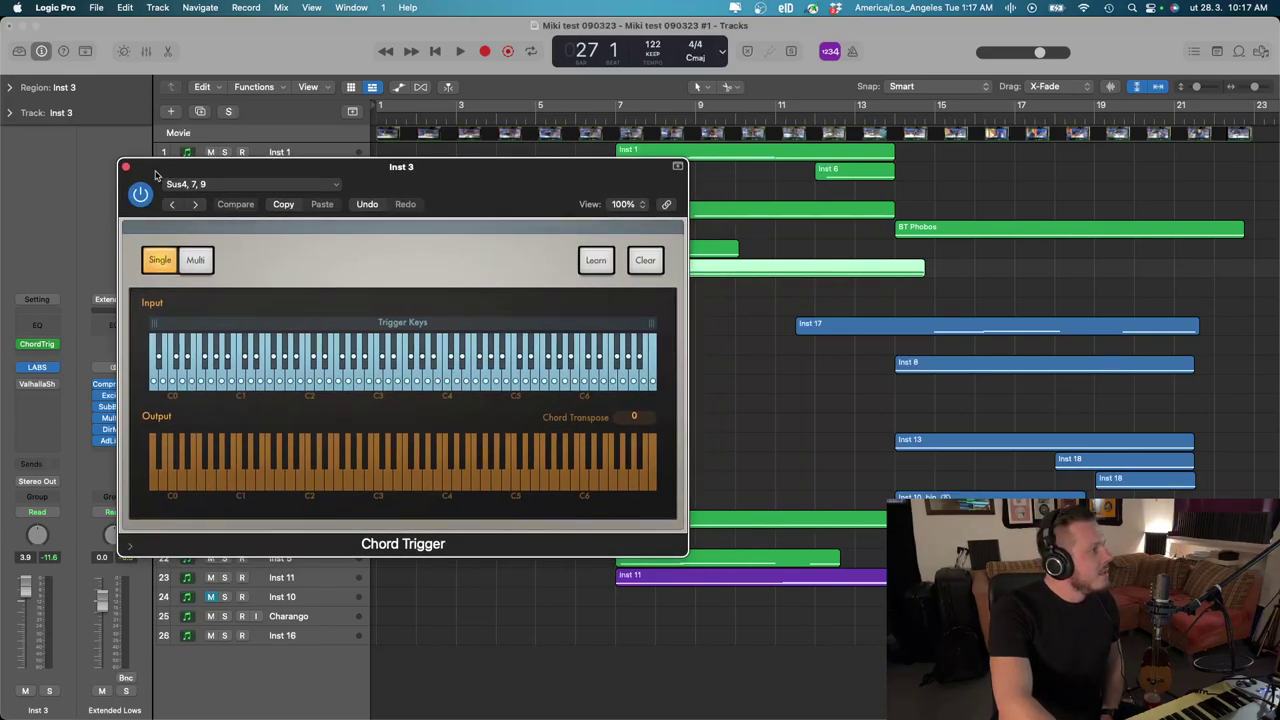
pyautogui.click(126, 167)
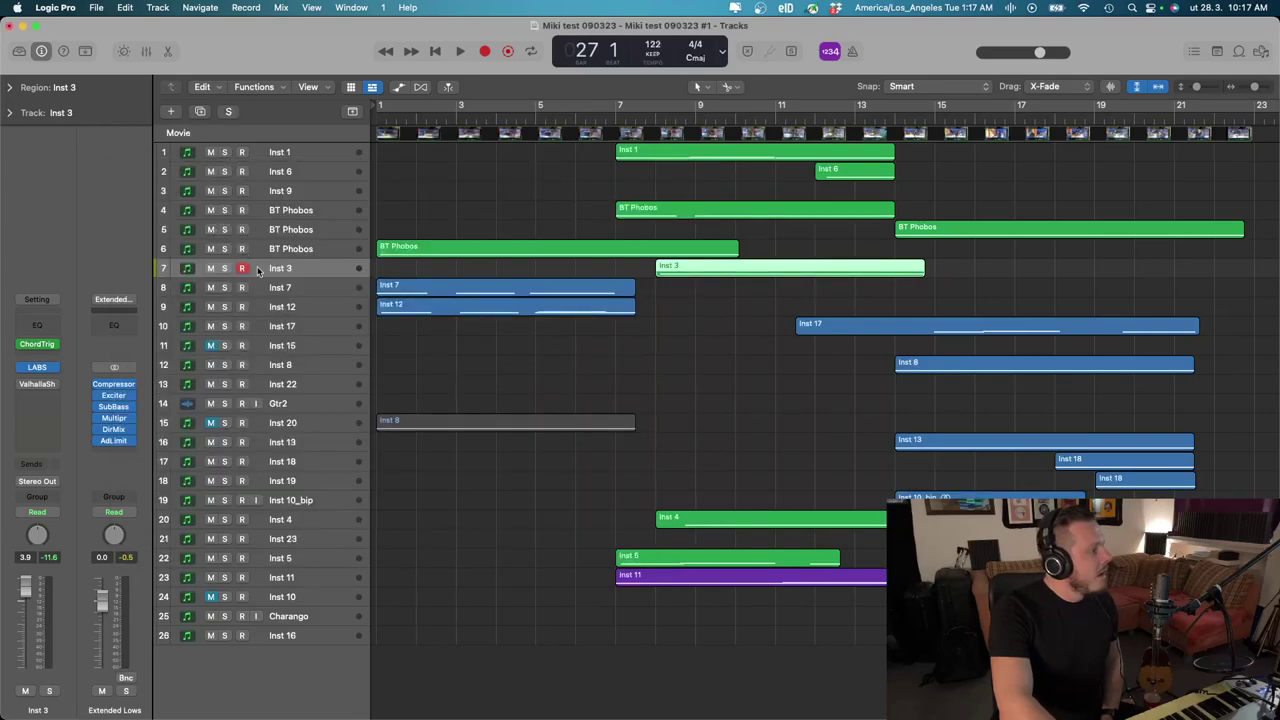
# Enable Chord Trigger on the Inst 5 track and browse its chord presets through to Sus4, 7, 9
pyautogui.click(297, 562)
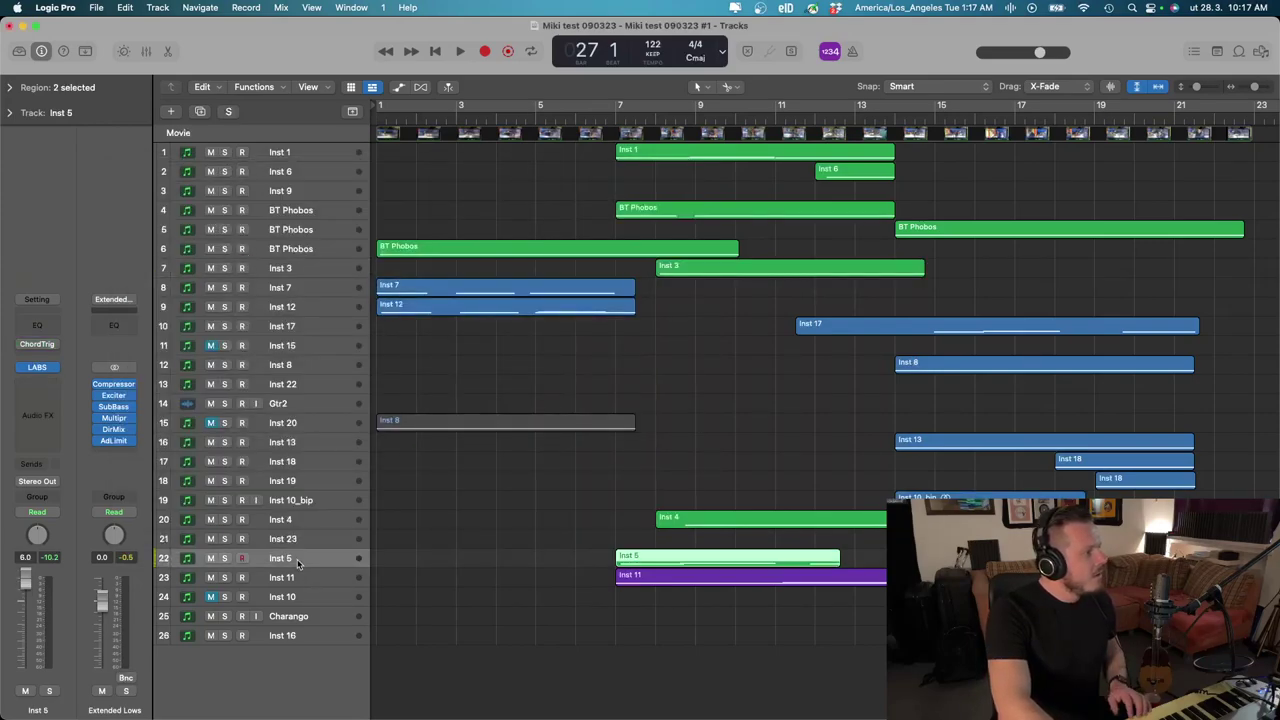
pyautogui.click(37, 344)
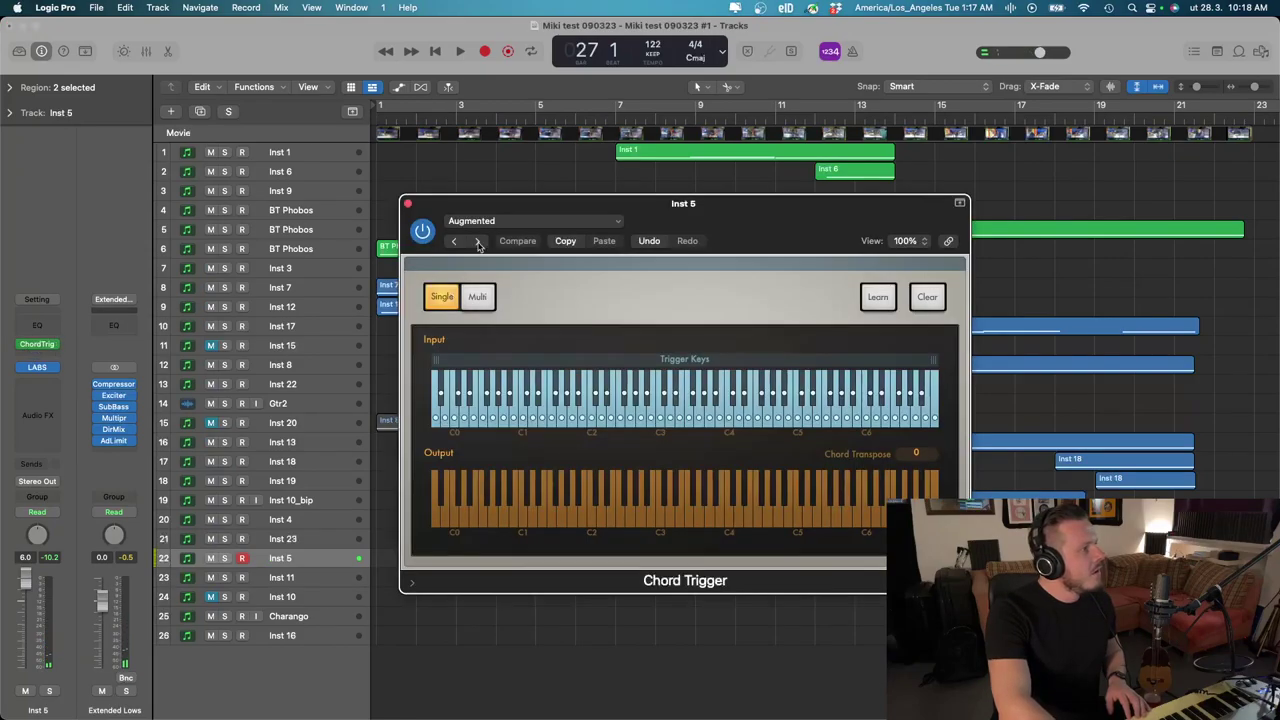
pyautogui.click(479, 242)
pyautogui.moveTo(496, 208); pyautogui.dragTo(238, 202)
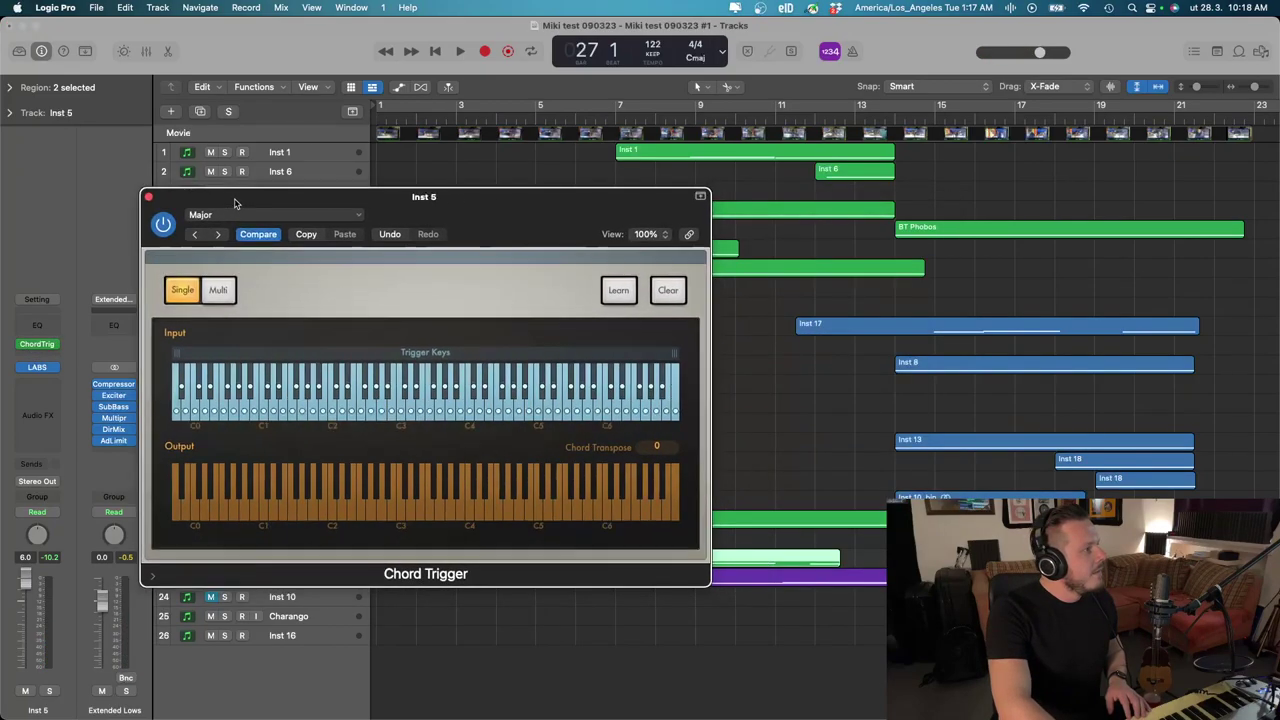
pyautogui.click(217, 236)
pyautogui.click(217, 236)
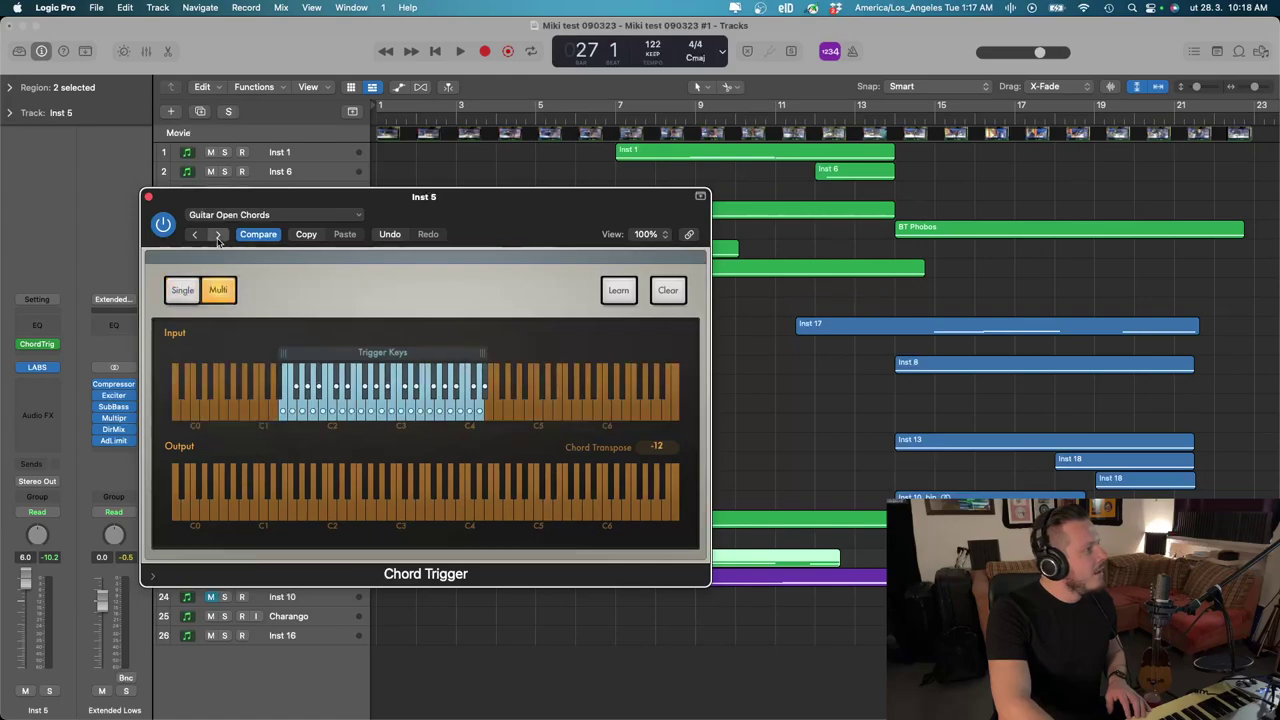
pyautogui.click(217, 236)
pyautogui.click(217, 236)
pyautogui.click(217, 236)
pyautogui.click(217, 236)
pyautogui.click(217, 236)
pyautogui.click(217, 236)
pyautogui.click(217, 236)
pyautogui.click(217, 236)
pyautogui.click(217, 236)
pyautogui.click(217, 236)
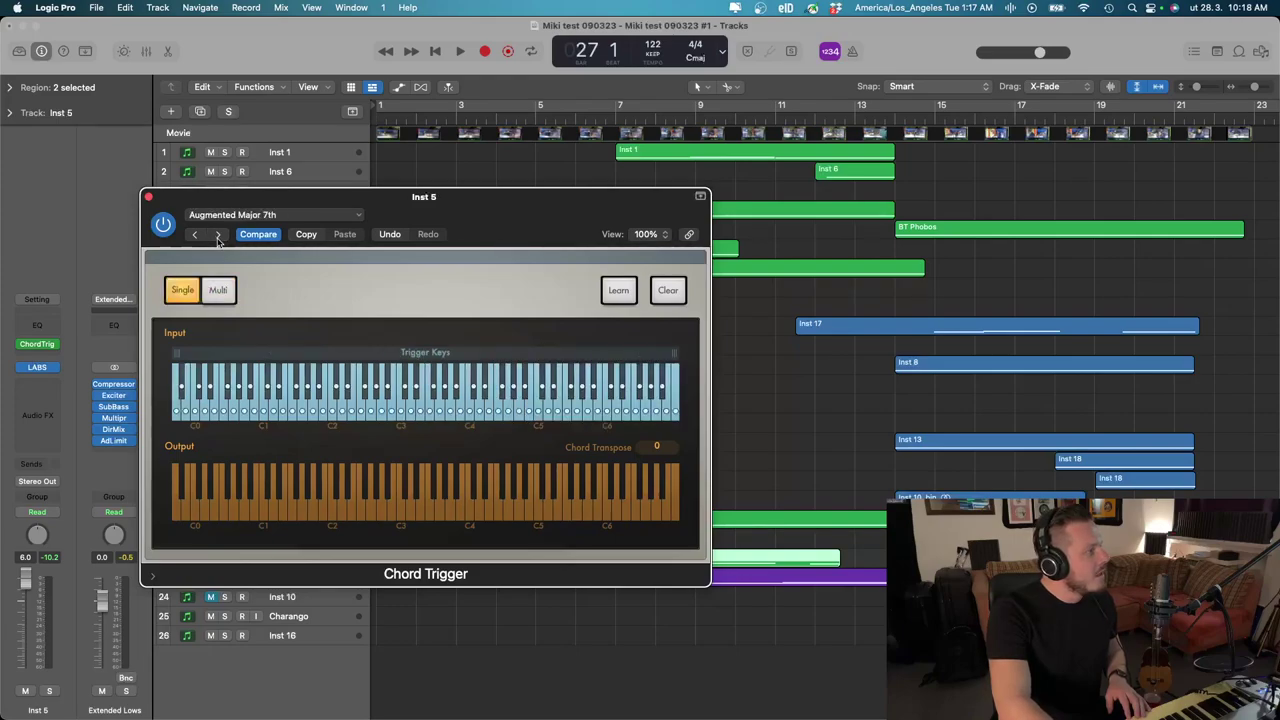
pyautogui.click(217, 236)
pyautogui.click(217, 236)
pyautogui.click(217, 236)
pyautogui.click(217, 236)
pyautogui.click(217, 236)
pyautogui.click(217, 236)
pyautogui.click(217, 236)
pyautogui.click(217, 236)
pyautogui.click(217, 236)
pyautogui.click(217, 236)
pyautogui.click(217, 236)
pyautogui.click(217, 236)
pyautogui.click(217, 236)
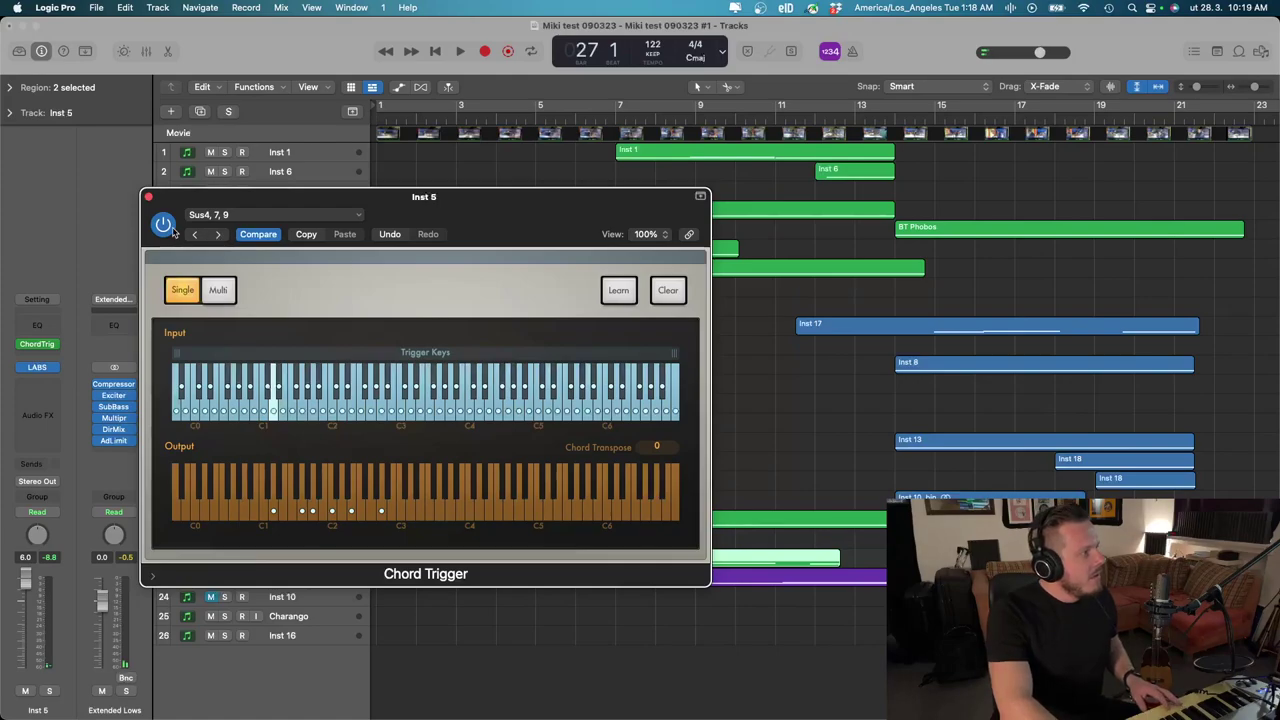
pyautogui.click(148, 196)
# Set the Chord Trigger on the Inst 3 track to the Sus2 preset, comparing it with Sus4
pyautogui.moveTo(22, 347)
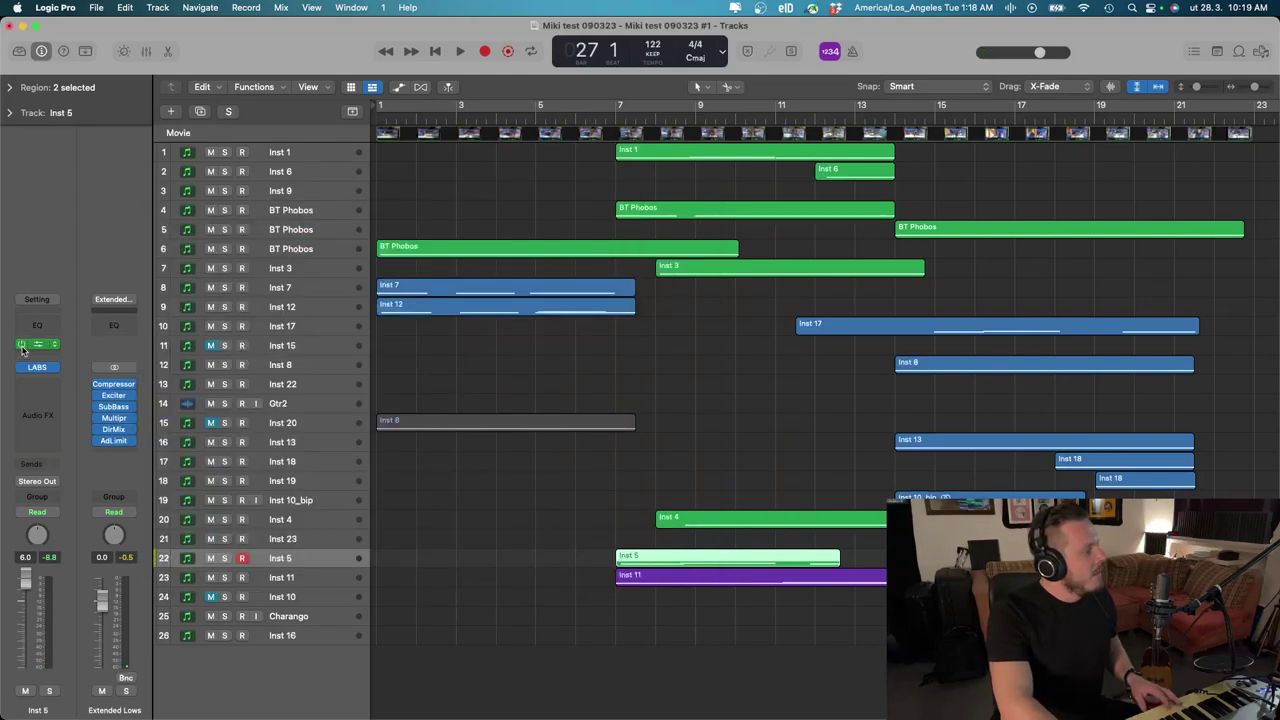
pyautogui.click(321, 266)
pyautogui.click(310, 288)
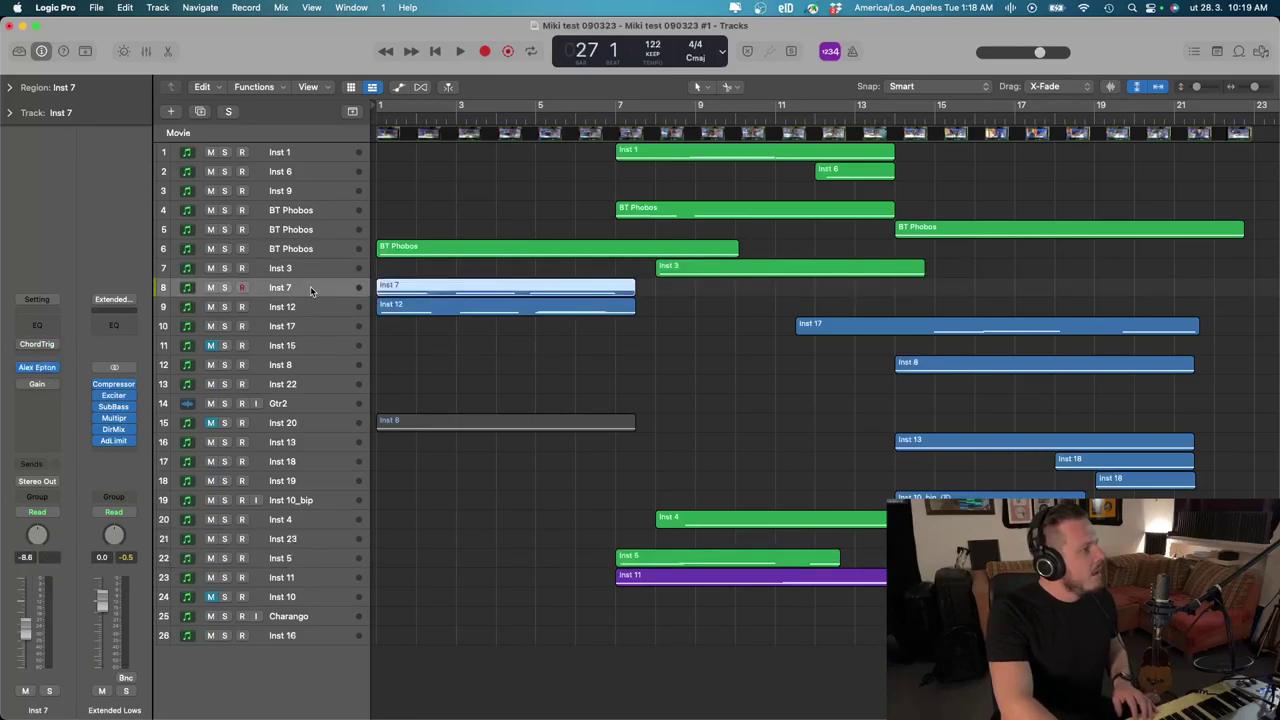
pyautogui.click(300, 270)
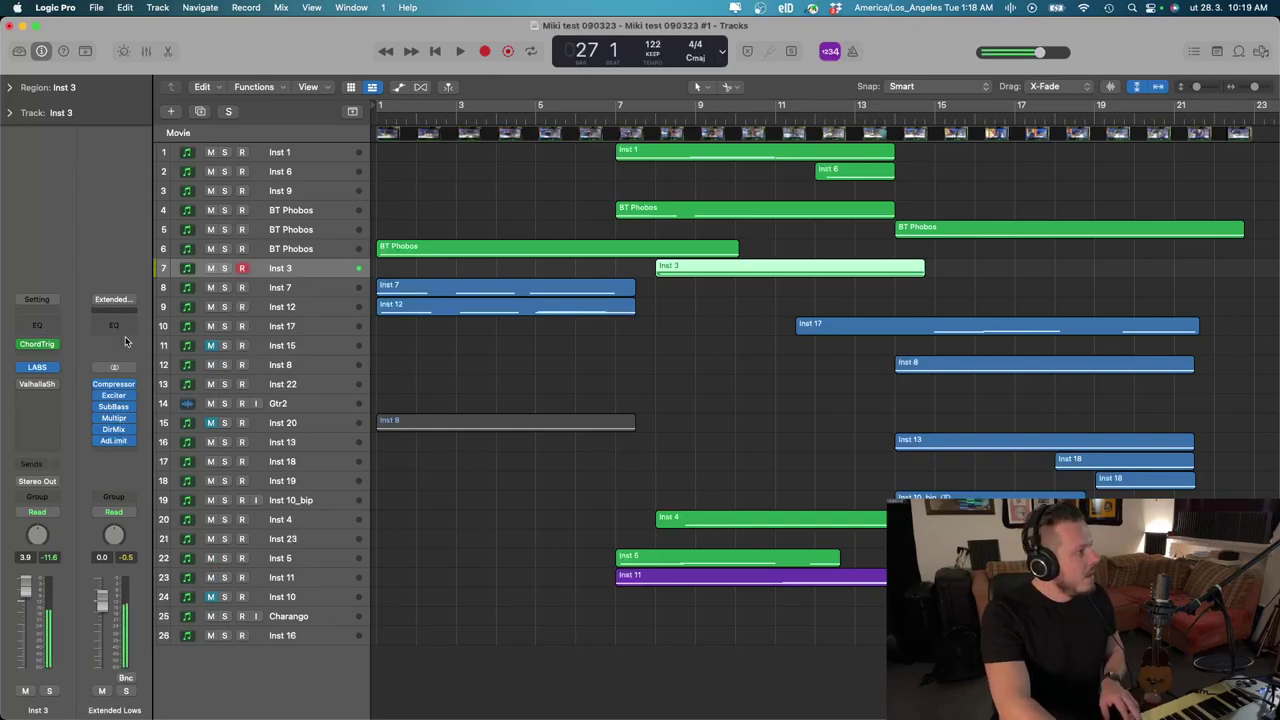
pyautogui.click(39, 346)
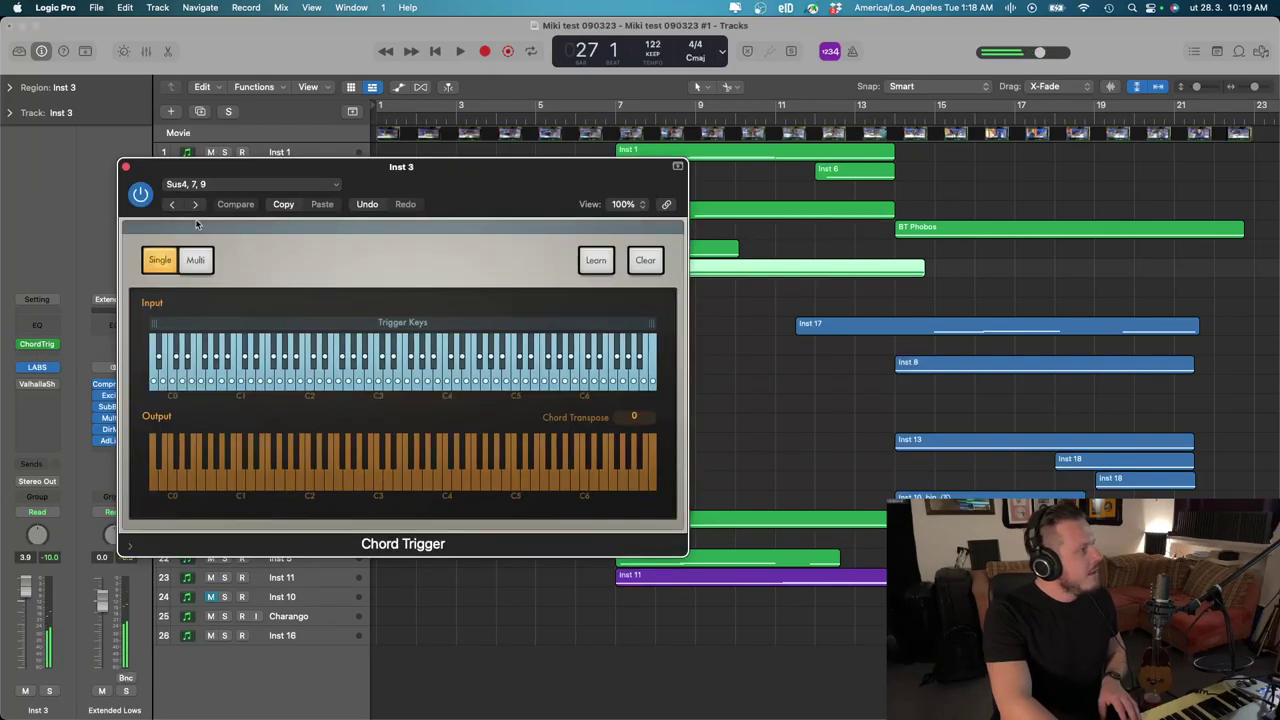
pyautogui.click(195, 205)
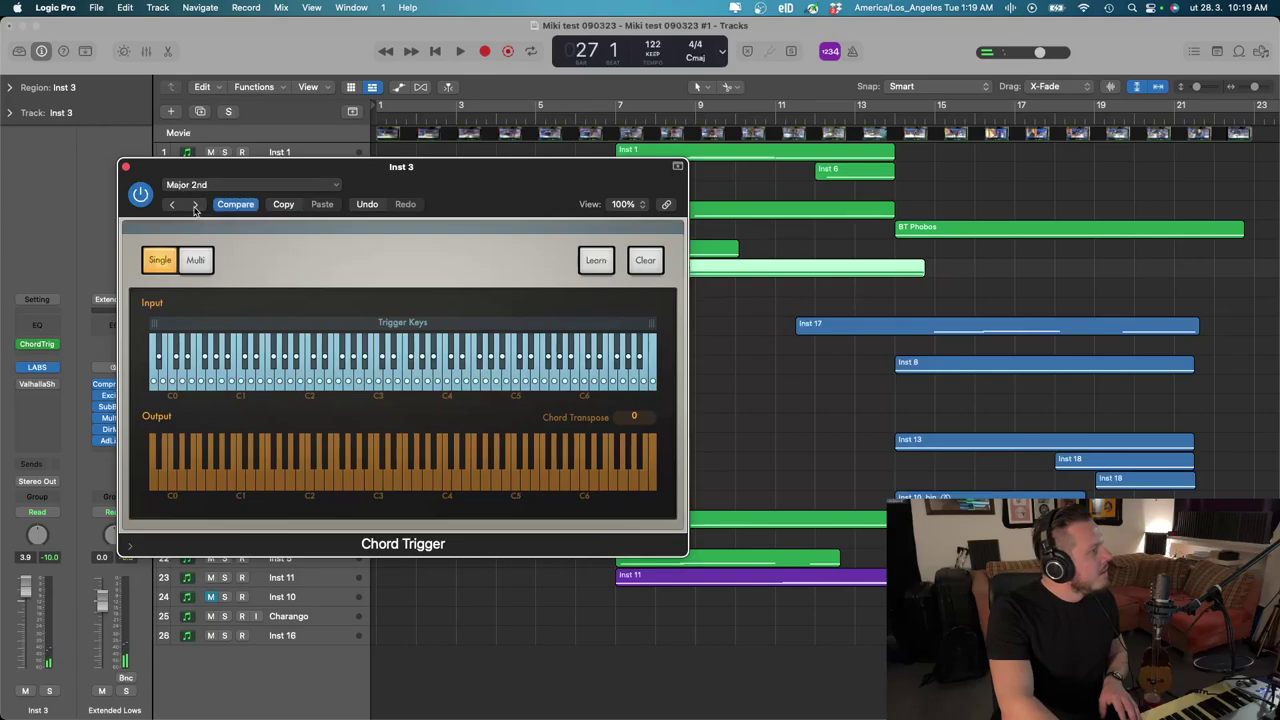
pyautogui.click(195, 205)
pyautogui.click(195, 205)
pyautogui.click(195, 205)
pyautogui.click(195, 205)
pyautogui.click(195, 205)
pyautogui.click(195, 205)
pyautogui.click(195, 205)
pyautogui.click(195, 205)
pyautogui.click(195, 205)
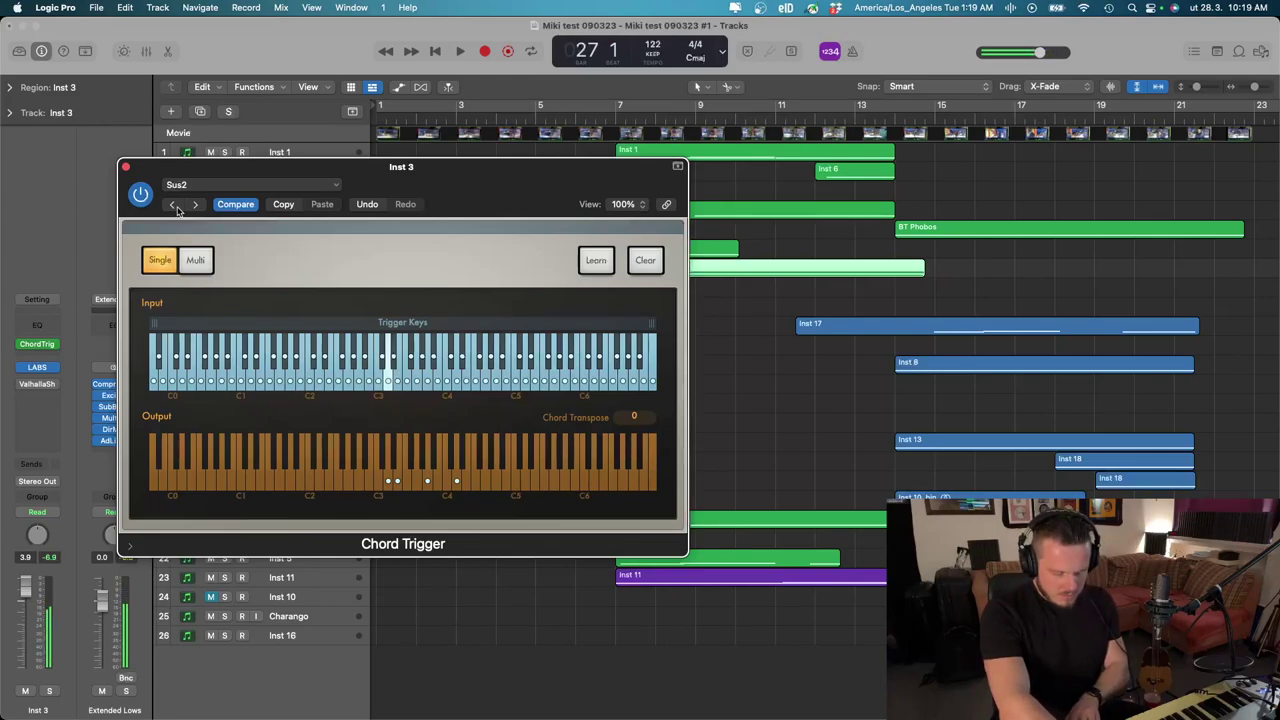
pyautogui.click(193, 205)
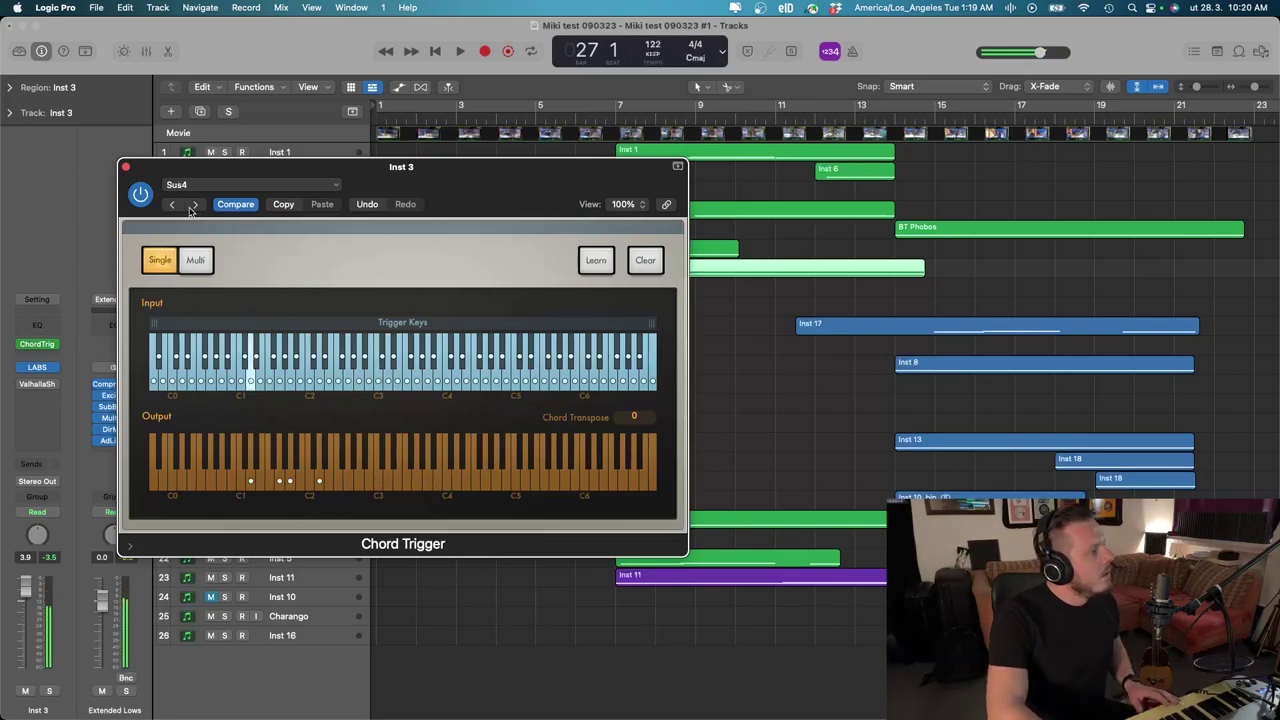
pyautogui.click(171, 205)
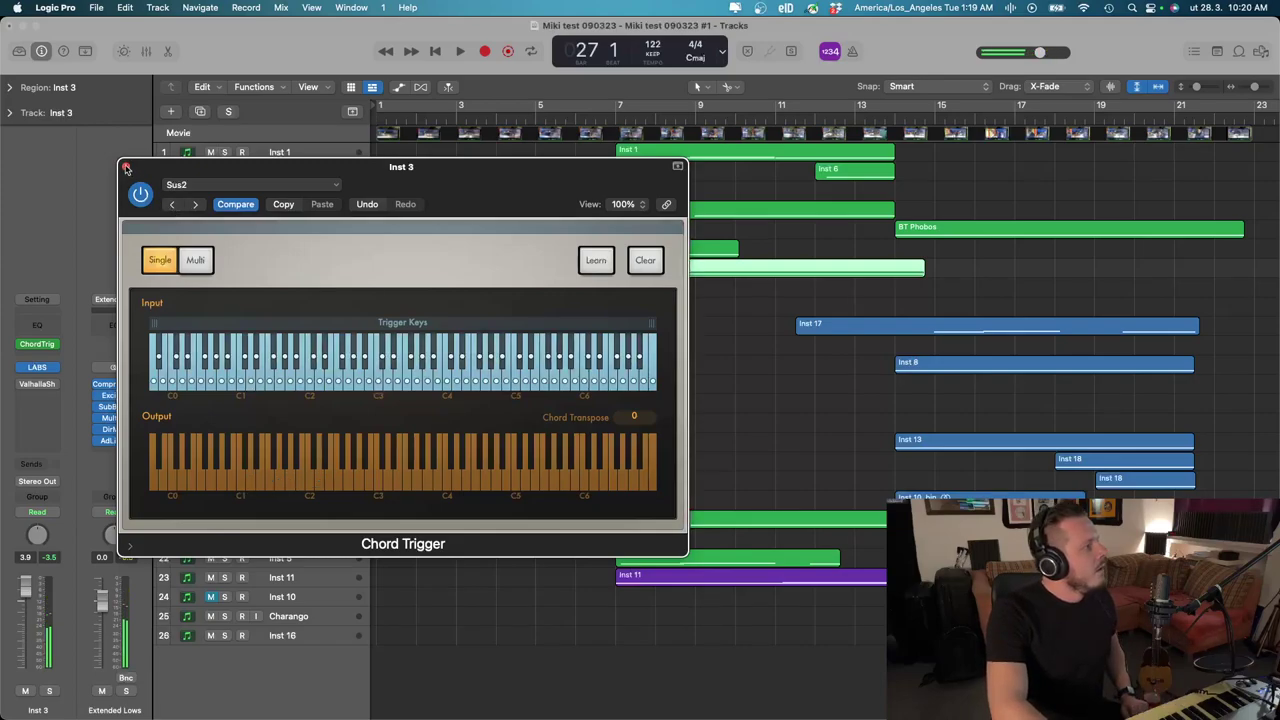
pyautogui.click(126, 169)
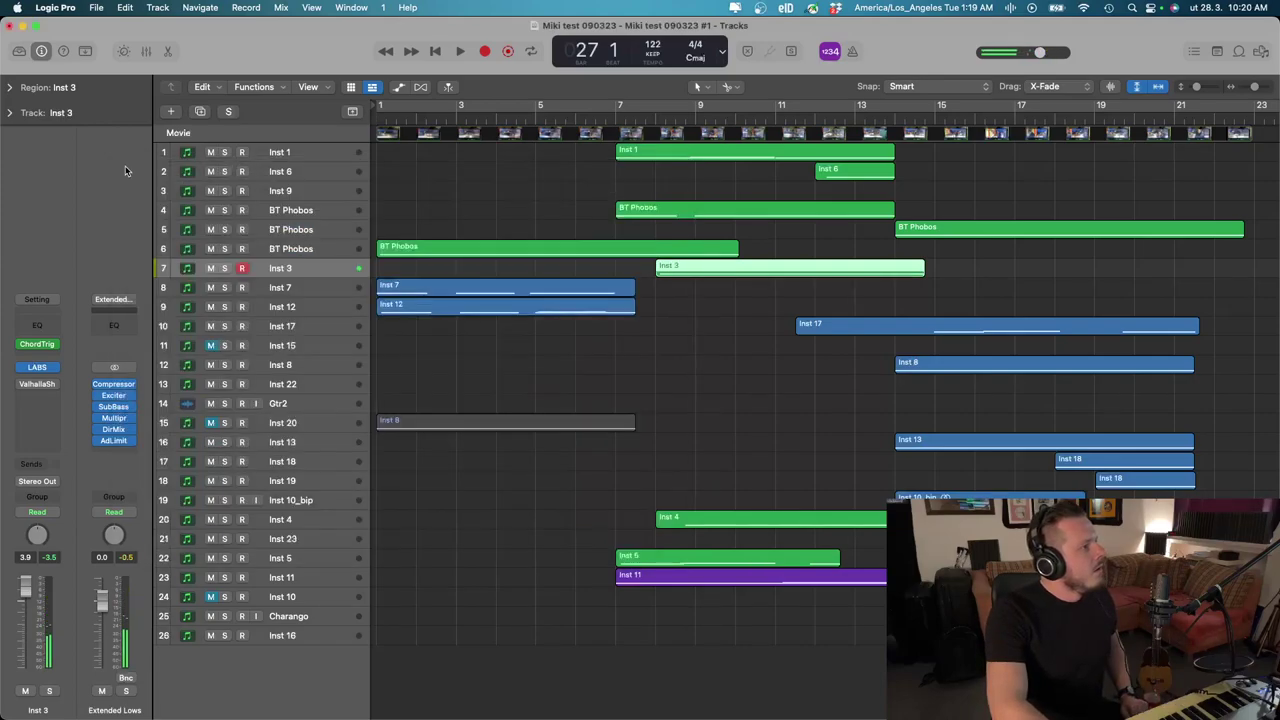
# Audition Inst 7, bypass the Extended Lows effects on the output channel, and view the Multipressor settings
pyautogui.click(279, 288)
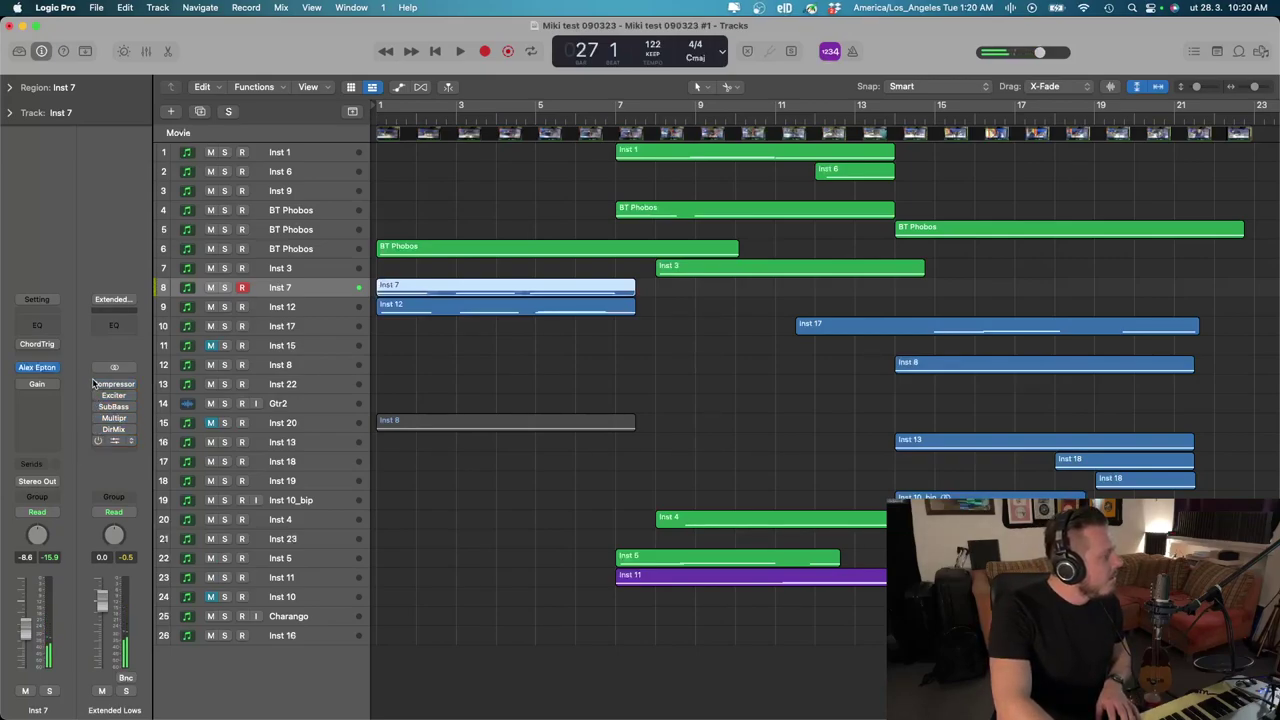
pyautogui.click(127, 366)
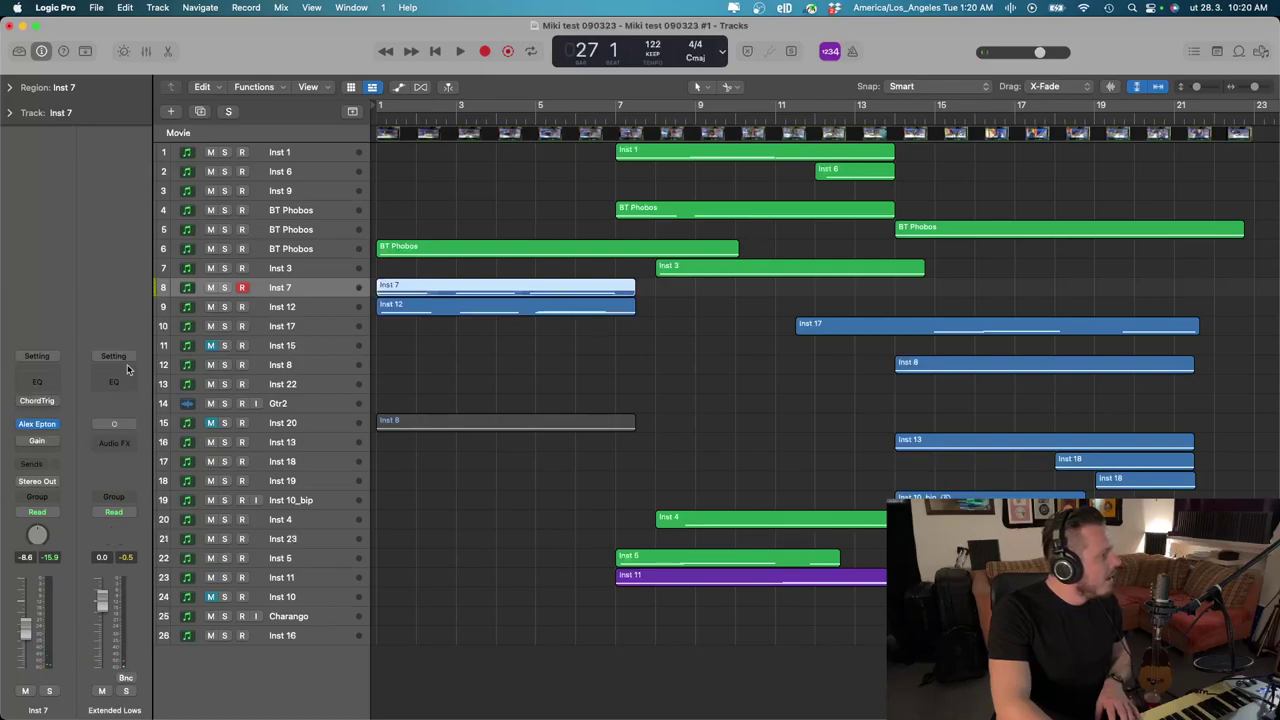
pyautogui.click(113, 428)
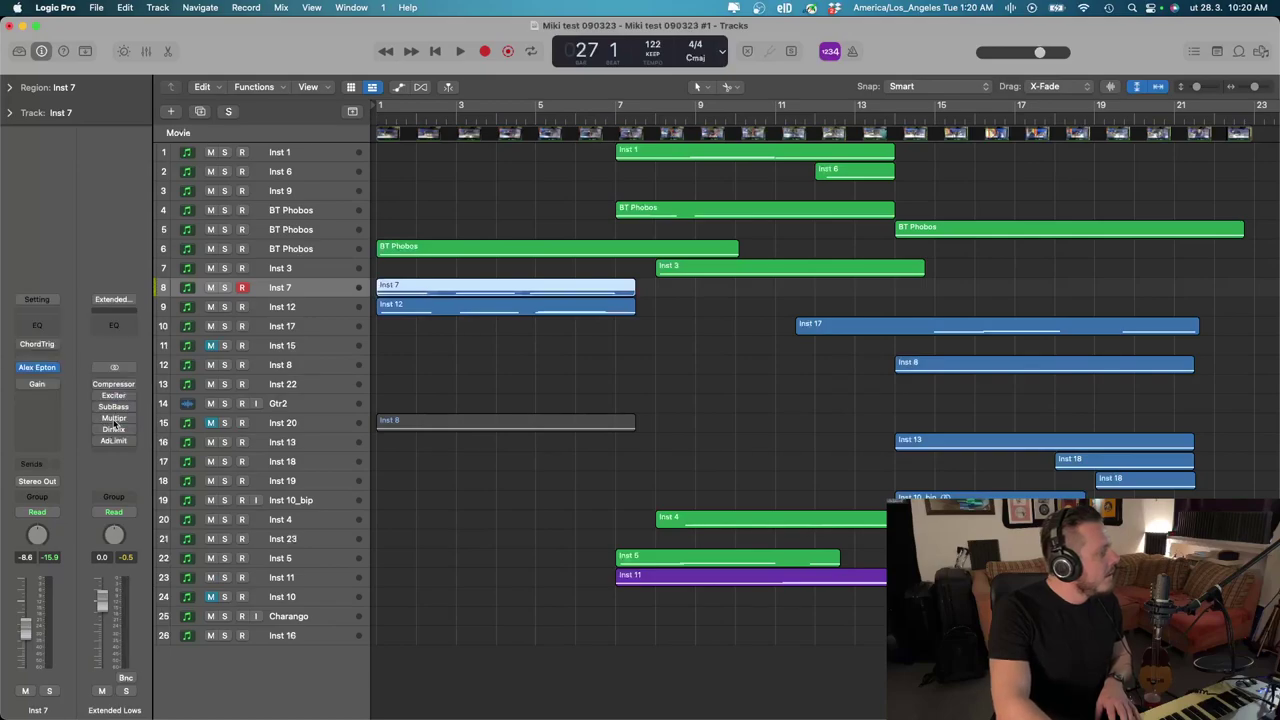
pyautogui.click(113, 418)
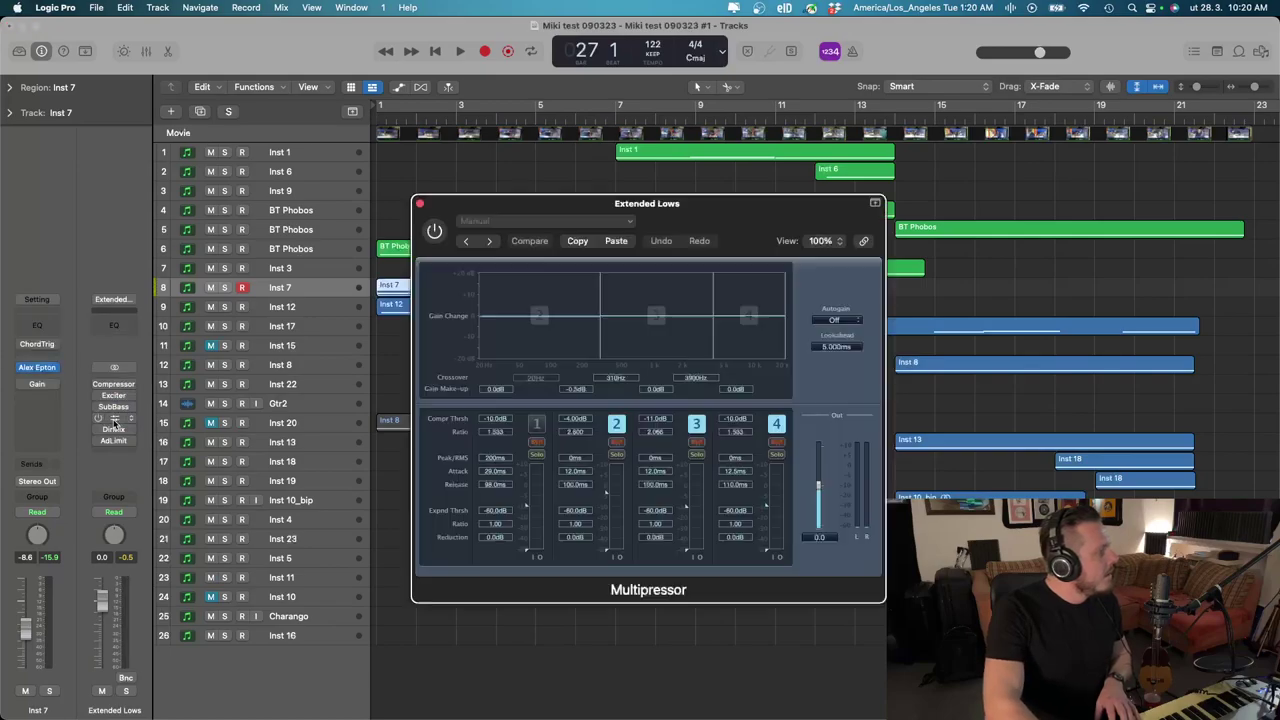
pyautogui.click(420, 204)
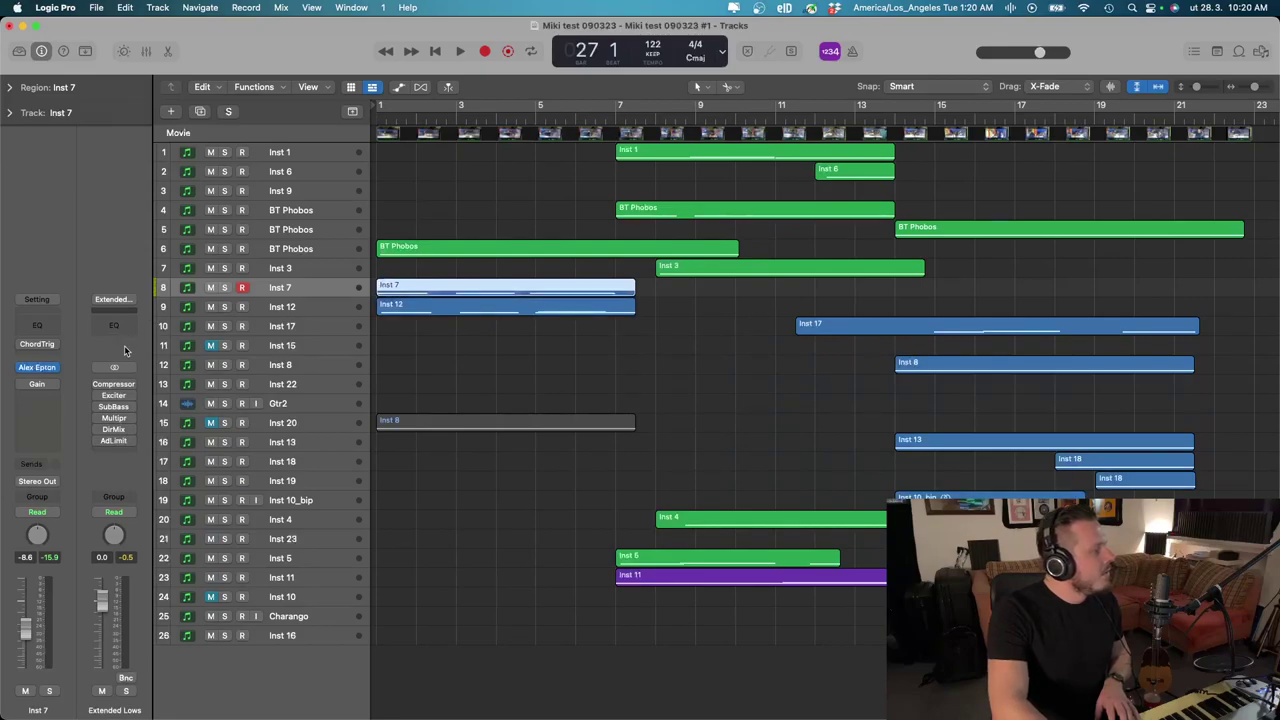
# Audition Inst 12 and inspect its Alex Epton - Entropy instrument
pyautogui.click(313, 311)
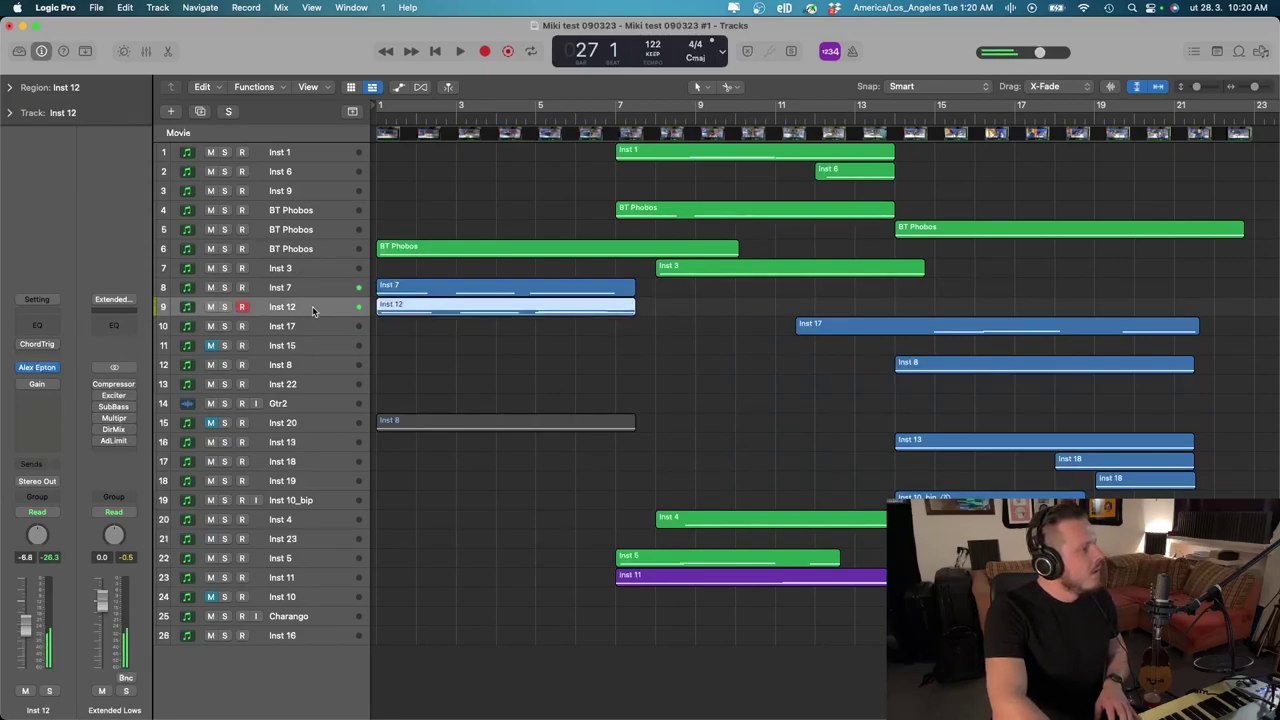
pyautogui.click(38, 368)
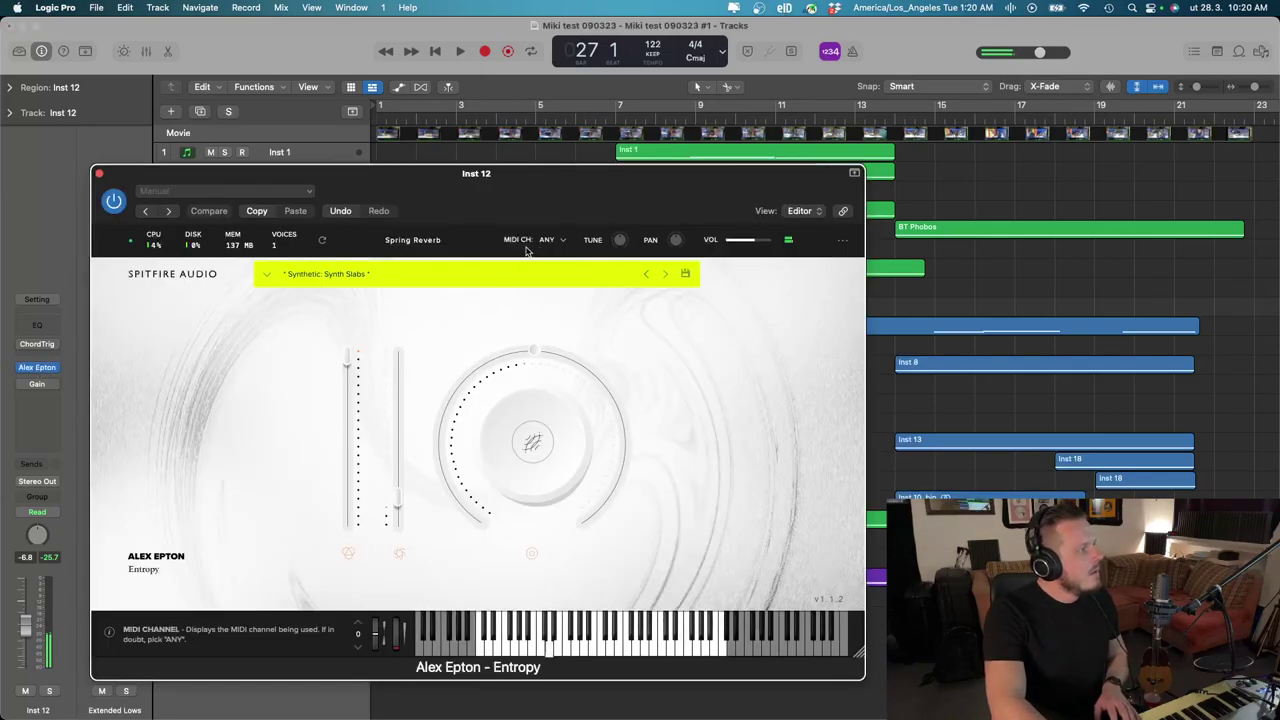
pyautogui.moveTo(367, 187); pyautogui.dragTo(321, 148)
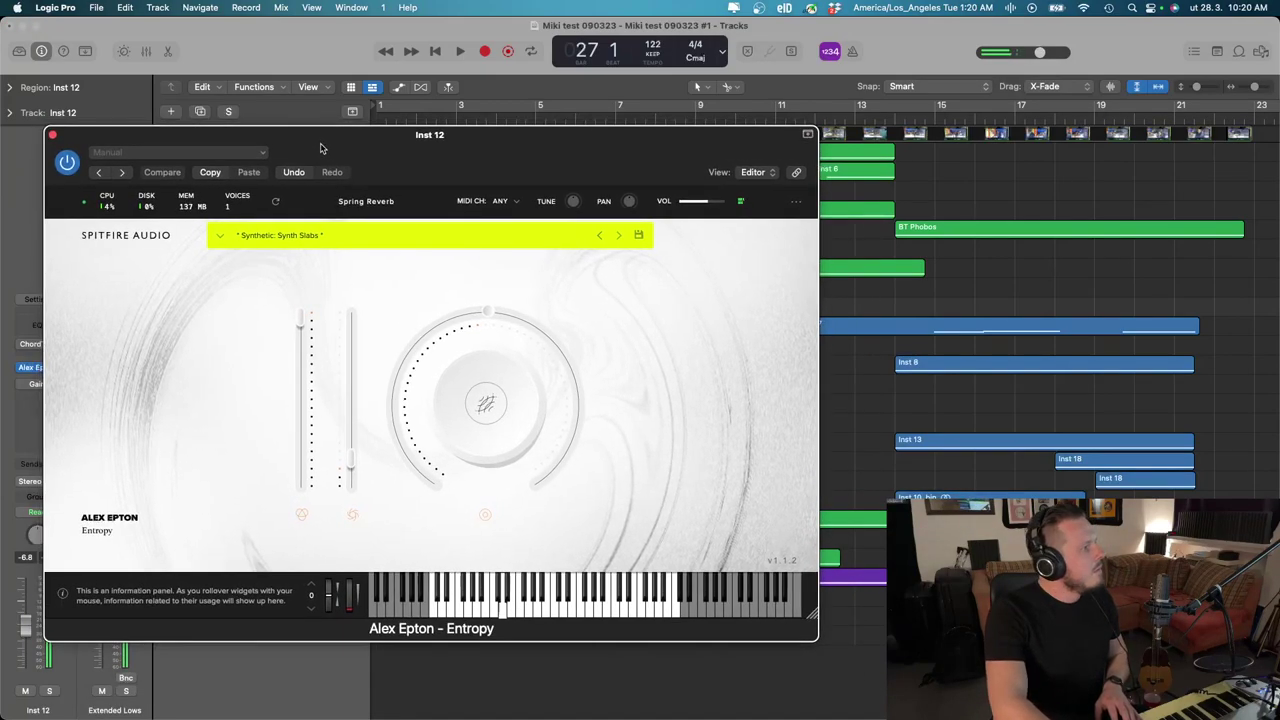
pyautogui.click(52, 135)
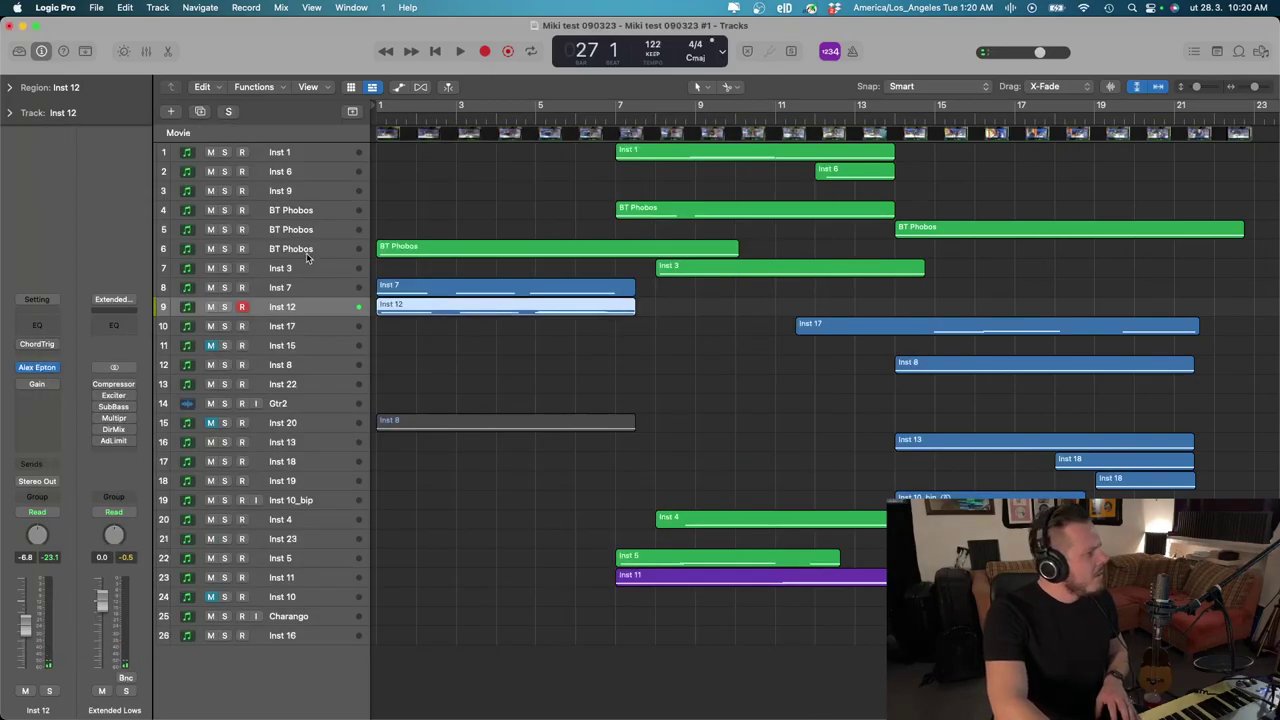
# Enable the Bitcrusher on the Inst 17 track and browse its presets back through Rough Crunch to Chipped Bits
pyautogui.click(324, 333)
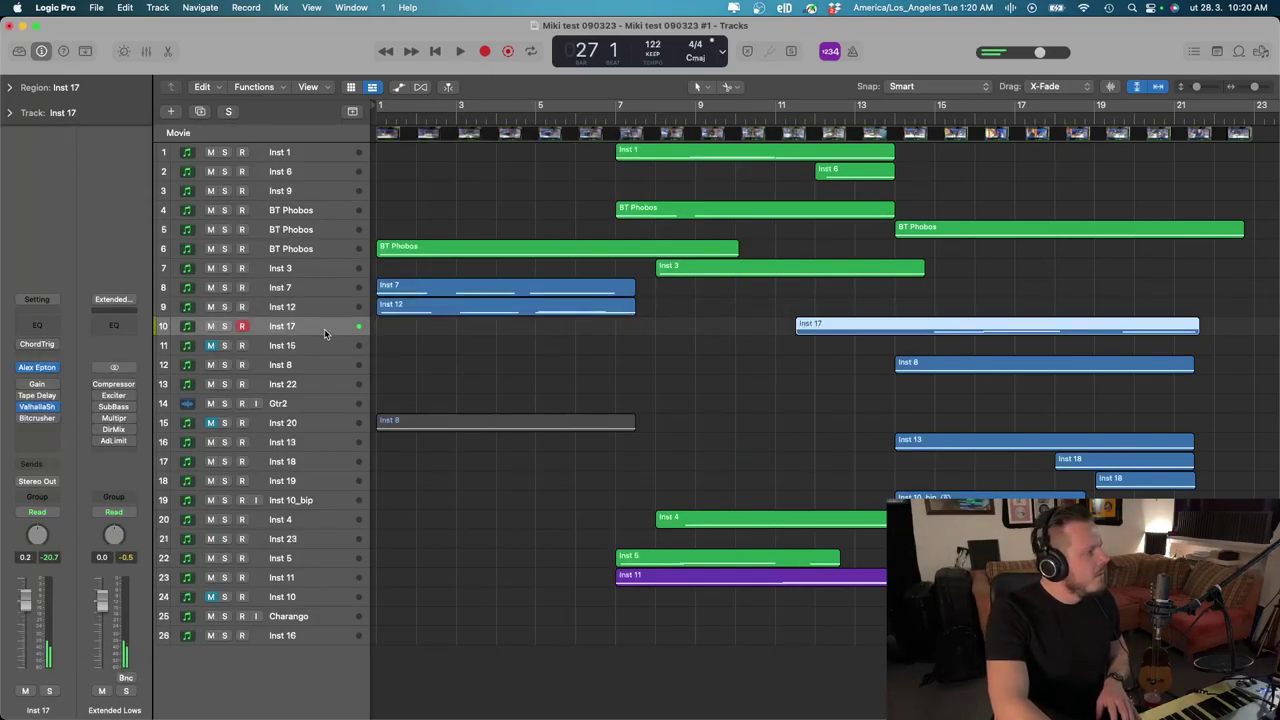
pyautogui.click(35, 420)
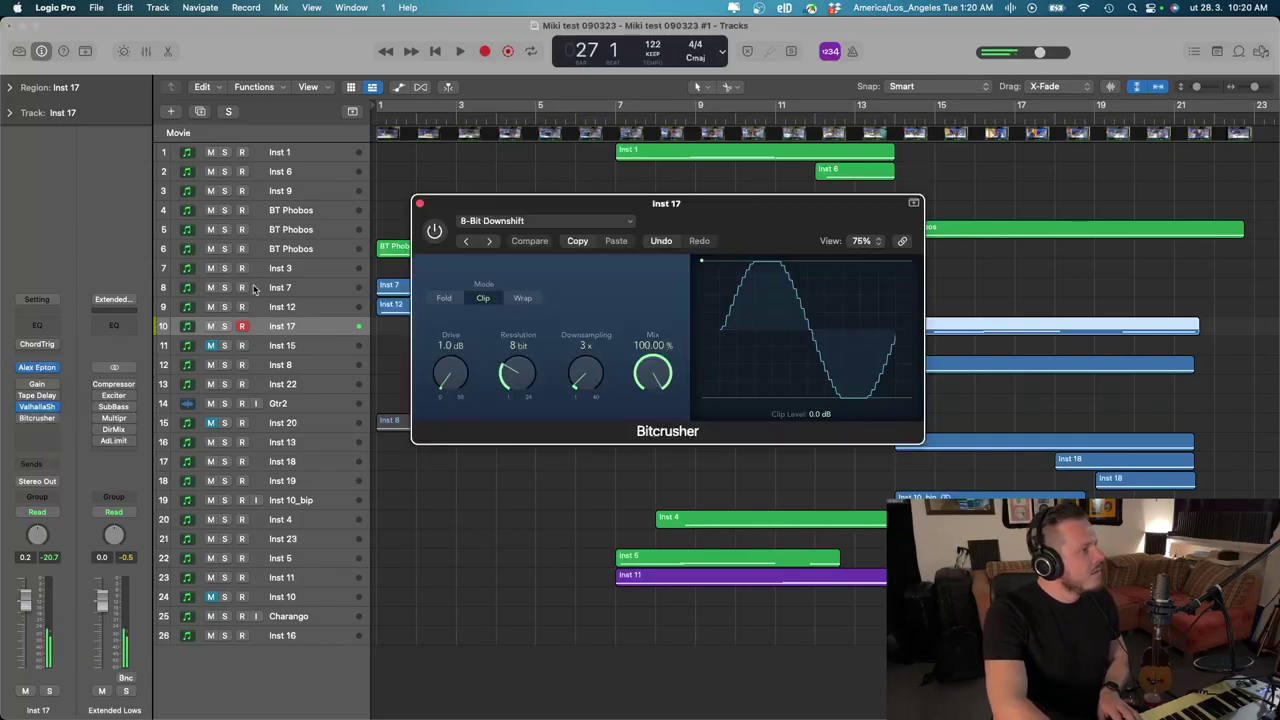
pyautogui.click(466, 242)
pyautogui.click(466, 242)
pyautogui.click(466, 242)
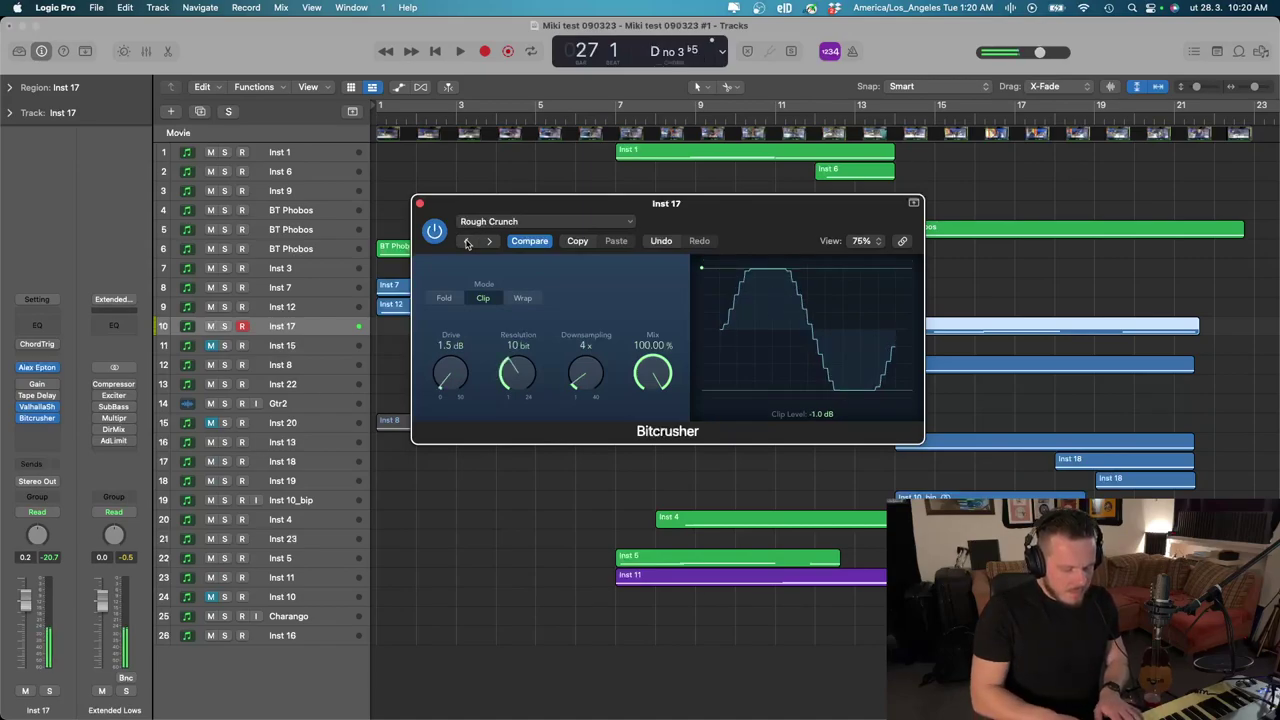
pyautogui.click(466, 242)
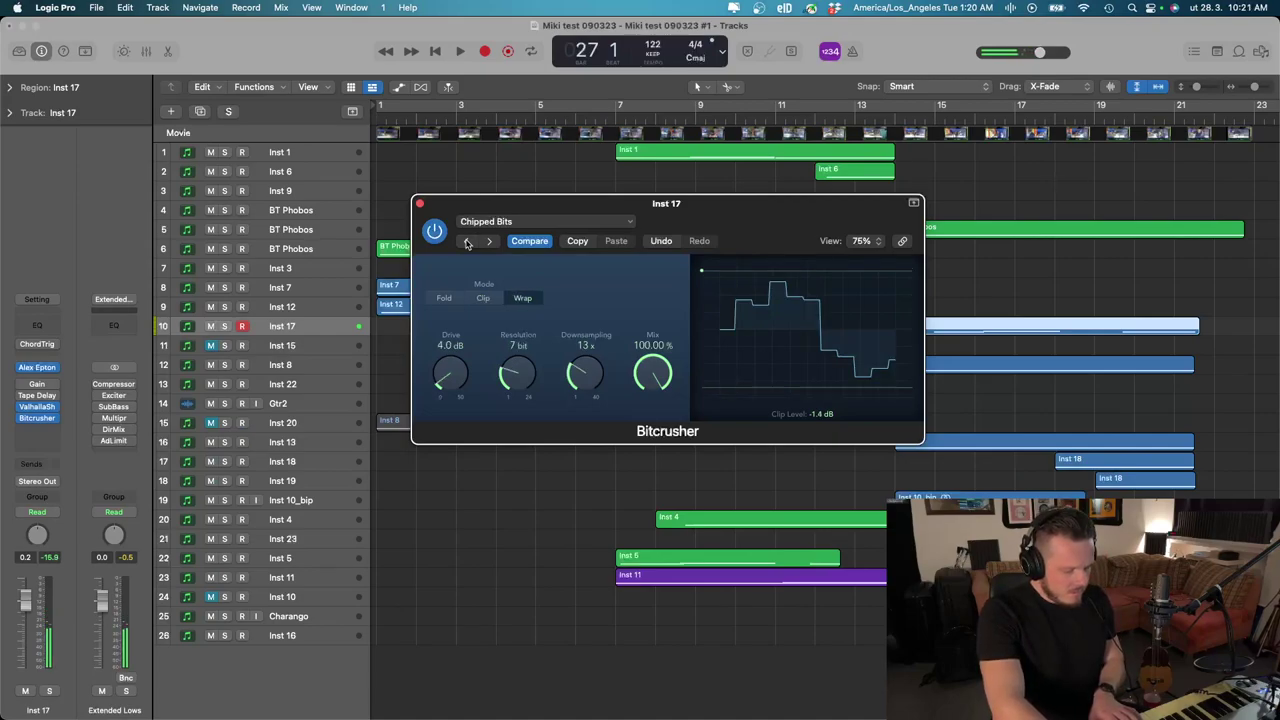
# Compare Inst 17 with and without ValhallaShimmer, load the BigReverse preset, and set its mix to 0.77
pyautogui.click(22, 408)
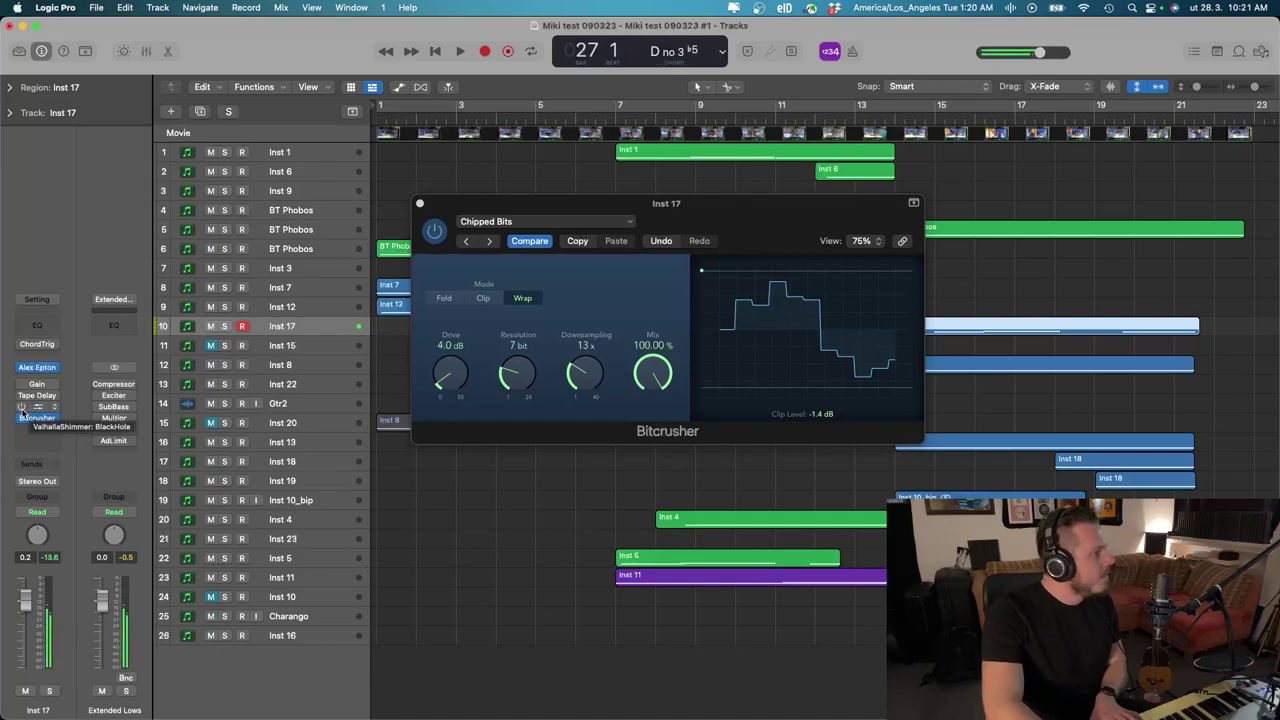
pyautogui.click(24, 407)
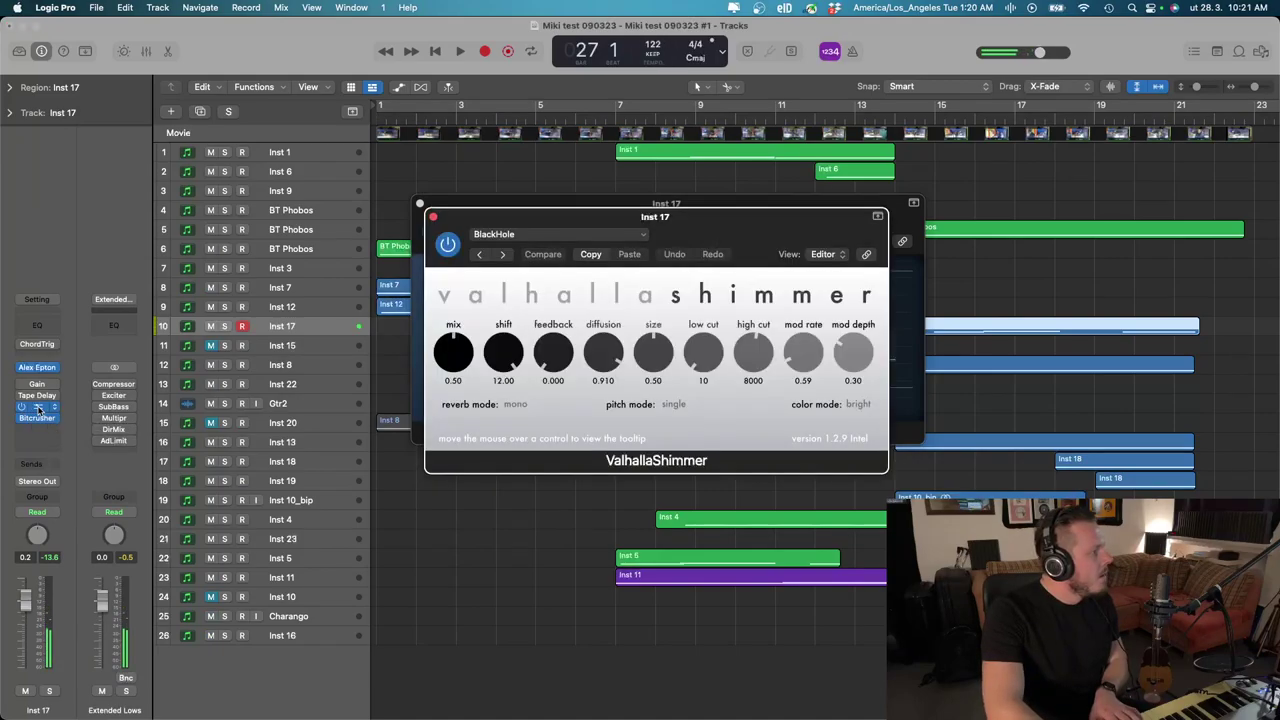
pyautogui.click(478, 256)
pyautogui.moveTo(505, 217); pyautogui.dragTo(152, 211)
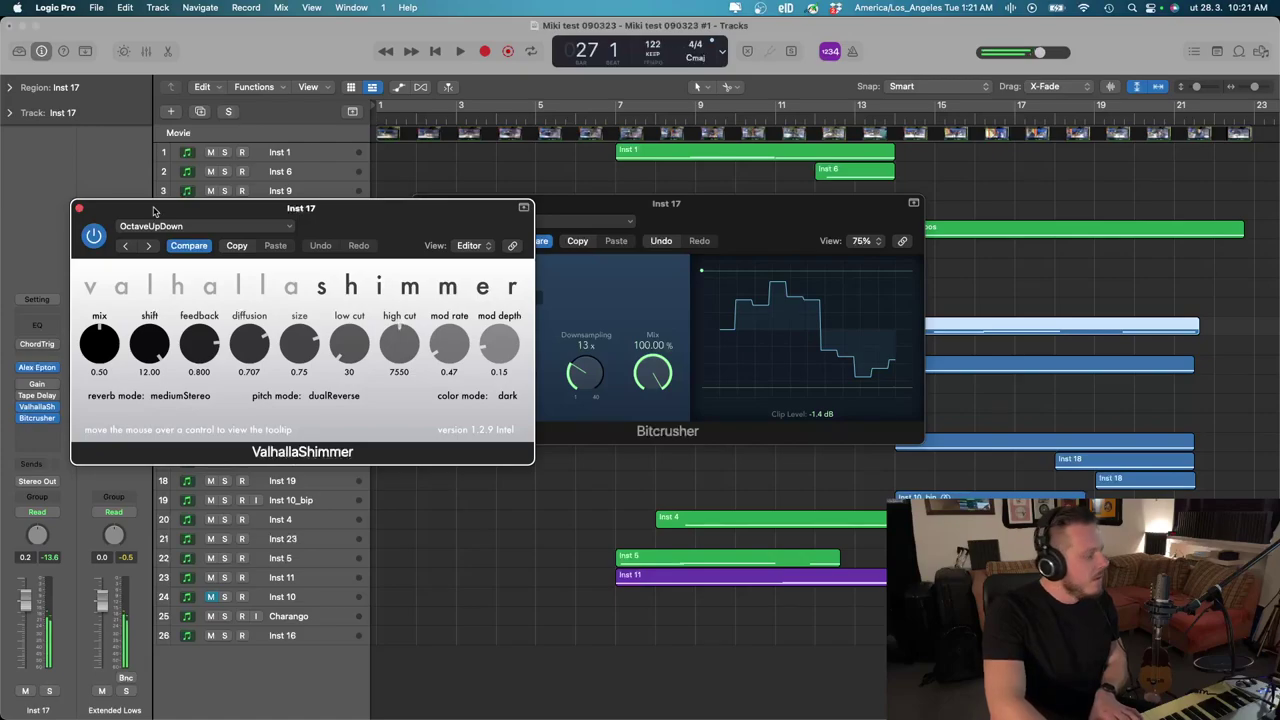
pyautogui.click(125, 247)
pyautogui.click(125, 248)
pyautogui.moveTo(99, 350); pyautogui.dragTo(101, 316)
pyautogui.click(79, 209)
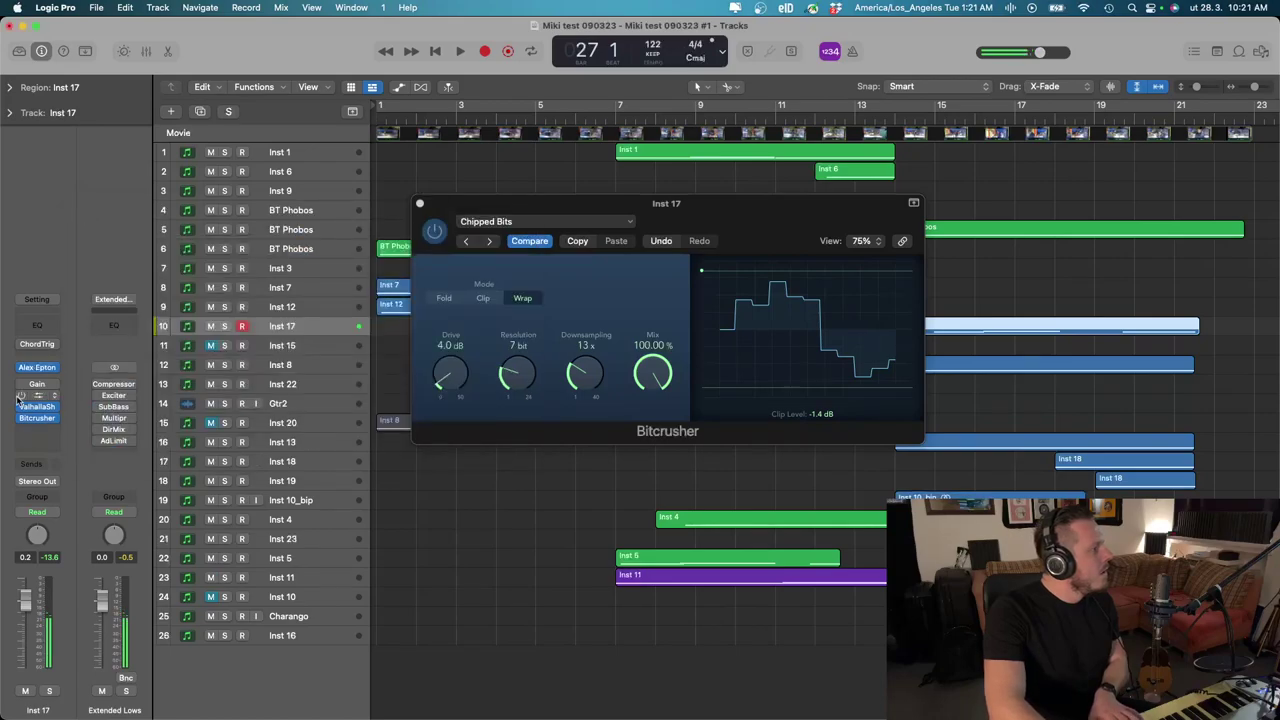
# Swap Bitcrusher and Tape Delay around ValhallaShimmer in Inst 17's effects chain, and set the shimmer's color mode to dark
pyautogui.moveTo(37, 418); pyautogui.dragTo(36, 409)
pyautogui.click(36, 409)
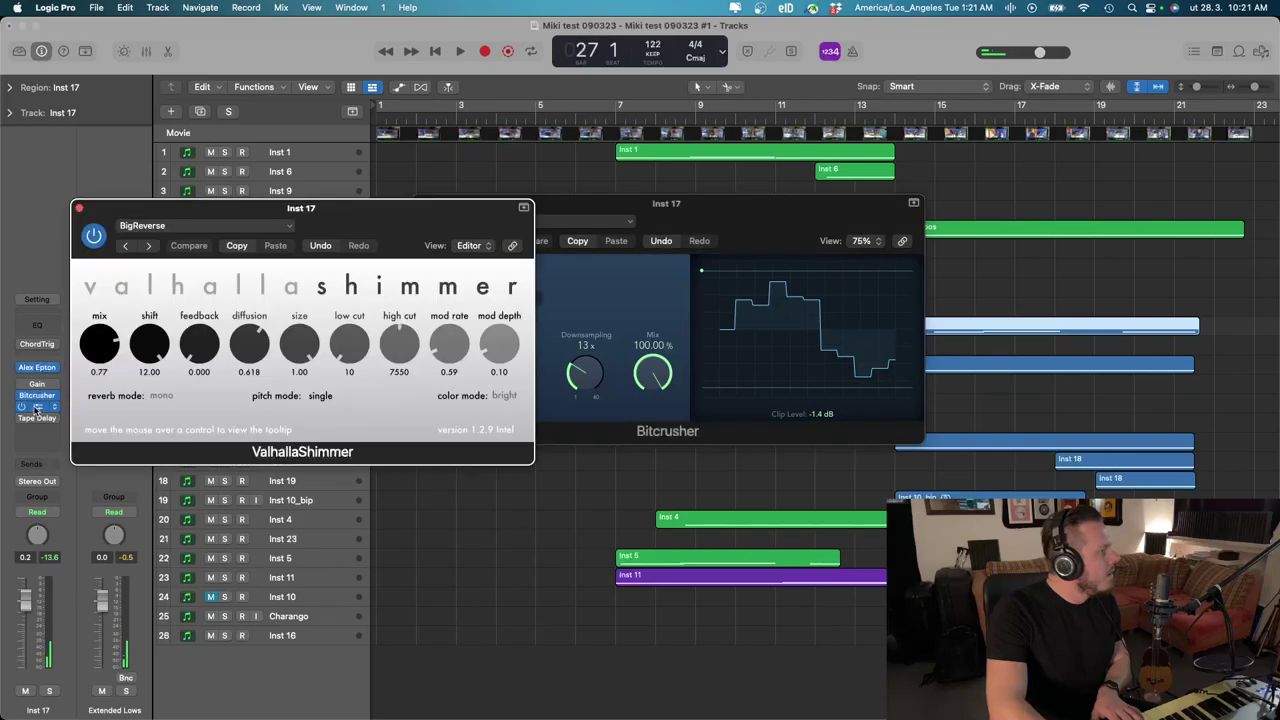
pyautogui.click(40, 430)
pyautogui.click(78, 208)
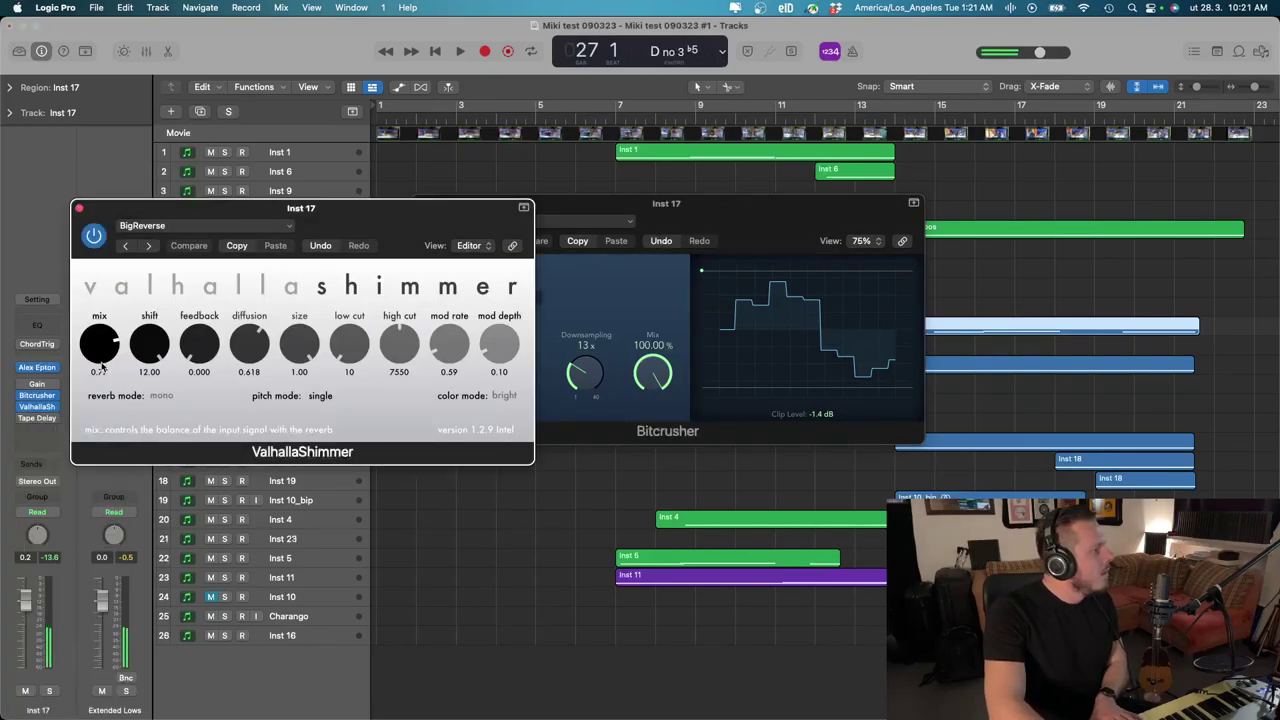
pyautogui.click(503, 396)
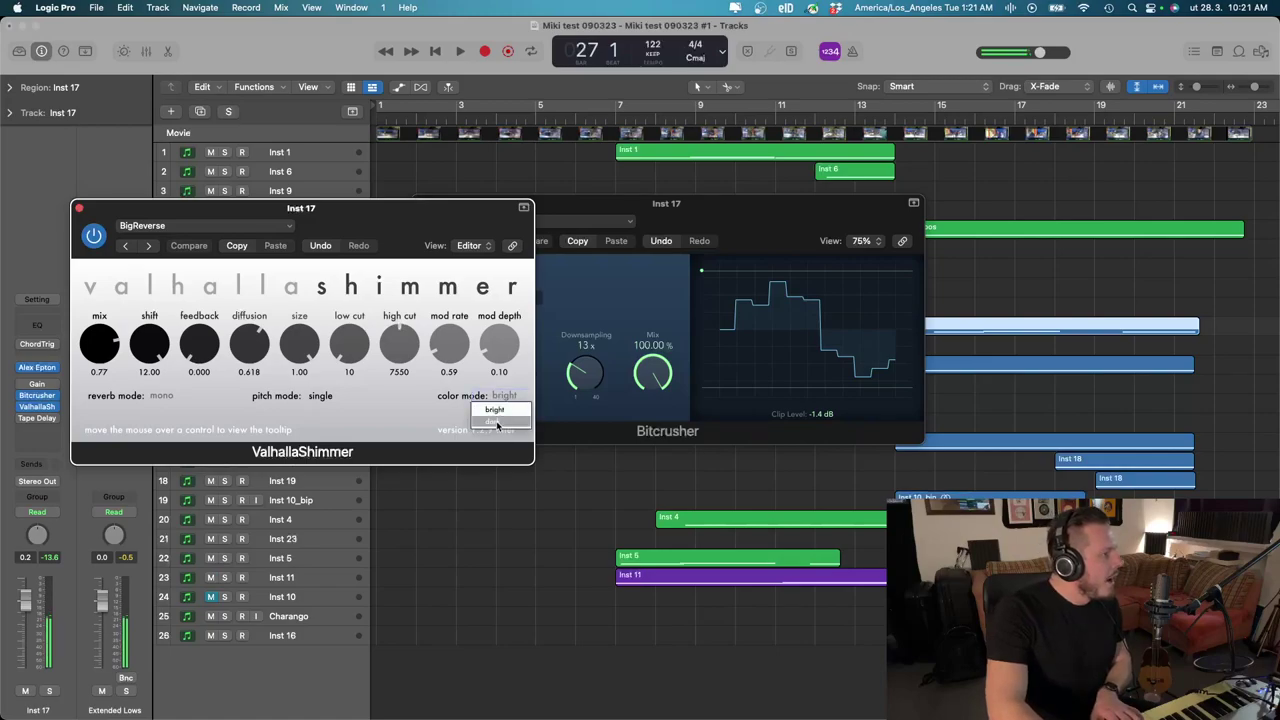
pyautogui.click(498, 422)
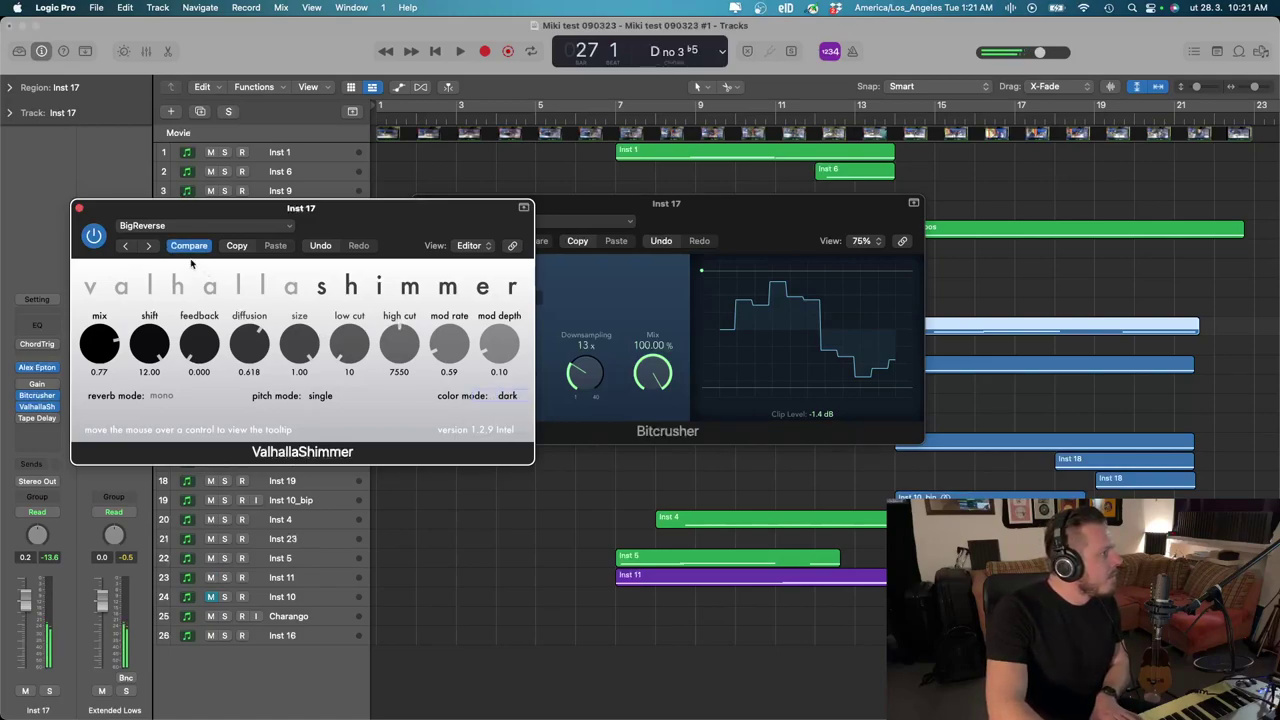
pyautogui.click(80, 208)
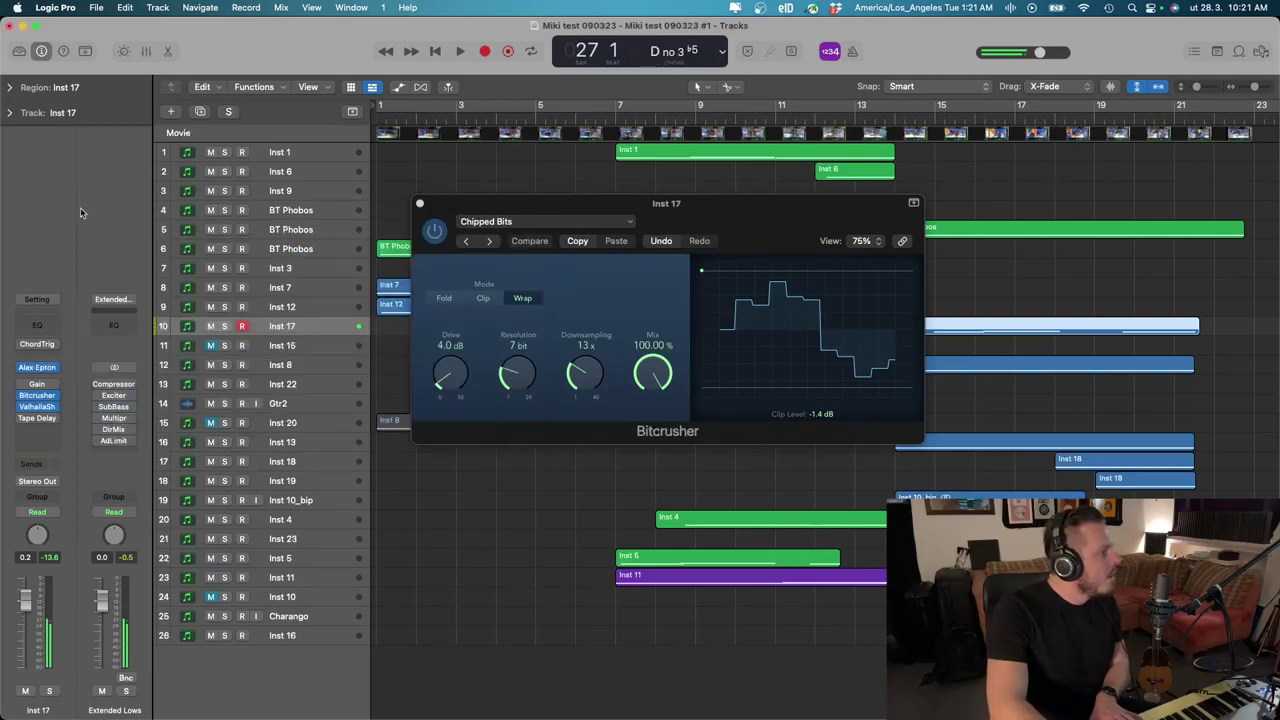
pyautogui.click(420, 204)
# View the muted Inst 15 track, and audition Inst 8 with its Arpeggiator bypassed and re-enabled
pyautogui.click(325, 345)
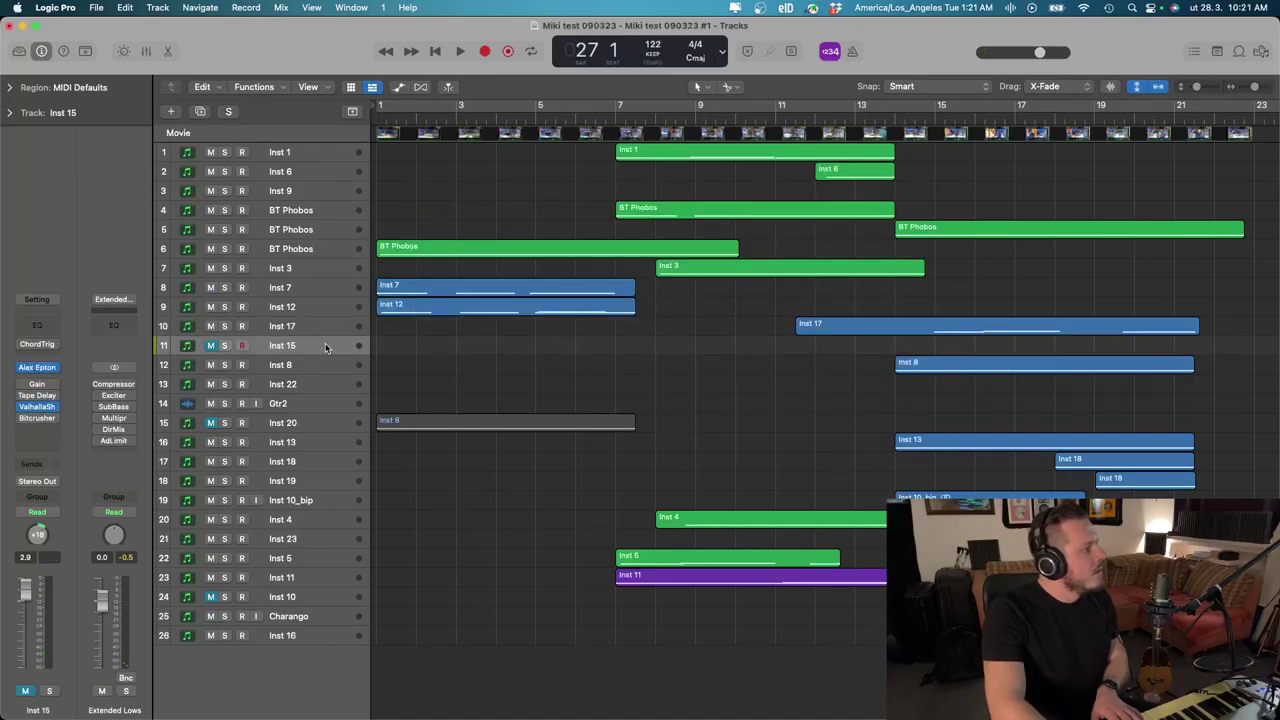
pyautogui.click(318, 366)
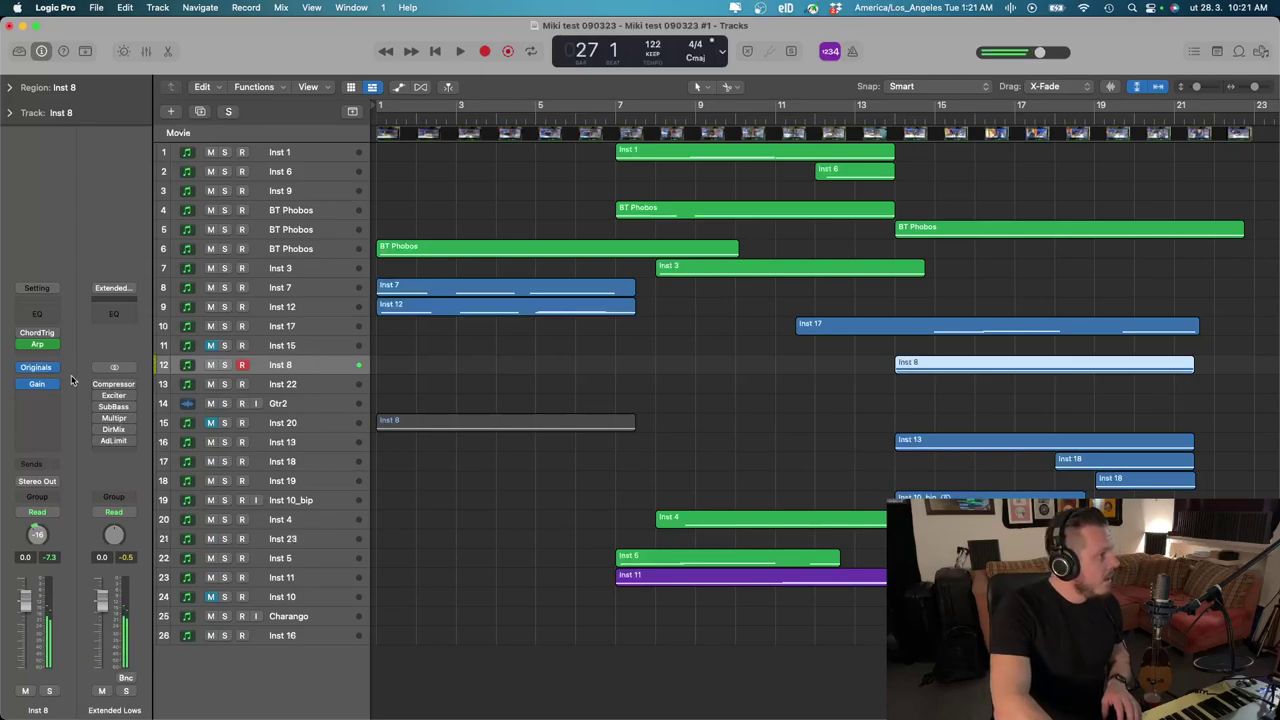
pyautogui.click(20, 345)
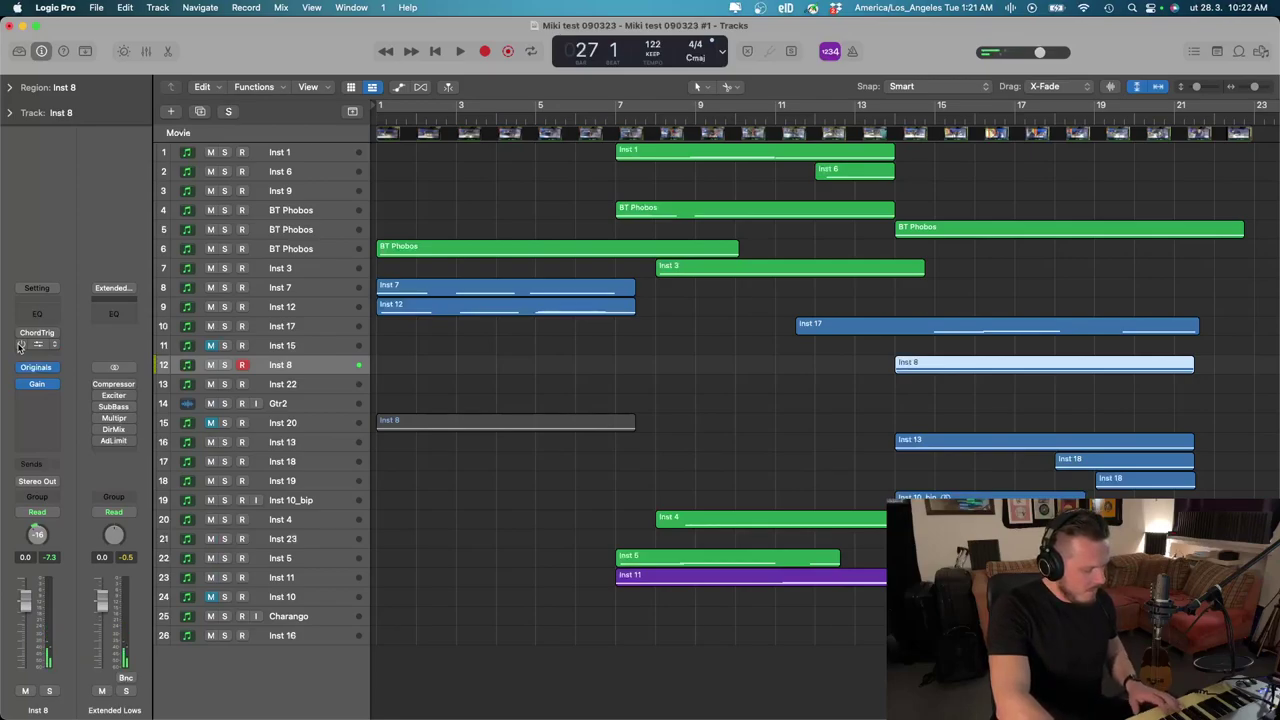
pyautogui.click(20, 345)
# Switch the Arpeggiator on Inst 8 to Simple Chord Groove 07 and back to Simple Chord Groove 08
pyautogui.click(37, 346)
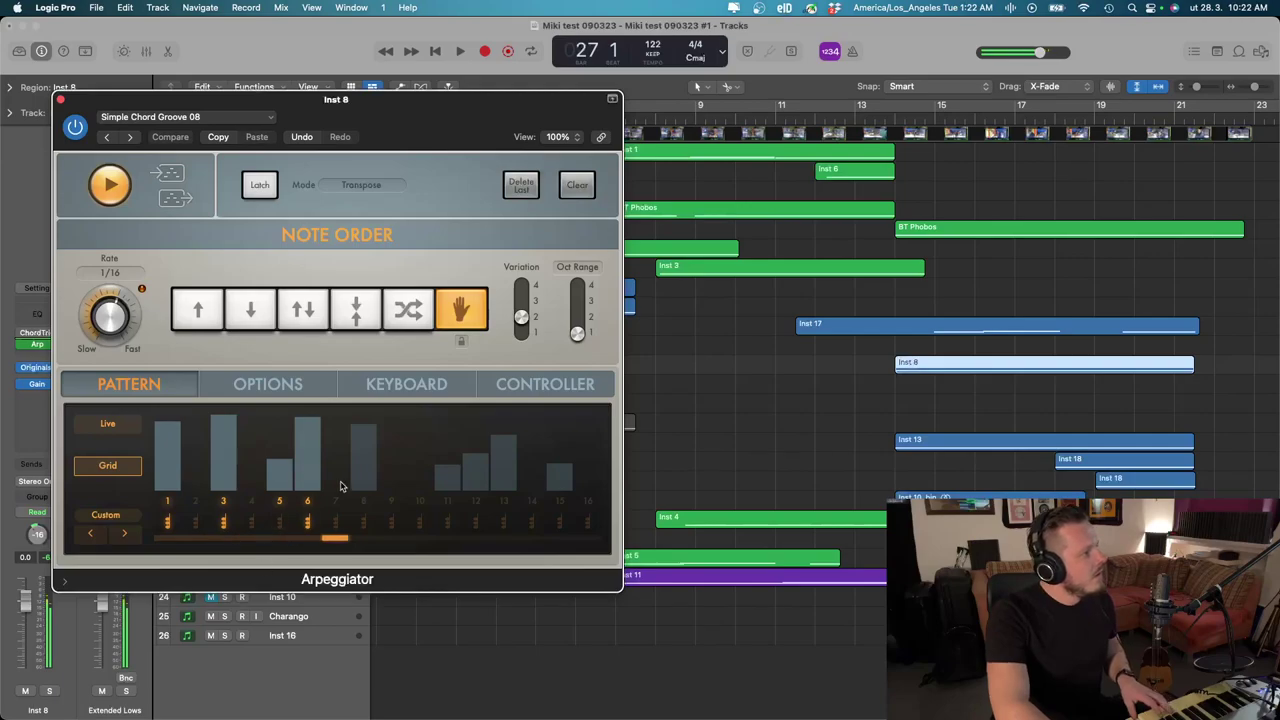
pyautogui.click(108, 137)
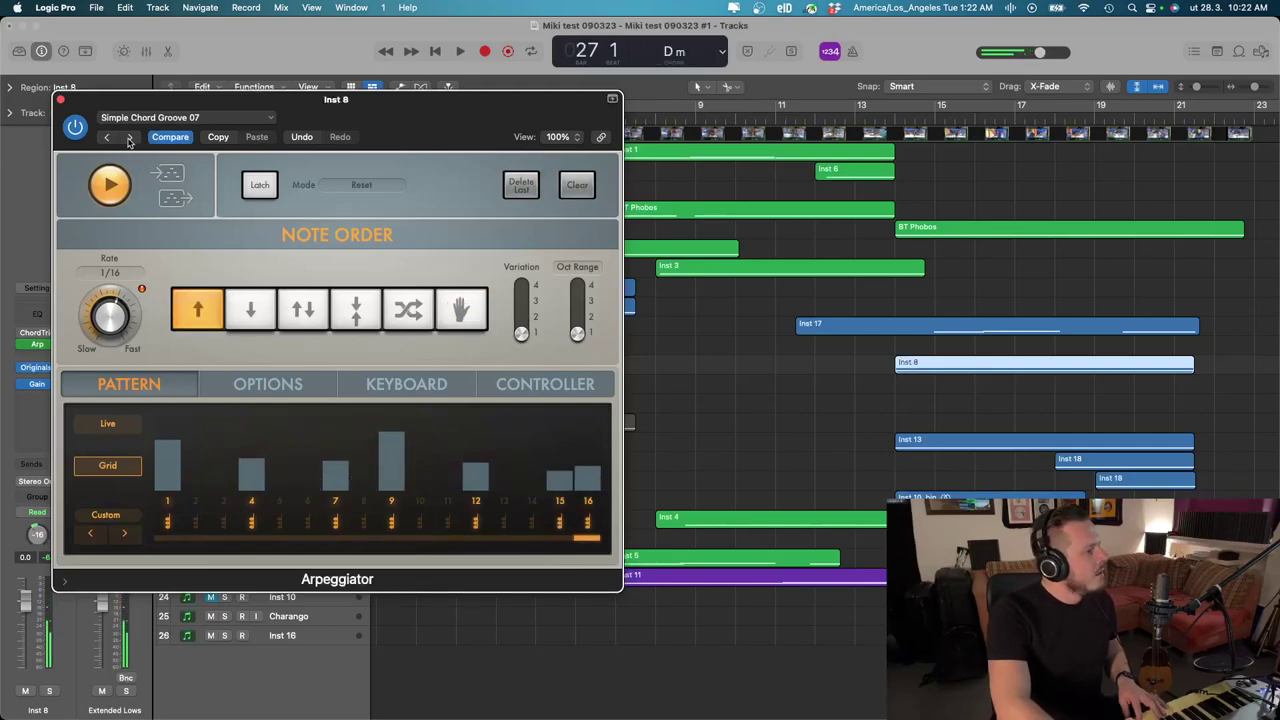
pyautogui.click(129, 137)
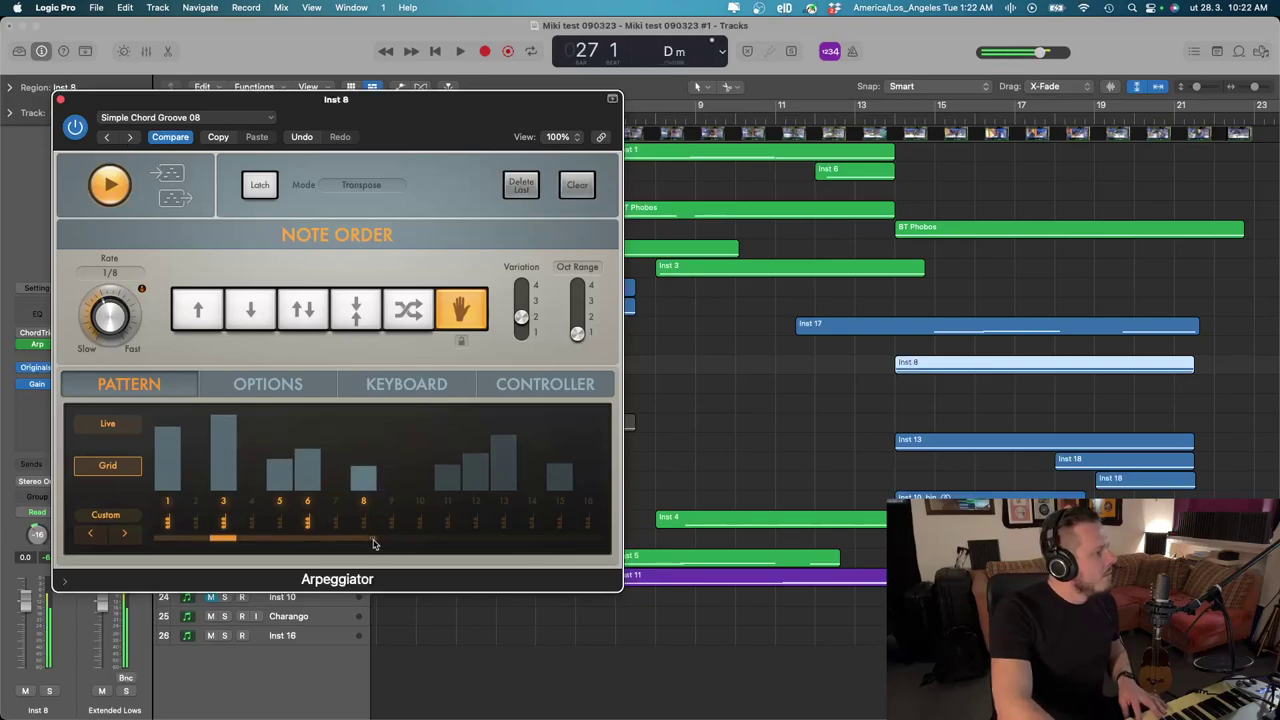
# Shorten Inst 8's arpeggio pattern to seven steps at a 1/16 rate, lowering the velocity of step 3 and raising step 6
pyautogui.moveTo(362, 543)
pyautogui.mouseDown()
pyautogui.moveTo(328, 542)
pyautogui.moveTo(340, 542)
pyautogui.mouseUp()
pyautogui.moveTo(113, 313)
pyautogui.mouseDown()
pyautogui.moveTo(118, 291)
pyautogui.moveTo(111, 320)
pyautogui.mouseUp()
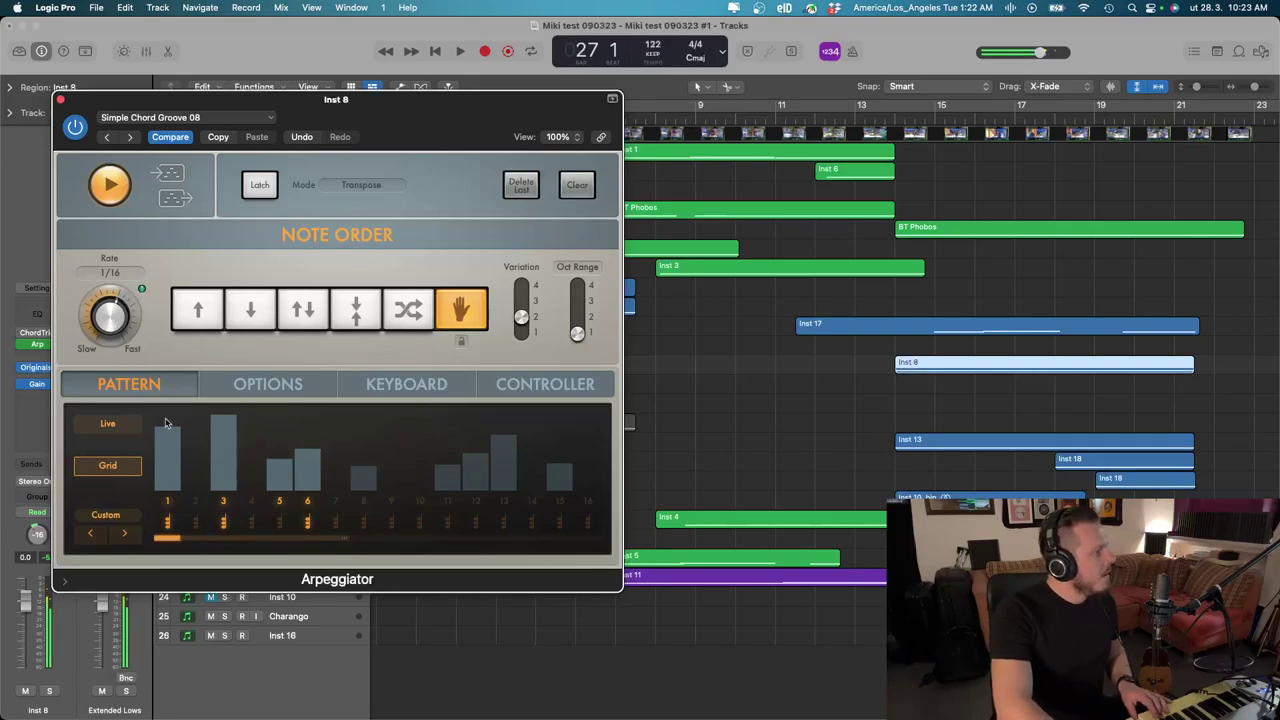
pyautogui.moveTo(224, 424); pyautogui.dragTo(226, 450)
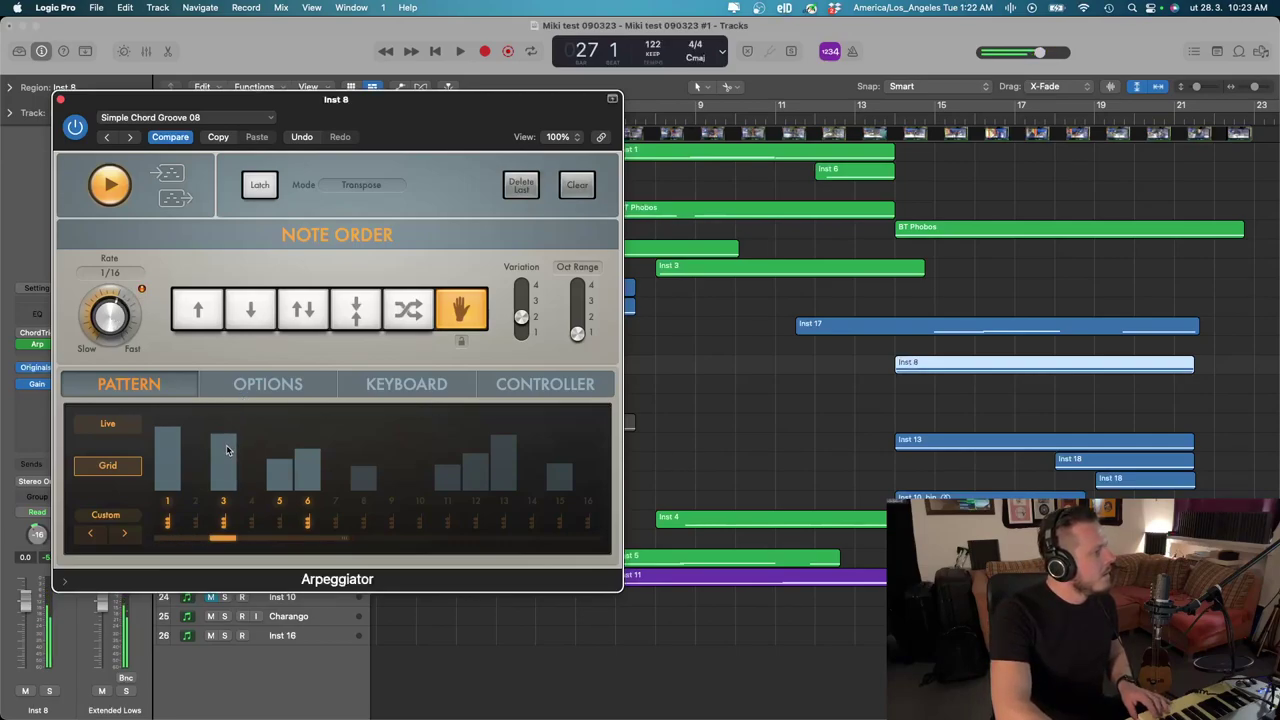
pyautogui.moveTo(307, 450); pyautogui.dragTo(307, 430)
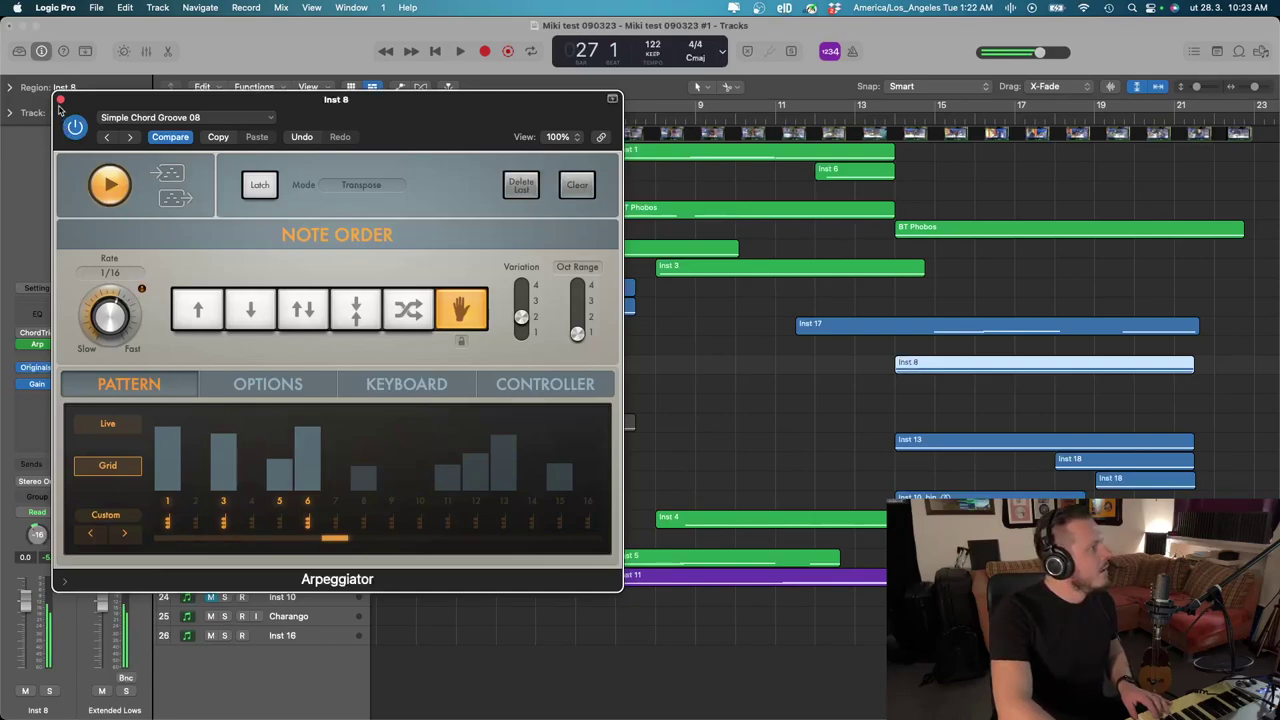
pyautogui.click(60, 100)
# Audition the Inst 22 track, comparing its Arpeggiator at the 1/8 rate and back at 1/16
pyautogui.click(306, 390)
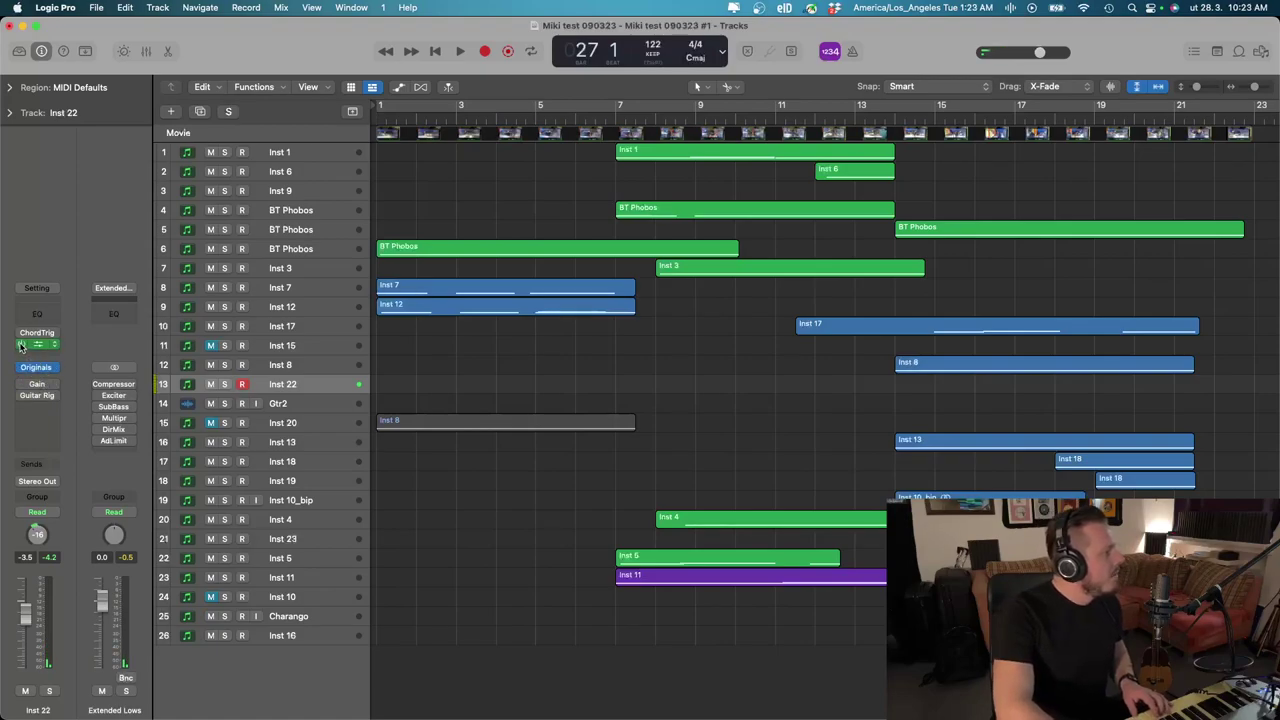
pyautogui.click(37, 345)
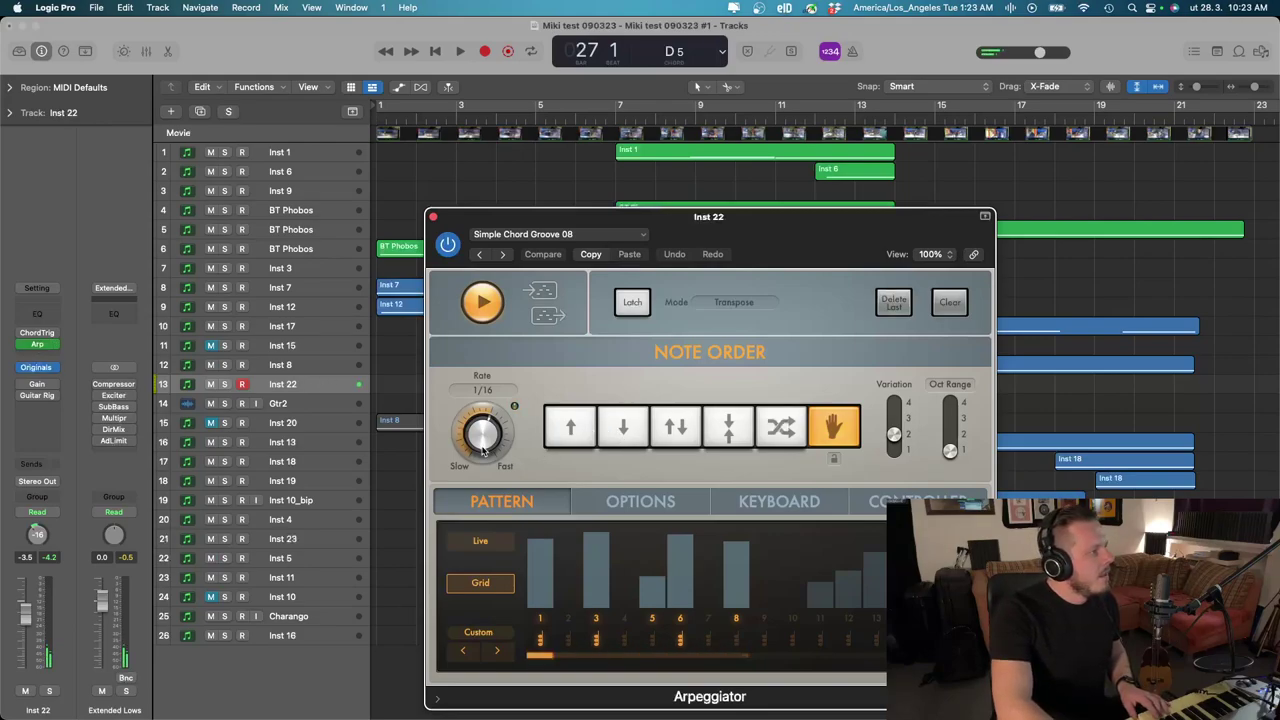
pyautogui.moveTo(479, 447); pyautogui.dragTo(479, 466)
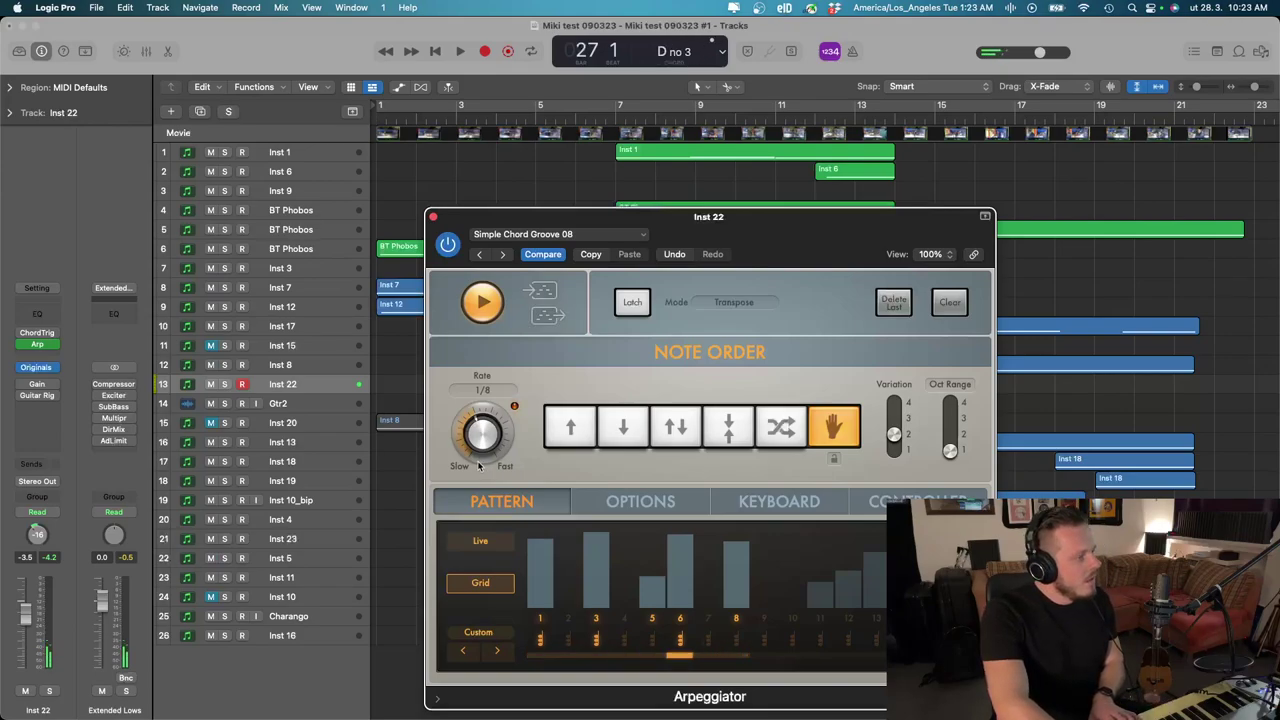
pyautogui.moveTo(484, 444); pyautogui.dragTo(485, 427)
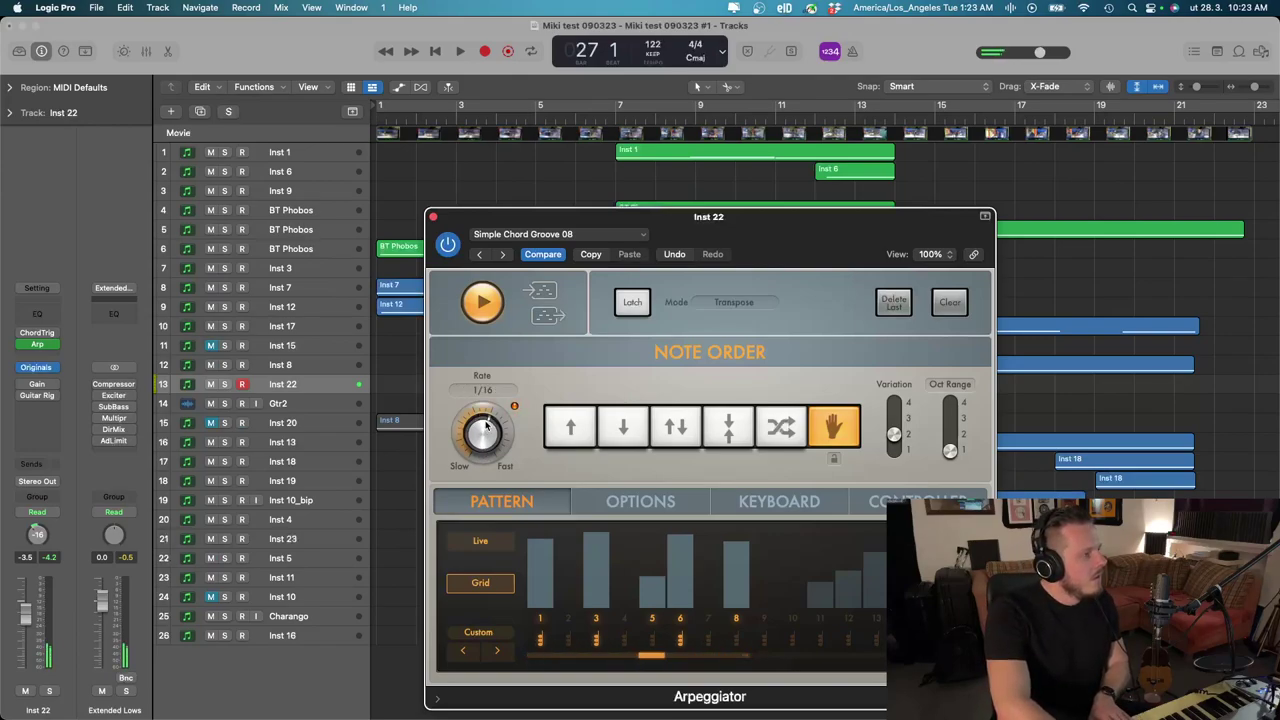
# Audition successive Arpeggiator presets on Inst 22, including Swung 16ths 02, Swung 16ths and Swung Downbeat Chords
pyautogui.click(502, 255)
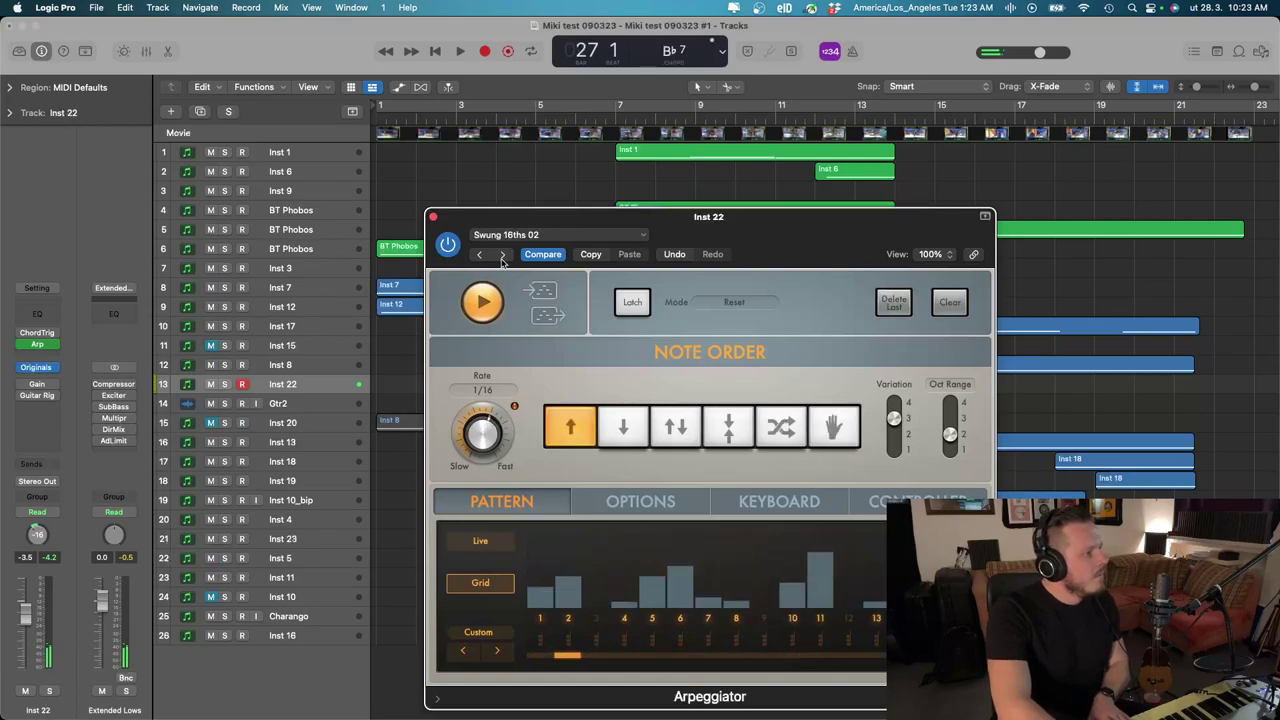
pyautogui.click(502, 255)
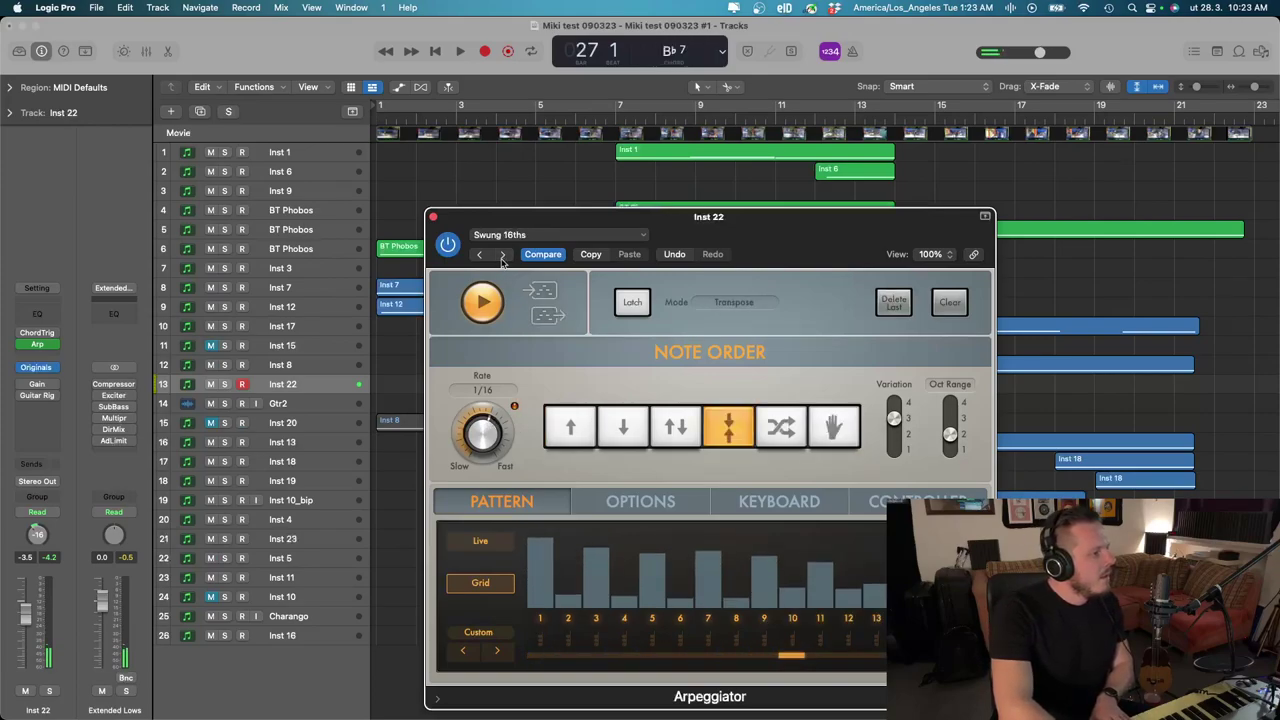
pyautogui.click(502, 255)
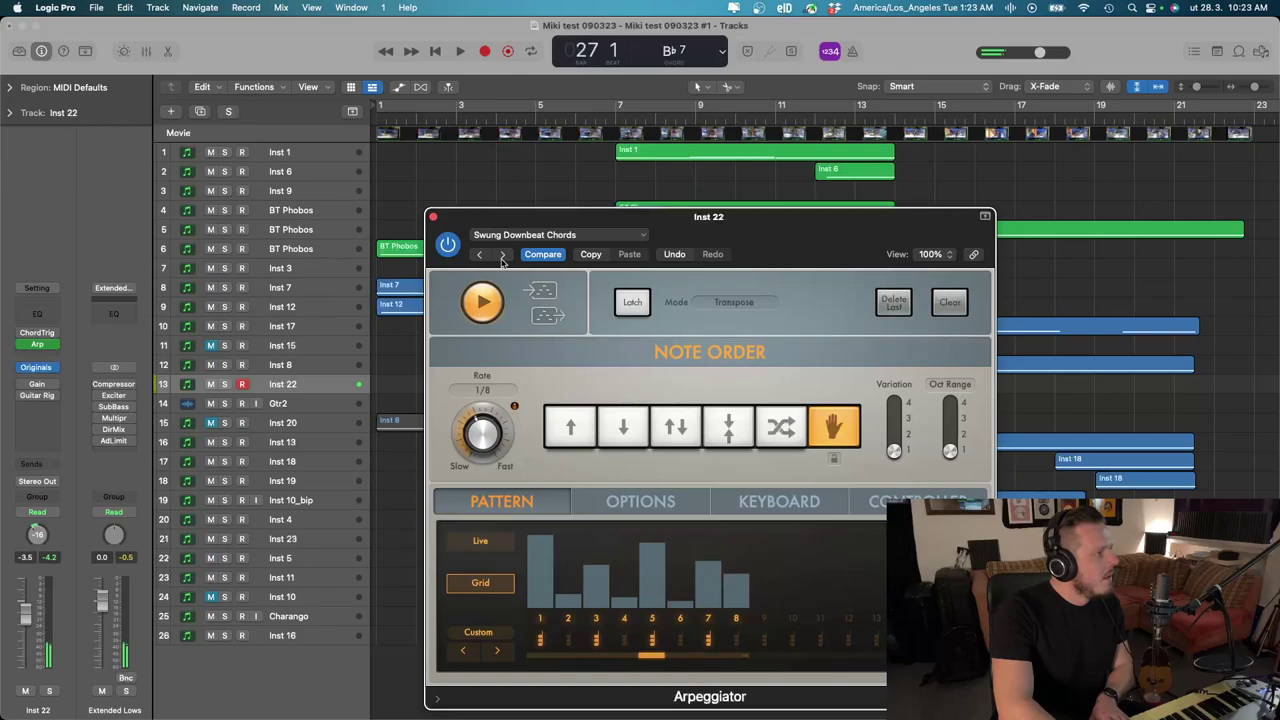
pyautogui.click(502, 255)
pyautogui.click(432, 217)
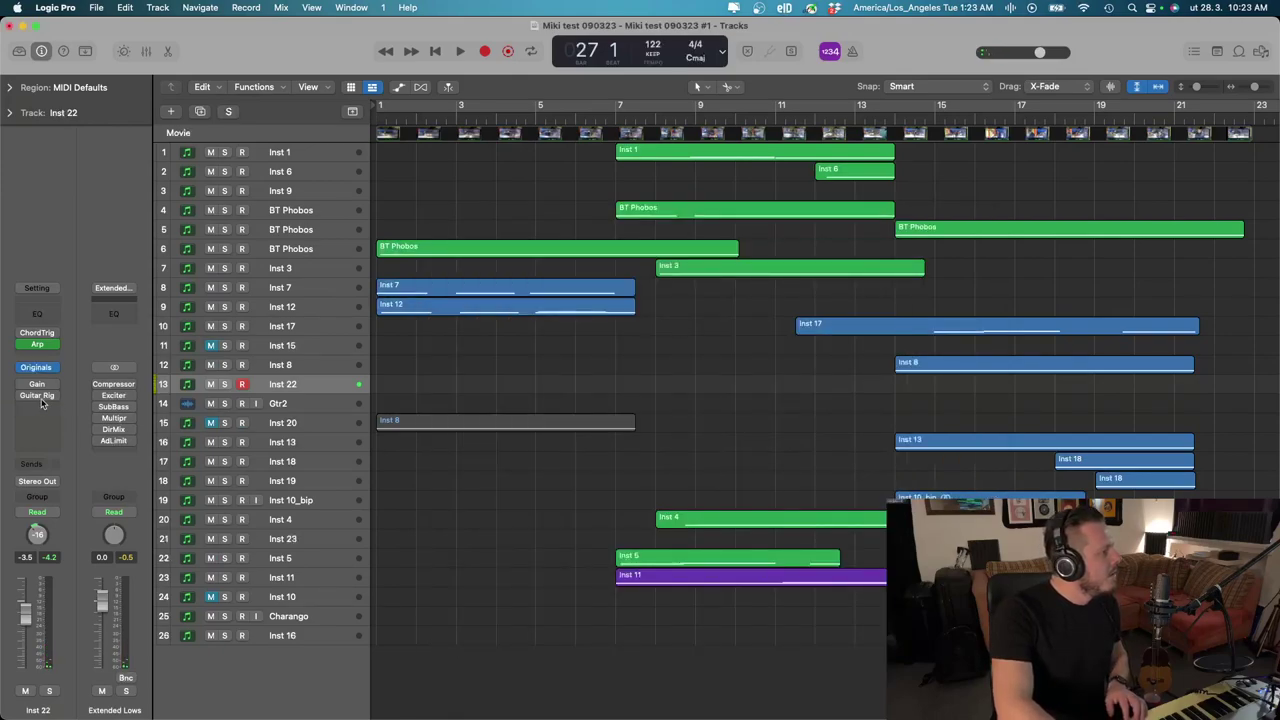
# Audition Inst 22 through Guitar Rig 6's Tight Metal preset with its Arpeggiator bypassed, and mute the track
pyautogui.click(22, 344)
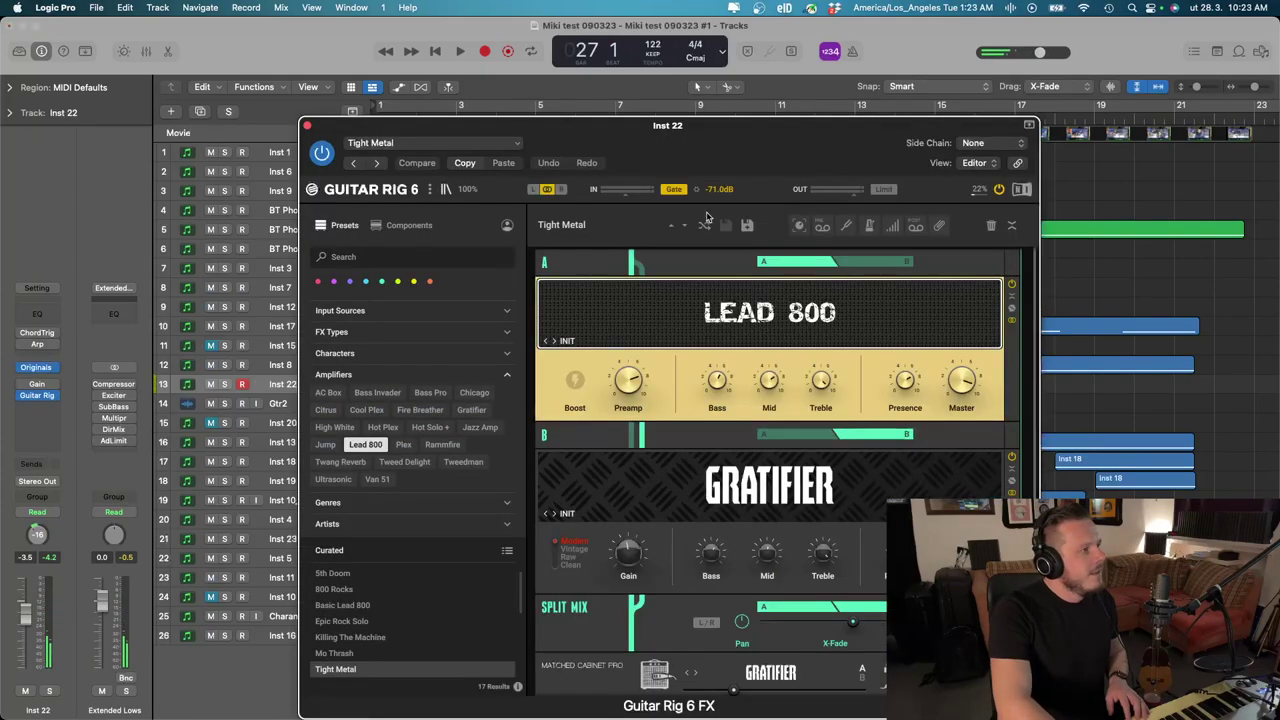
pyautogui.moveTo(690, 143); pyautogui.dragTo(480, 68)
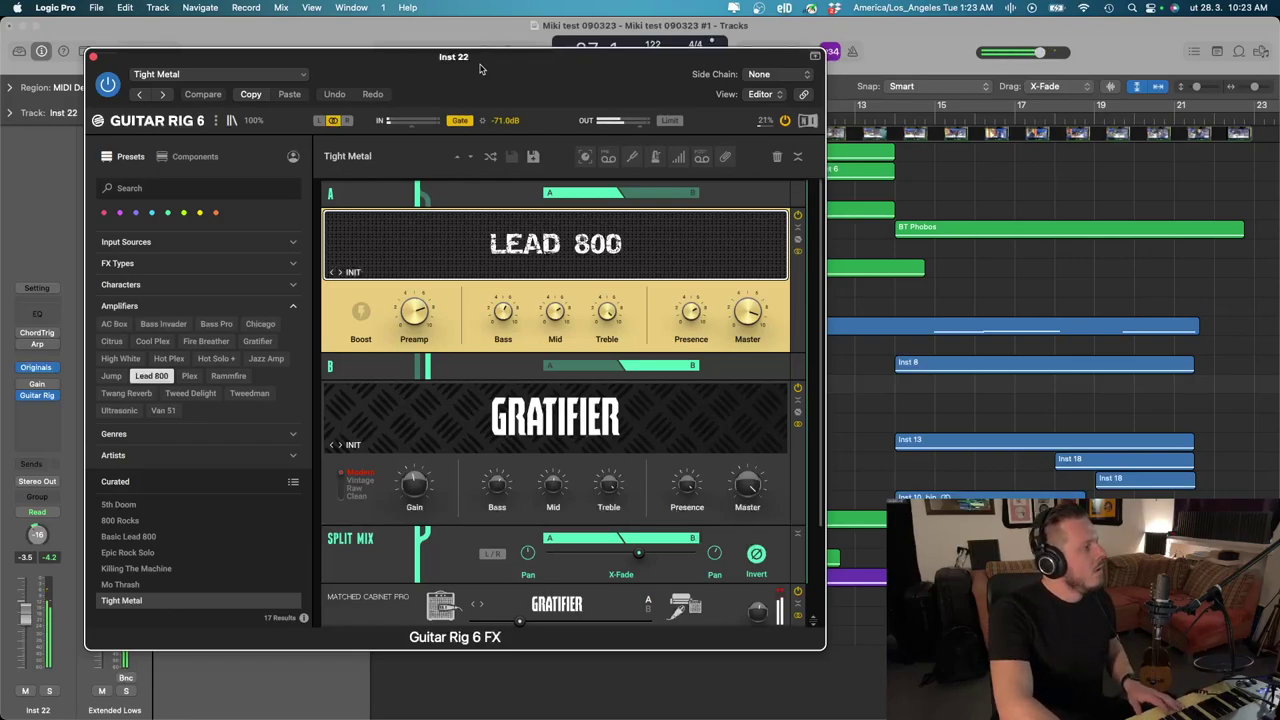
pyautogui.click(91, 56)
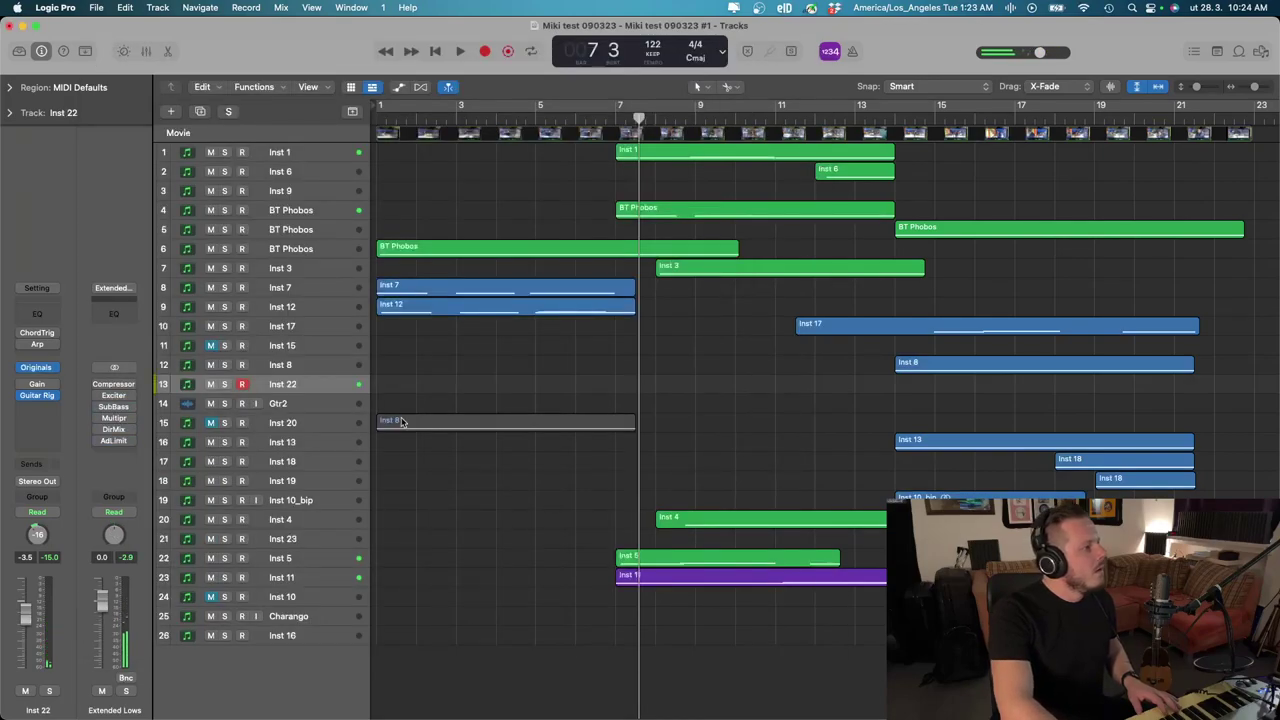
pyautogui.click(211, 384)
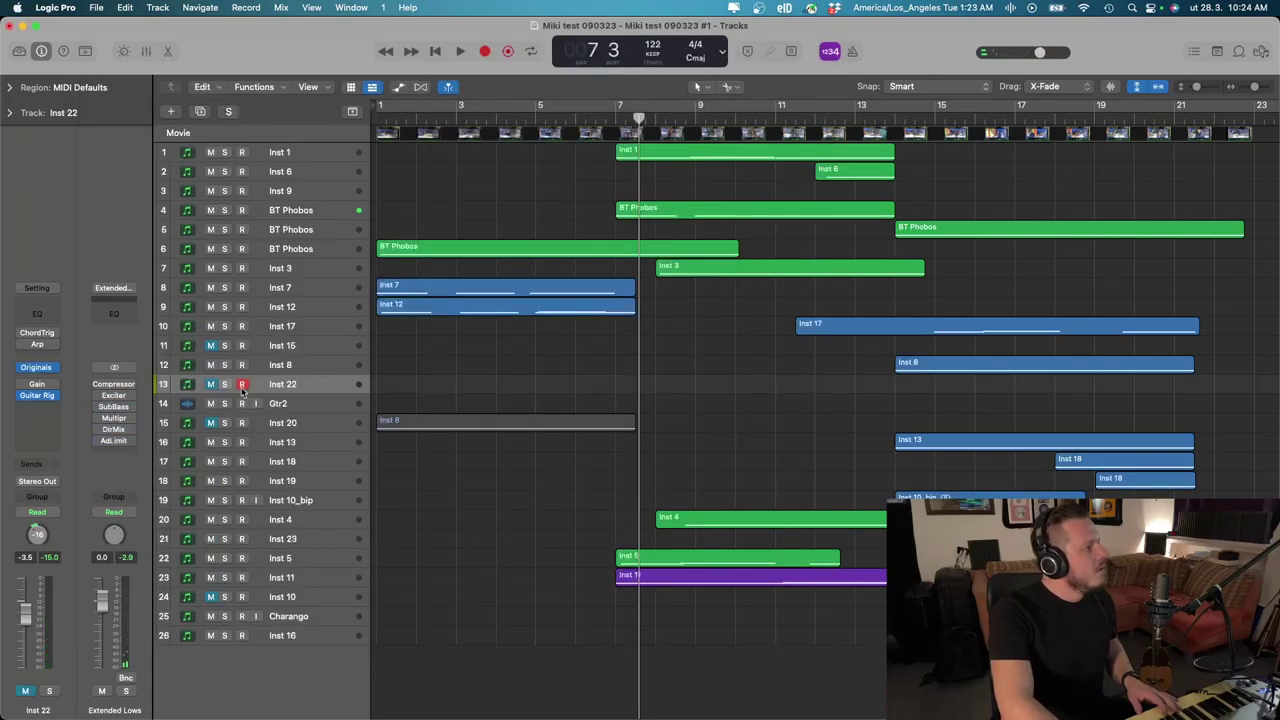
# Show Guitar Rig 6 on the Gtr2 track, raise the track's volume to -0.4 dB and enable its input monitoring
pyautogui.click(289, 404)
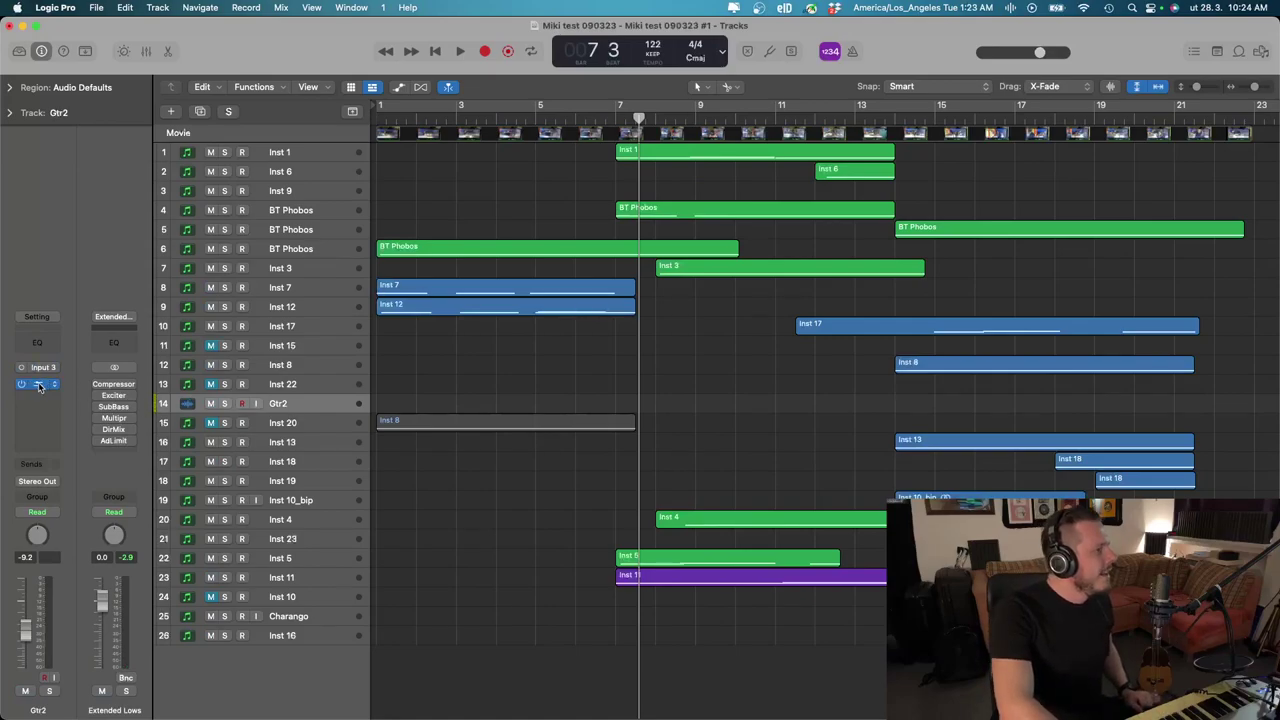
pyautogui.press('v')
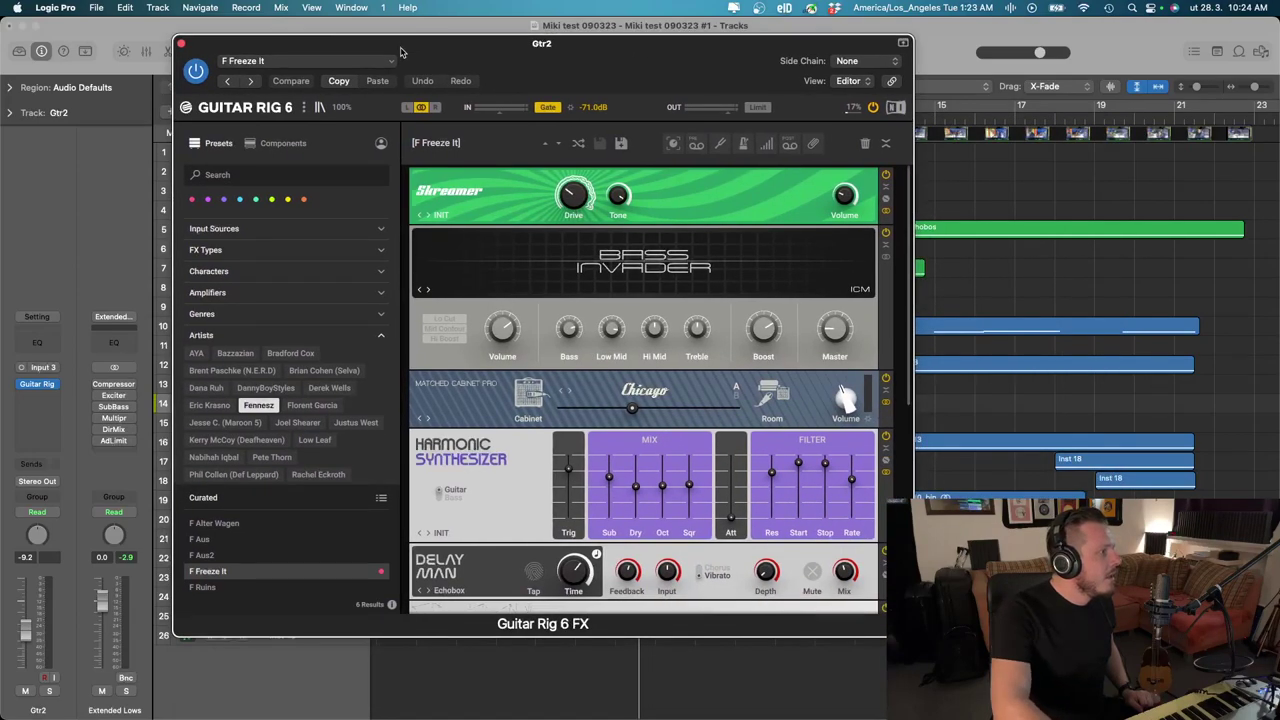
pyautogui.moveTo(404, 88); pyautogui.dragTo(340, 50)
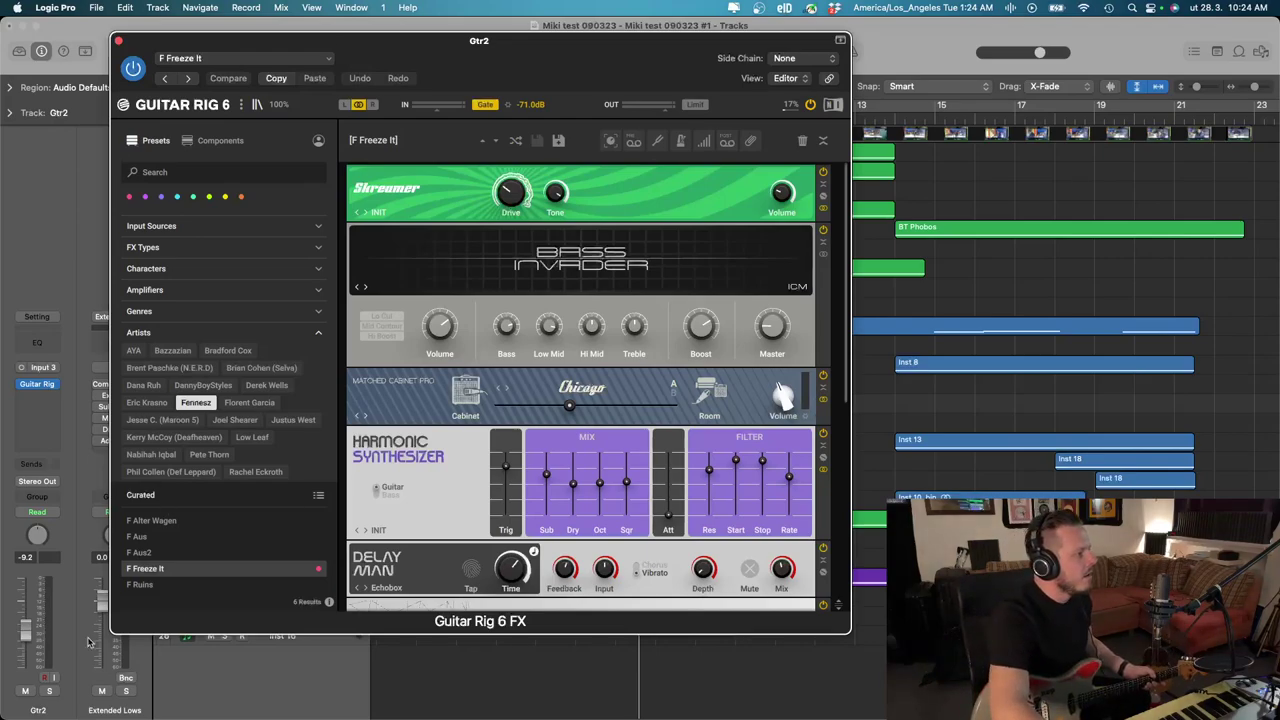
pyautogui.moveTo(27, 632); pyautogui.dragTo(26, 599)
pyautogui.click(56, 678)
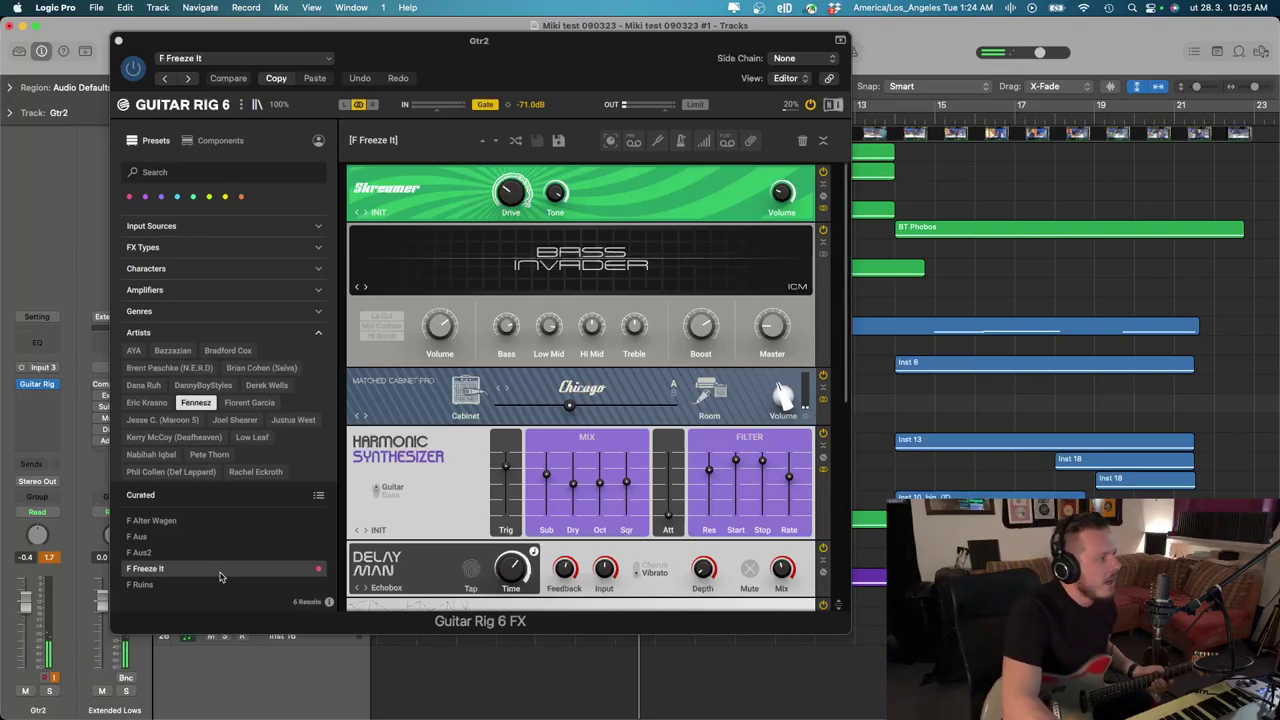
# Load the F Alter Wagen preset in Gtr2's Guitar Rig and raise the Damp level of its RC 48 reverb
pyautogui.click(170, 521)
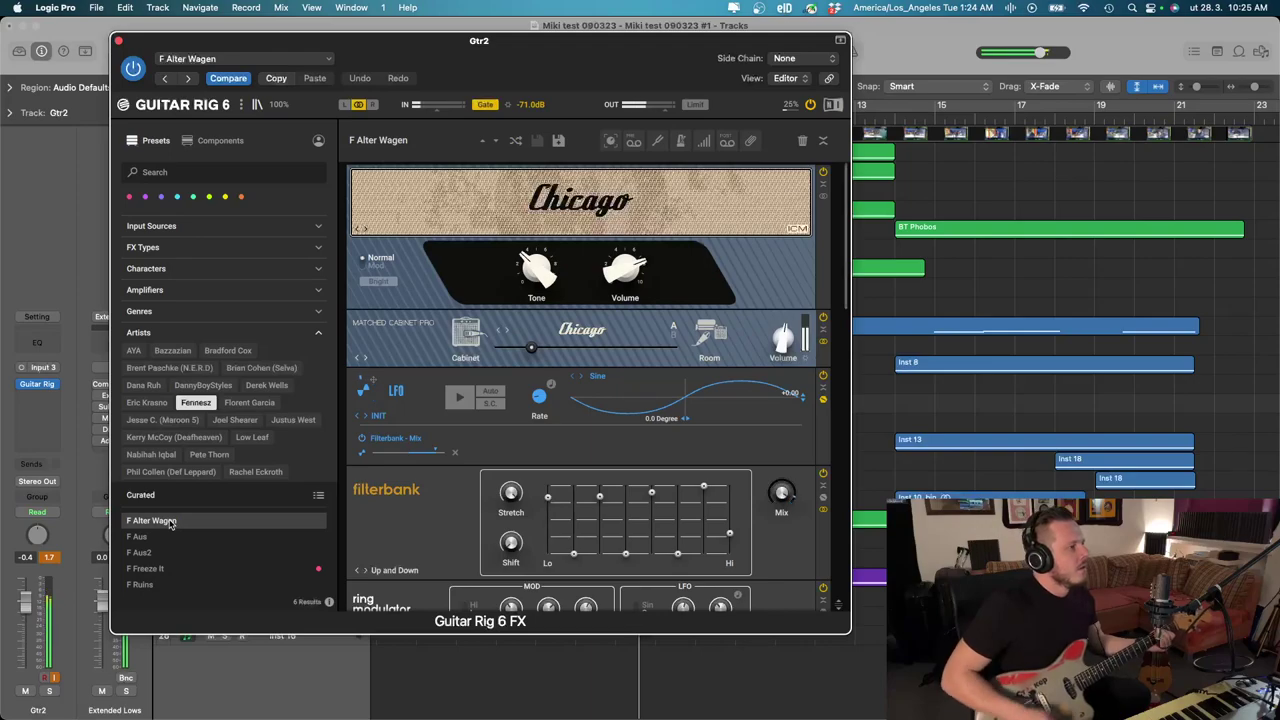
pyautogui.scroll(-5, 558, 427)
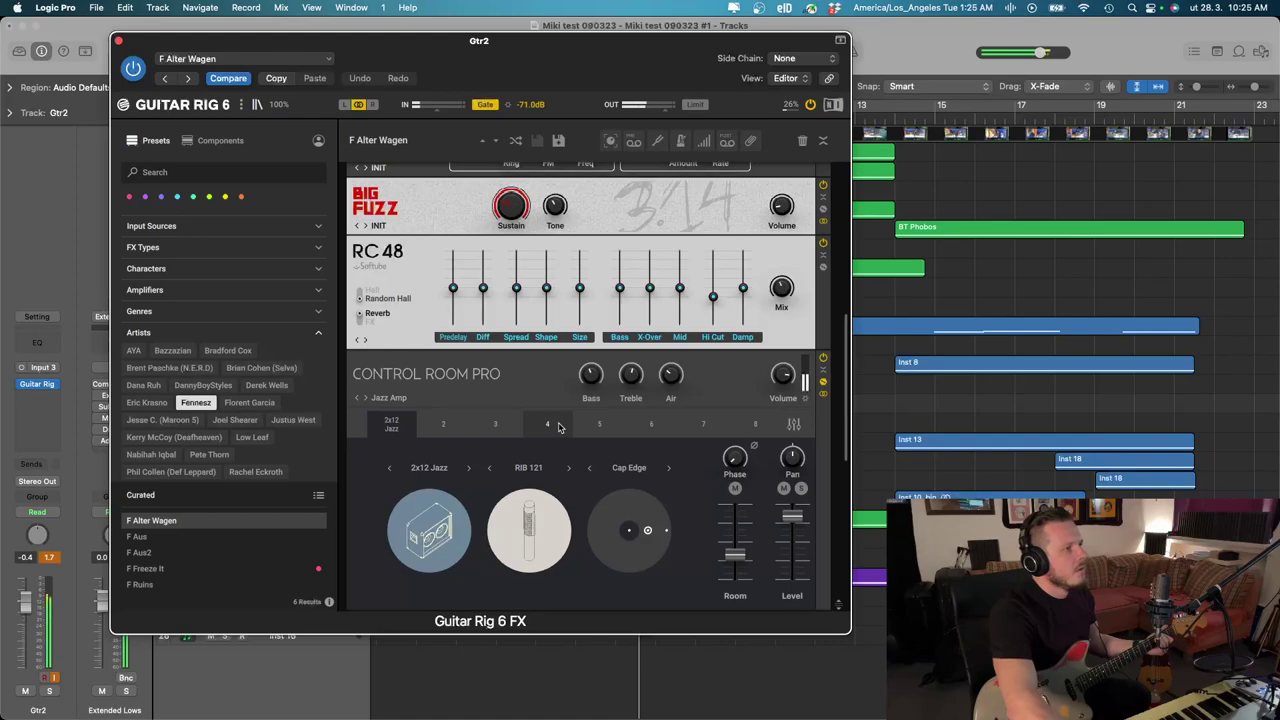
pyautogui.moveTo(745, 298); pyautogui.dragTo(745, 265)
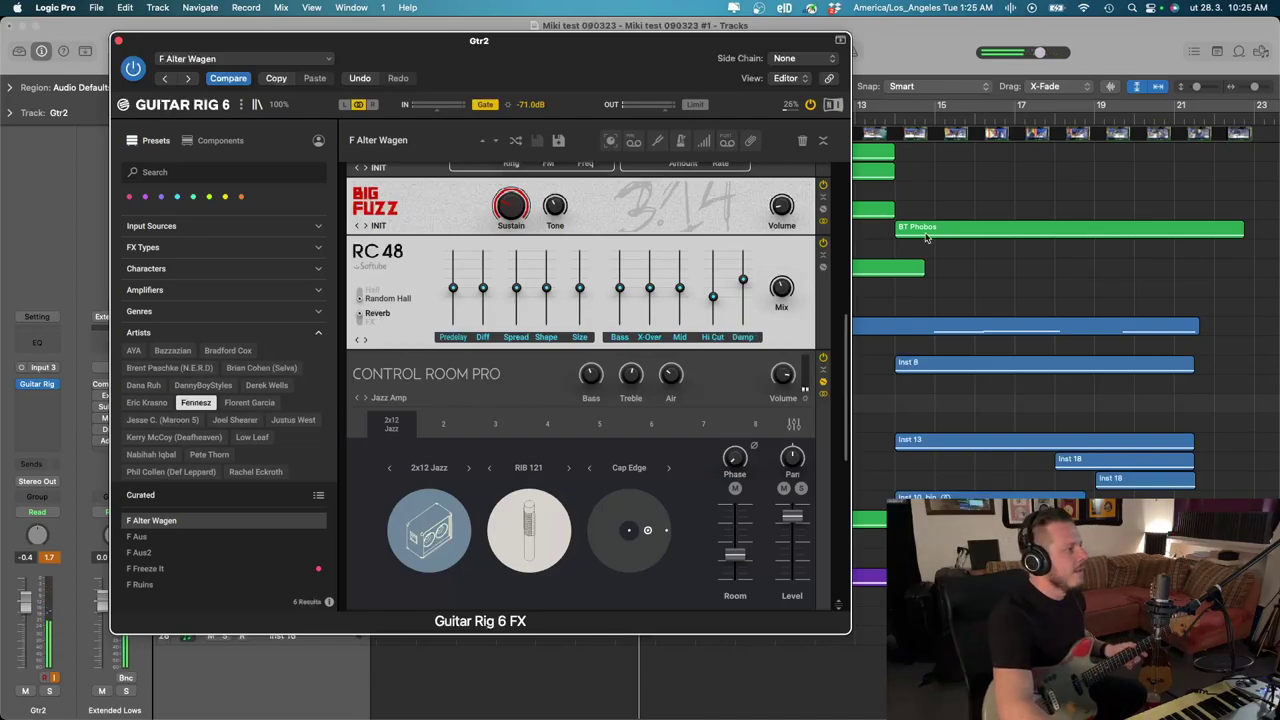
# Audition the F Aus, F Aus2 and F Ruins presets in Gtr2's Guitar Rig
pyautogui.click(195, 537)
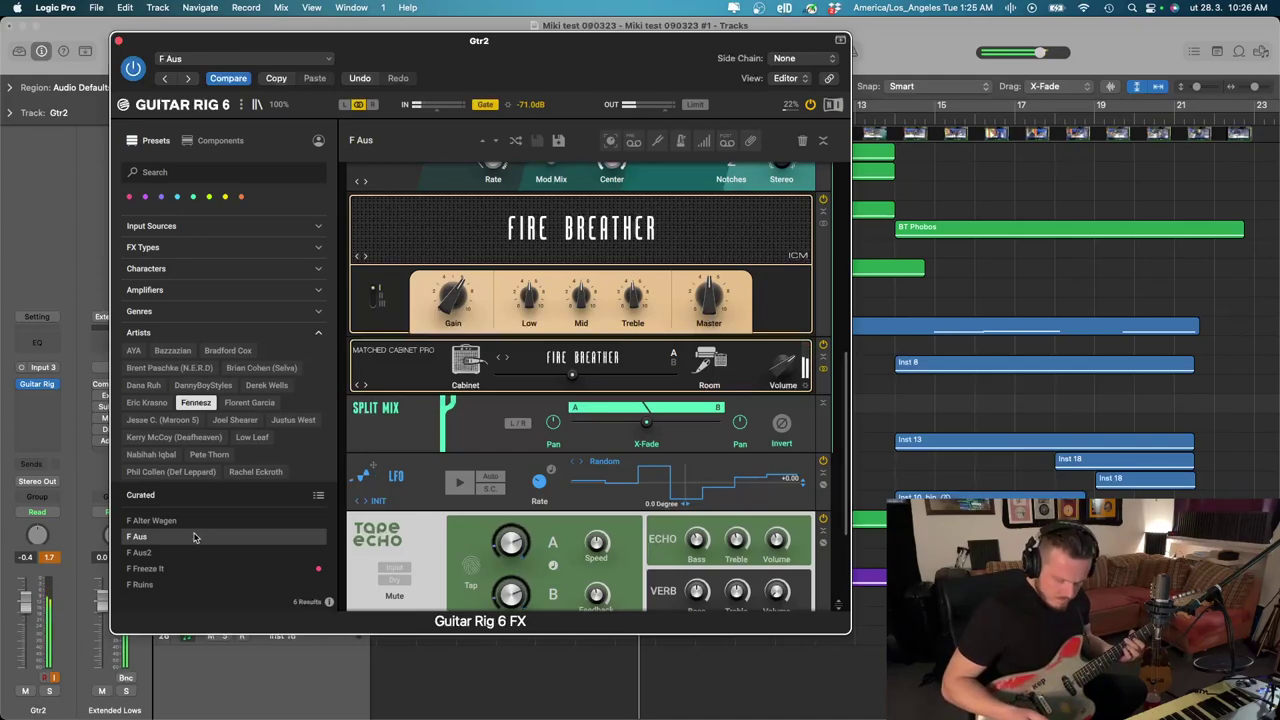
pyautogui.click(139, 553)
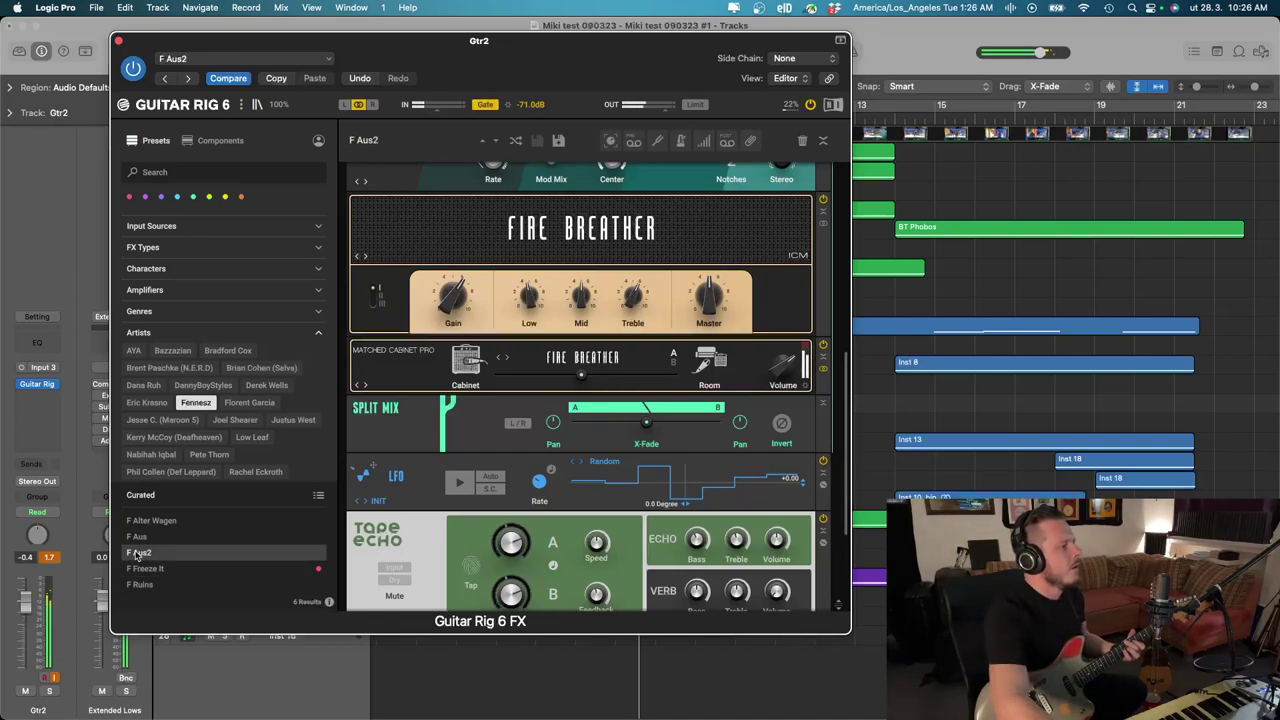
pyautogui.click(141, 585)
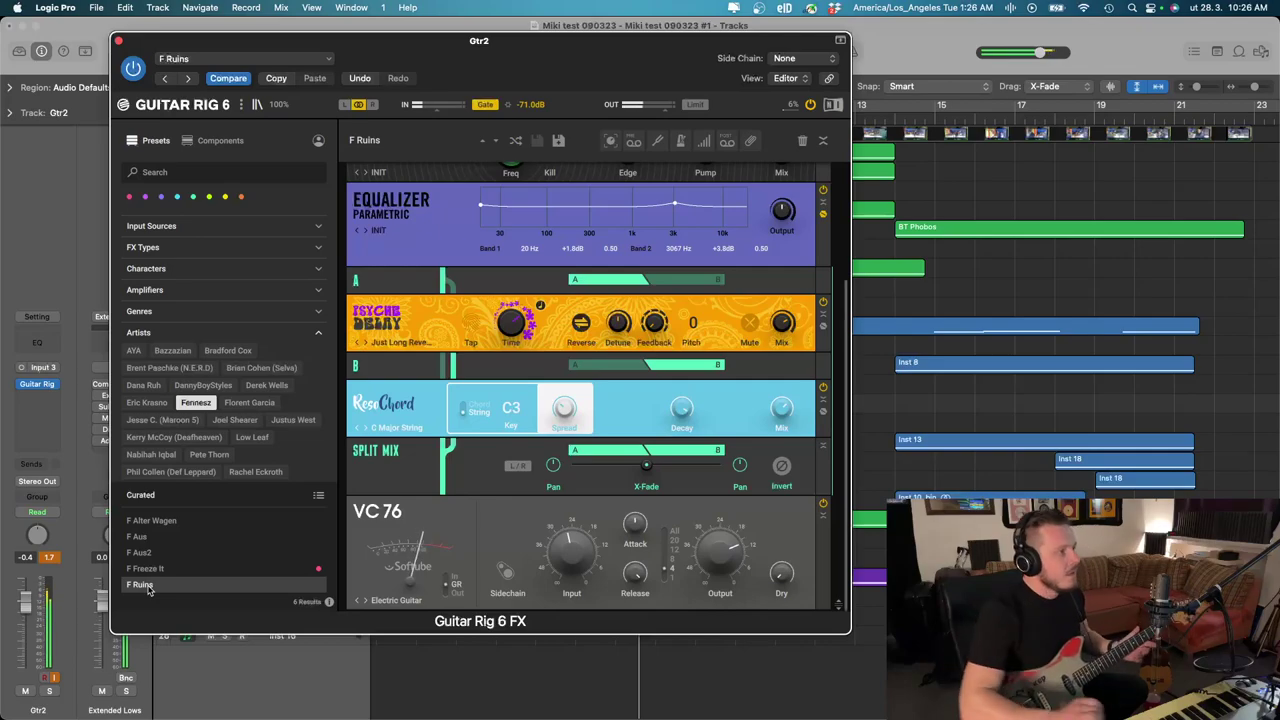
# Add a stereo ValhallaShimmer after Guitar Rig on Gtr2 and choose its BigReverse preset
pyautogui.click(37, 396)
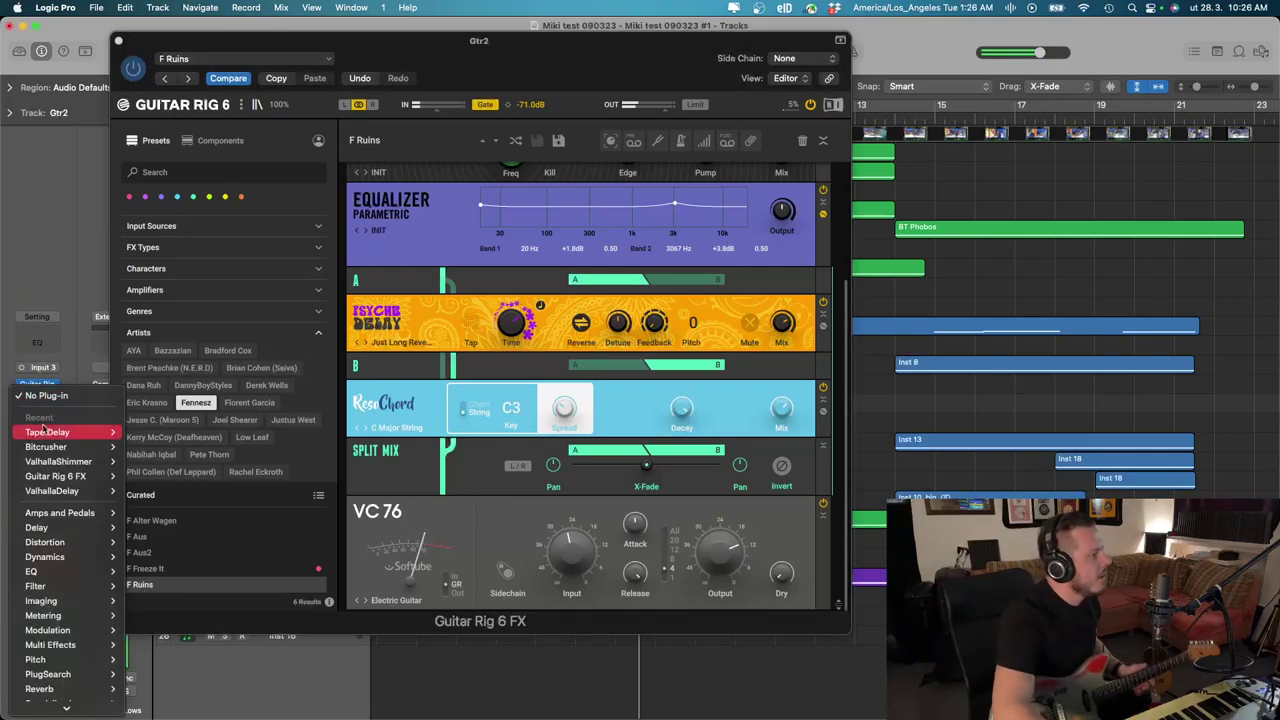
pyautogui.moveTo(60, 463)
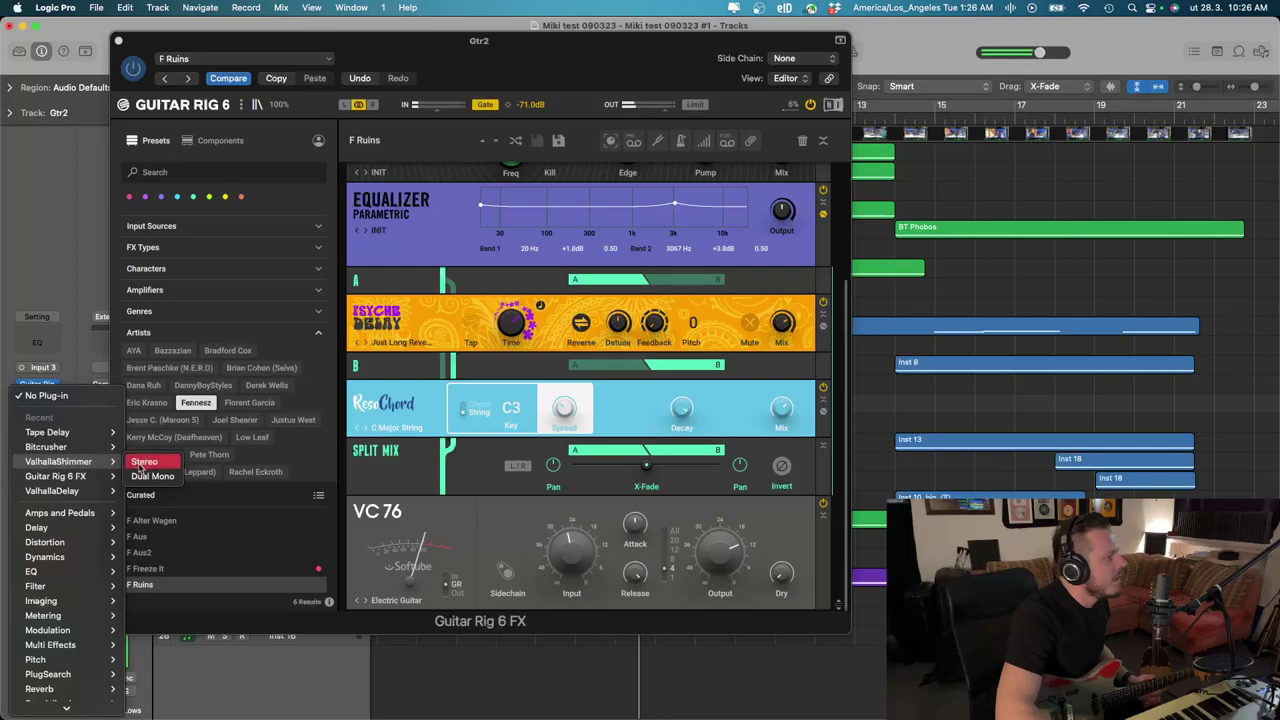
pyautogui.click(144, 461)
pyautogui.click(479, 255)
pyautogui.click(479, 255)
pyautogui.click(479, 255)
pyautogui.moveTo(501, 221); pyautogui.dragTo(245, 194)
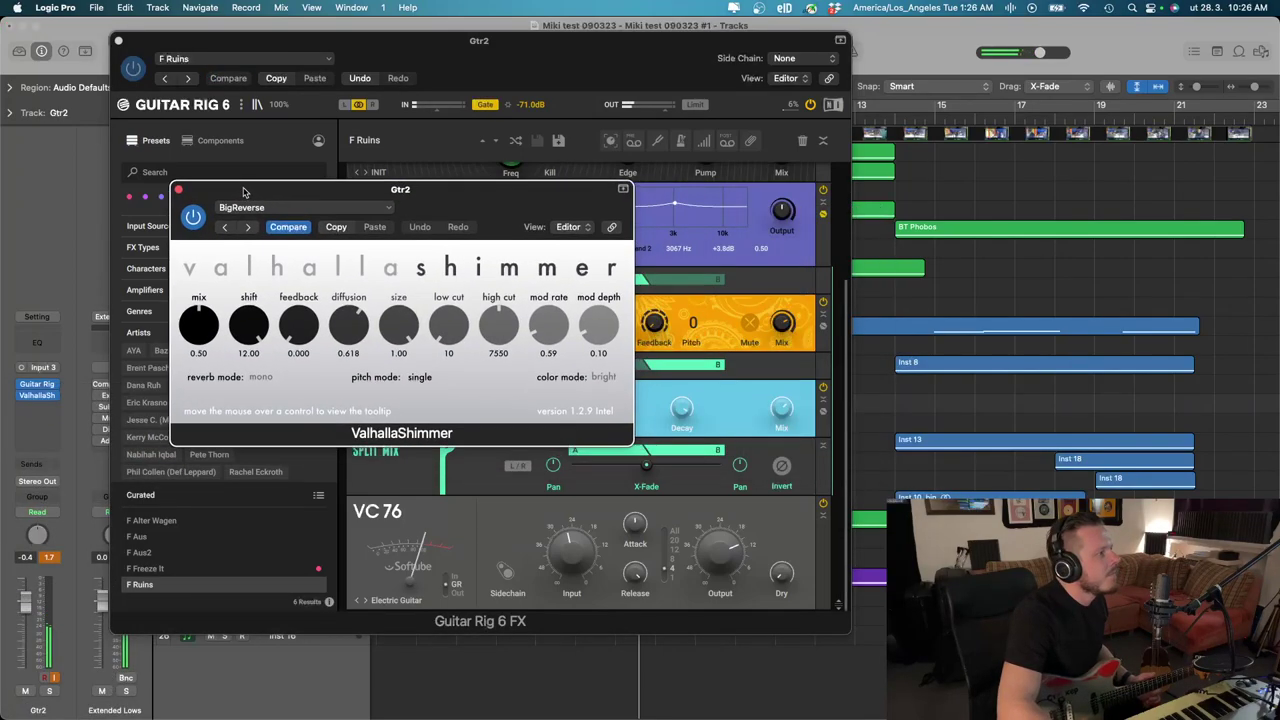
# Set ValhallaShimmer's mix to 0.55 and its color mode to dark on Gtr2
pyautogui.moveTo(198, 328); pyautogui.dragTo(198, 336)
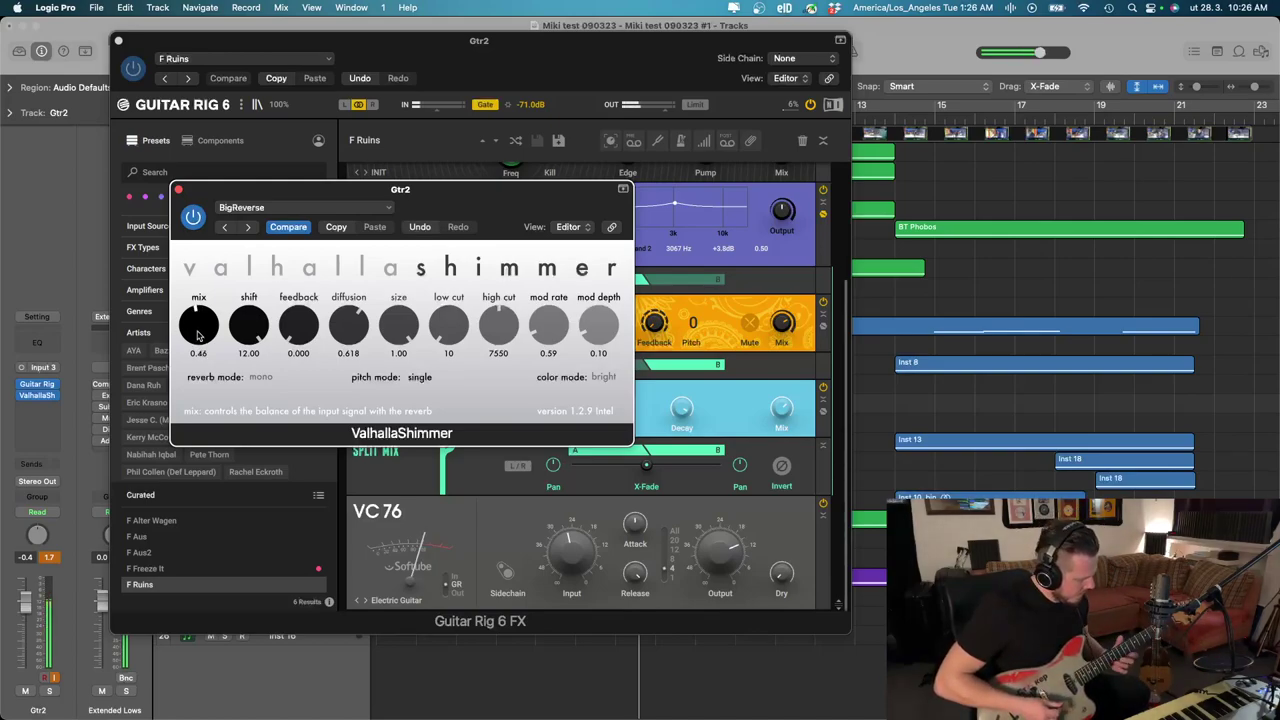
pyautogui.moveTo(198, 336); pyautogui.dragTo(199, 318)
pyautogui.click(602, 377)
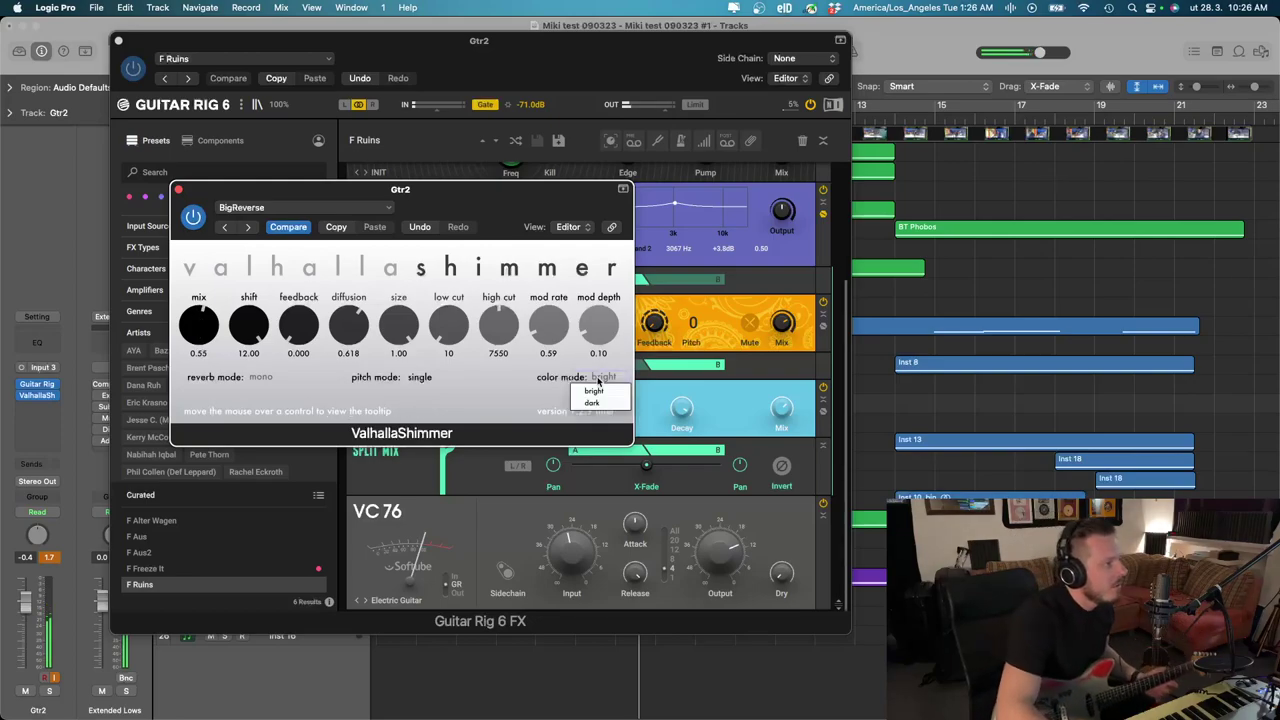
pyautogui.click(597, 405)
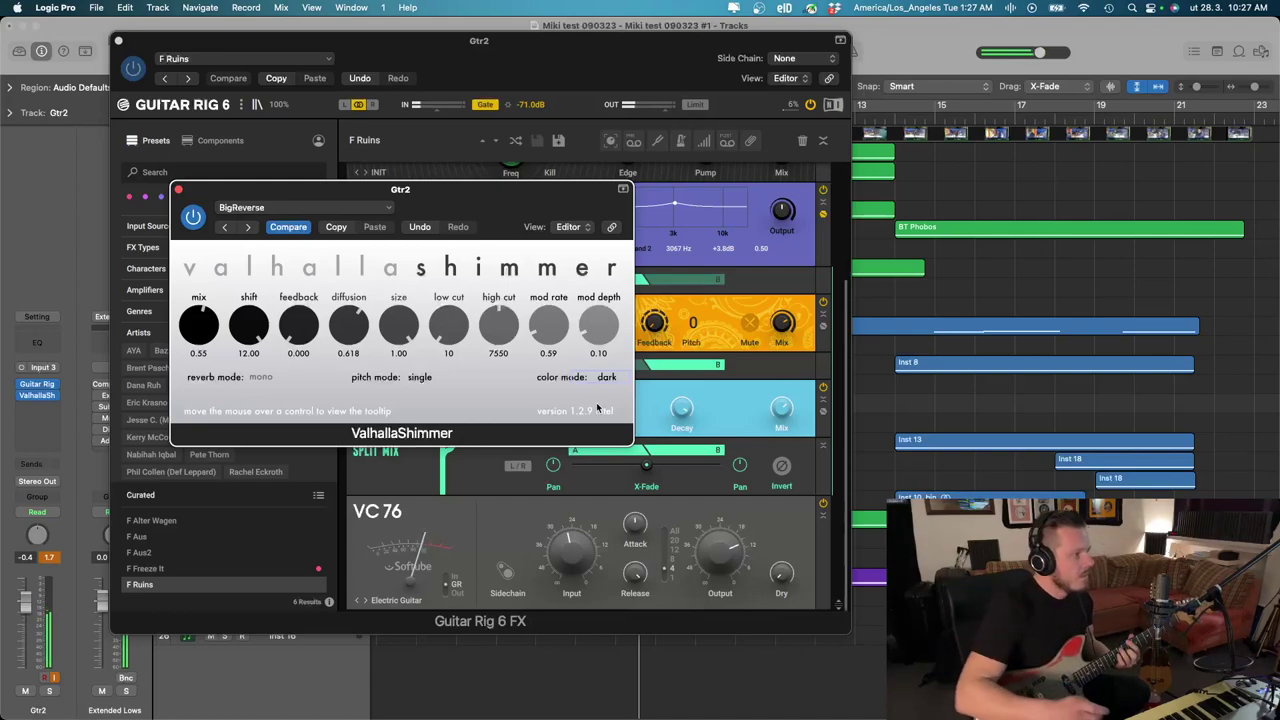
# Bypass ValhallaShimmer on Gtr2 and load the F Tante Grete preset in Guitar Rig
pyautogui.scroll(-1, 226, 555)
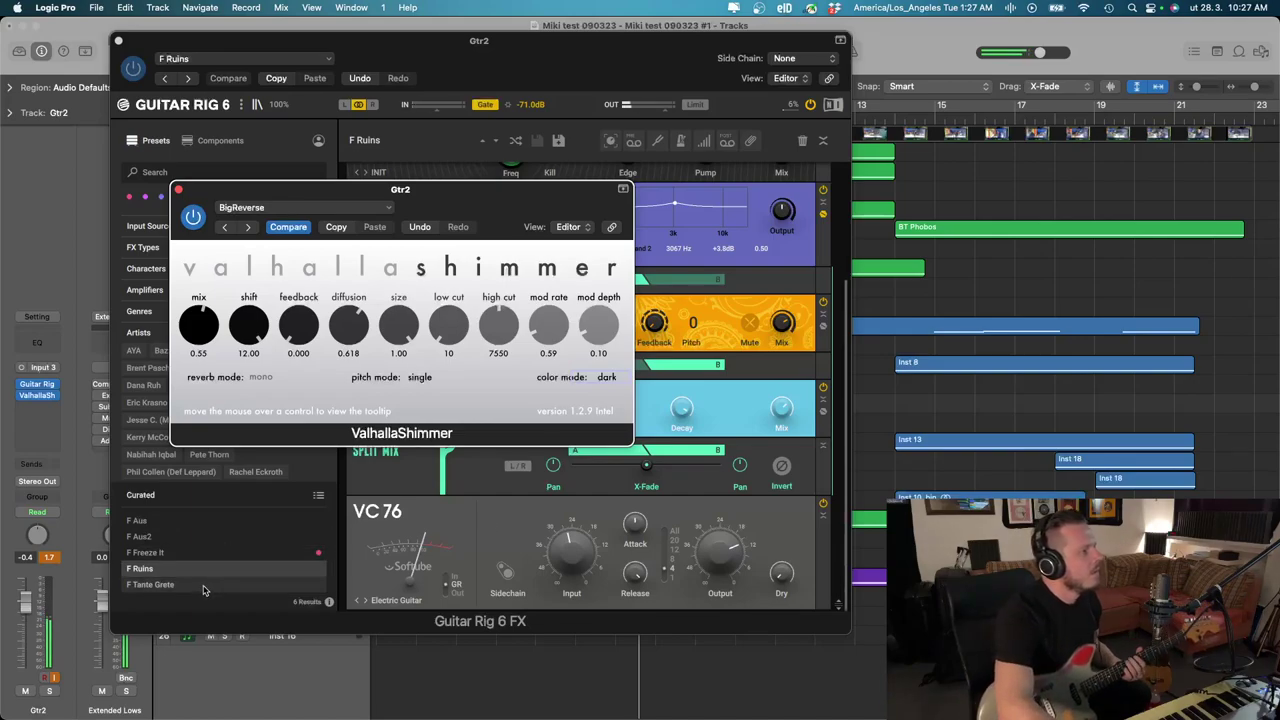
pyautogui.click(193, 216)
pyautogui.click(168, 590)
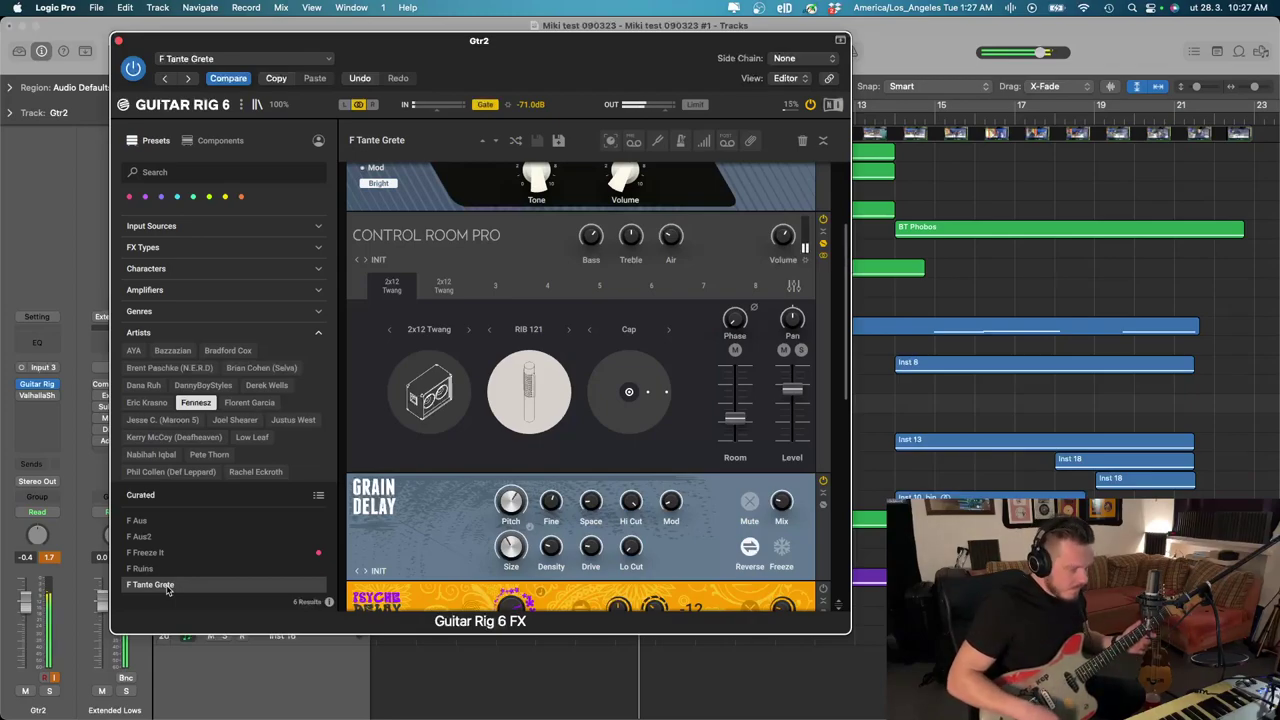
# Lower the Gtr2 volume to -2.5 dB, reset its peak level, and close both plug-in windows
pyautogui.moveTo(26, 602); pyautogui.dragTo(26, 626)
pyautogui.click(53, 559)
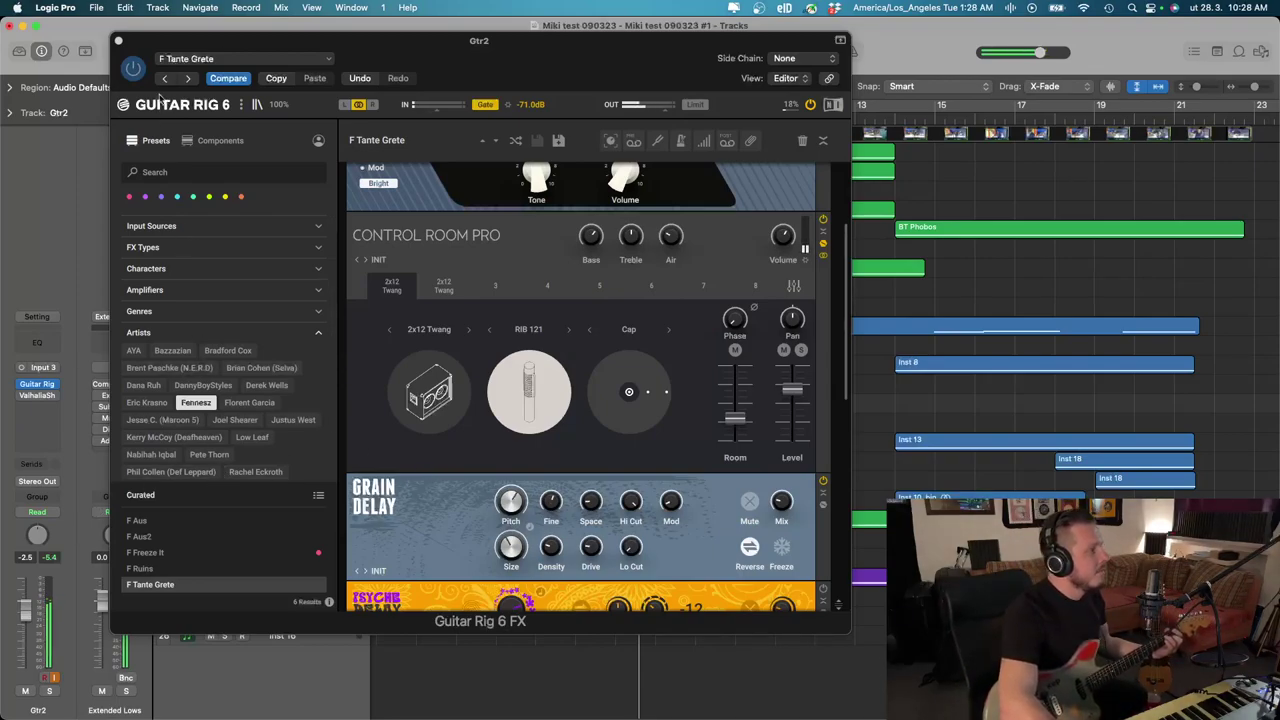
pyautogui.click(116, 41)
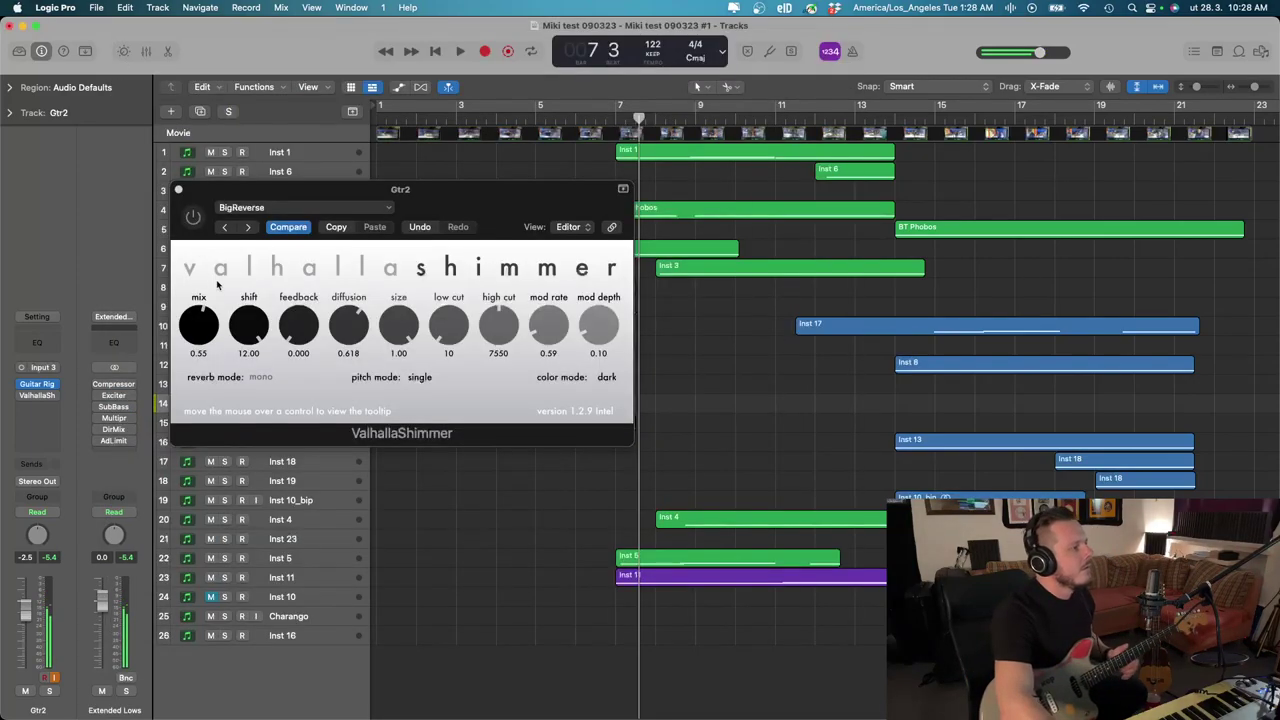
pyautogui.click(179, 189)
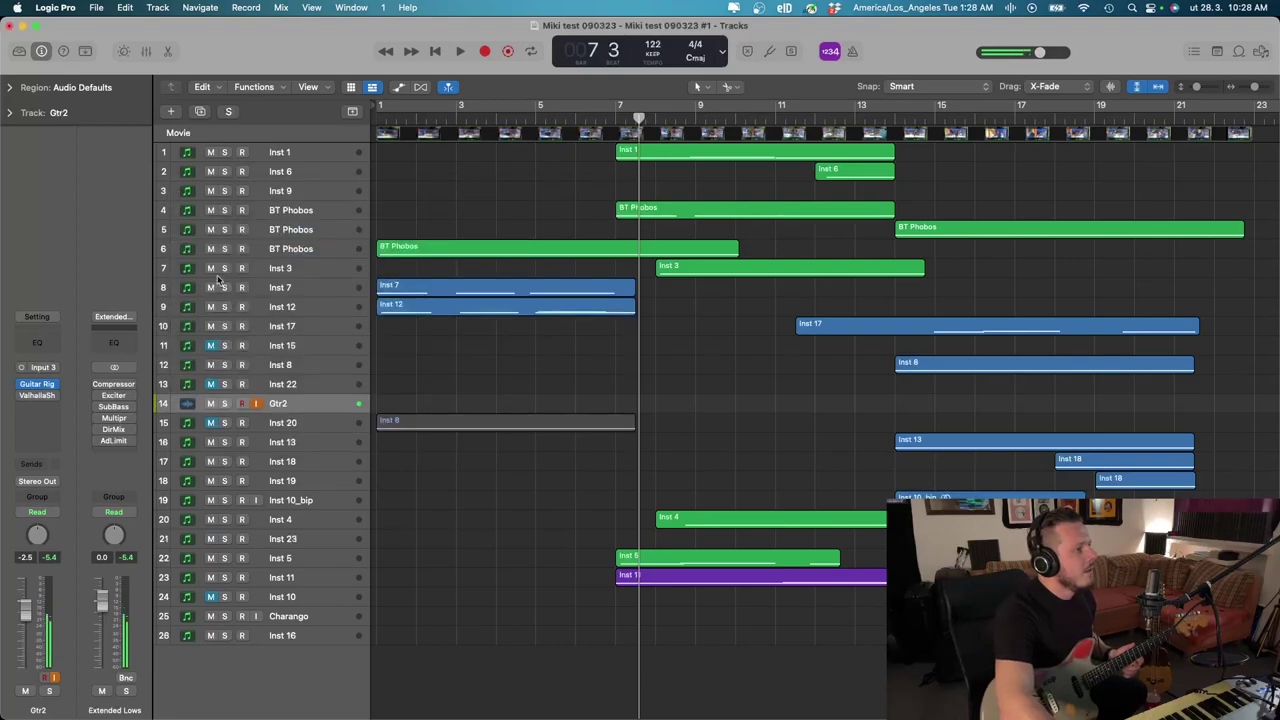
# Audition the Inst 13, Inst 18 and Inst 19 tracks one after another
pyautogui.click(288, 442)
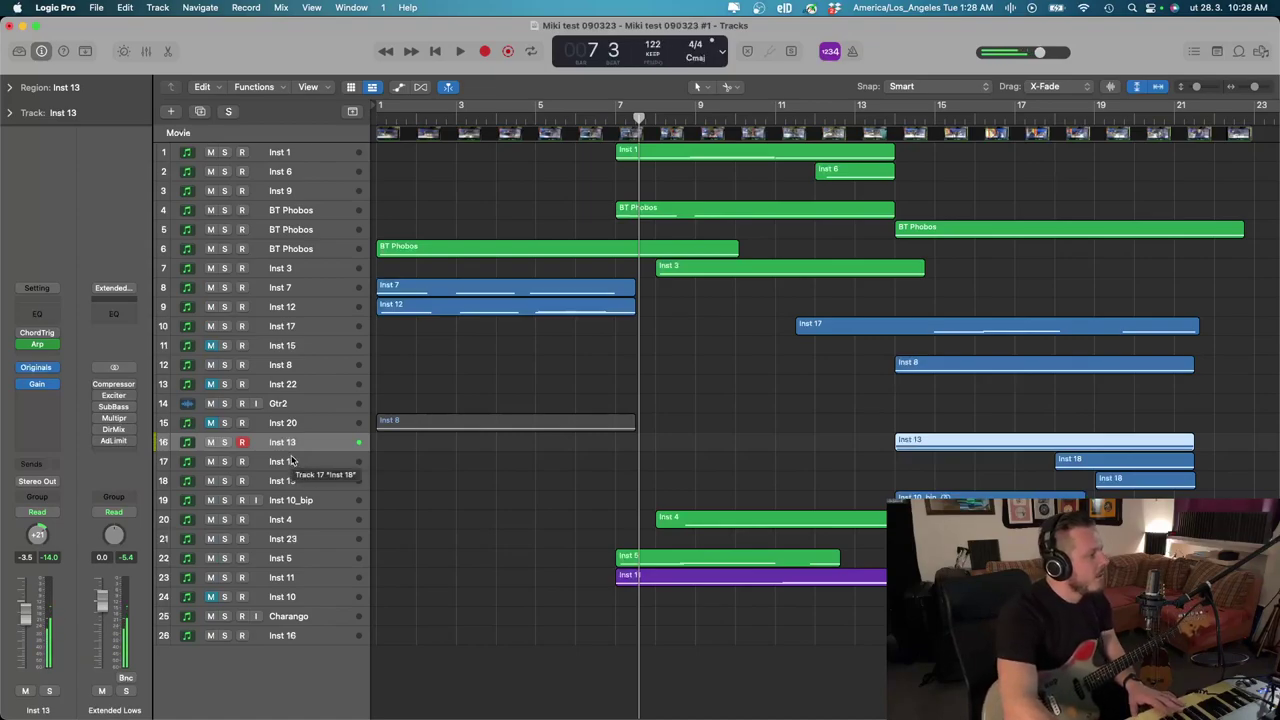
pyautogui.click(291, 462)
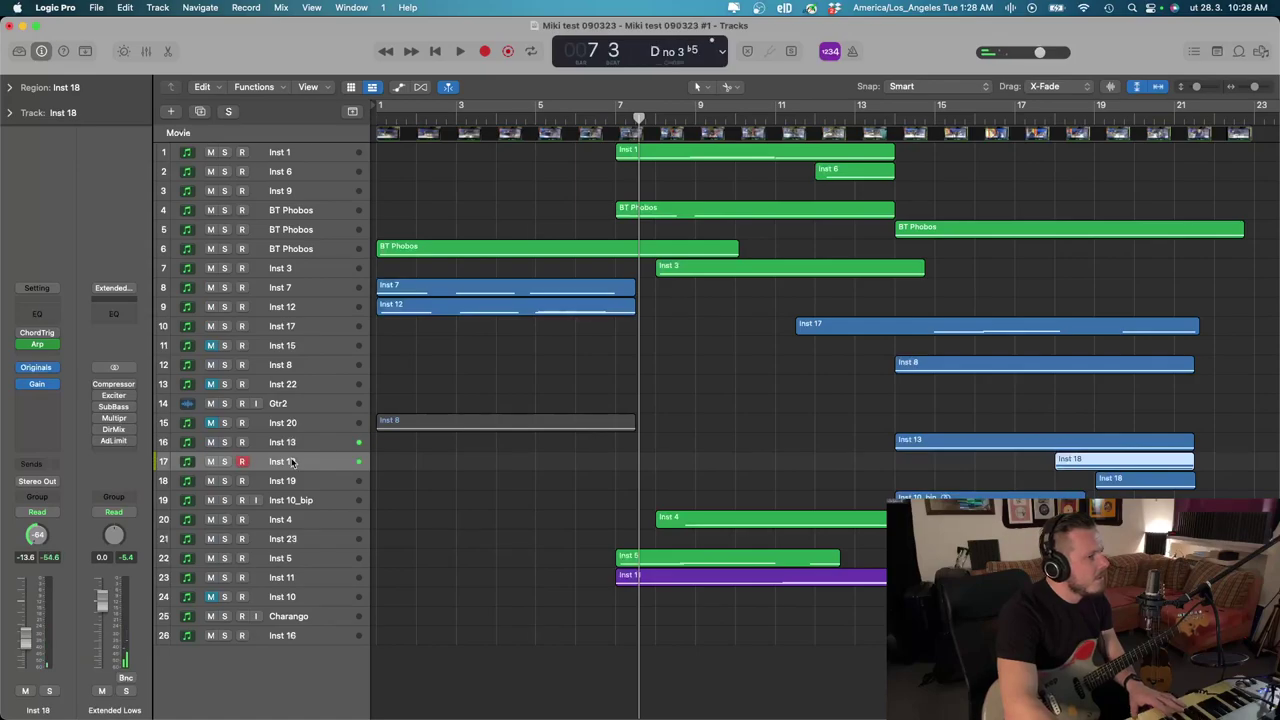
pyautogui.click(291, 482)
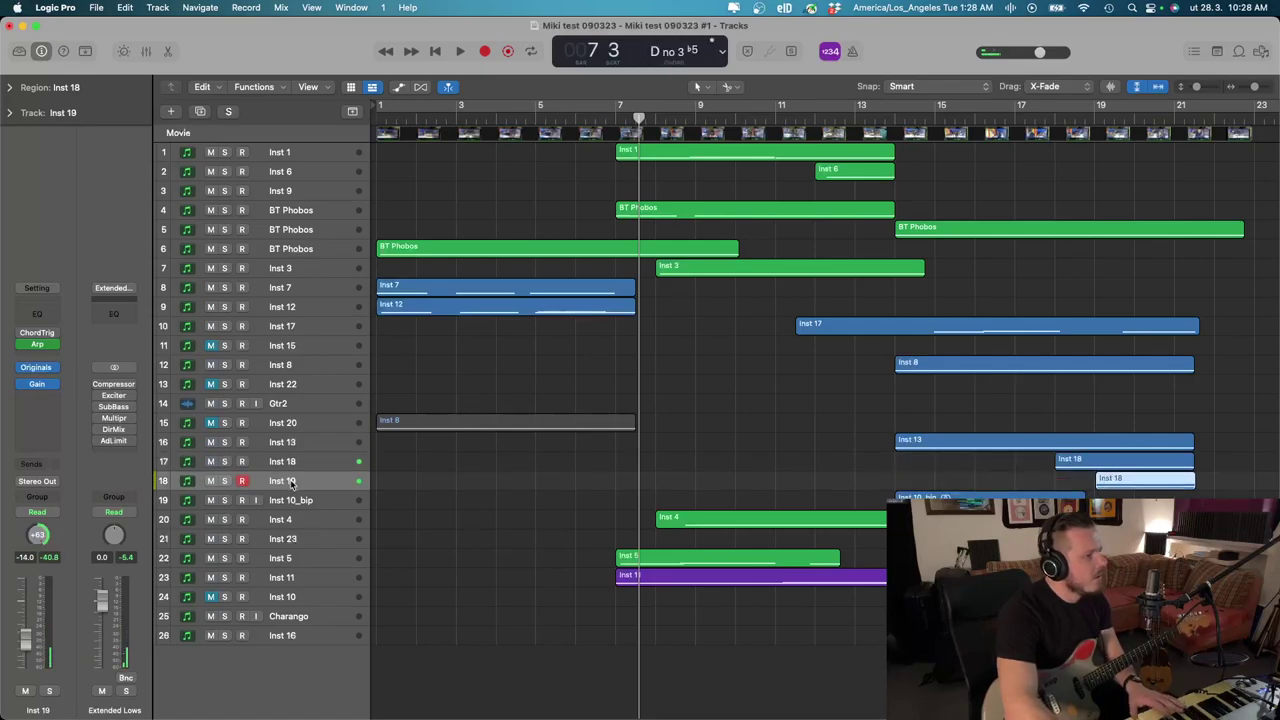
# Audition Inst 4 and view its LABS instrument with the Amplified Cello Quartet: Evil sound
pyautogui.click(295, 520)
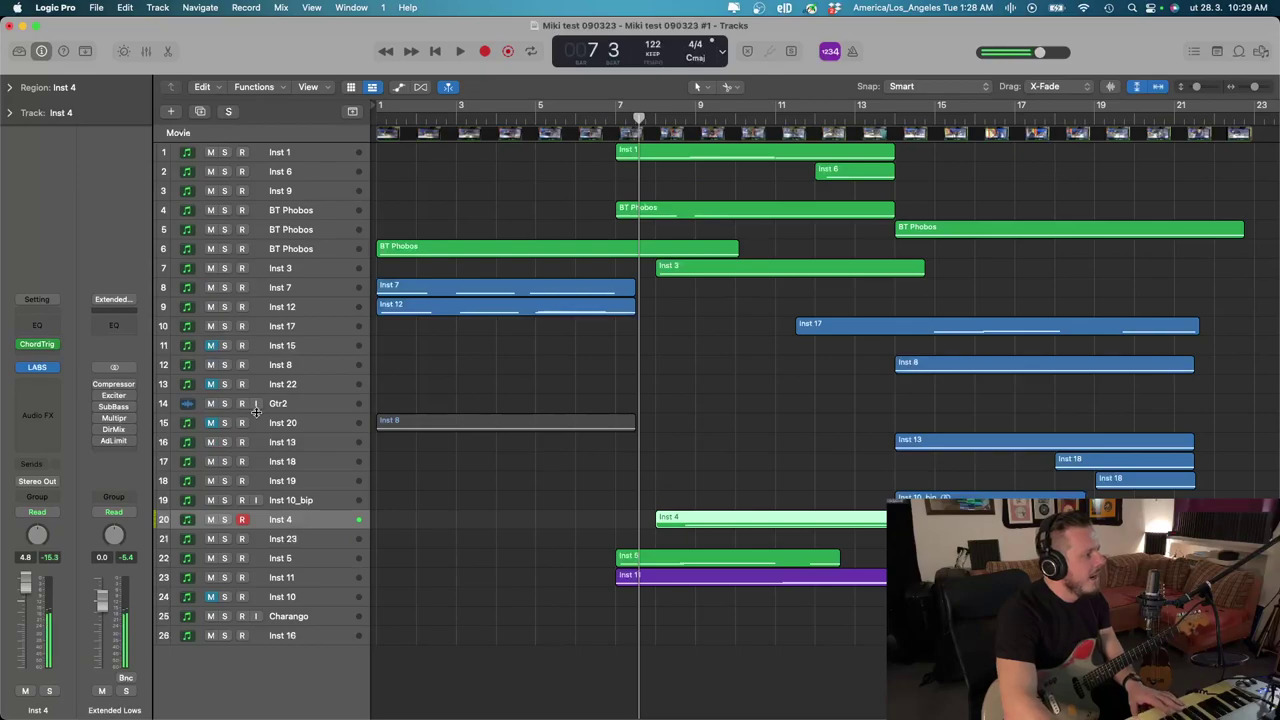
pyautogui.click(37, 368)
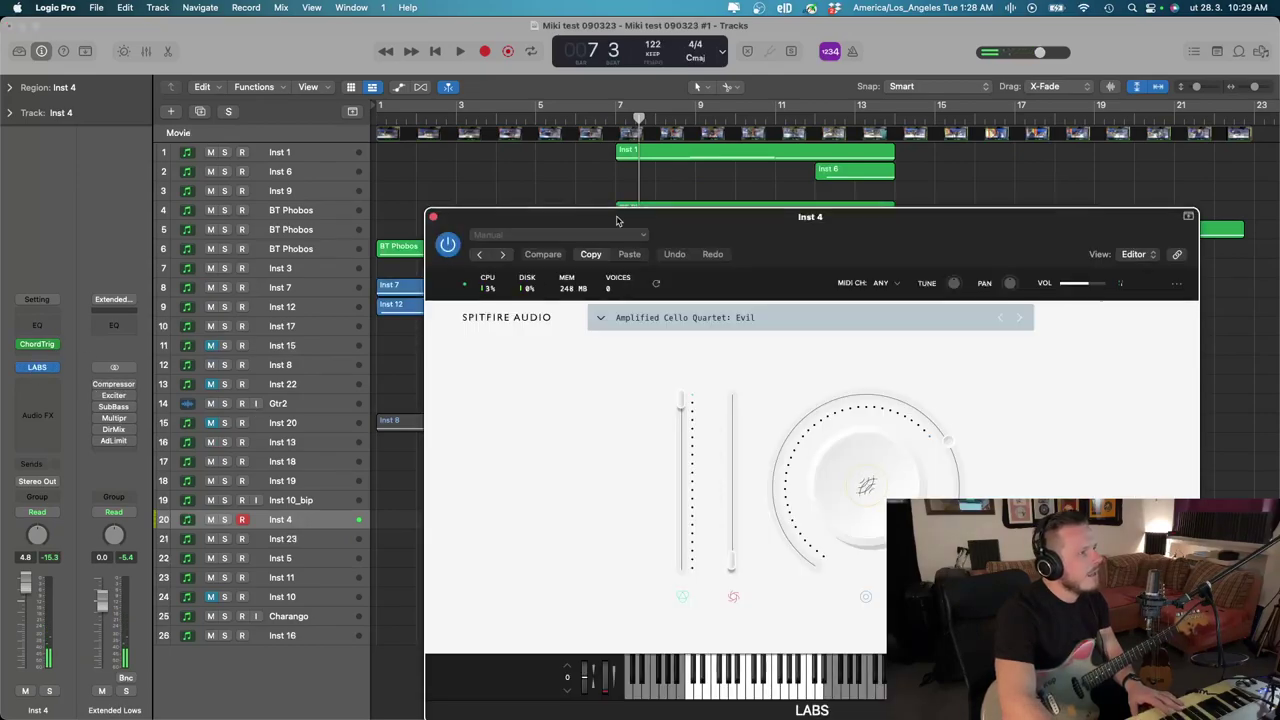
pyautogui.moveTo(640, 216); pyautogui.dragTo(238, 130)
pyautogui.click(24, 125)
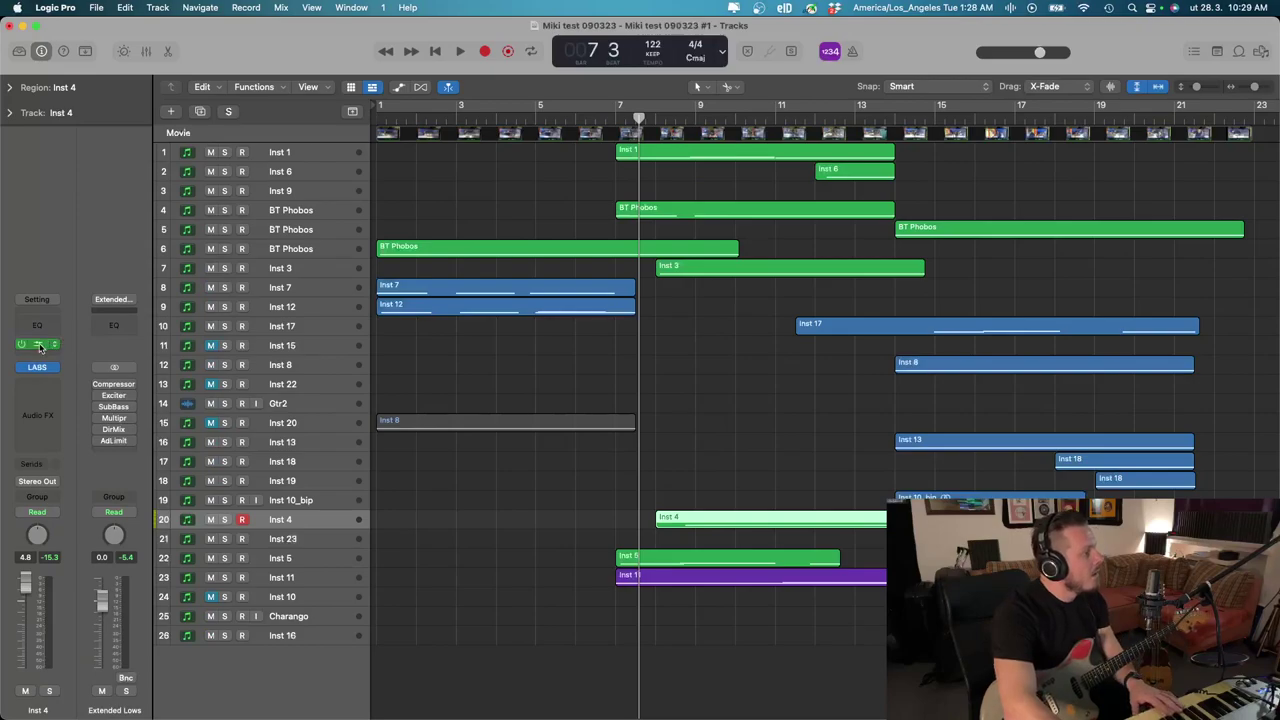
# View the Sus2 Chord Trigger settings on Inst 4 while auditioning the chords, and close the plug-in window
pyautogui.click(40, 347)
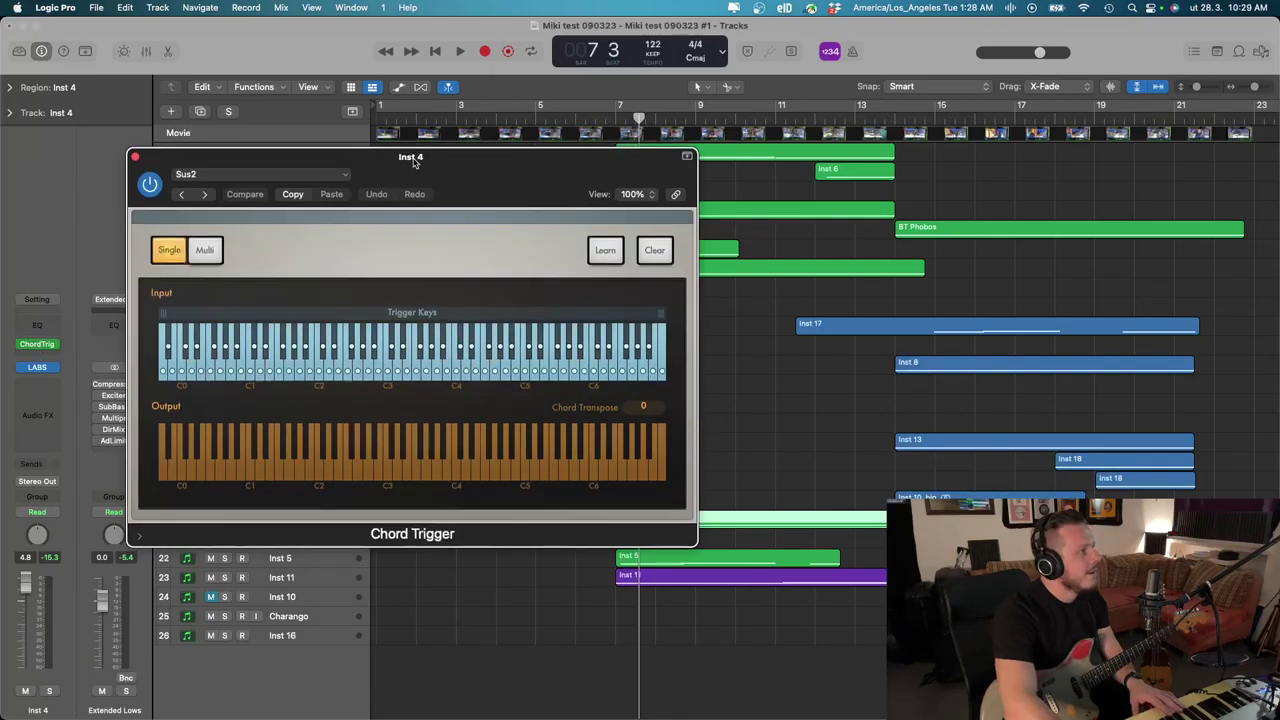
pyautogui.moveTo(415, 164); pyautogui.dragTo(313, 160)
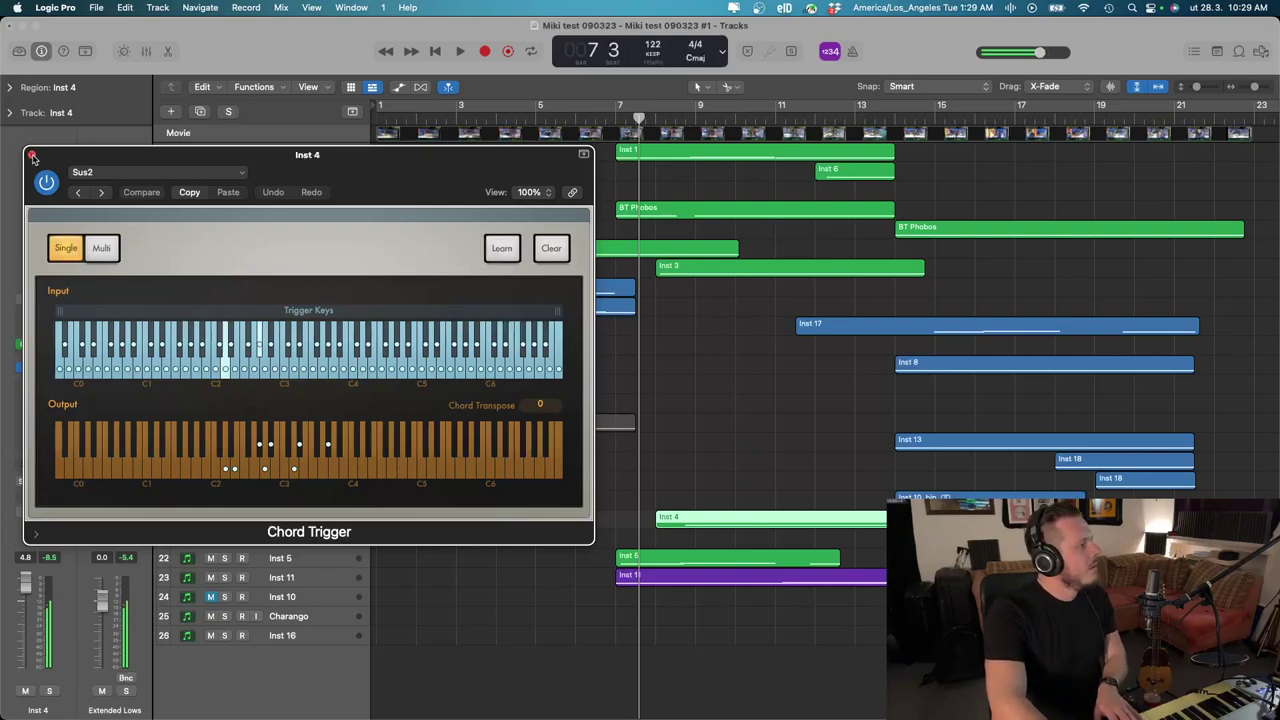
pyautogui.click(32, 157)
# Audition the Sus4 and Sus2 presets in Inst 23's Chord Trigger, load the Minor preset, and close the plug-in window
pyautogui.click(292, 539)
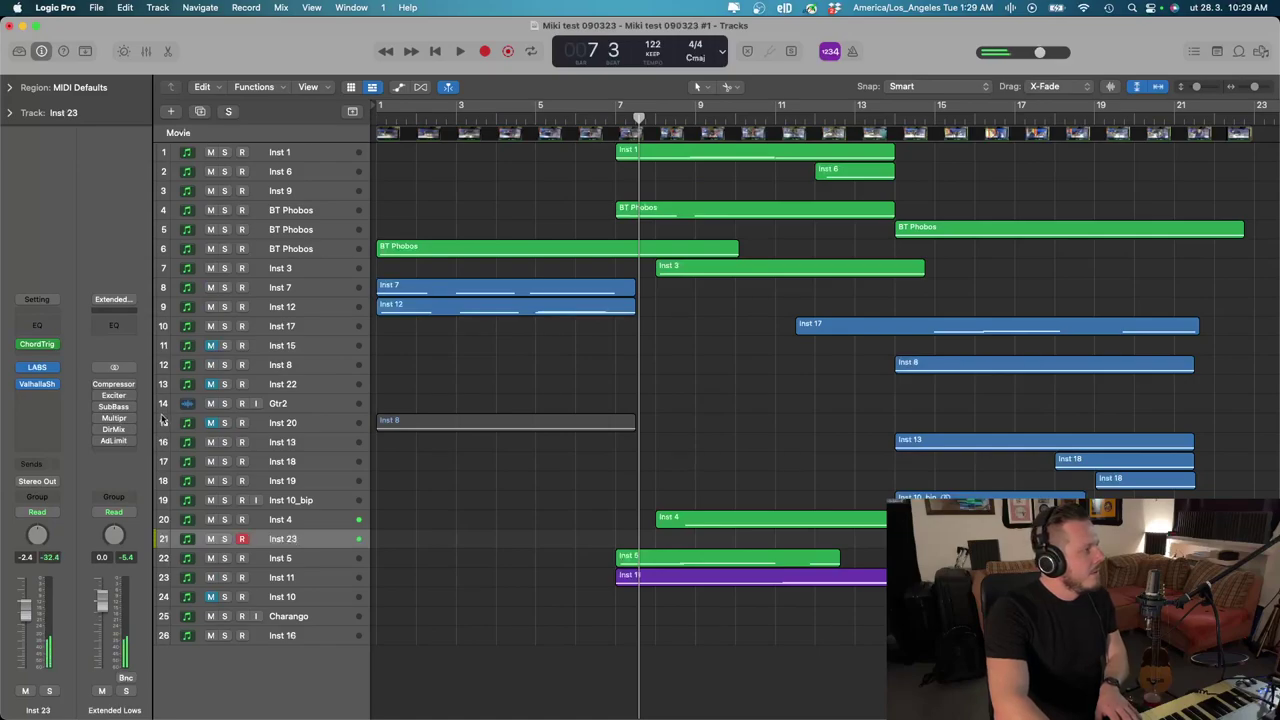
pyautogui.click(37, 344)
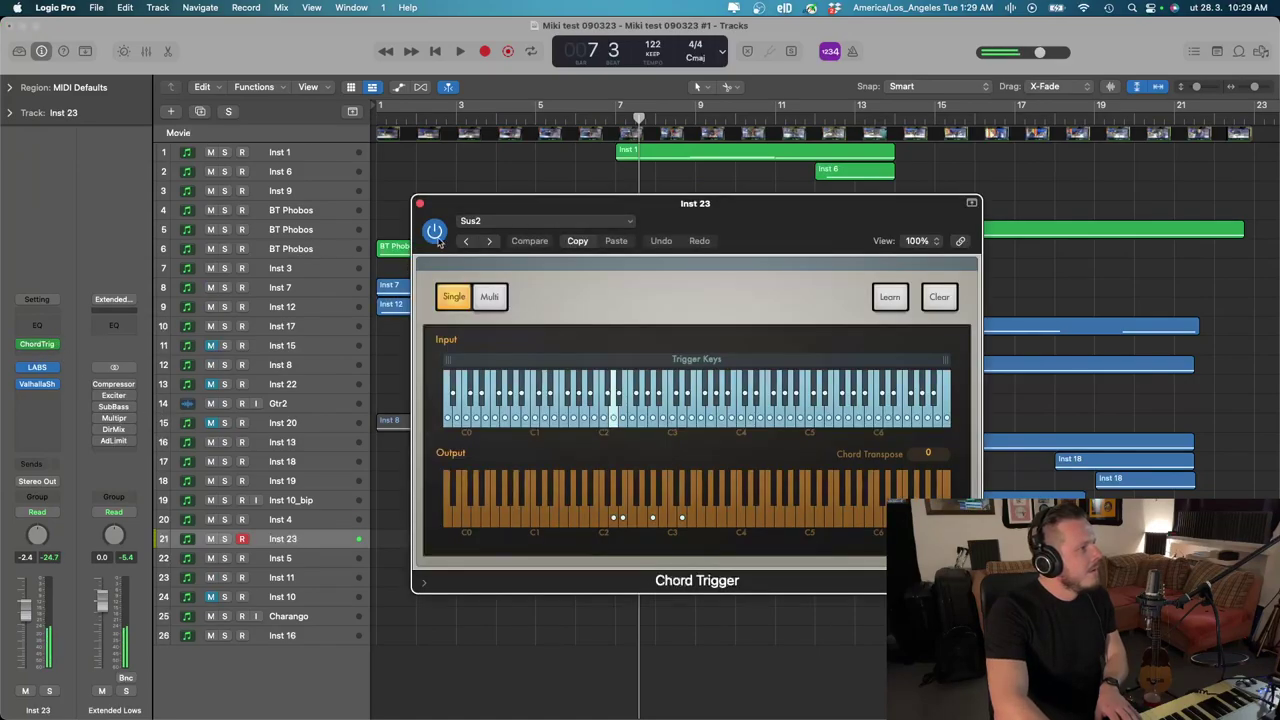
pyautogui.click(489, 242)
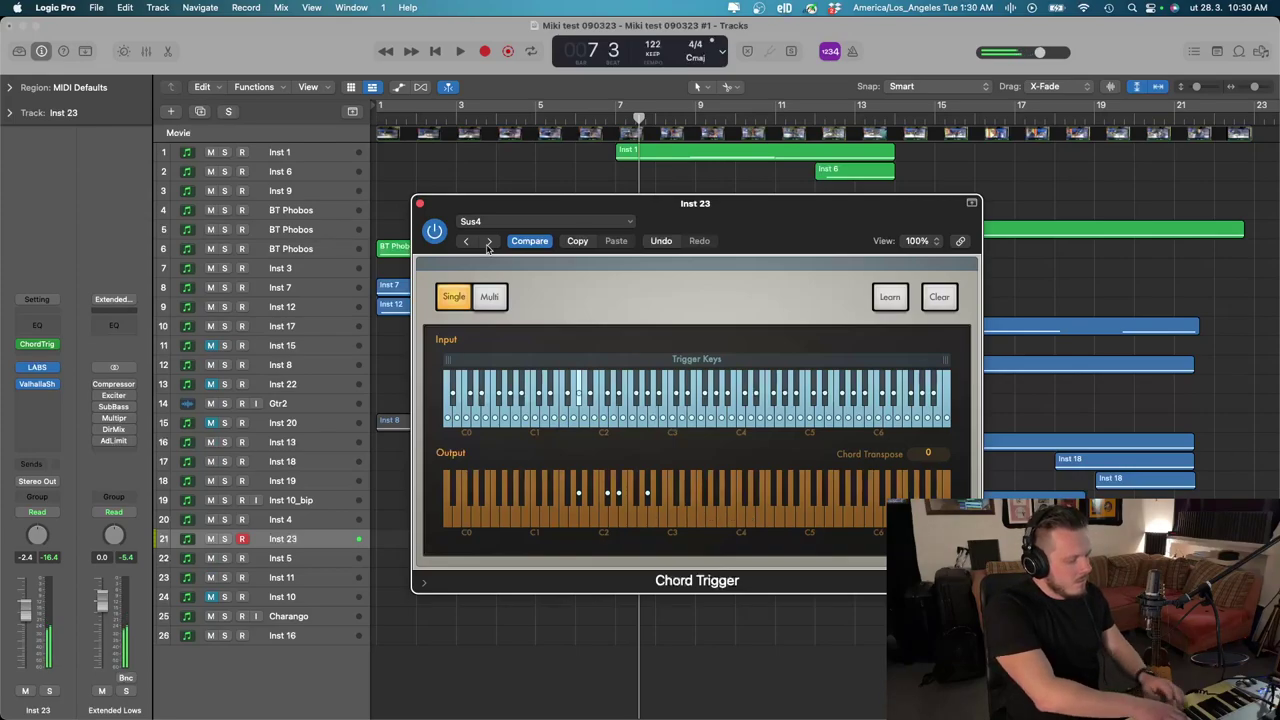
pyautogui.click(466, 242)
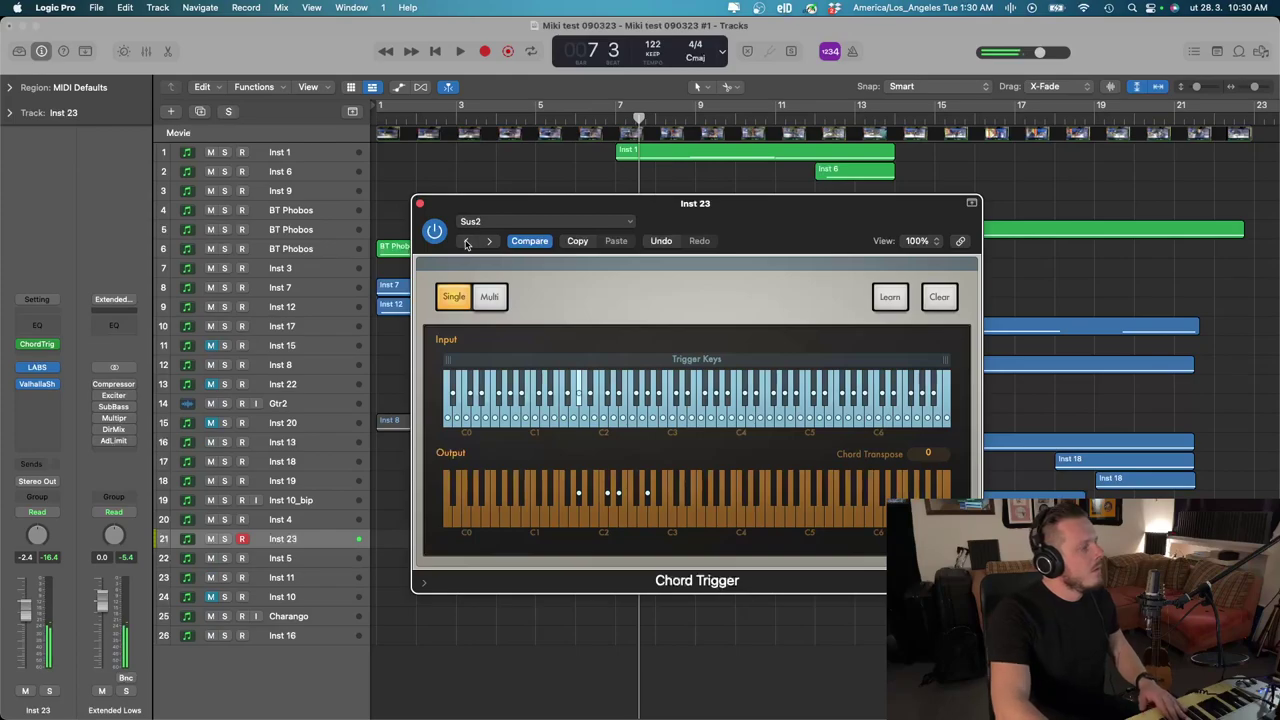
pyautogui.click(466, 242)
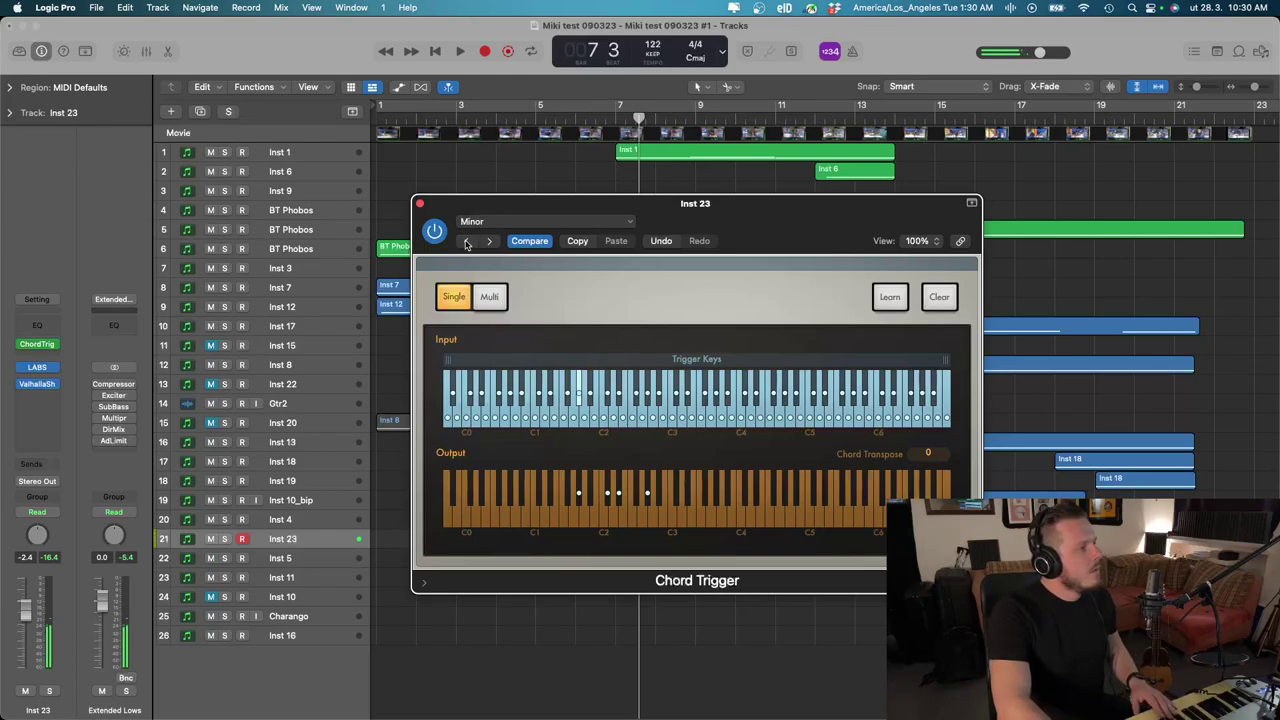
pyautogui.click(420, 203)
# Audition Inst 5 and view its Chord Trigger with the Sus4, 7, 9 preset
pyautogui.click(294, 561)
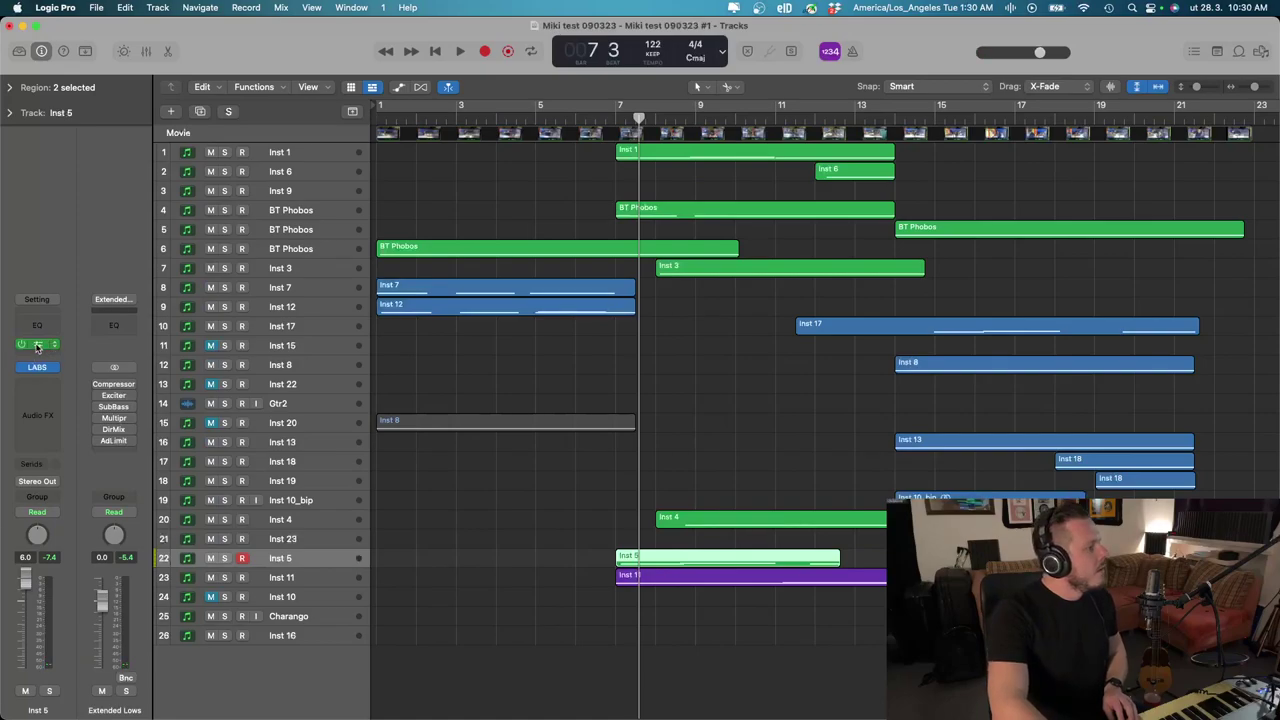
pyautogui.click(40, 345)
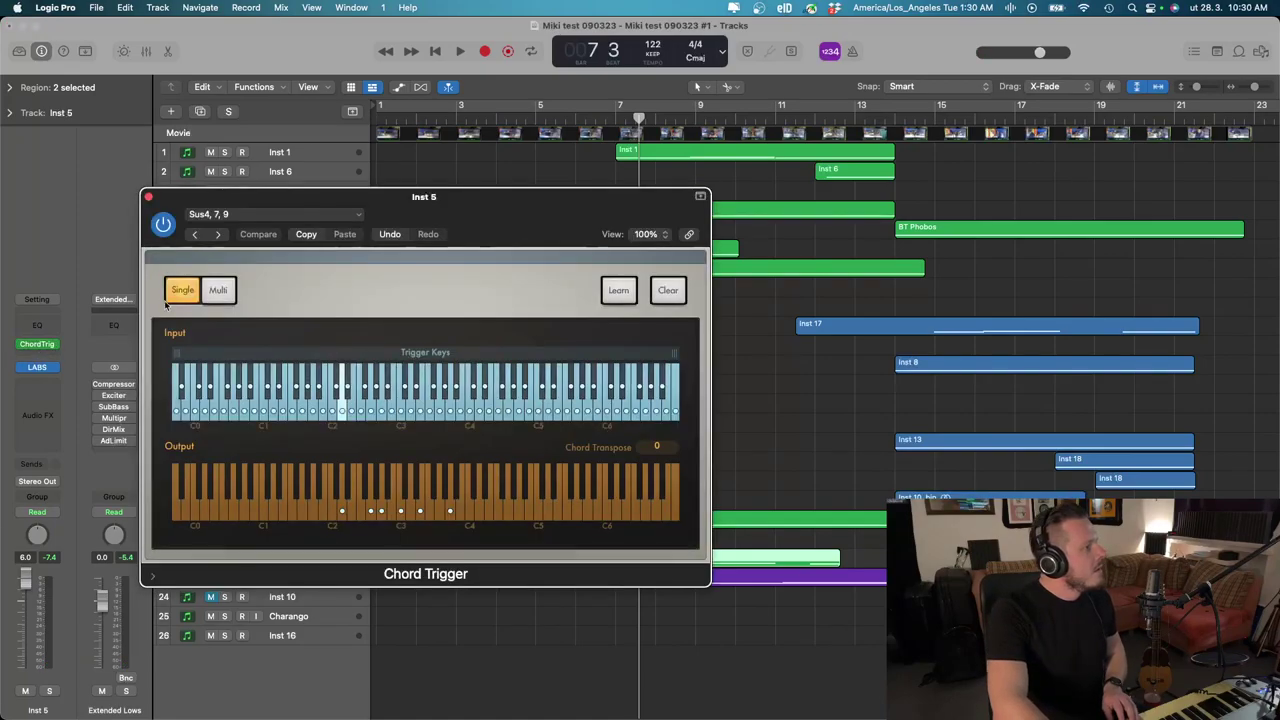
pyautogui.click(148, 196)
# Compare the Inst 11 sound with its Arpeggiator and Chord Trigger bypassed and re-enabled
pyautogui.click(283, 583)
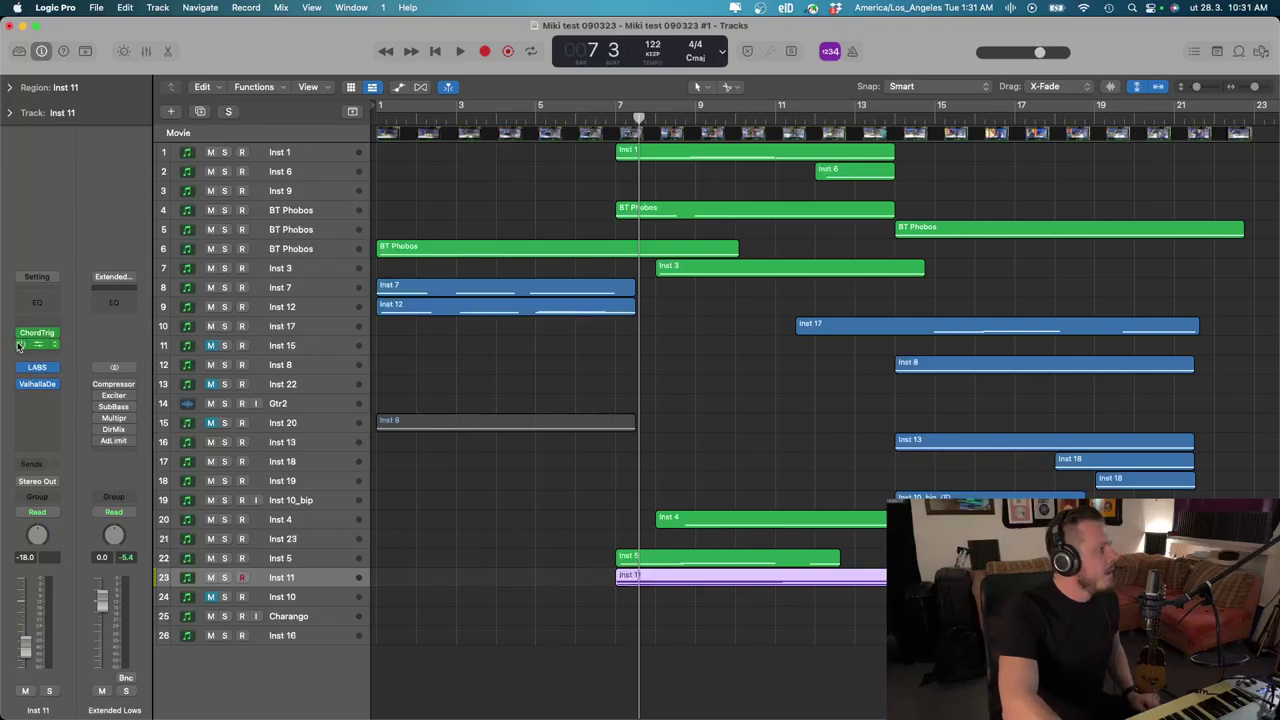
pyautogui.click(21, 345)
pyautogui.click(21, 334)
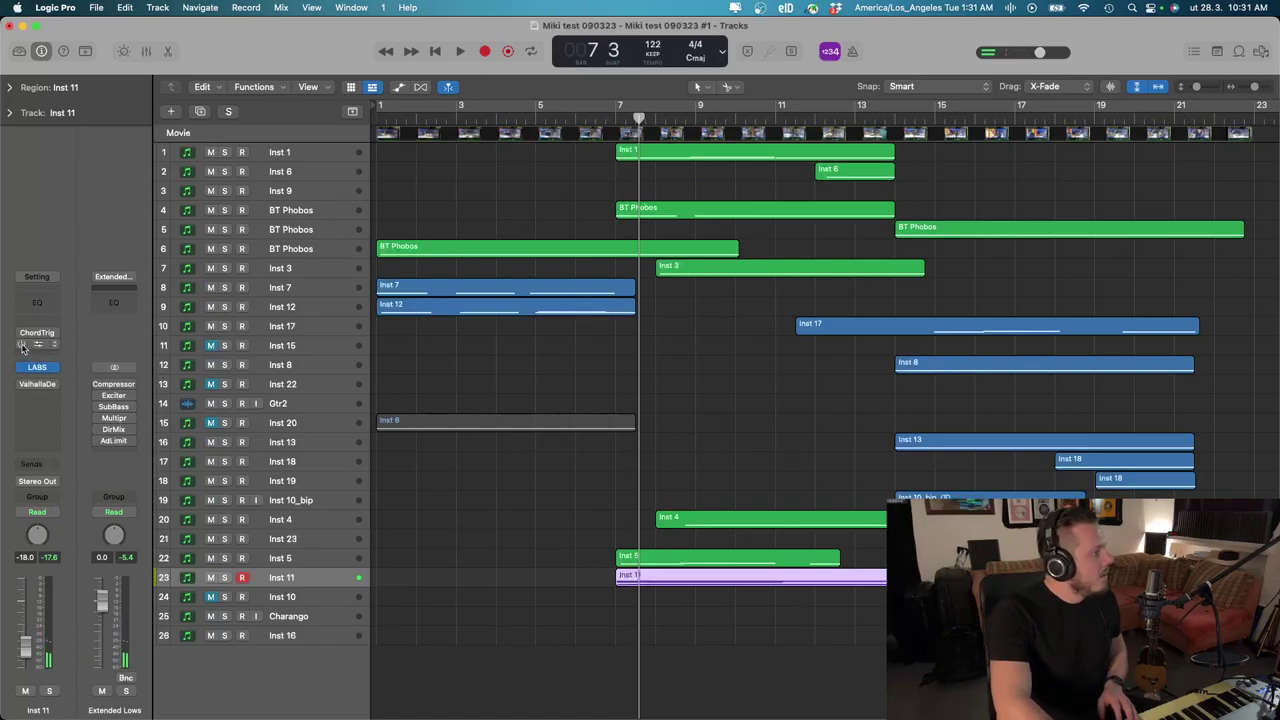
pyautogui.click(22, 345)
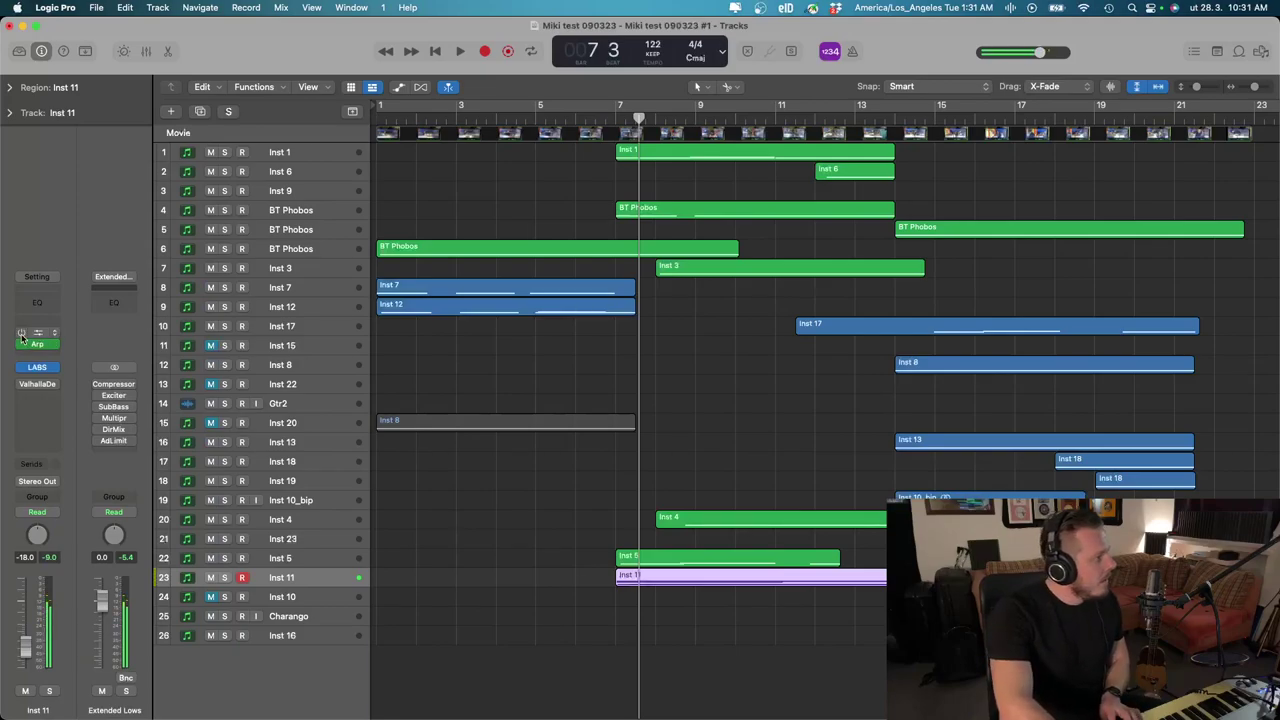
# View Inst 11's Chord Trigger with the Perfect 5th preset, close it, and briefly play the arrangement
pyautogui.click(37, 332)
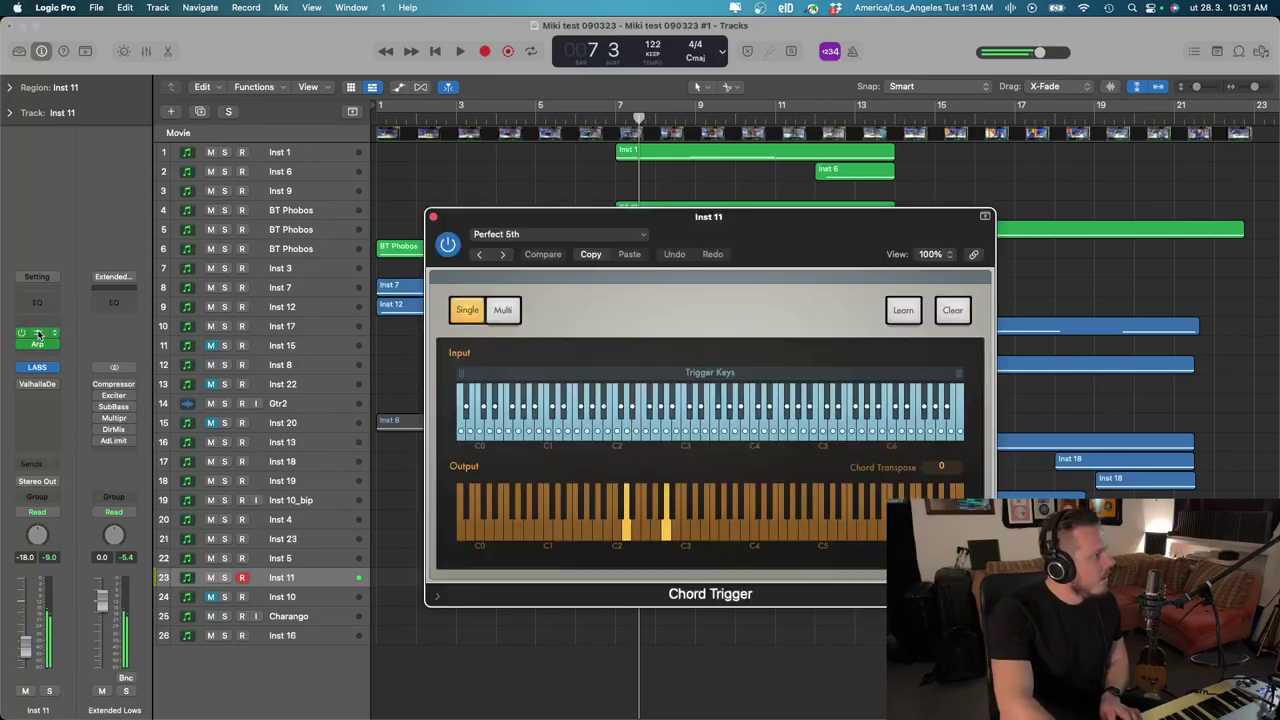
pyautogui.click(433, 219)
pyautogui.press('space')
pyautogui.press('space')
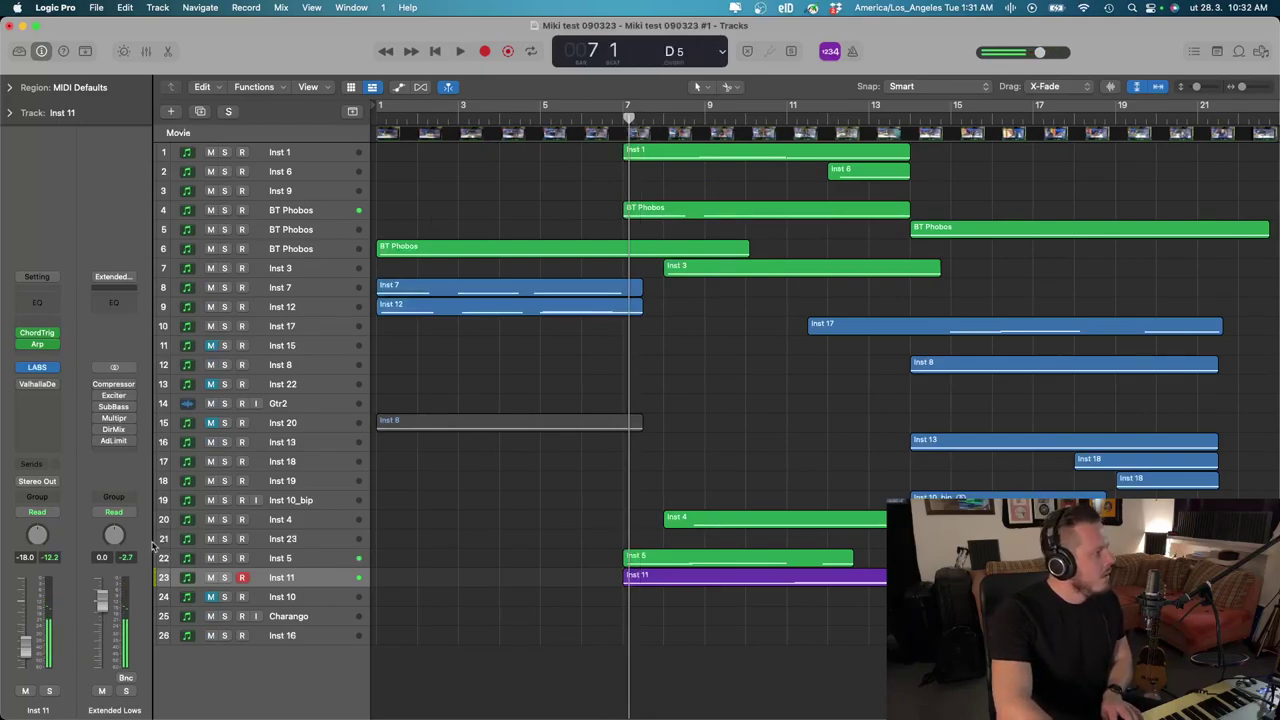
# Re-enable ValhallaDelay on Inst 11 and check its BBD-Dirty Buckets preset settings
pyautogui.click(23, 386)
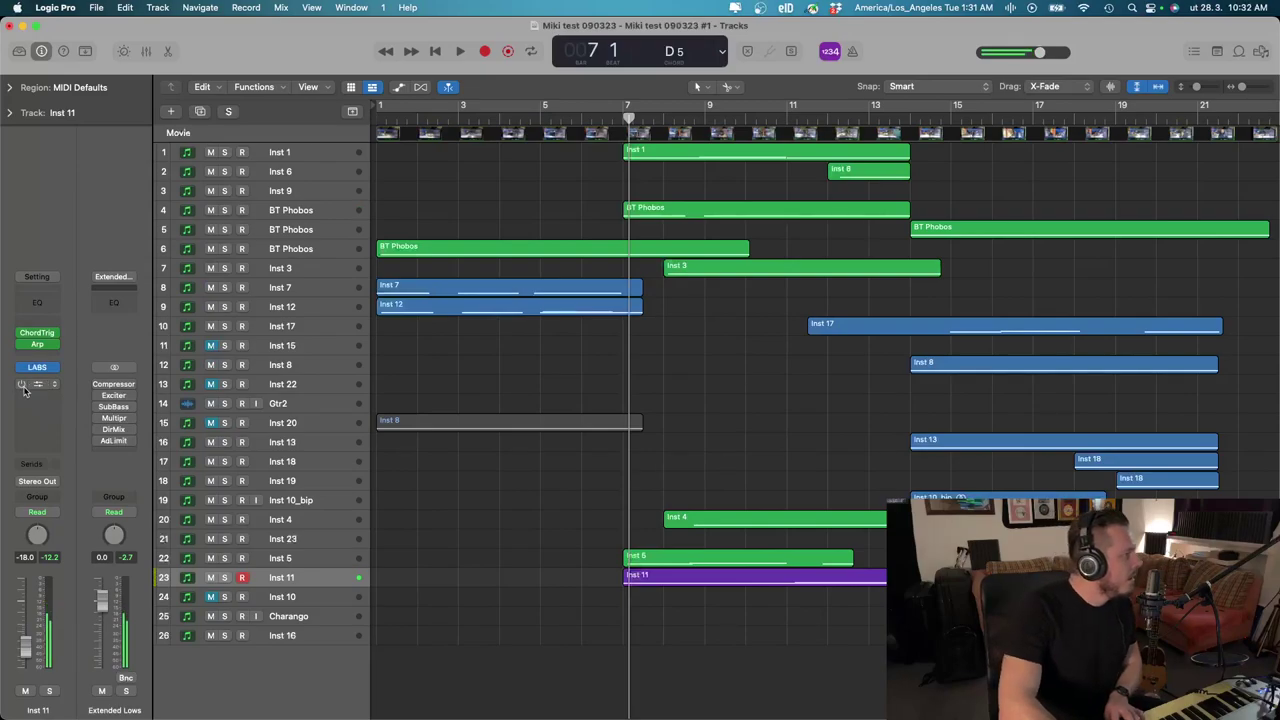
pyautogui.click(40, 386)
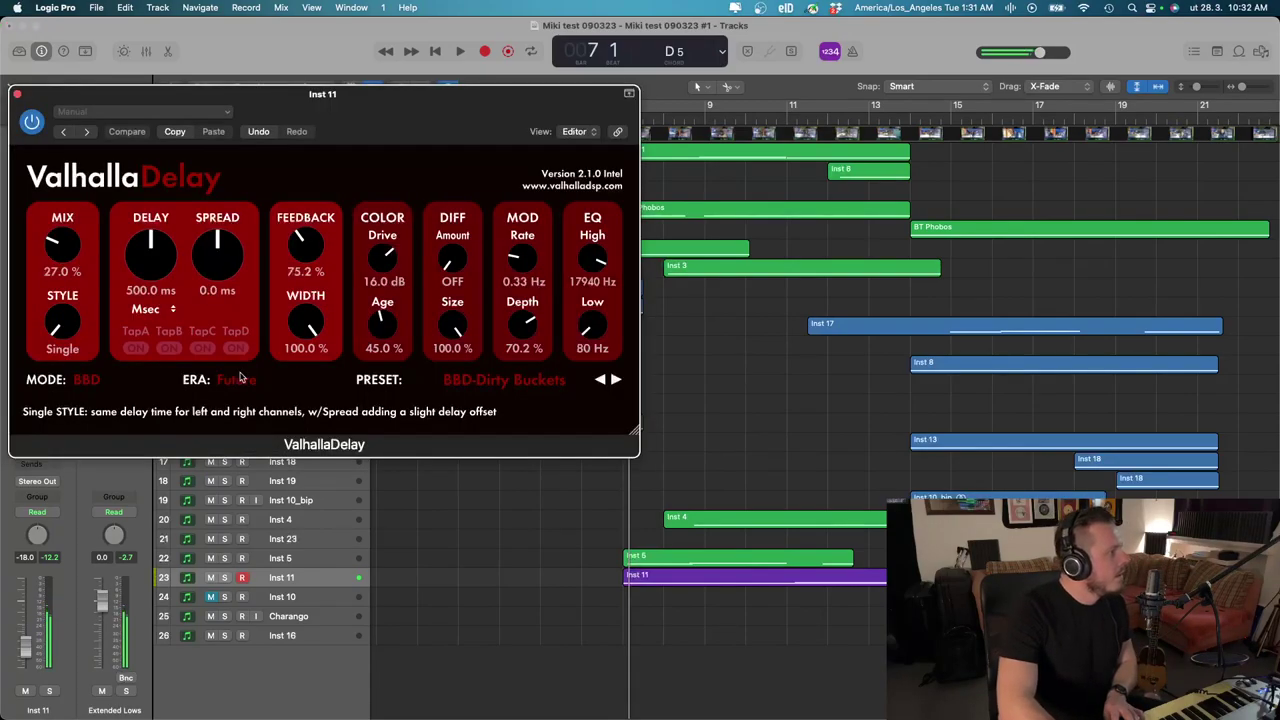
pyautogui.click(17, 94)
# Insert a Stereo Delay after ValhallaDelay on the Inst 11 track
pyautogui.click(48, 386)
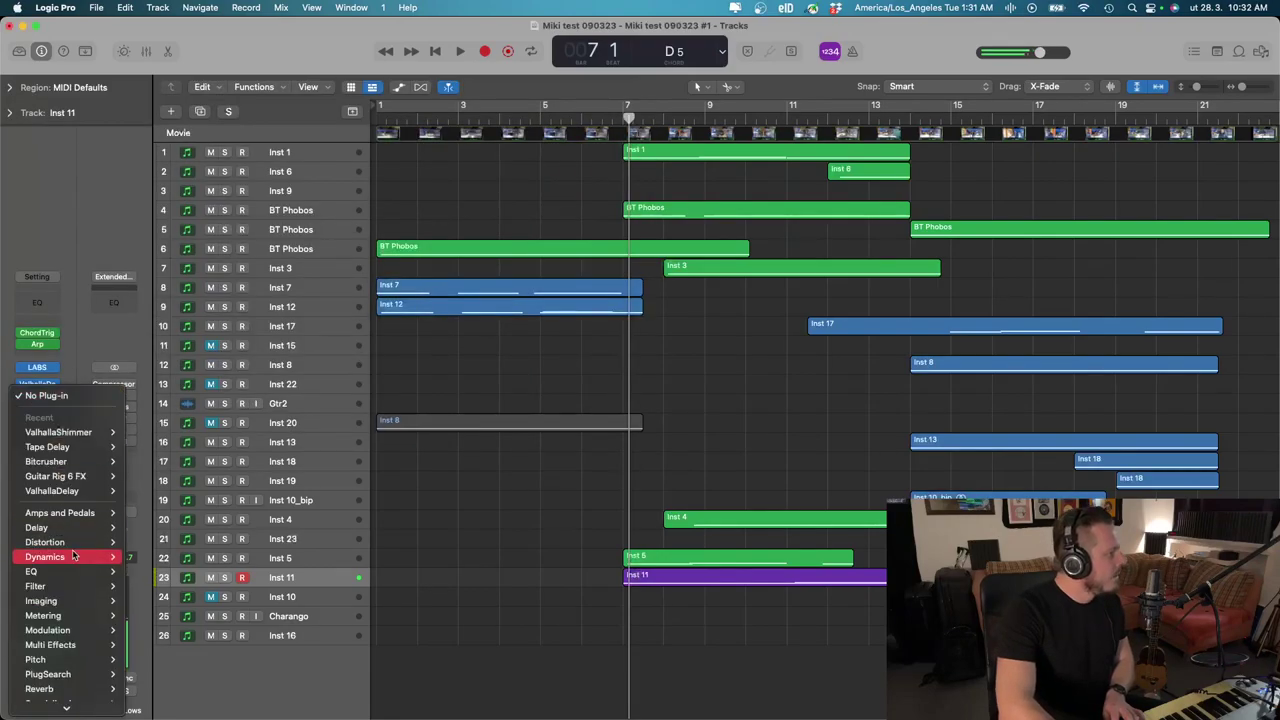
pyautogui.moveTo(94, 554)
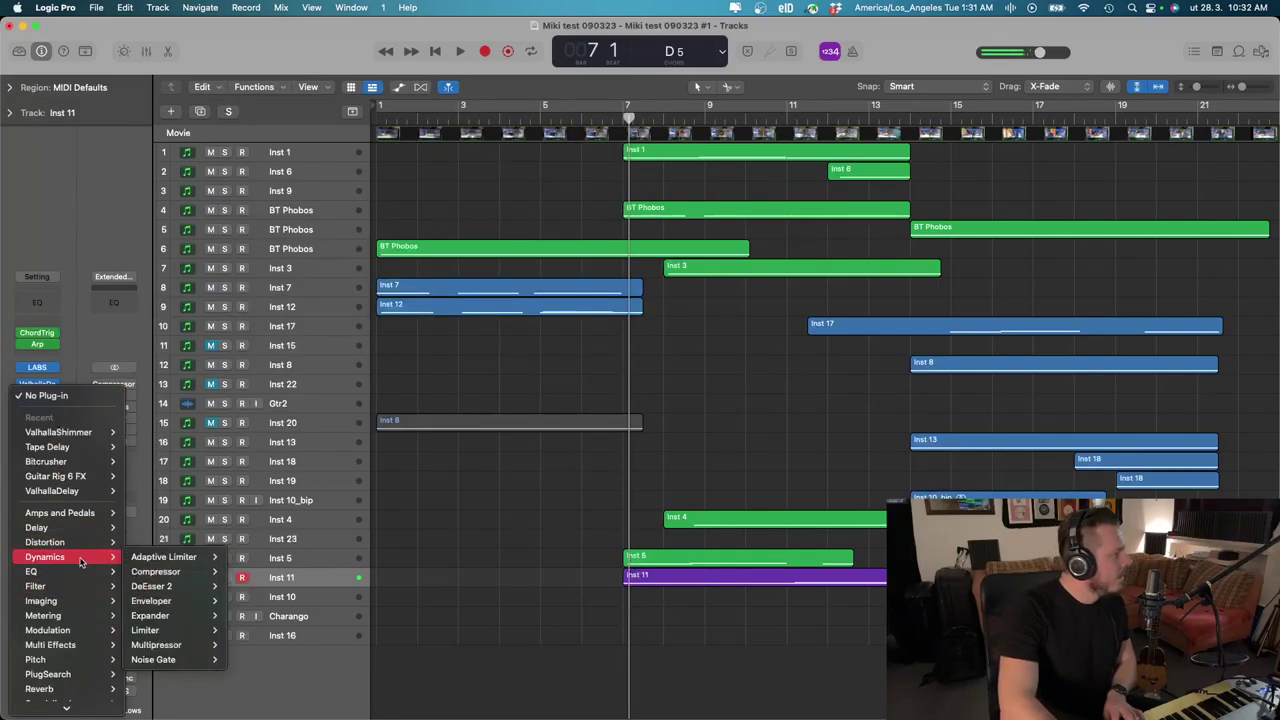
pyautogui.moveTo(85, 529)
pyautogui.moveTo(166, 574)
pyautogui.click(241, 572)
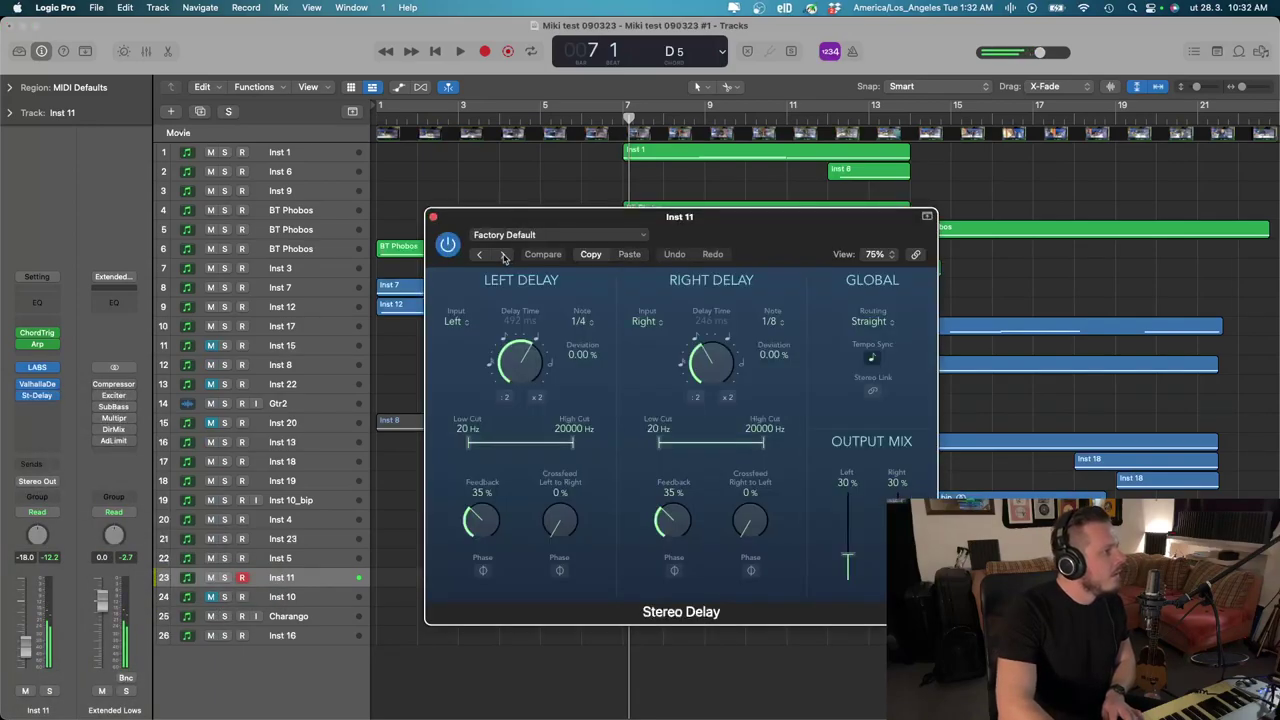
# Step through the Stereo Delay presets past 1\2 Note Swing while auditioning Inst 11, and close the plug-in window
pyautogui.click(505, 255)
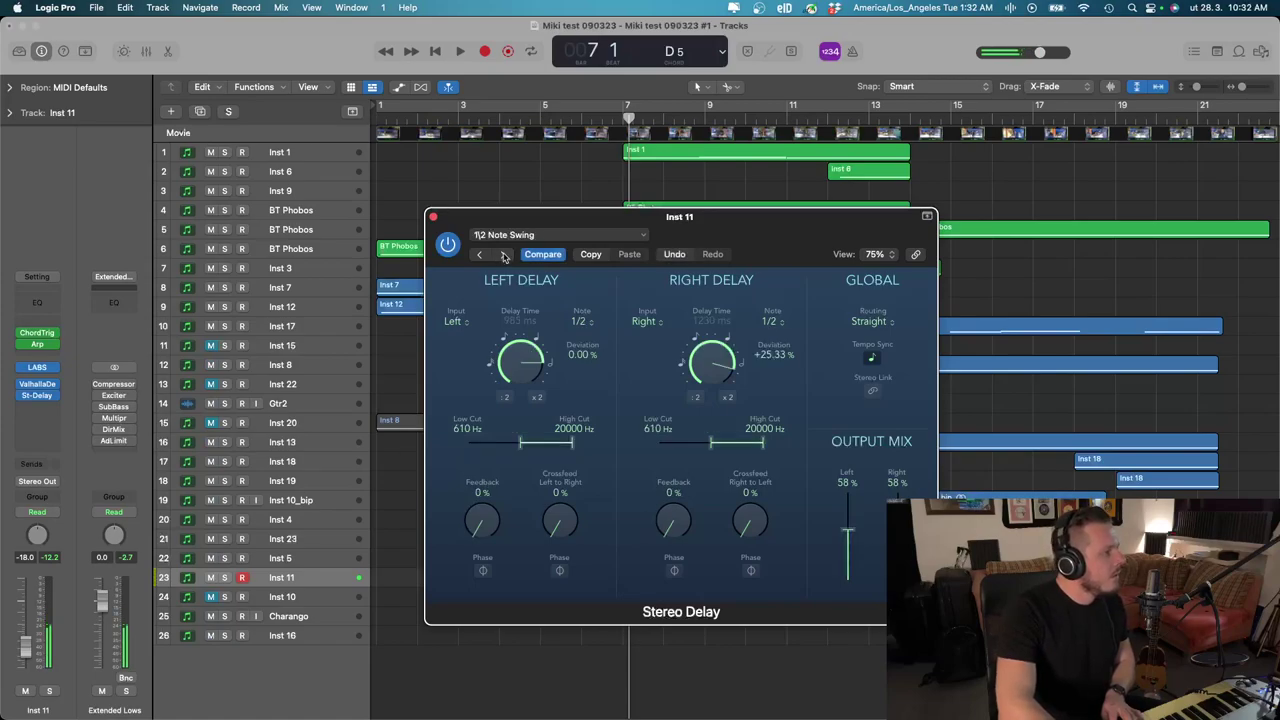
pyautogui.click(505, 255)
pyautogui.click(505, 255)
pyautogui.click(505, 255)
pyautogui.click(433, 217)
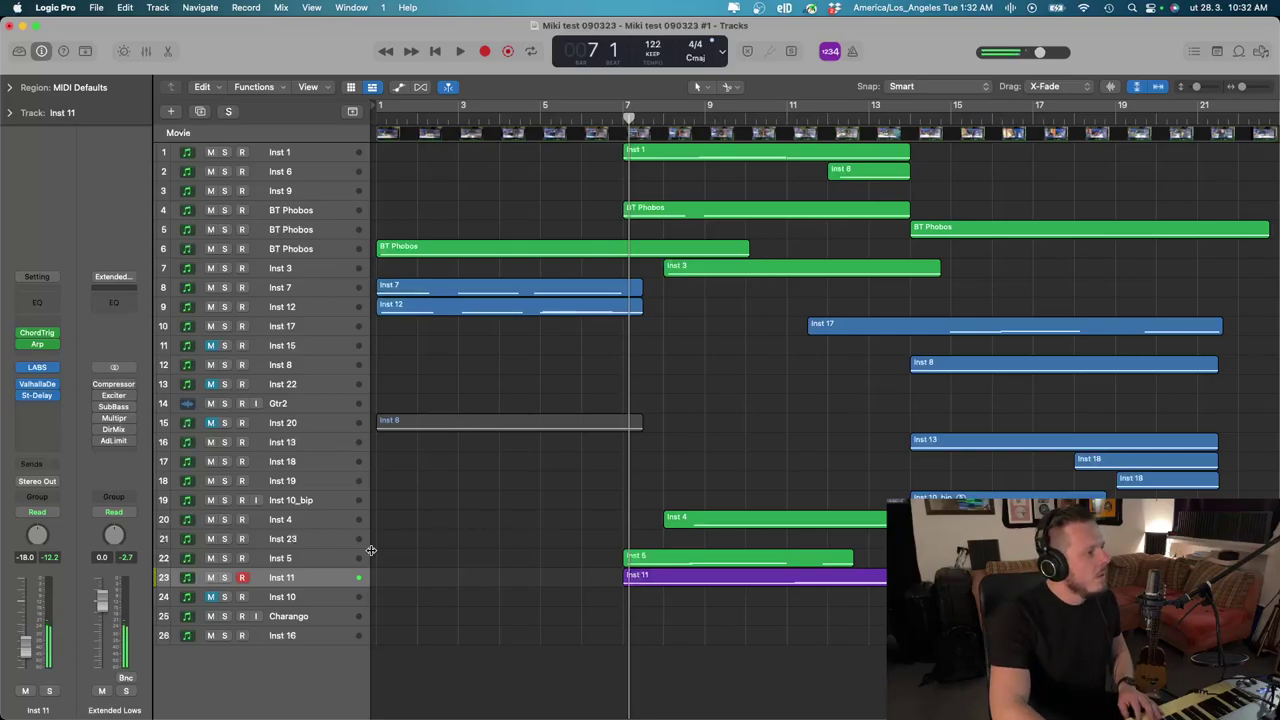
# Go through the Inst 10 and Charango tracks and audition Inst 16
pyautogui.click(323, 604)
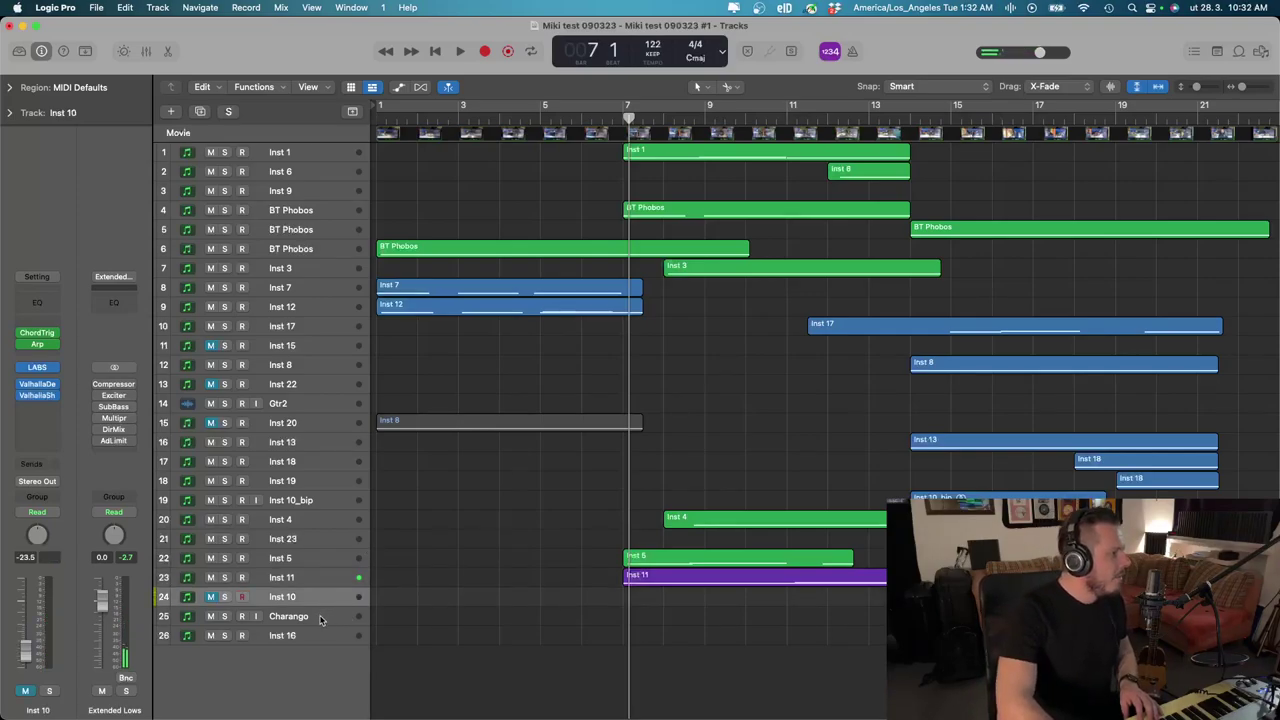
pyautogui.click(320, 618)
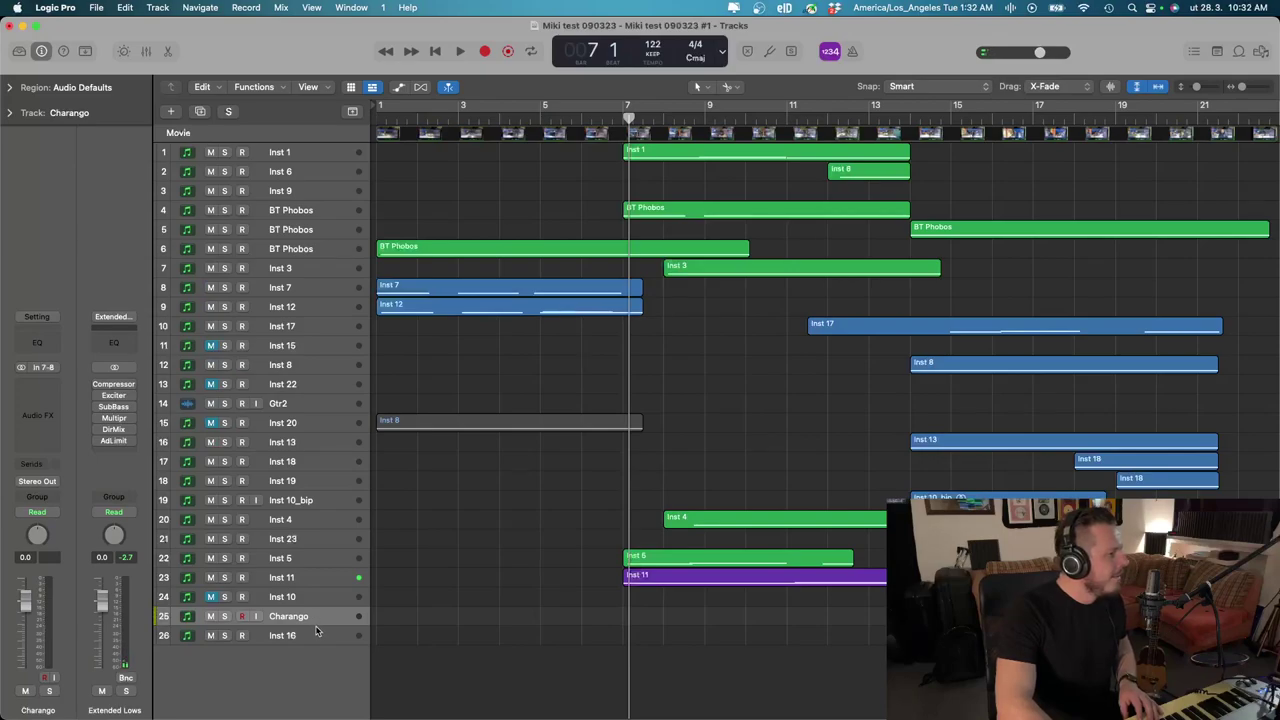
pyautogui.click(311, 638)
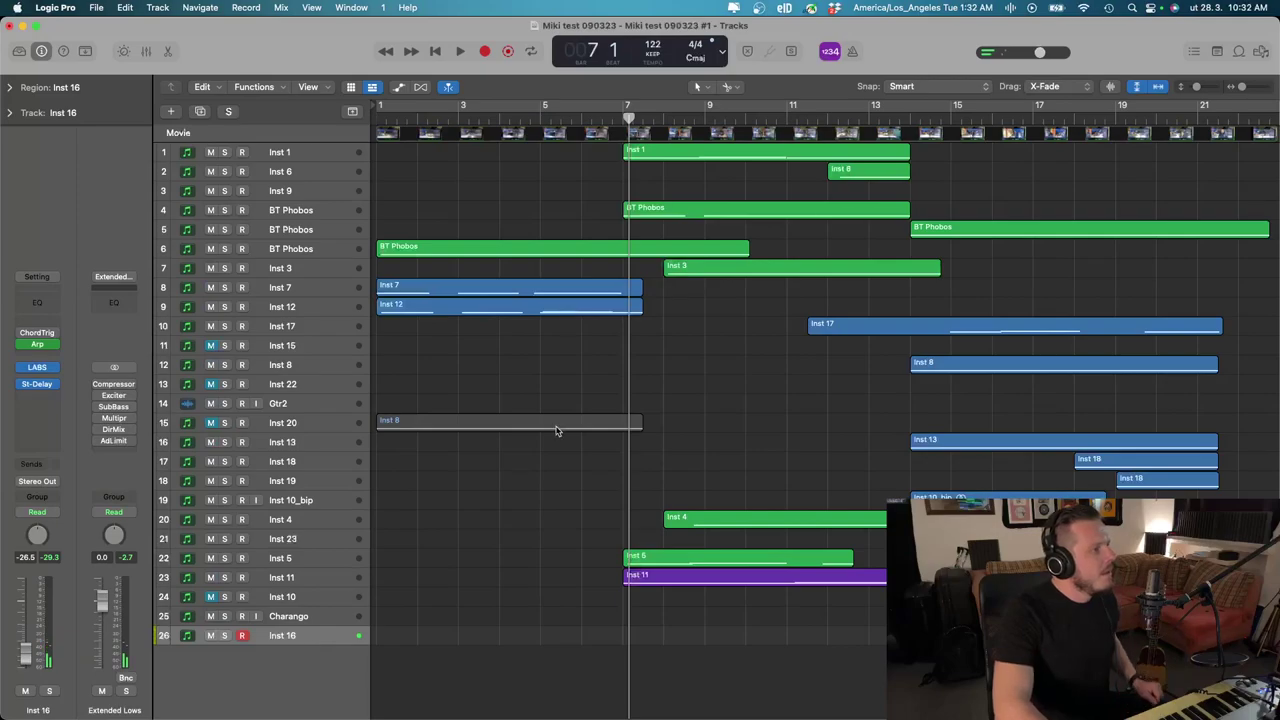
# Return the playhead to bar 1 and enable all the plug-ins on the Extended Lows output, from Compressor to AdLimit
pyautogui.hscroll(2, 557, 431)
pyautogui.hscroll(-2, 557, 431)
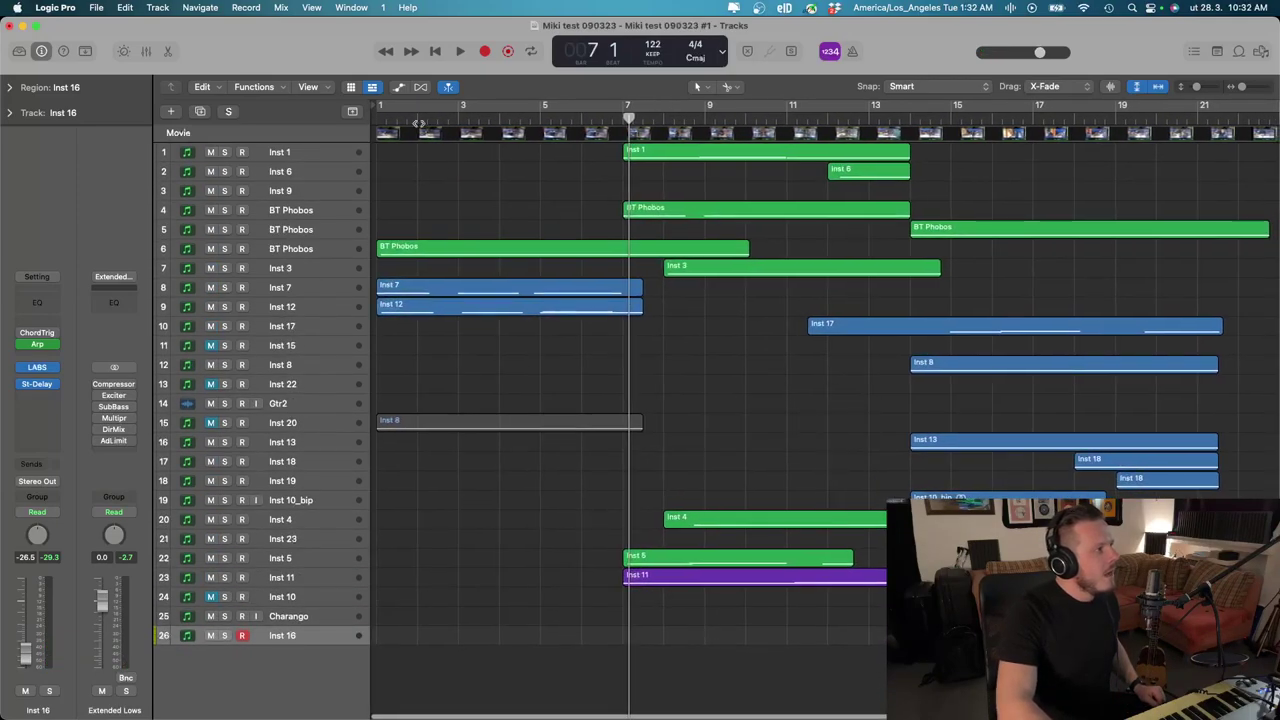
pyautogui.click(378, 118)
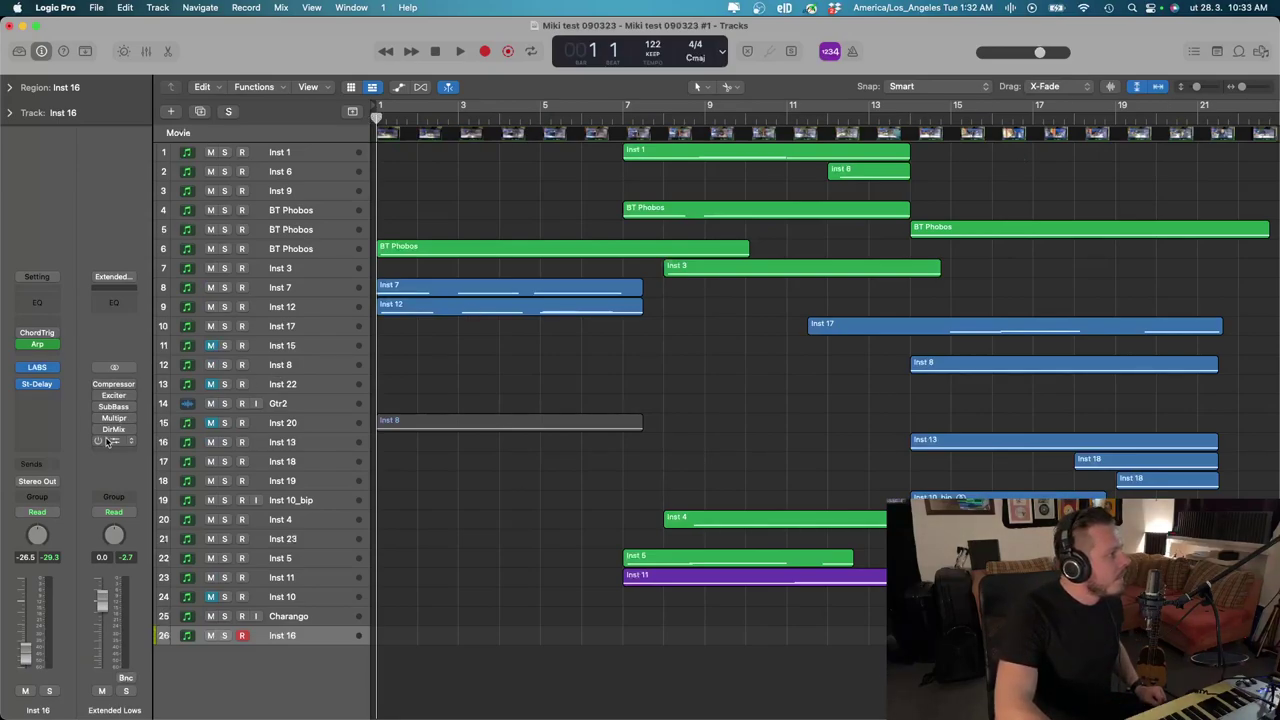
pyautogui.moveTo(98, 441); pyautogui.dragTo(95, 381)
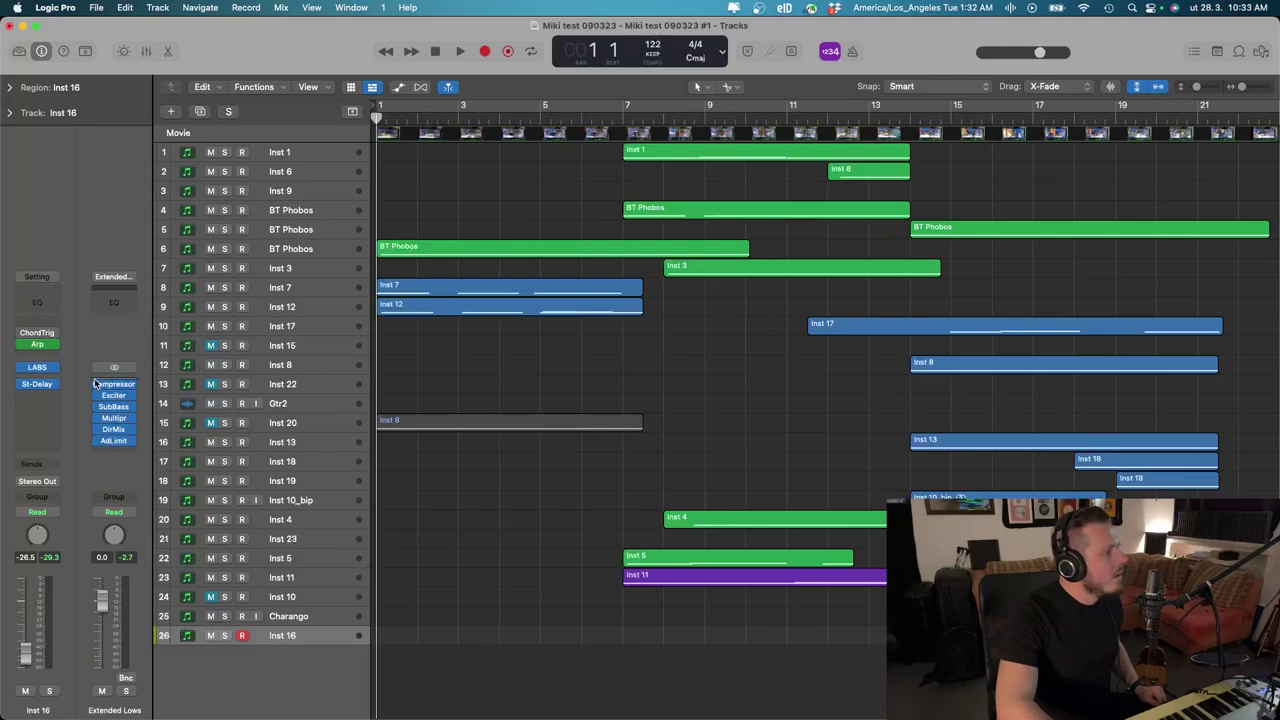
# Turn on input monitoring for the Gtr2 track and open its Guitar Rig plug-in
pyautogui.click(309, 406)
pyautogui.click(256, 403)
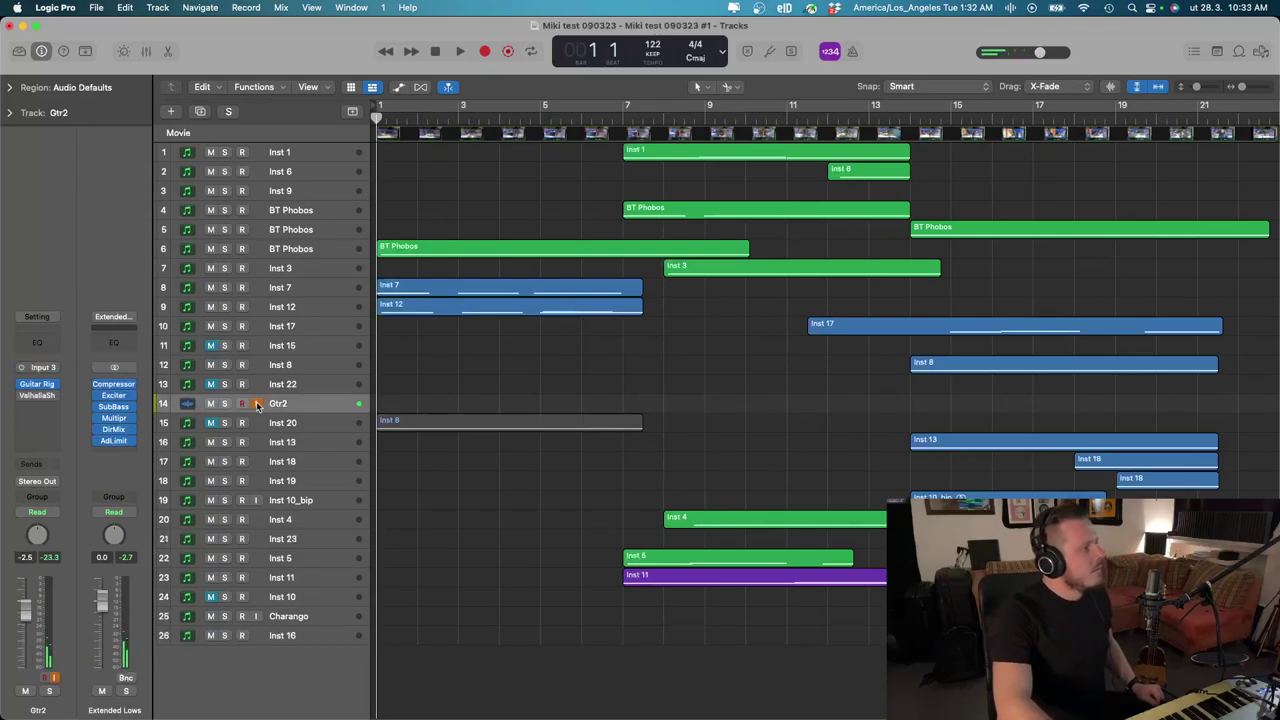
pyautogui.click(38, 385)
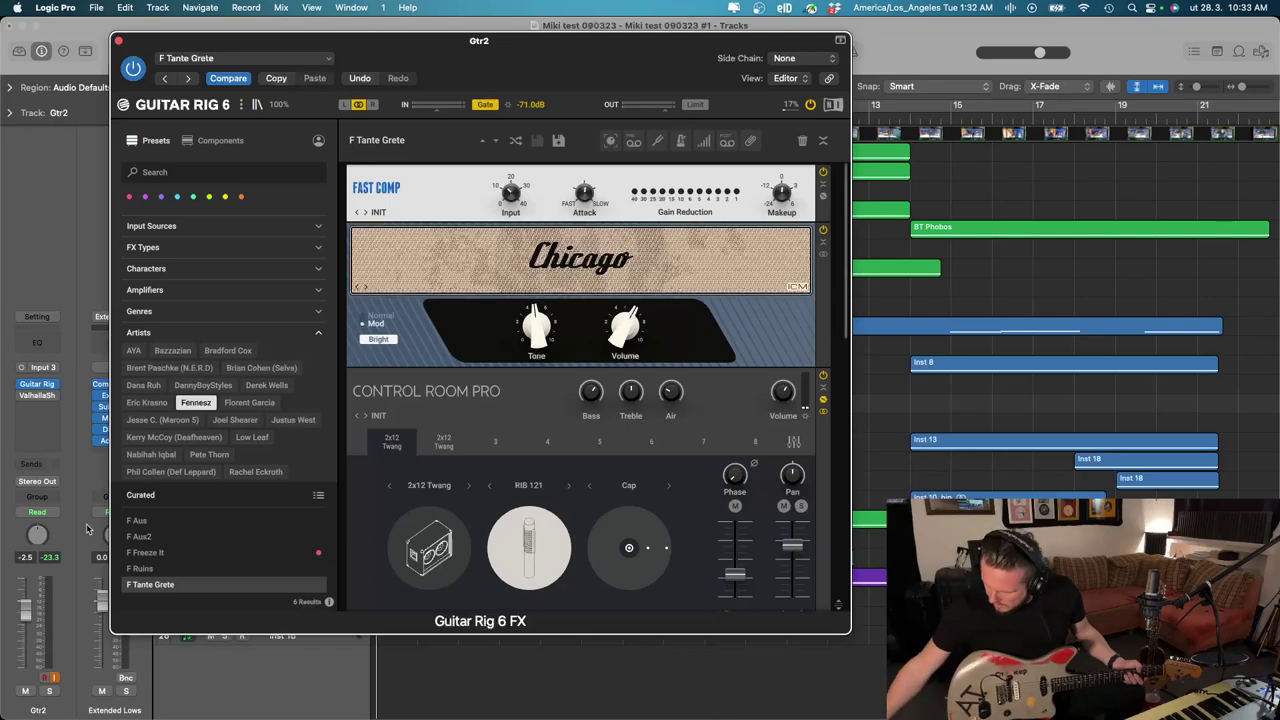
# Load the F Freeze It preset, adjust the Harmonic Synthesizer filter start, set Skreamer Drive to 4.40, and close Guitar Rig
pyautogui.click(159, 555)
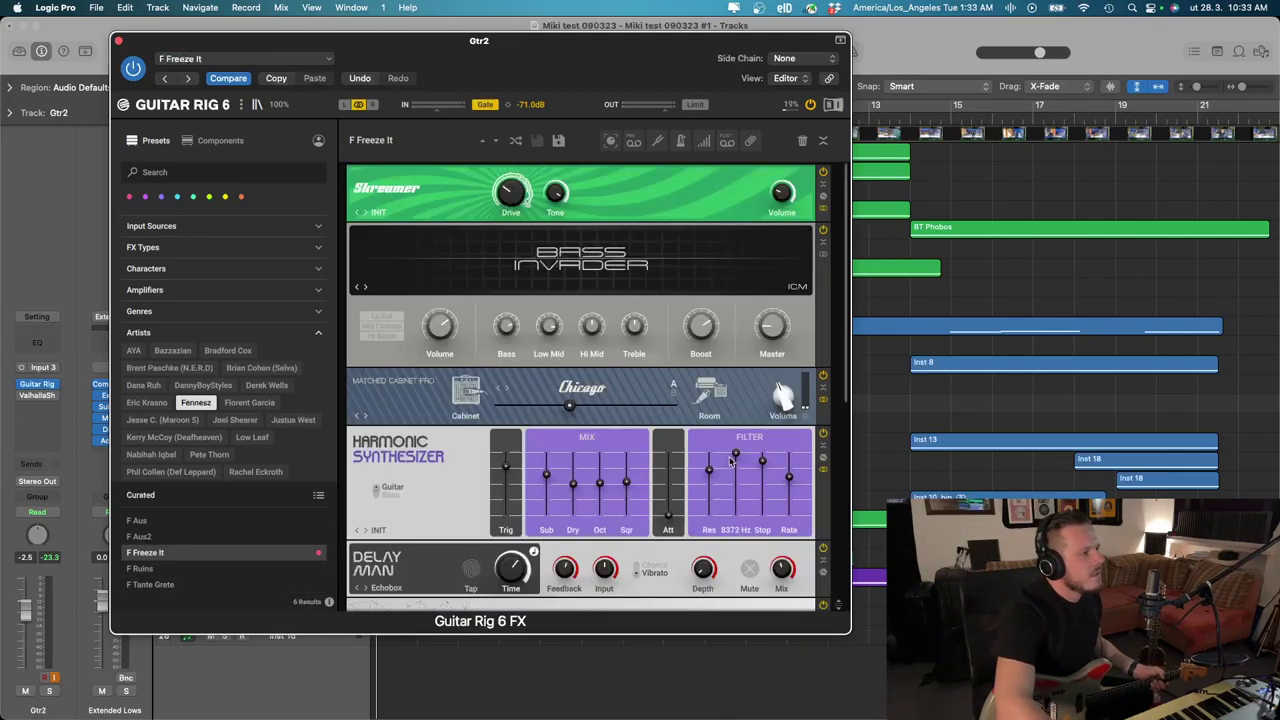
pyautogui.moveTo(735, 454); pyautogui.dragTo(737, 481)
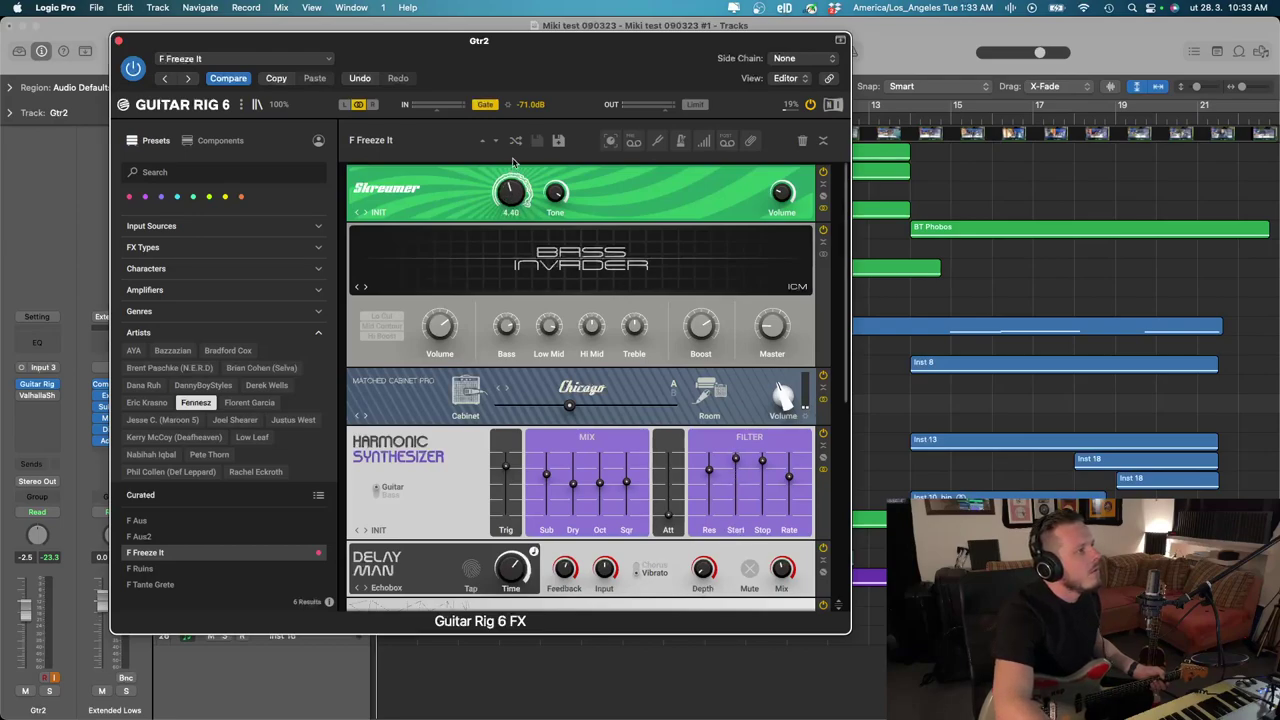
pyautogui.click(119, 41)
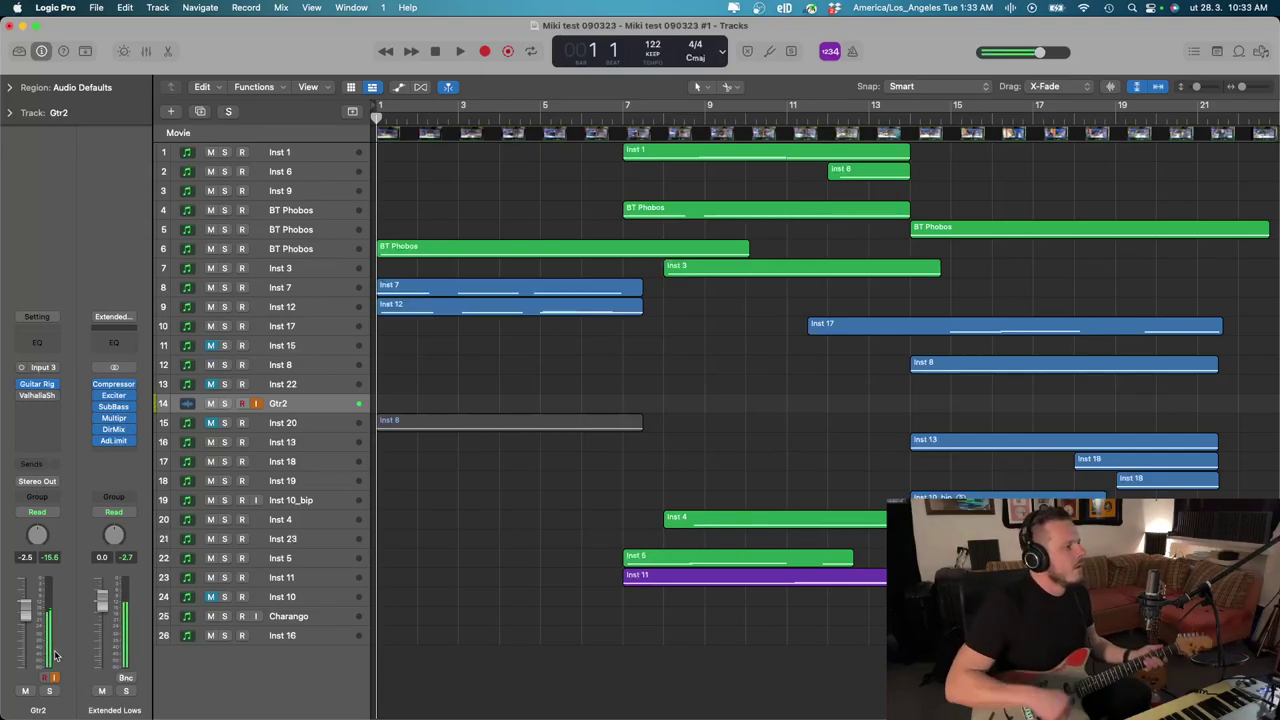
# Play the project from bar 1 with the live guitar and balance the Gtr2 volume at -8.6 dB
pyautogui.moveTo(26, 610); pyautogui.dragTo(28, 648)
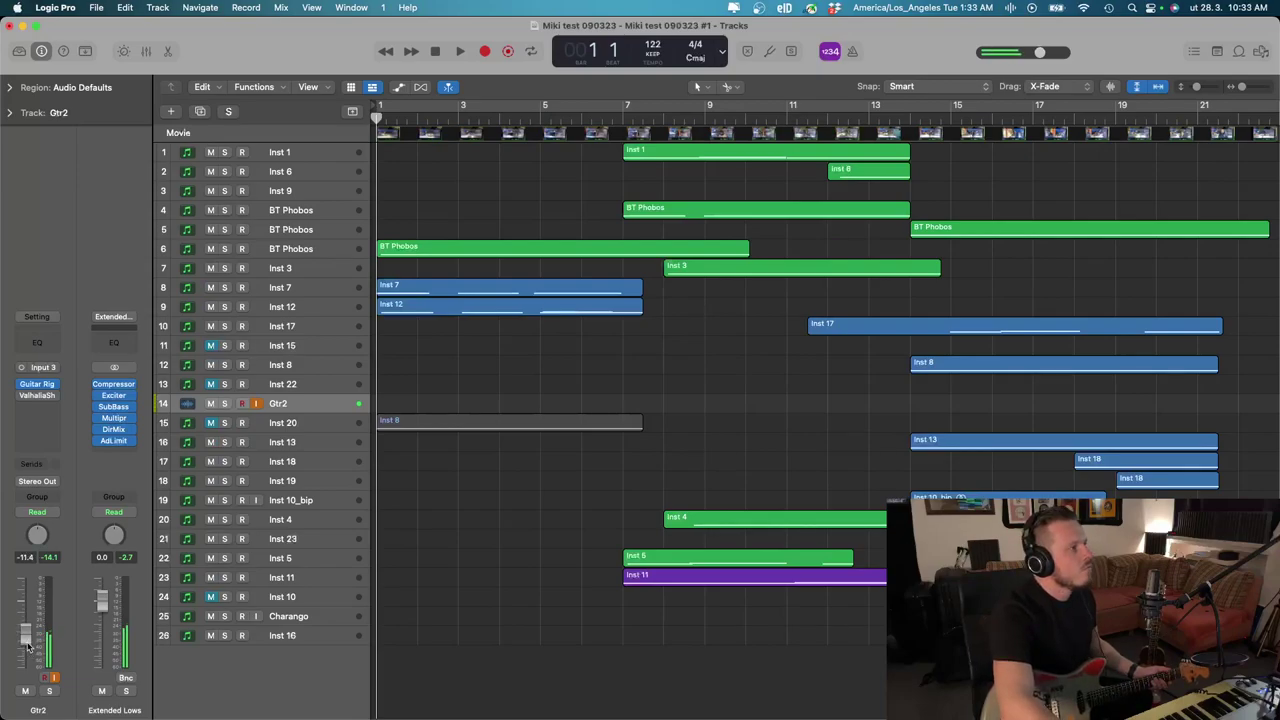
pyautogui.press('space')
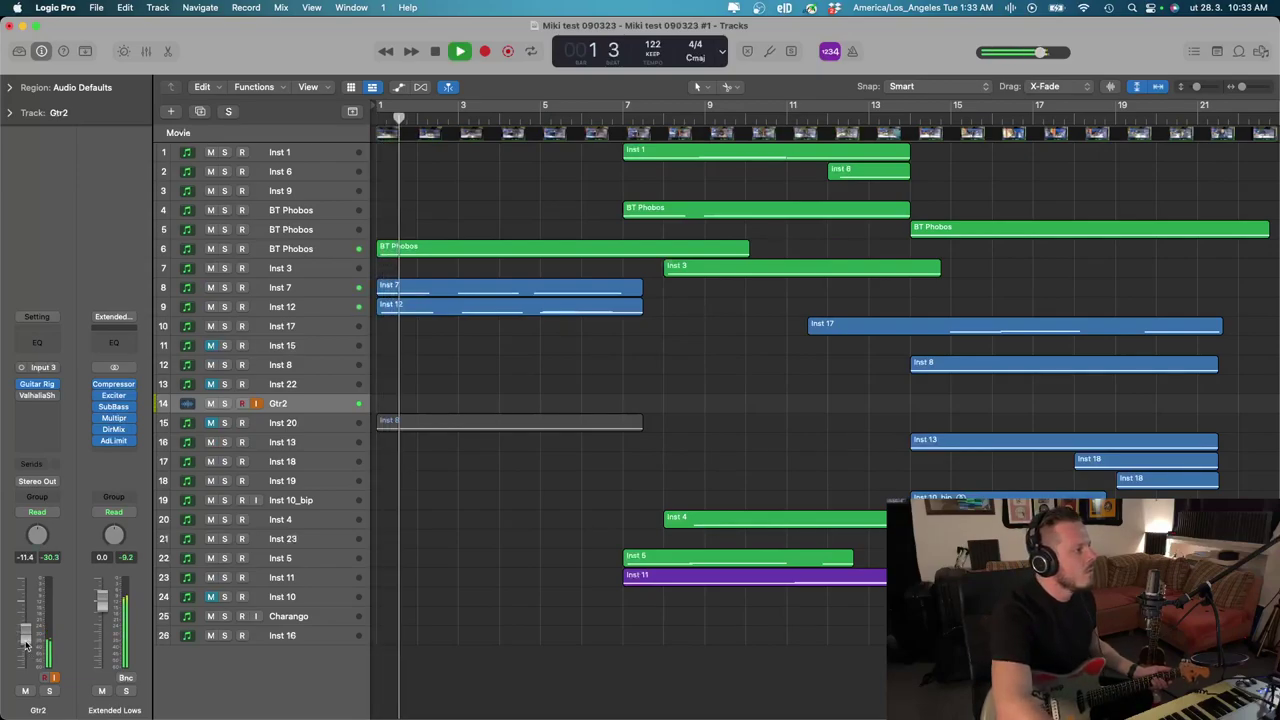
pyautogui.moveTo(26, 638); pyautogui.dragTo(26, 634)
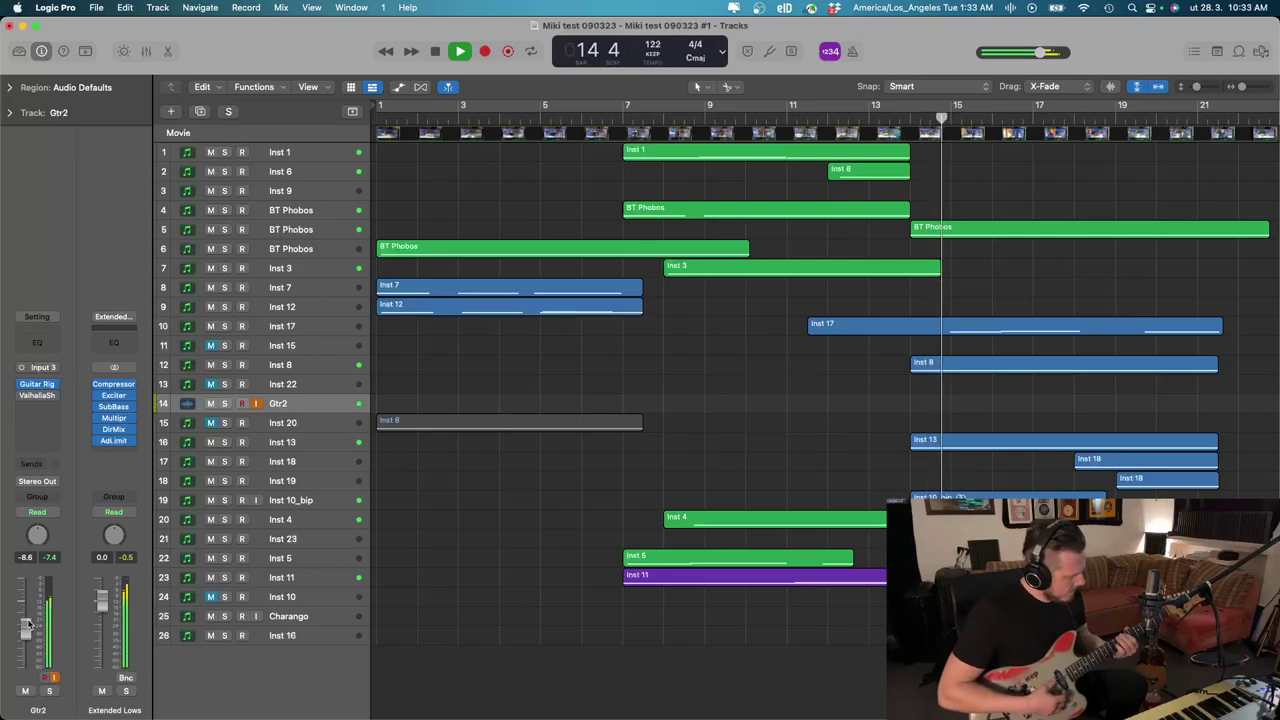
# Check the Inst 17 channel strip during playback and lower the Gtr2 track volume to -17.0 dB
pyautogui.moveTo(28, 625); pyautogui.dragTo(26, 635)
pyautogui.click(306, 325)
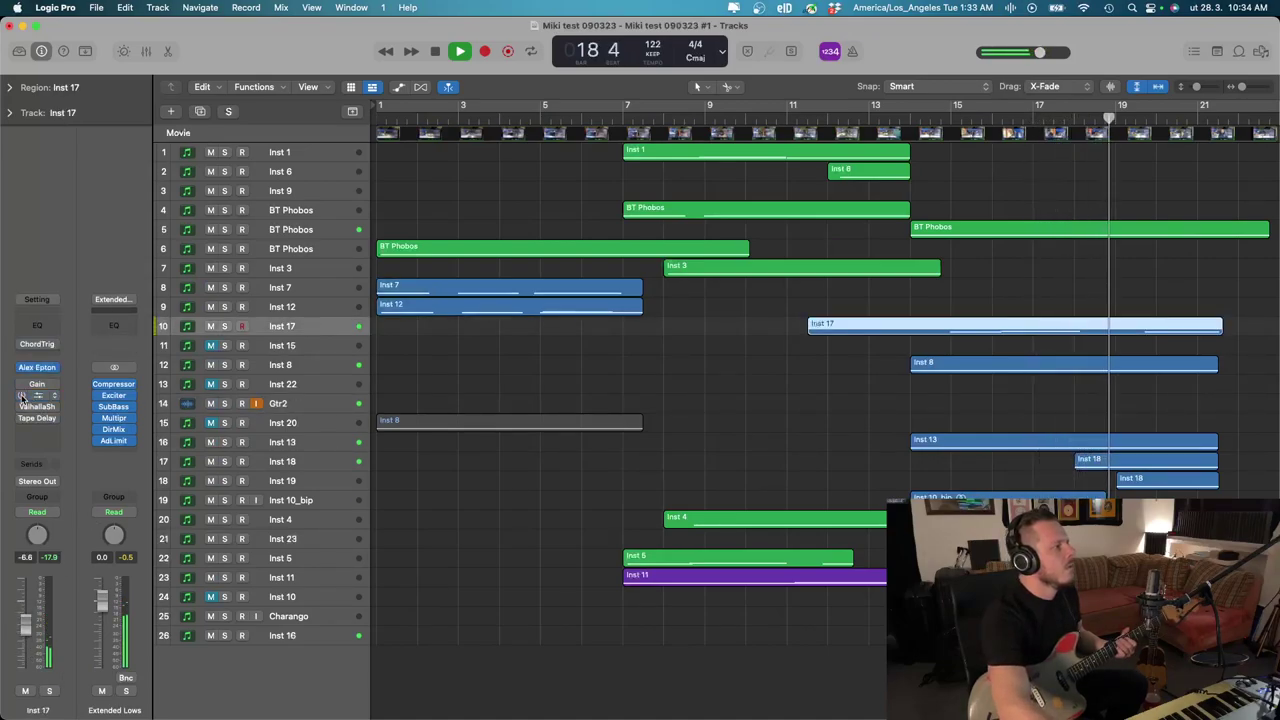
pyautogui.click(308, 405)
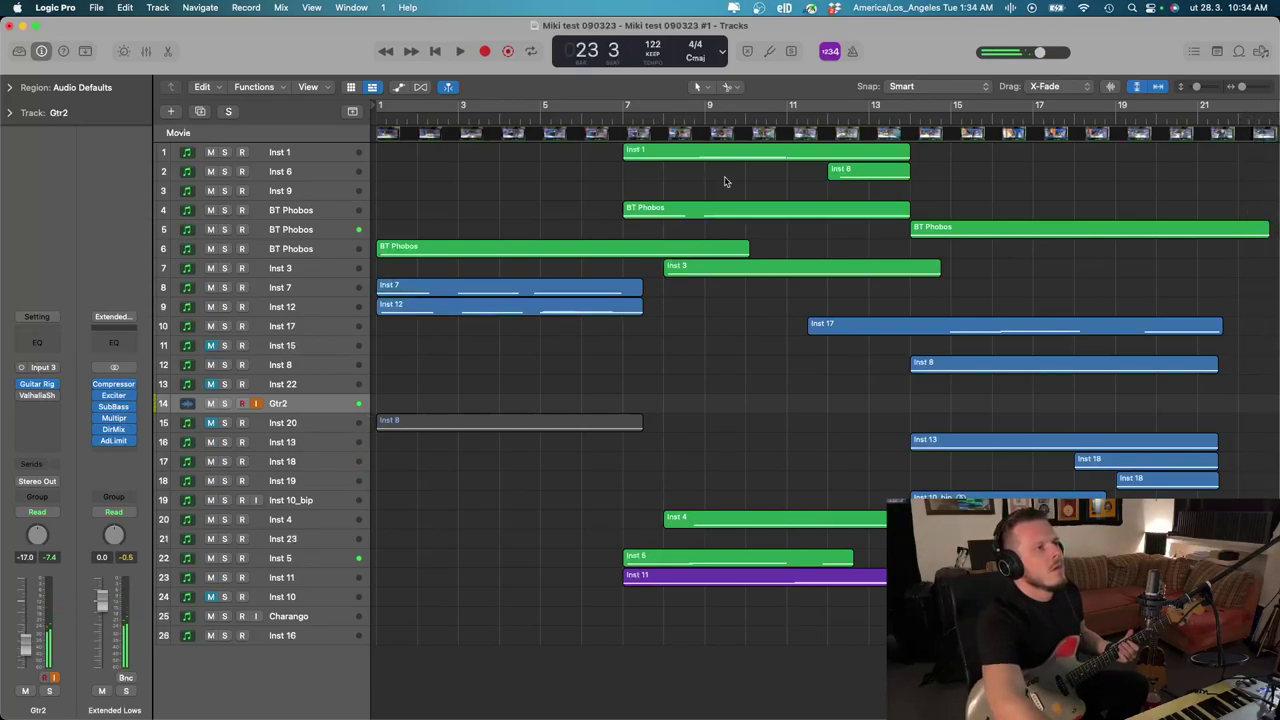
# Listen to the arrangement from bar 14 and stop playback
pyautogui.click(910, 121)
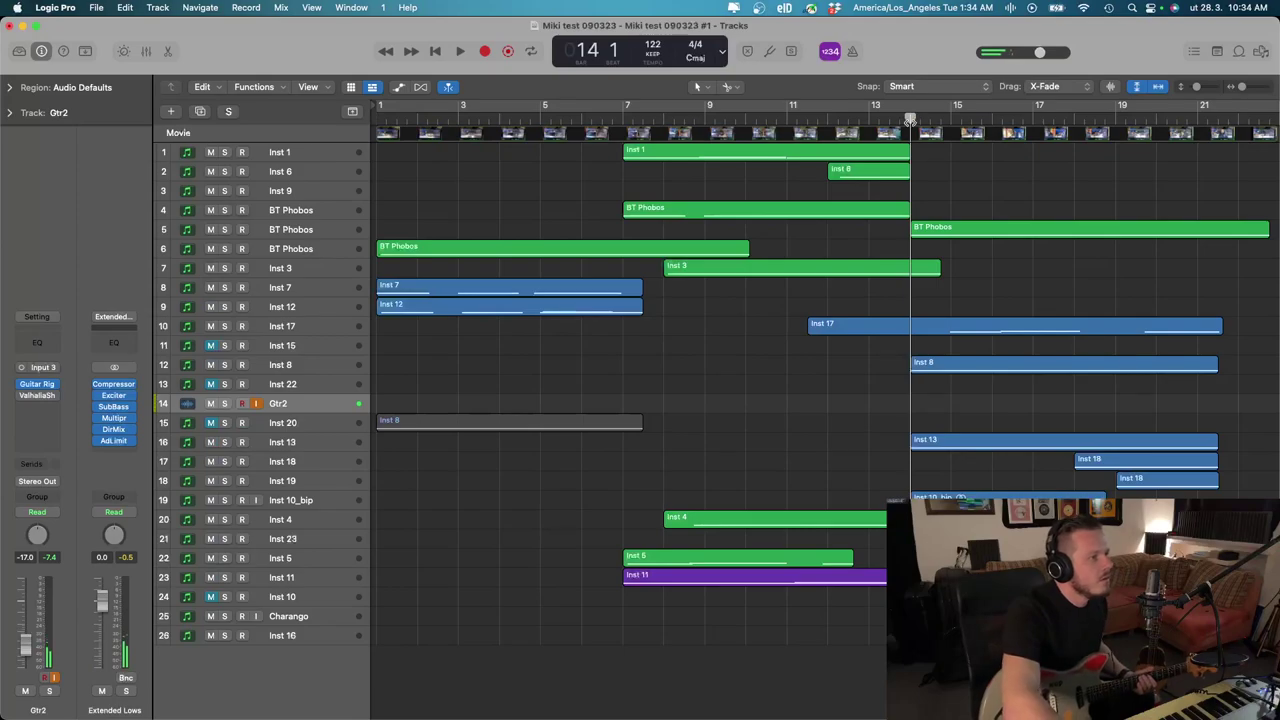
pyautogui.press('space')
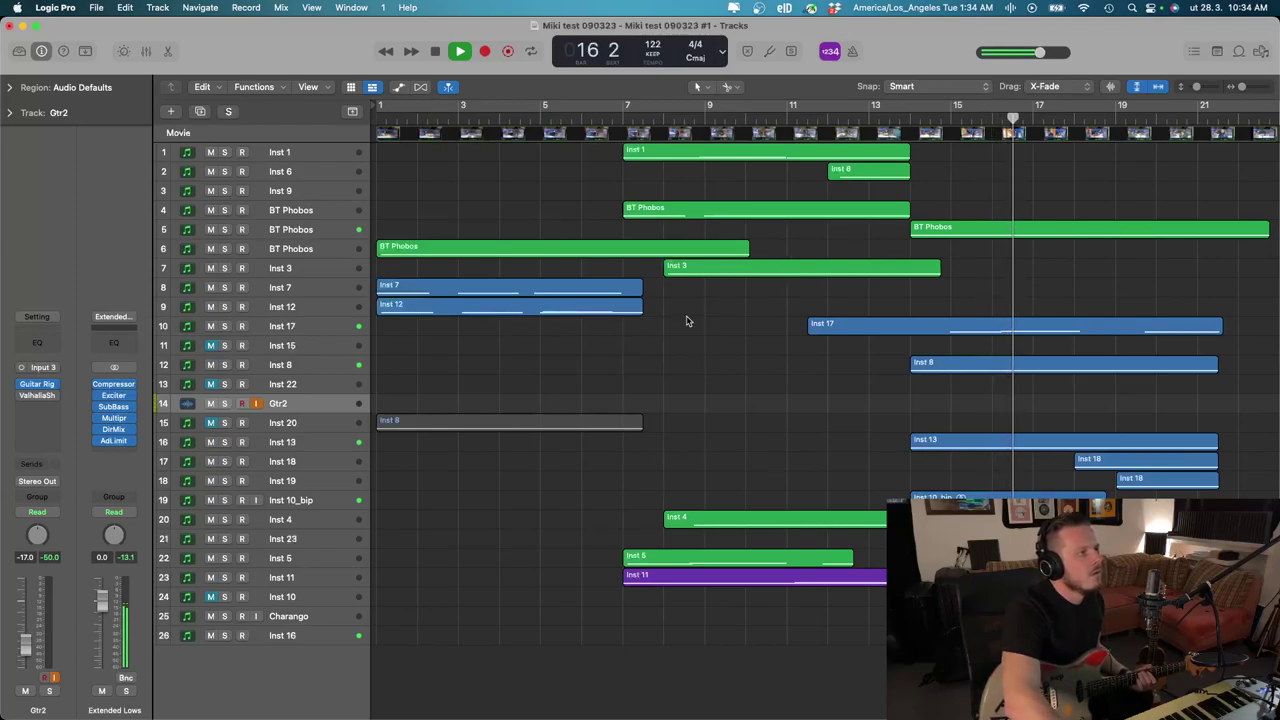
pyautogui.press('space')
# Set the Gtr2 volume to -4.9 dB, bypass the Extended Lows plug-ins and record a live guitar take on Gtr2 from bar 7 to bar 22
pyautogui.click(621, 119)
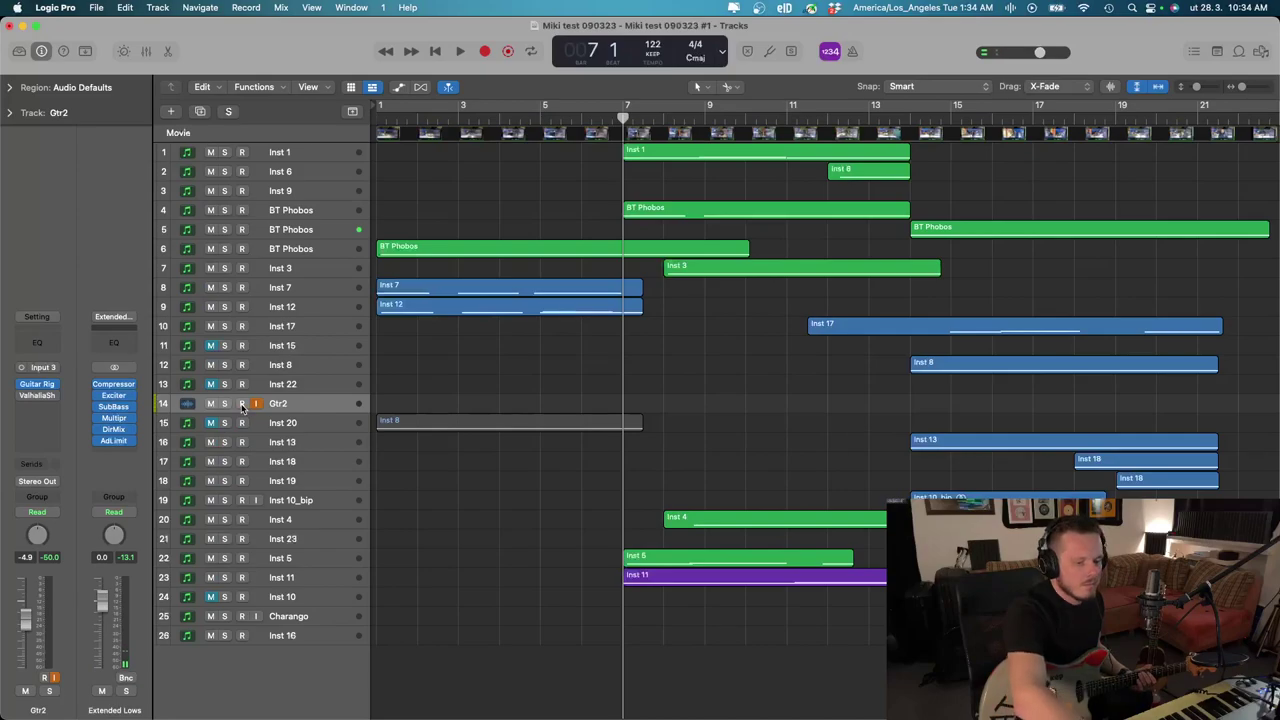
pyautogui.press('r')
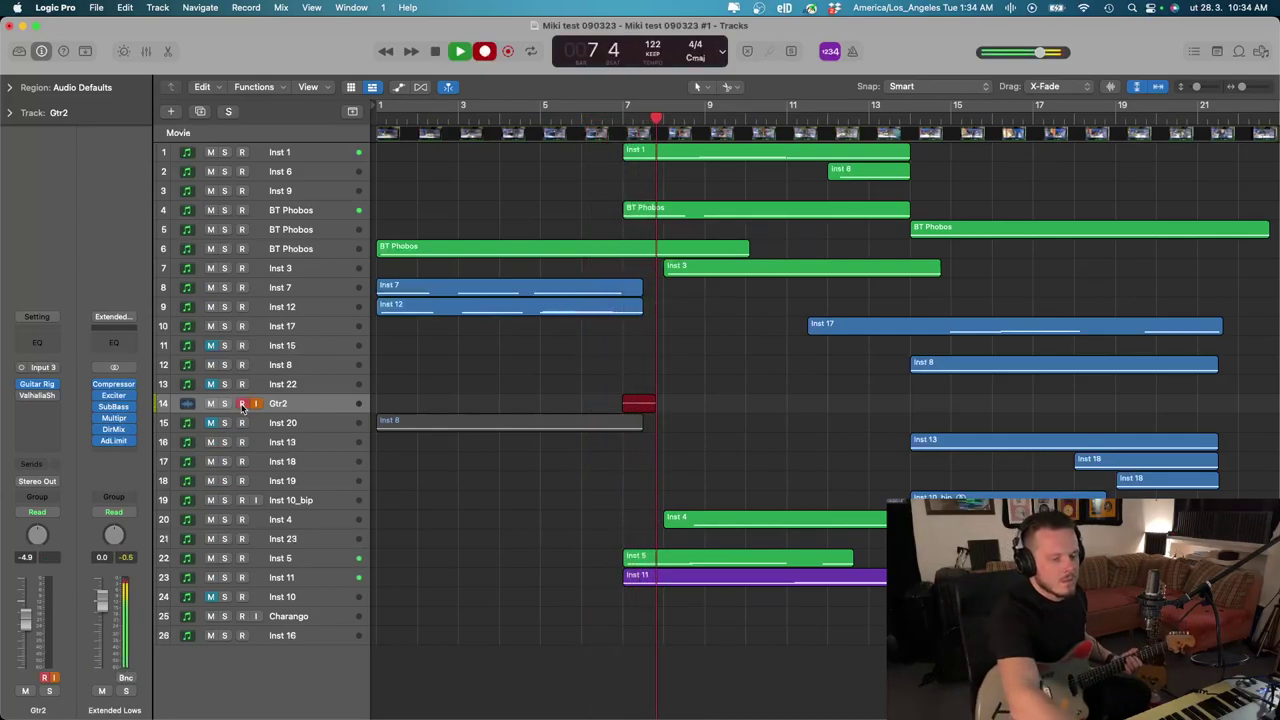
pyautogui.press('r')
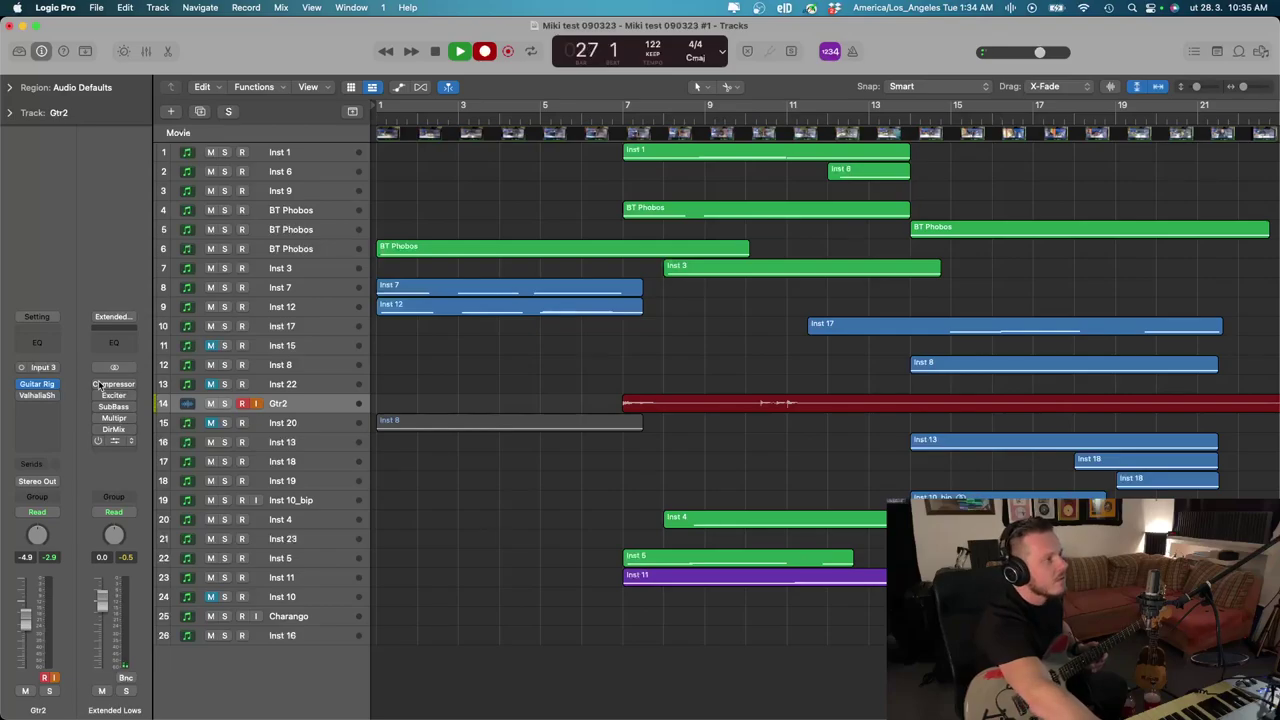
pyautogui.press('r')
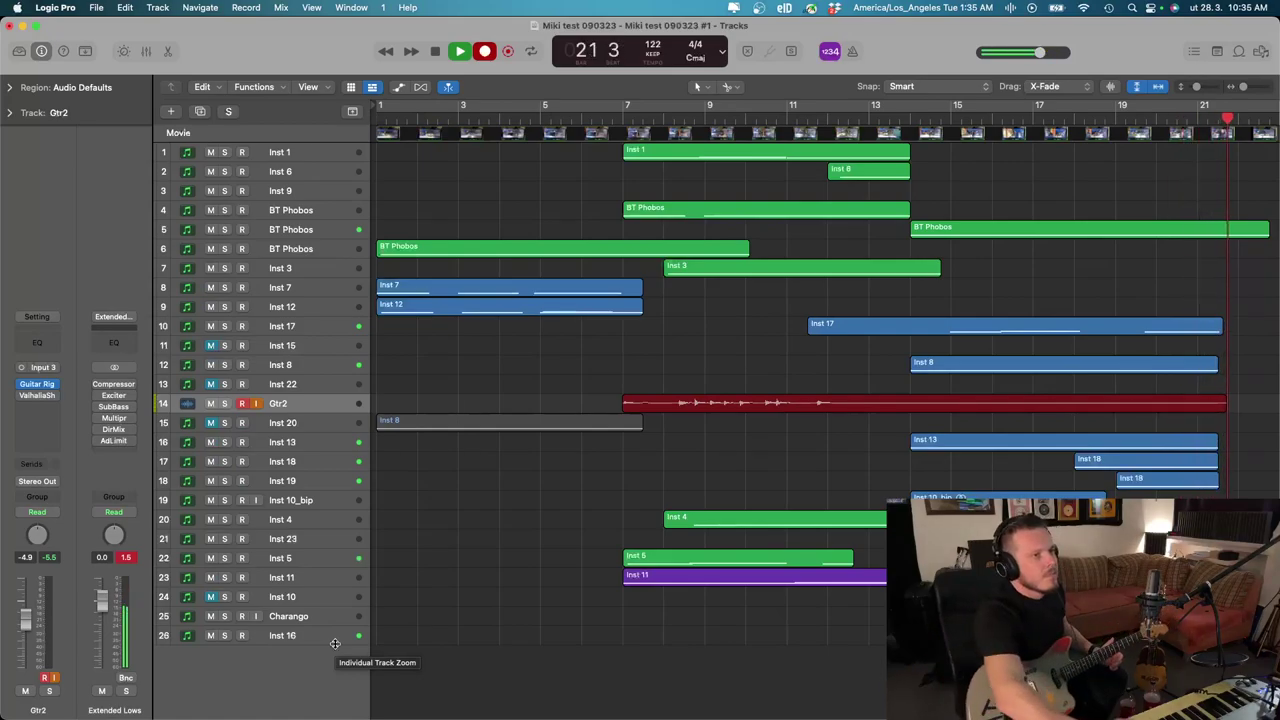
pyautogui.press('space')
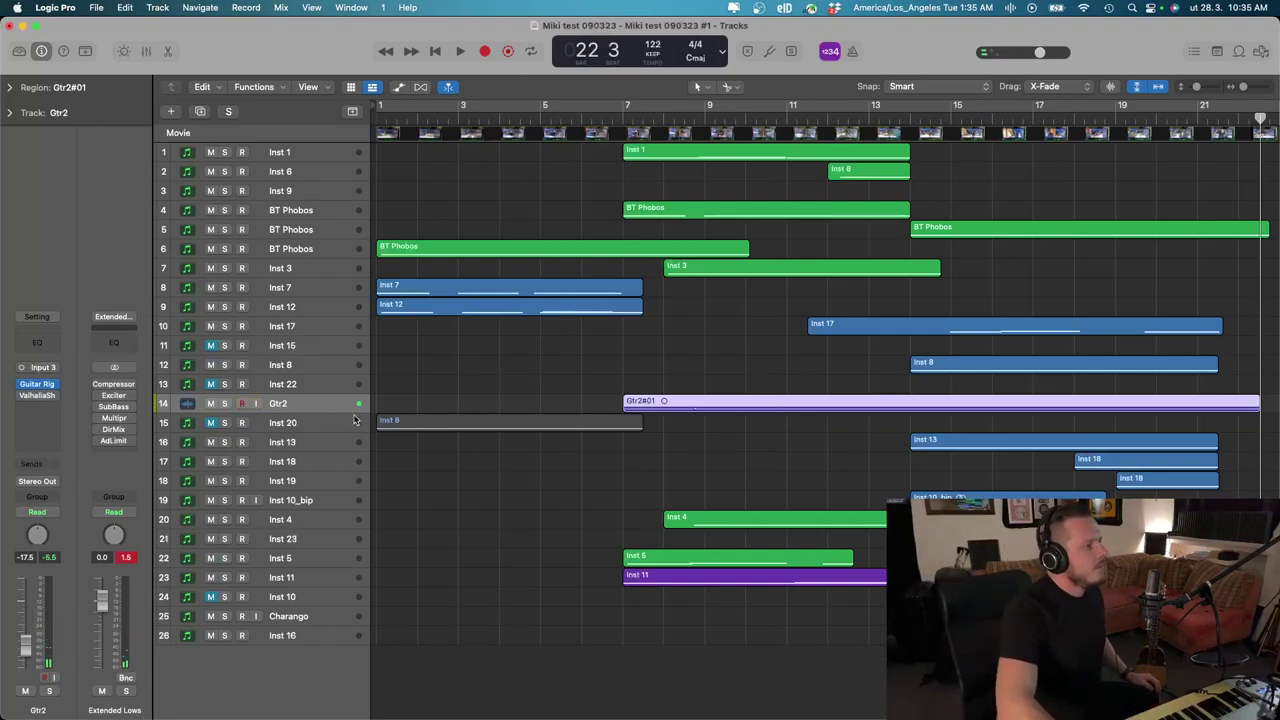
# Duplicate the Inst 11 track with its settings and record a sustained D2 note on the new track, stopping at bar 23
pyautogui.click(304, 574)
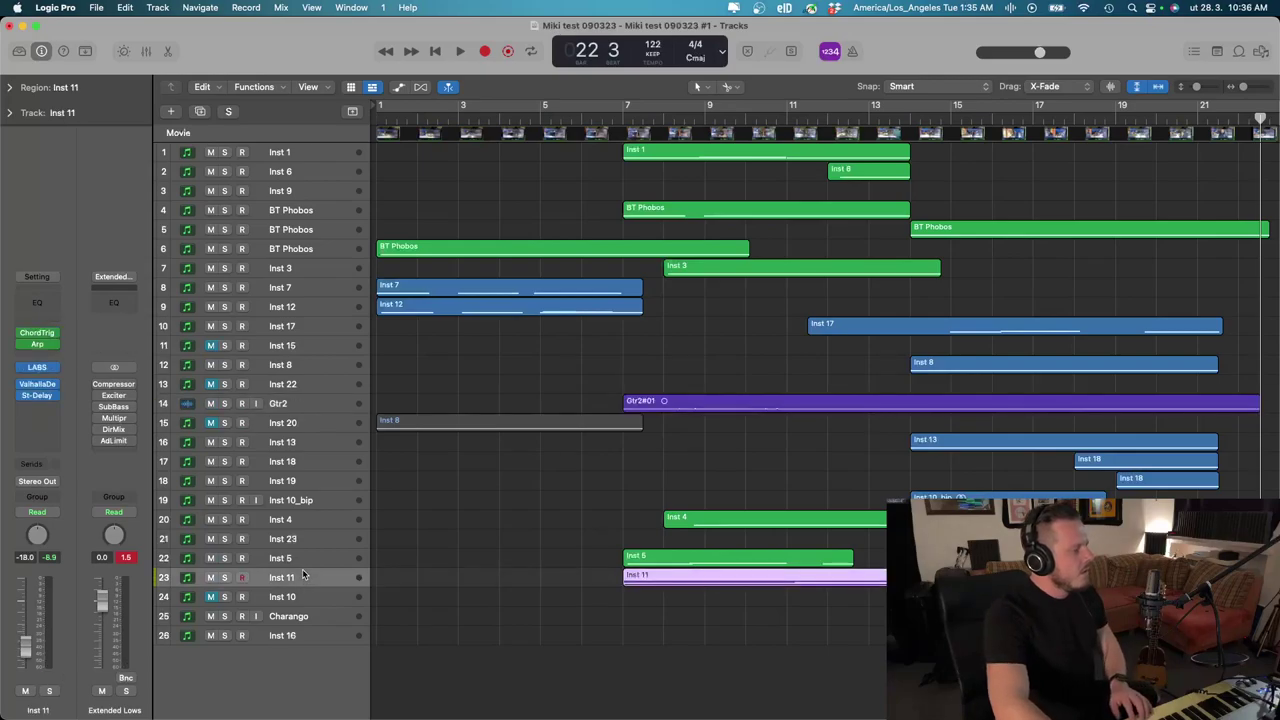
pyautogui.click(199, 112)
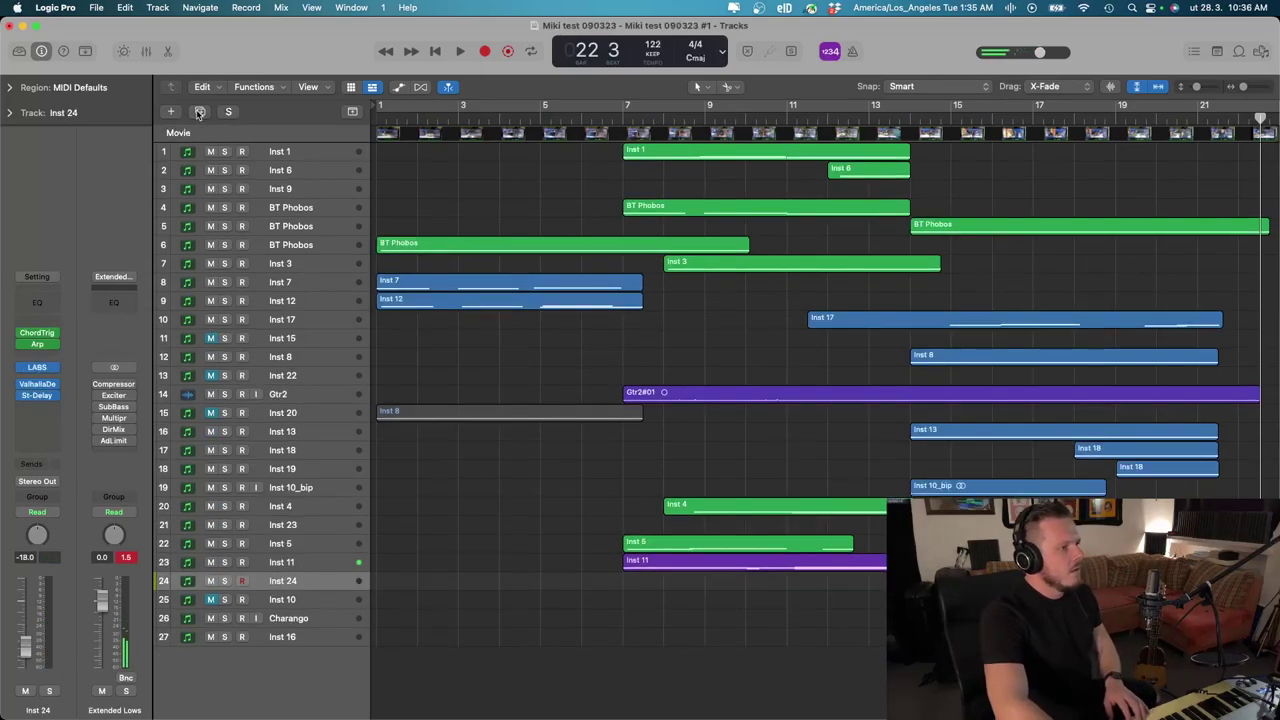
pyautogui.press('space')
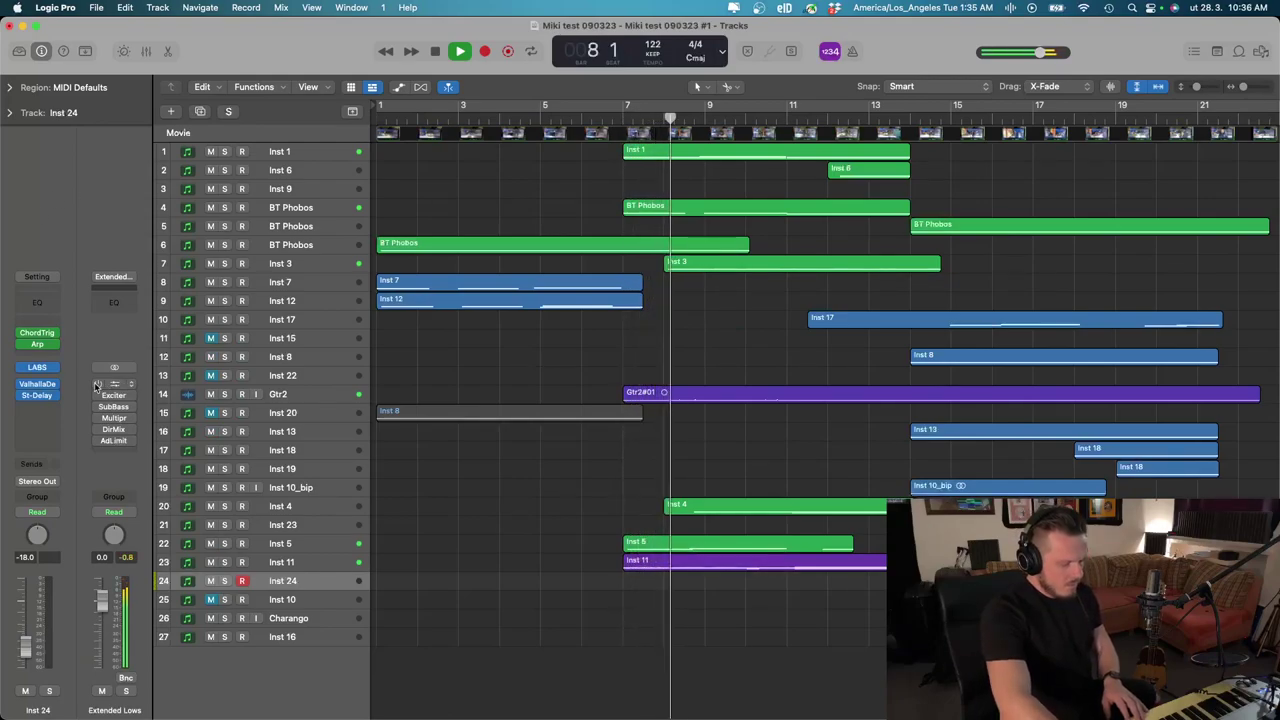
pyautogui.press('r')
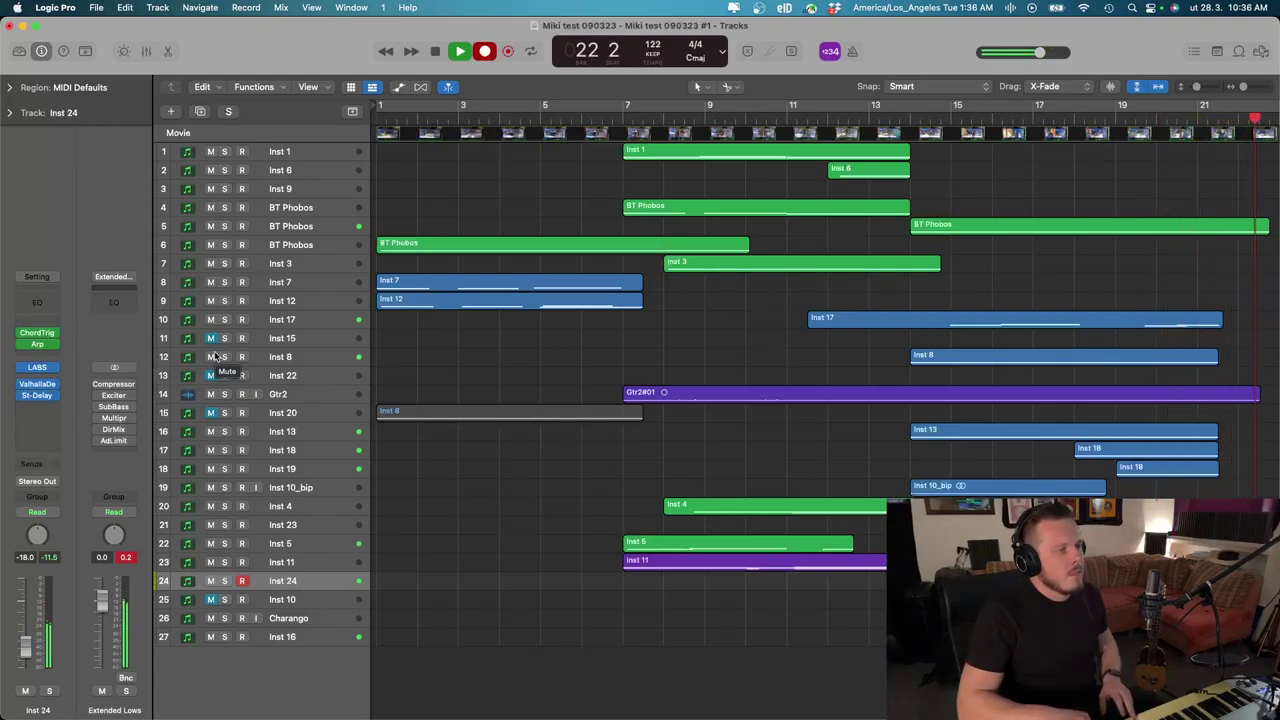
pyautogui.press('space')
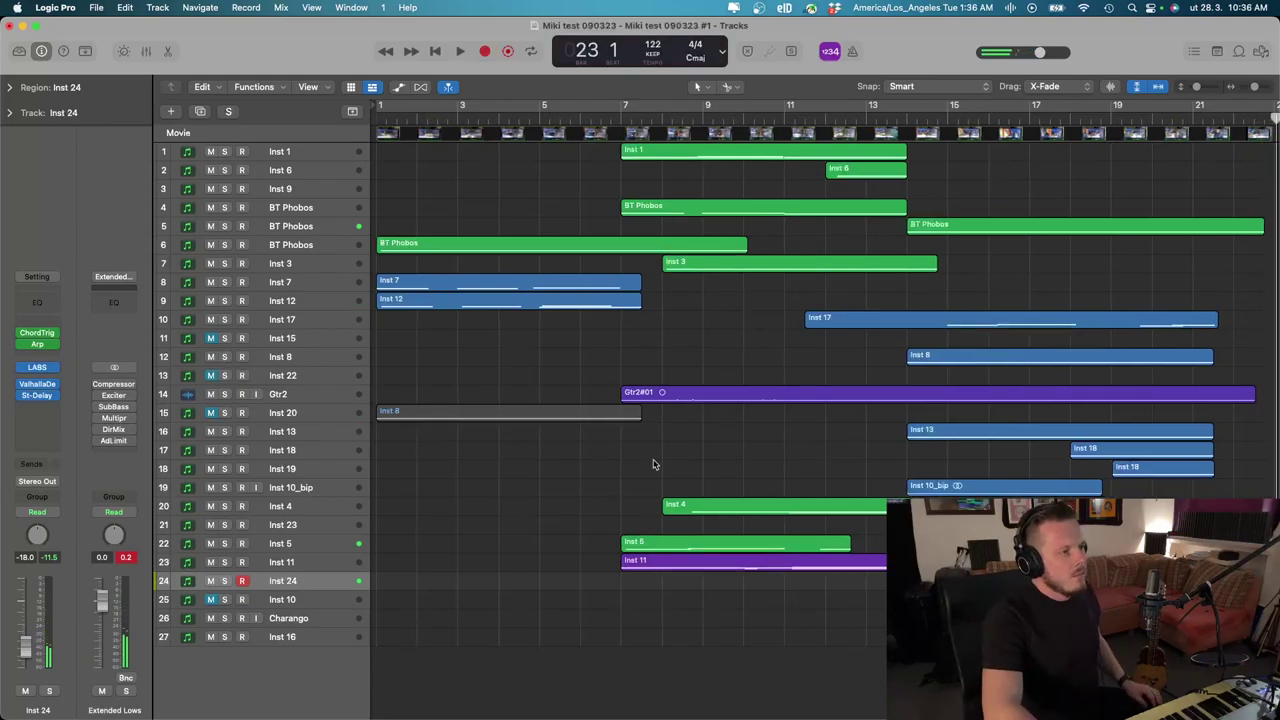
# Open the new region in the Piano Roll, extend its start to bar 15 and move the D2 note to that start
pyautogui.press('p')
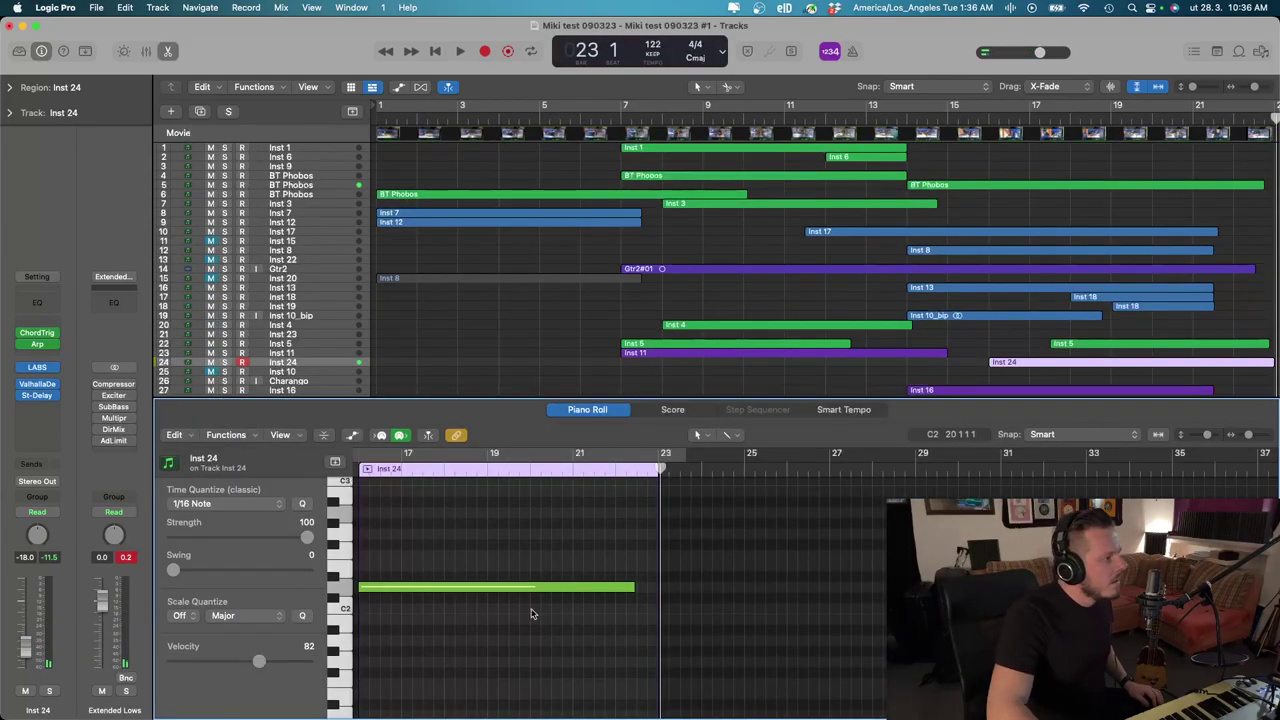
pyautogui.hscroll(-5, 566, 600)
pyautogui.moveTo(648, 478); pyautogui.dragTo(608, 471)
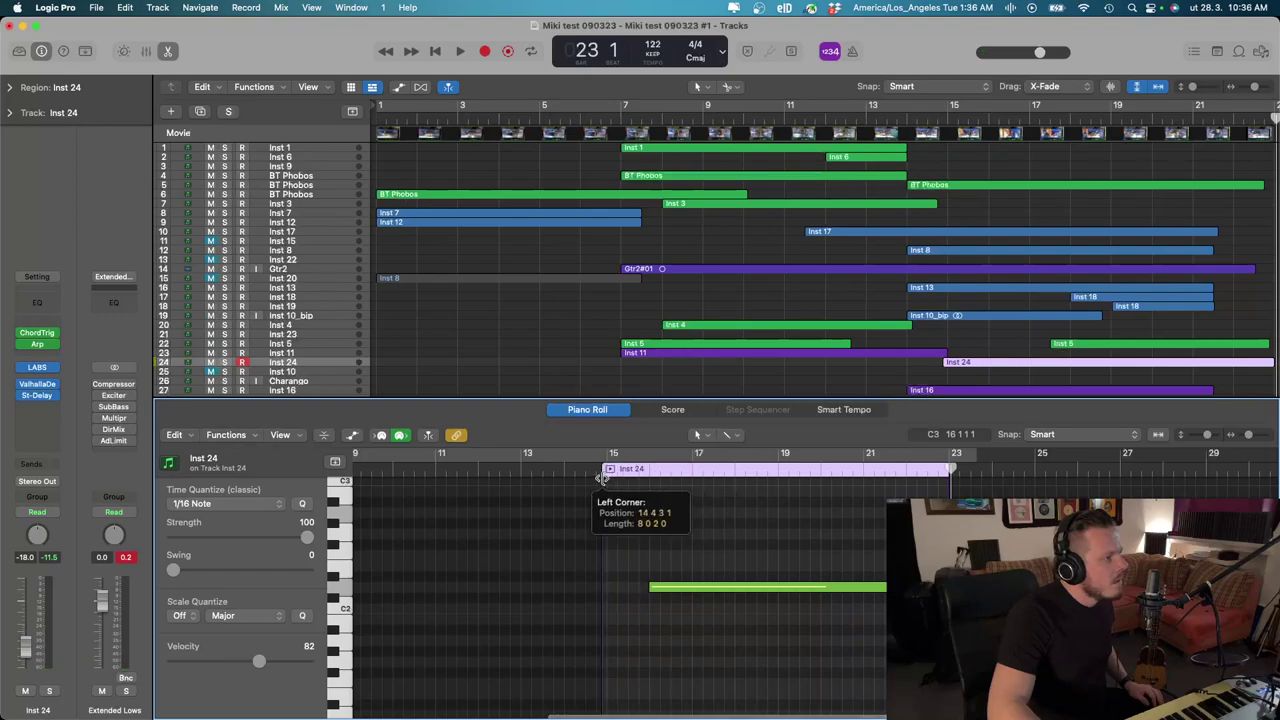
pyautogui.moveTo(670, 590); pyautogui.dragTo(628, 592)
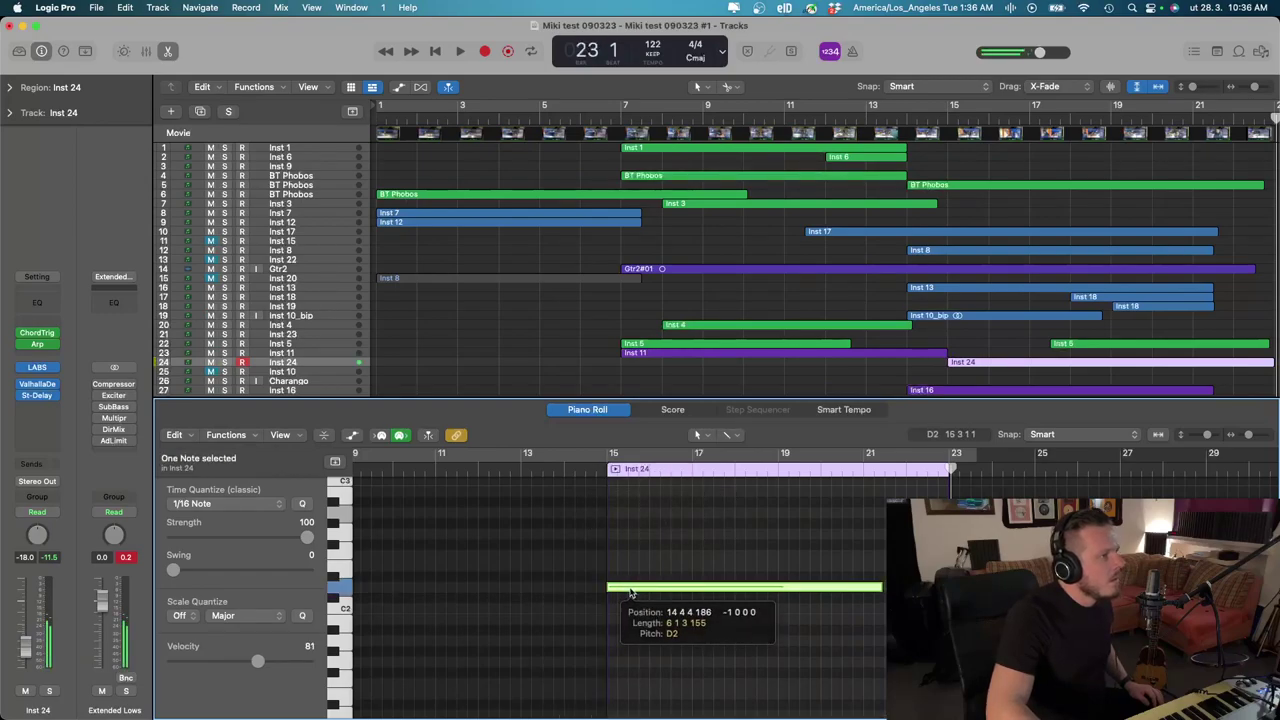
# Check playback from bar 14 and extend the start of the D2 note and its region back to bar 14
pyautogui.click(906, 121)
pyautogui.press('space')
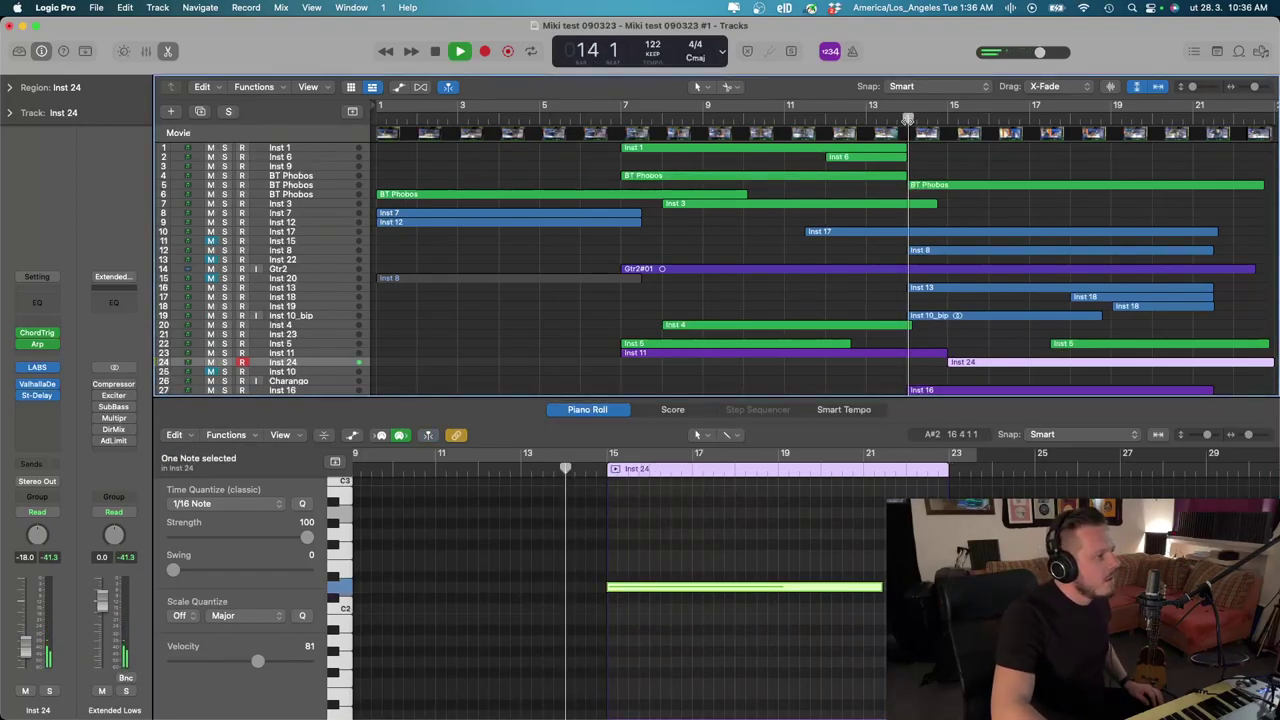
pyautogui.press('space')
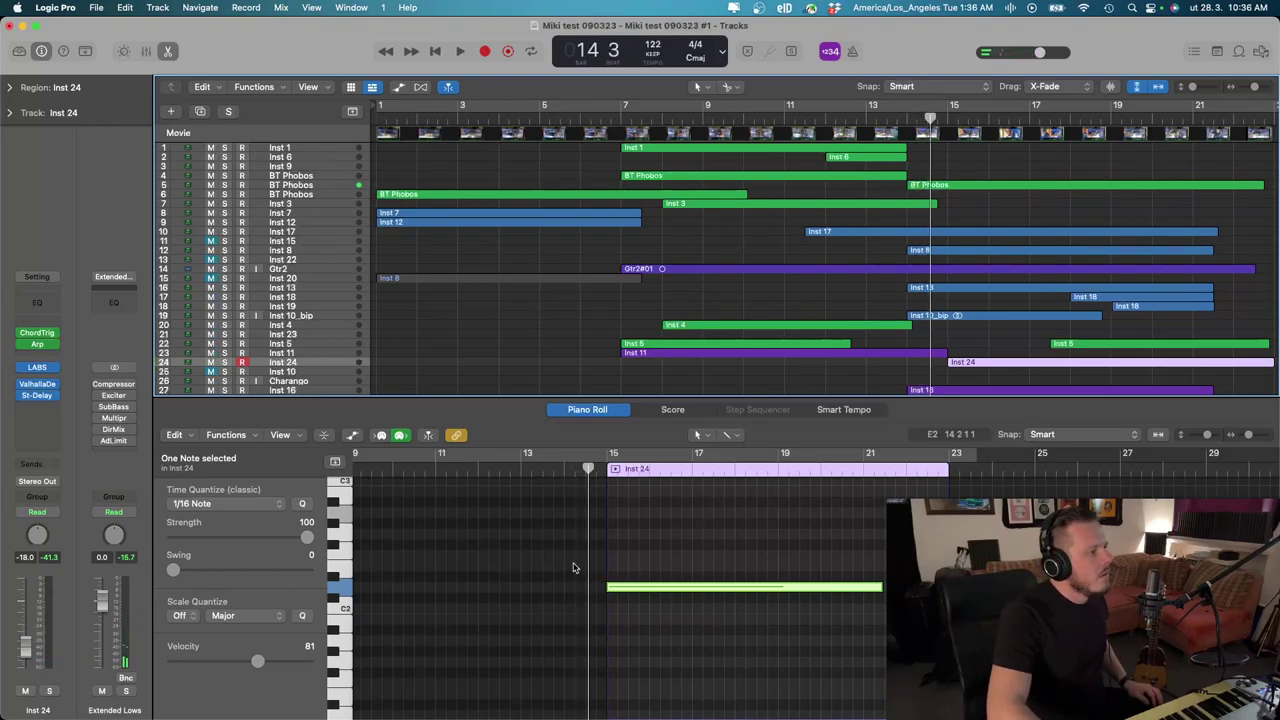
pyautogui.click(906, 117)
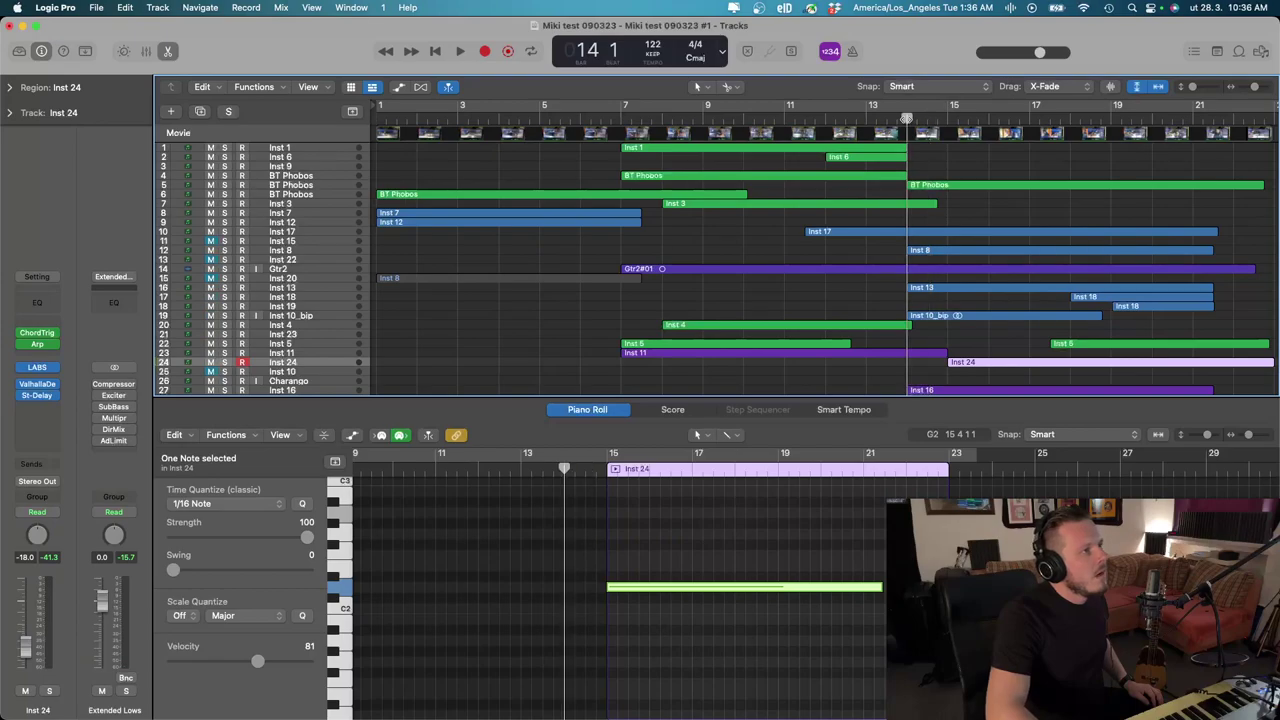
pyautogui.moveTo(604, 613); pyautogui.dragTo(563, 588)
# Close the Piano Roll during playback and lower the Inst 24 track volume to -29.0 dB
pyautogui.press('space')
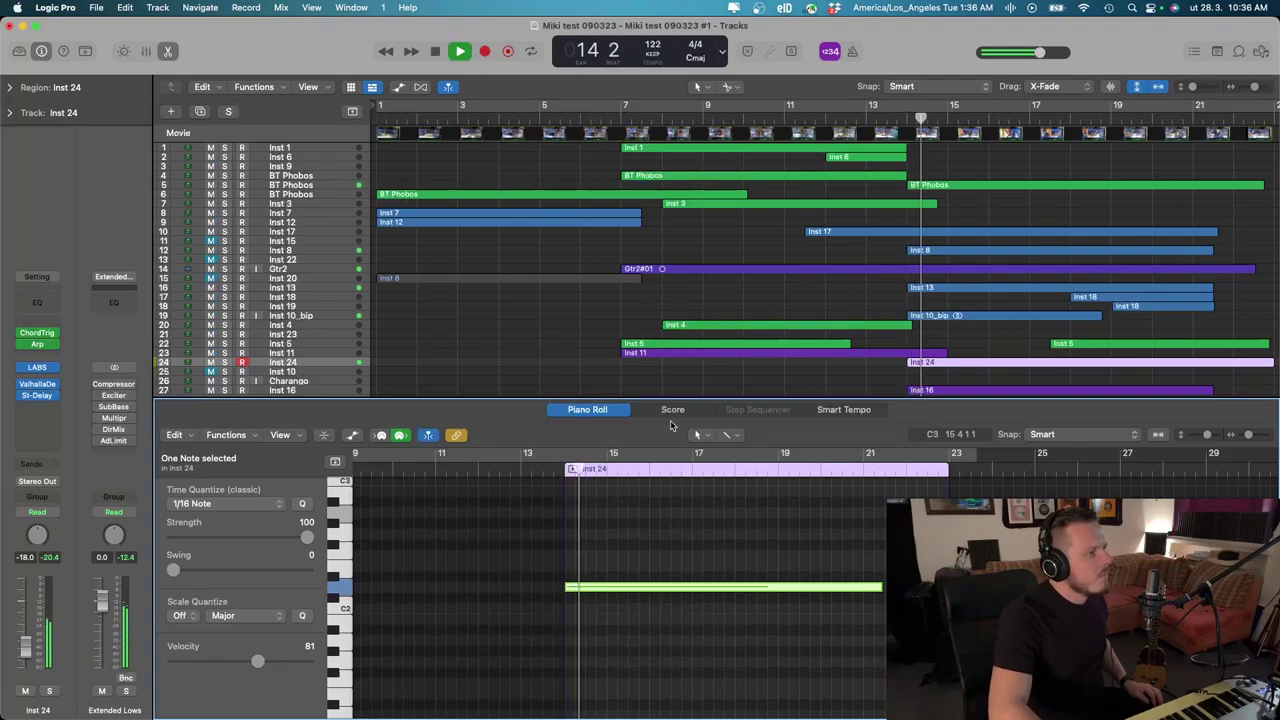
pyautogui.press('x')
pyautogui.press('x')
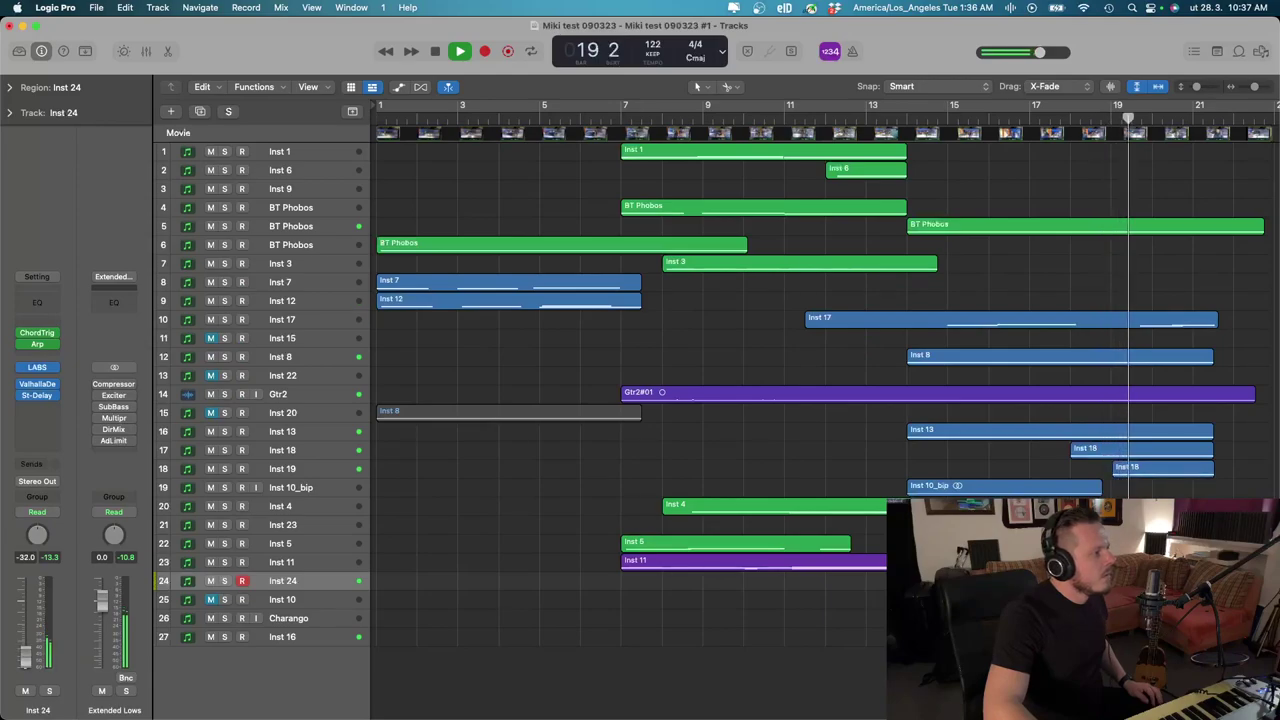
pyautogui.press('space')
pyautogui.press('space')
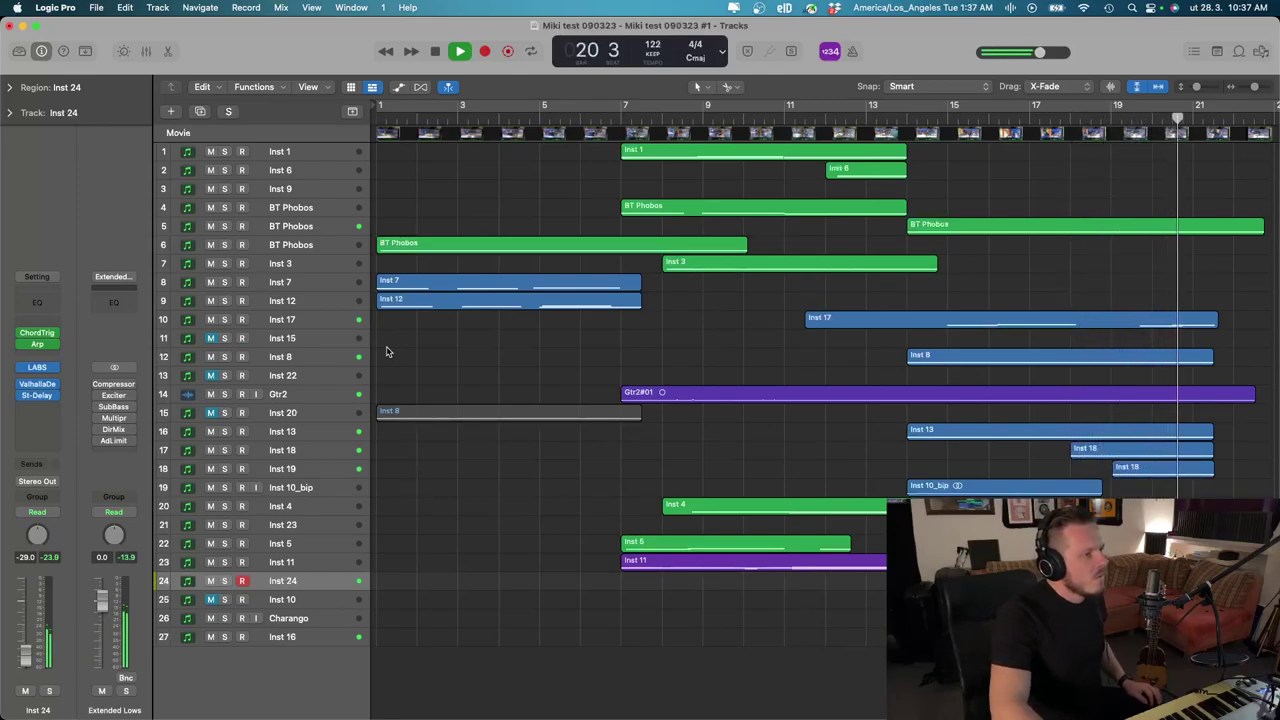
# Audition the Inst 11 and Inst 5 tracks over the playback and replay the section from bar 14
pyautogui.click(330, 569)
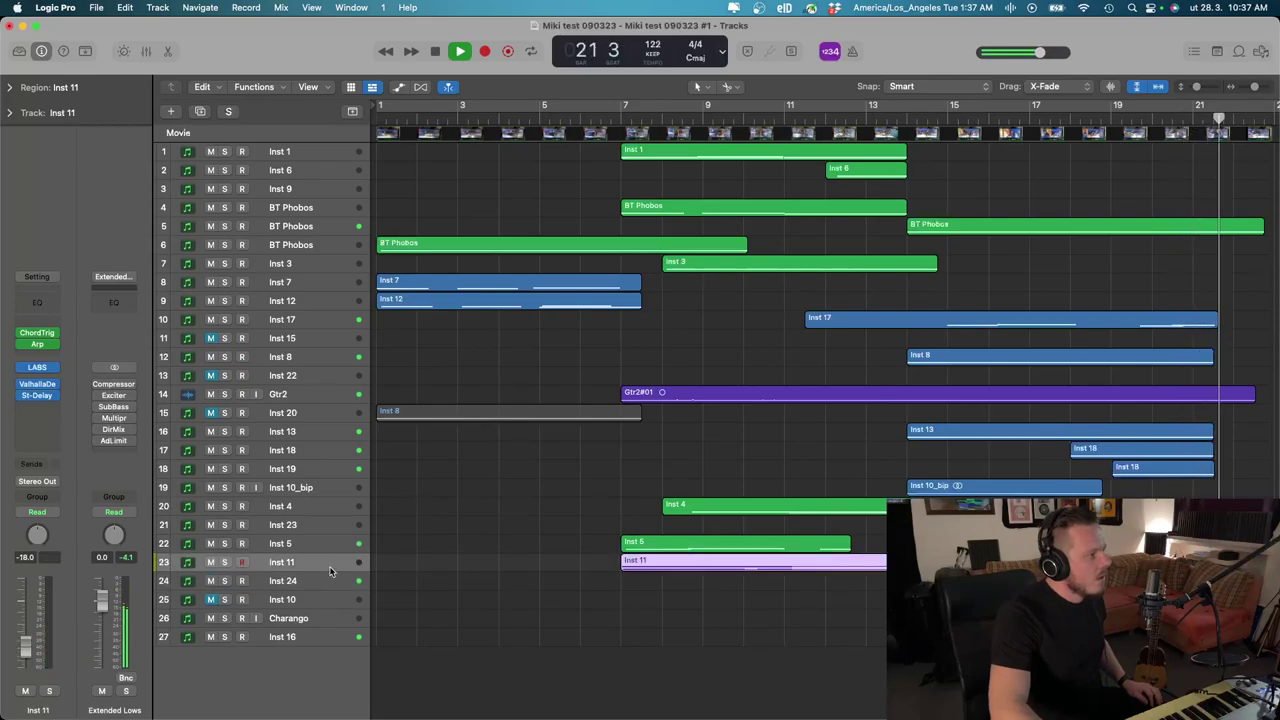
pyautogui.click(315, 544)
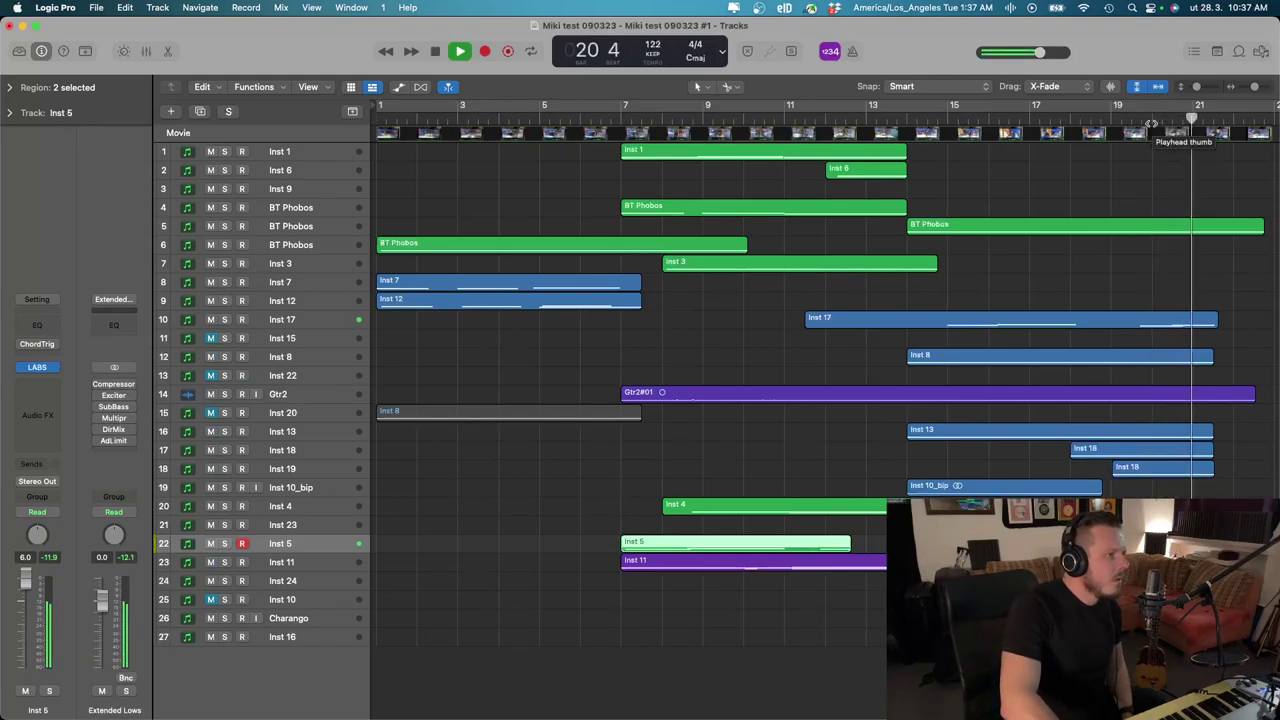
pyautogui.press('space')
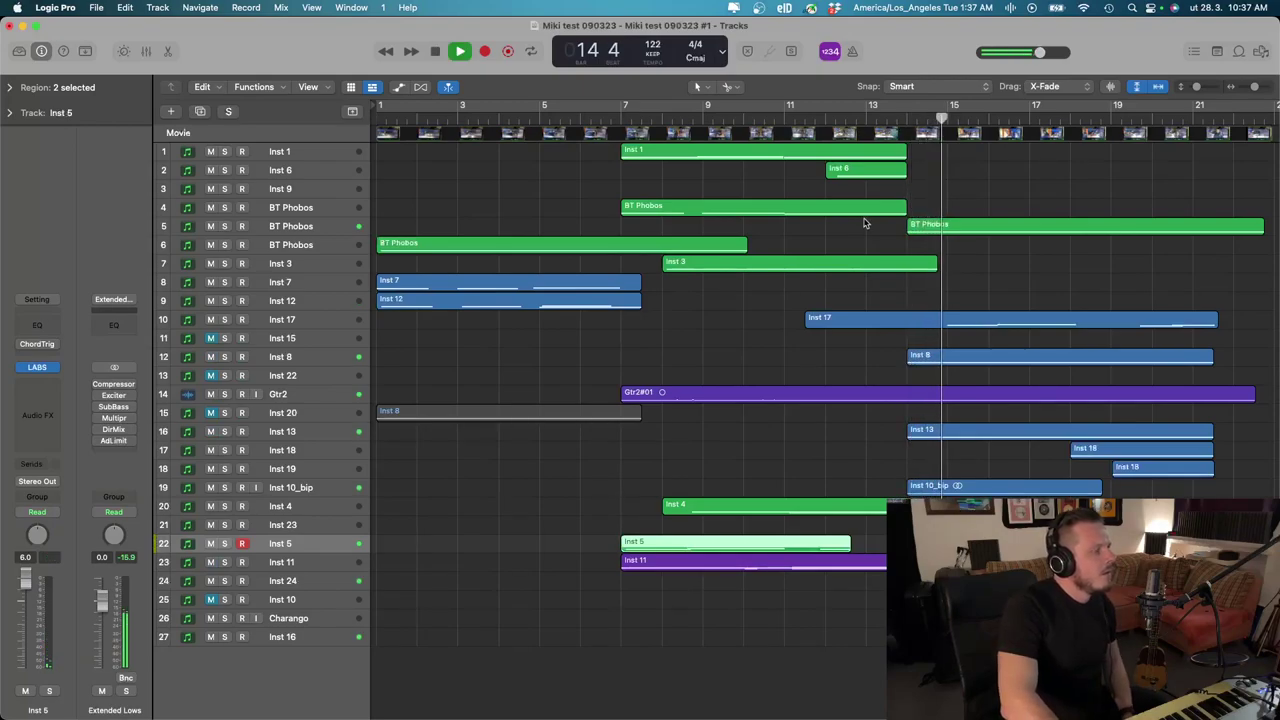
# Select the Gtr2 track and examine the recorded guitar region's waveform up close
pyautogui.click(298, 393)
pyautogui.press('super+Down')
pyautogui.press('super+Down')
pyautogui.press('super+Down')
pyautogui.press('super+Down')
pyautogui.press('super+Down')
pyautogui.press('super+Down')
pyautogui.press('super+Down')
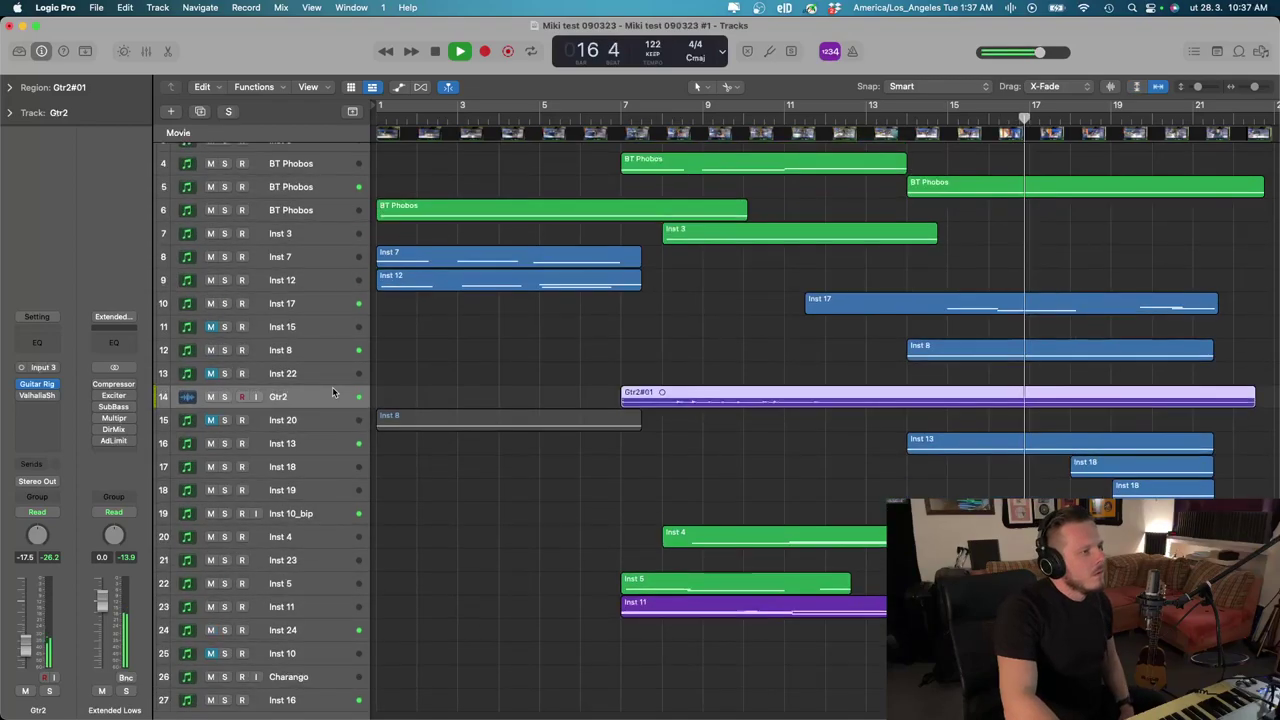
pyautogui.press('super+Down')
pyautogui.hscroll(3, 606, 458)
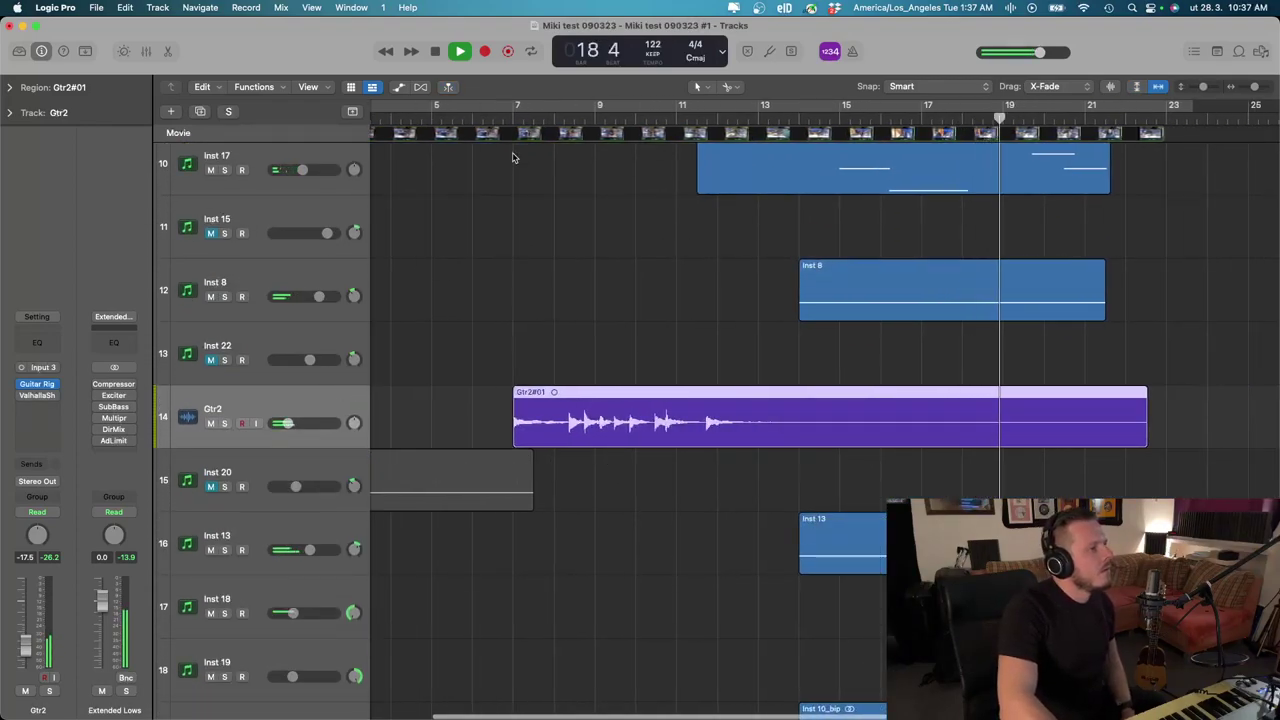
# Play the guitar take from bar 7 and raise the Gtr2 track volume to -6.8 dB
pyautogui.press('space')
pyautogui.click(512, 118)
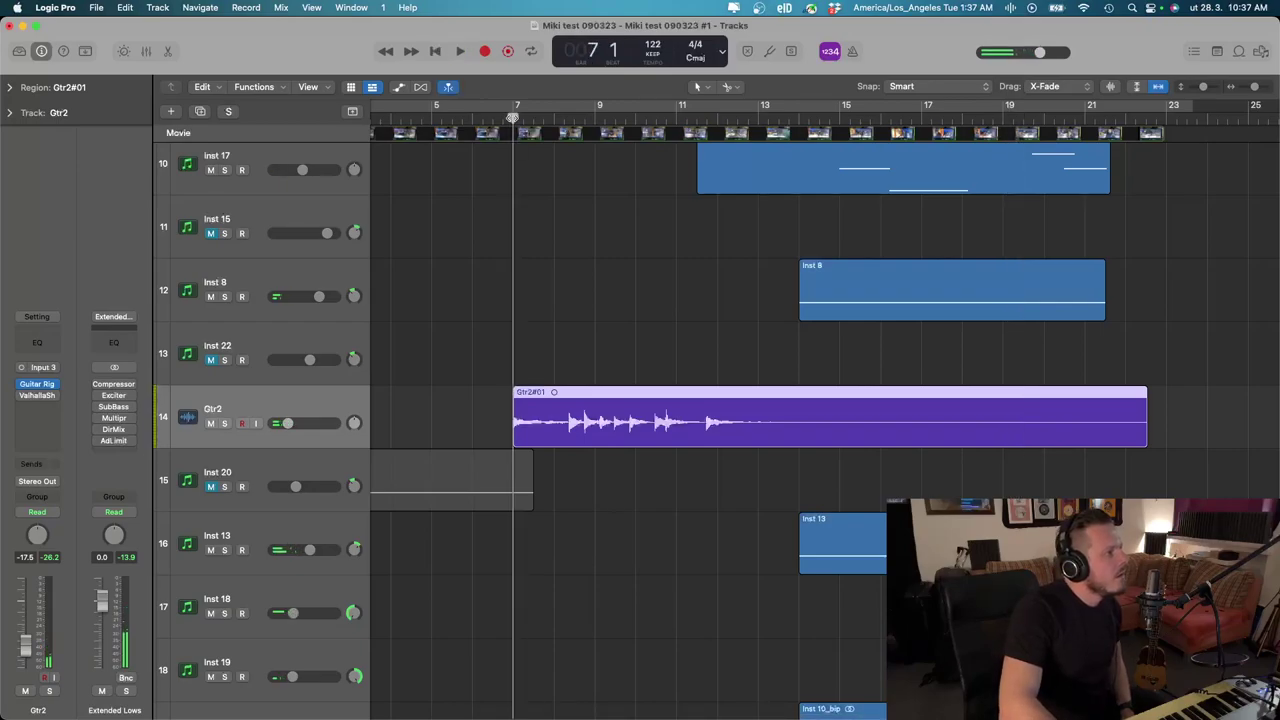
pyautogui.moveTo(288, 427)
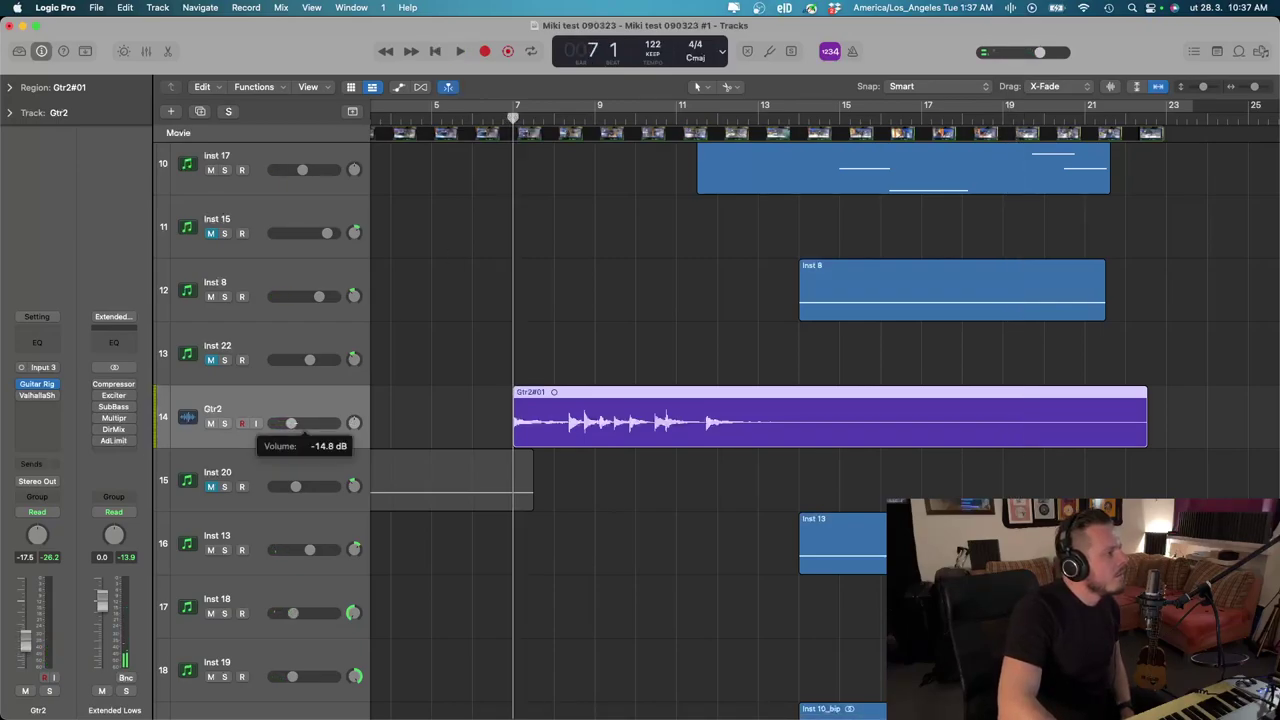
pyautogui.press('space')
pyautogui.moveTo(291, 423); pyautogui.dragTo(301, 423)
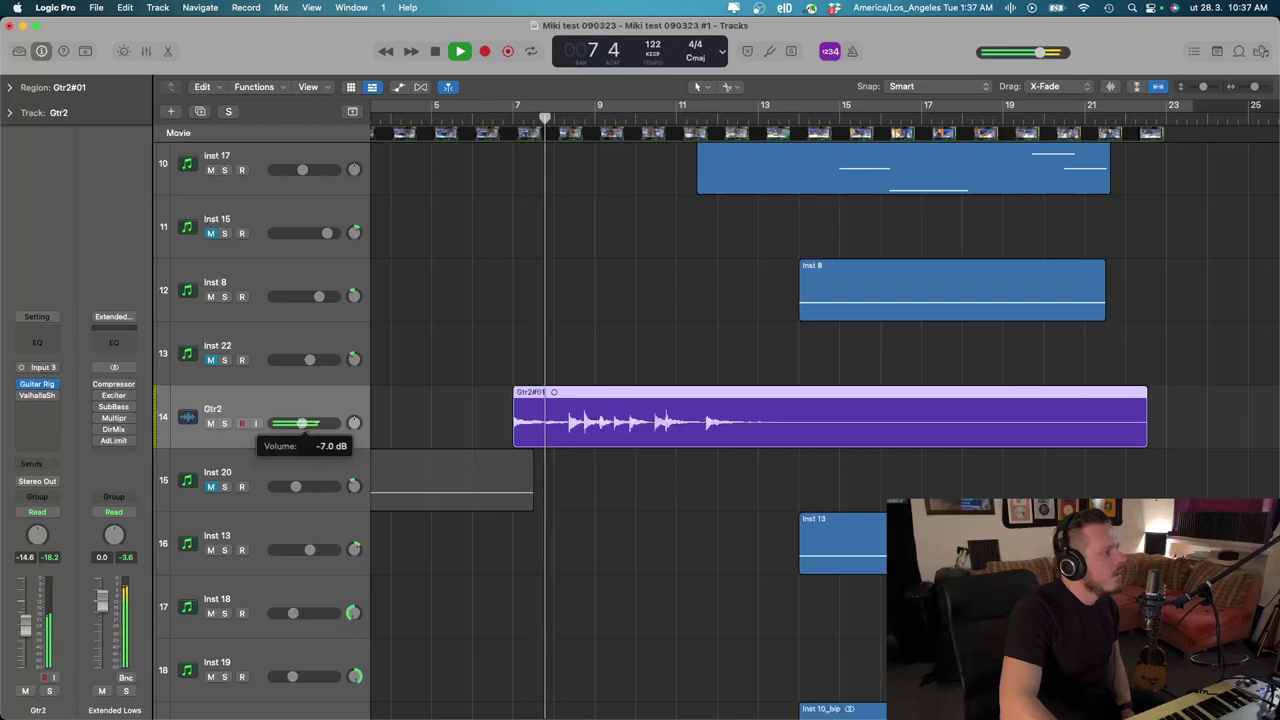
pyautogui.press('space')
pyautogui.press('space')
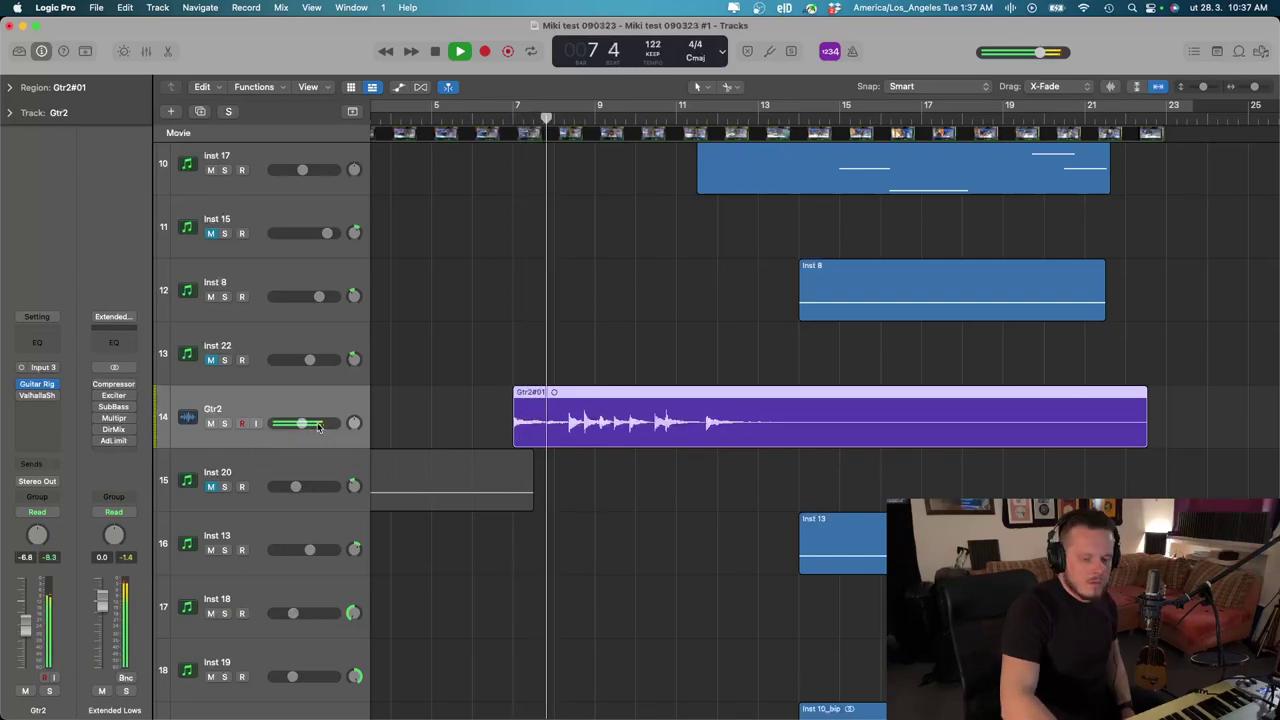
# Look over the full arrangement across all 27 tracks while the project plays on
pyautogui.press('super+Left')
pyautogui.press('super+Up')
pyautogui.press('super+Up')
pyautogui.press('super+Up')
pyautogui.press('super+Up')
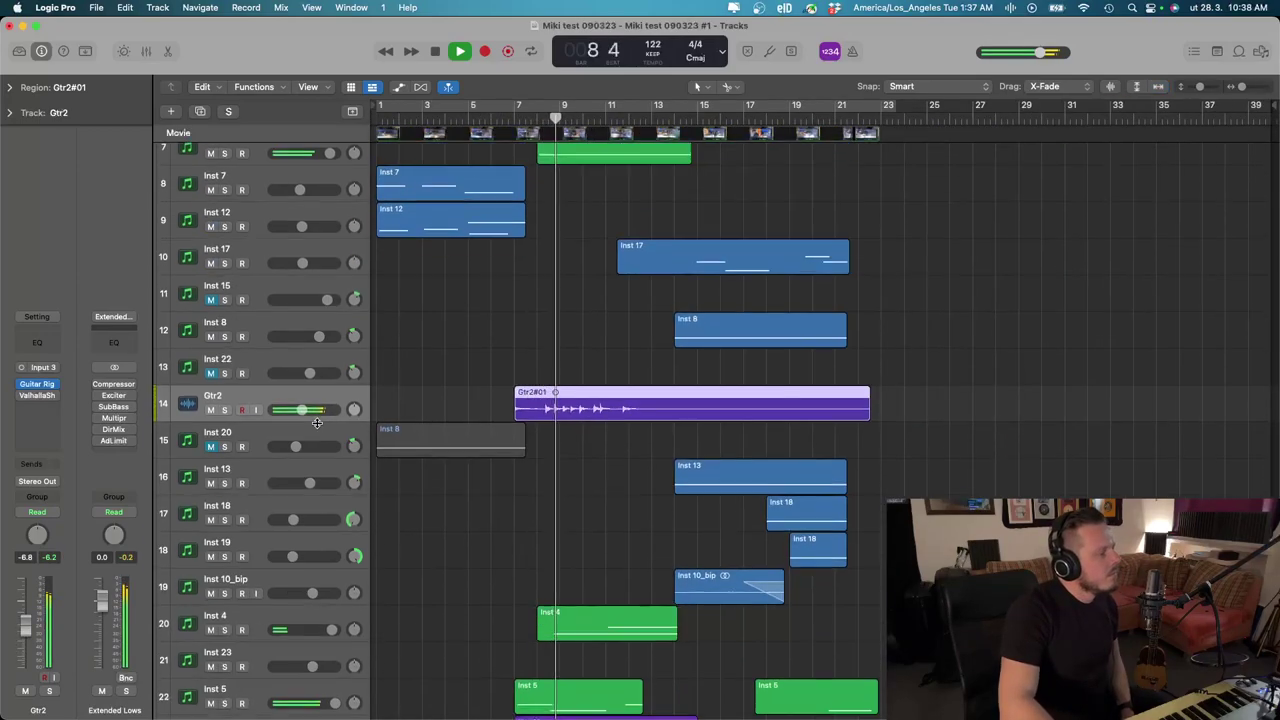
pyautogui.press('super+Up')
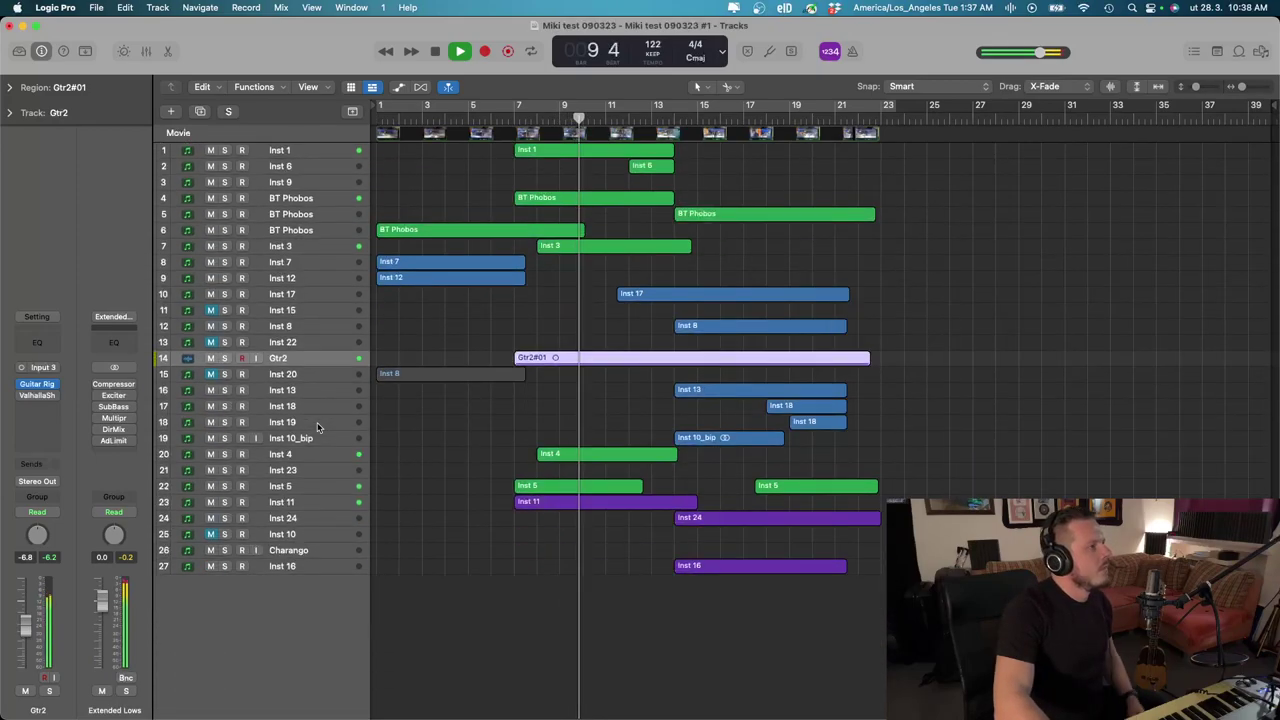
pyautogui.press('super+Down')
pyautogui.press('super+Down')
pyautogui.press('super+Down')
pyautogui.press('super+Down')
pyautogui.press('super+Down')
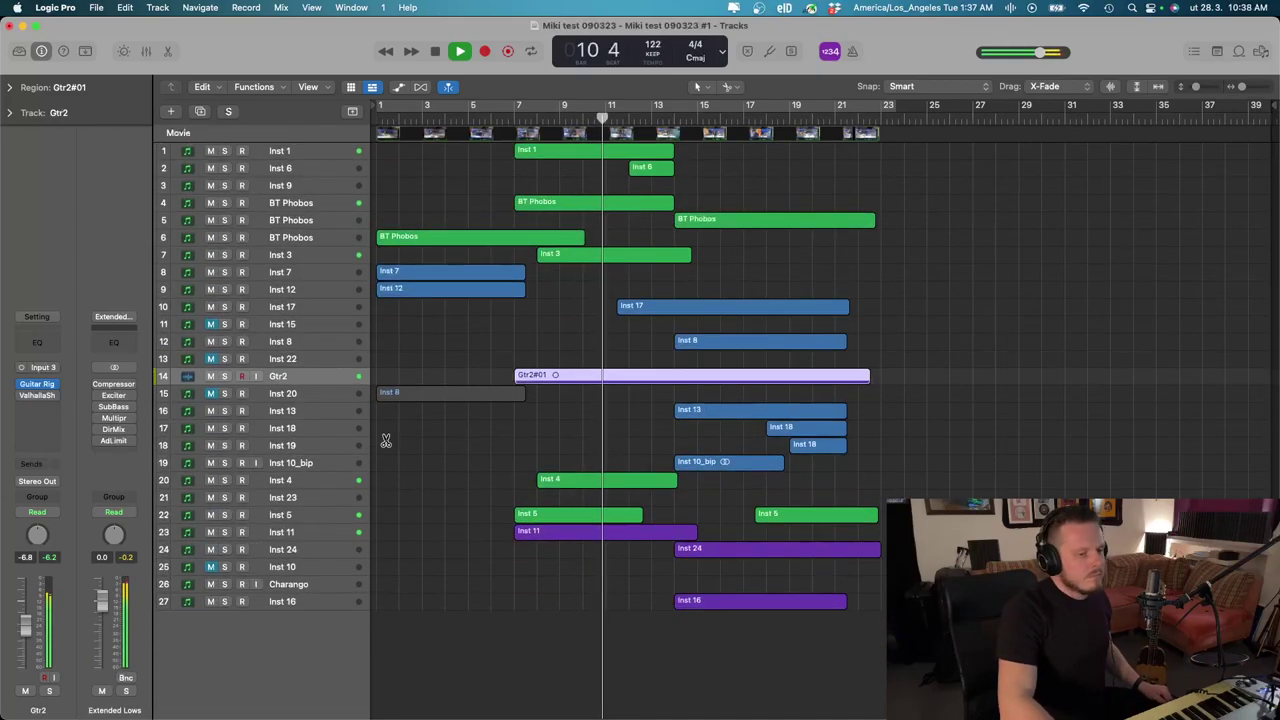
# Automate the Gtr2 volume to drop from -6.4 dB just before bar 14 to -16.6 dB at bar 14
pyautogui.press('super+Up')
pyautogui.press('super+Up')
pyautogui.press('super+Up')
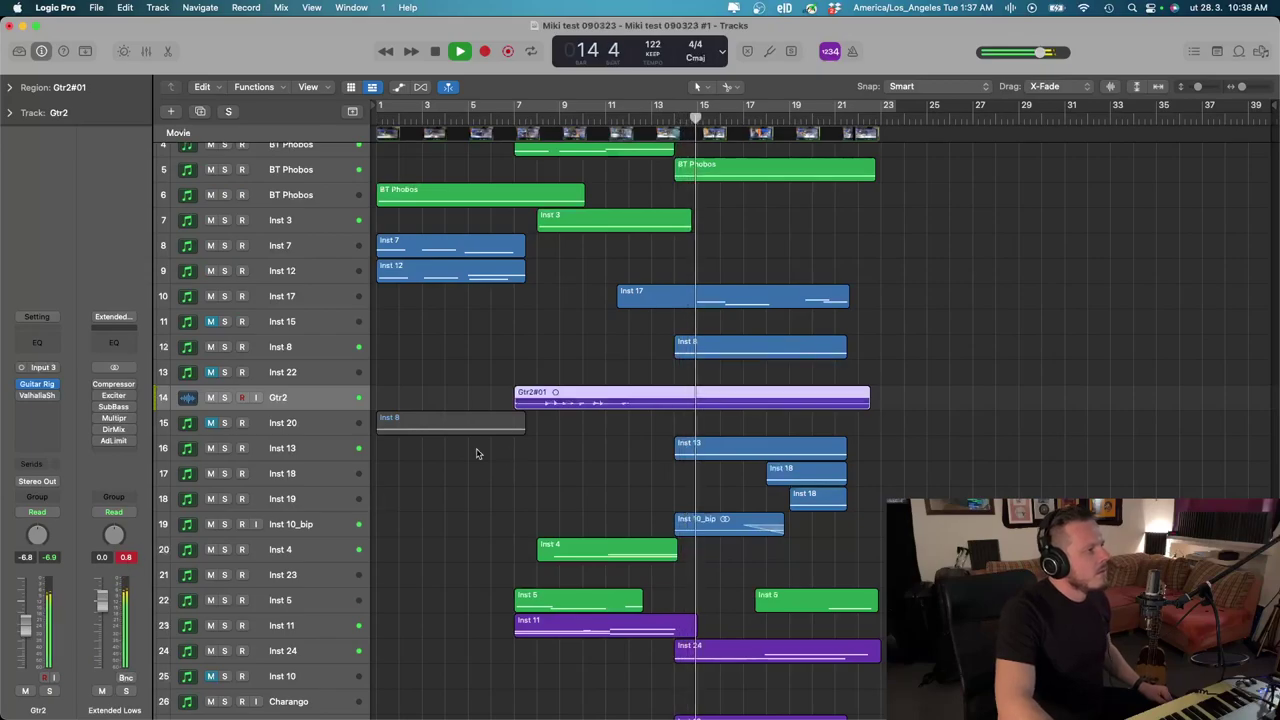
pyautogui.press('space')
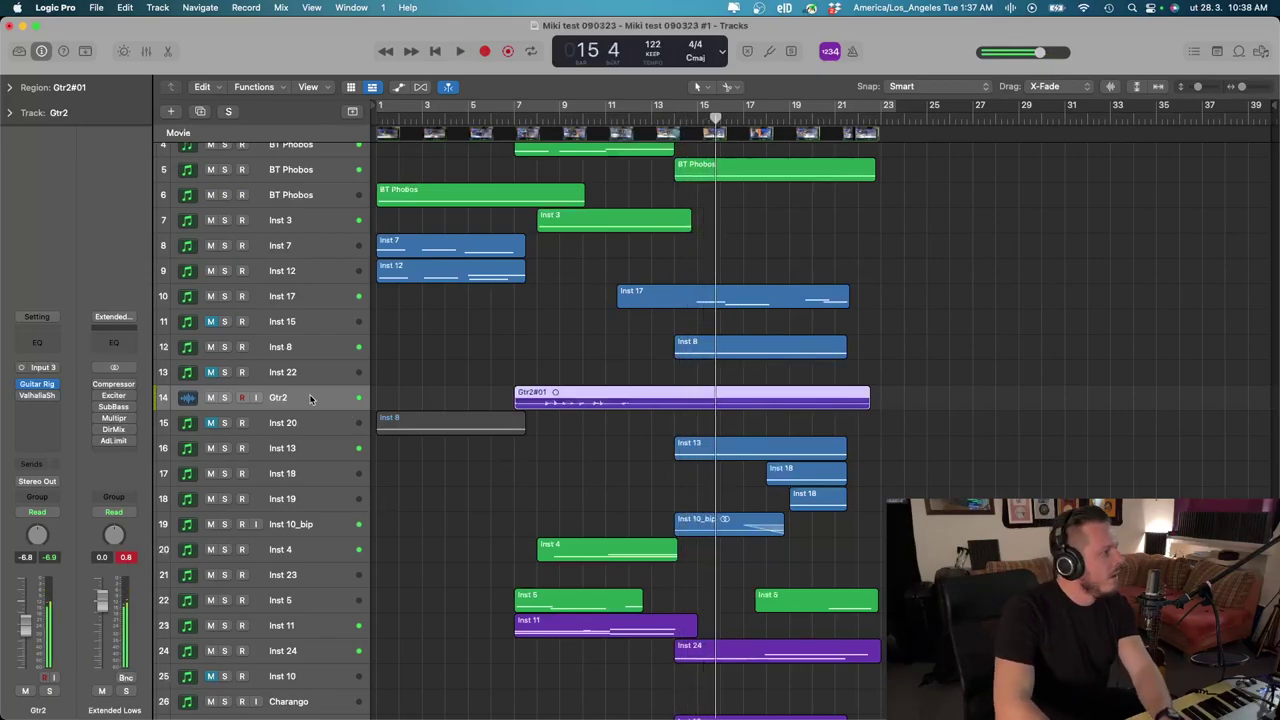
pyautogui.press('a')
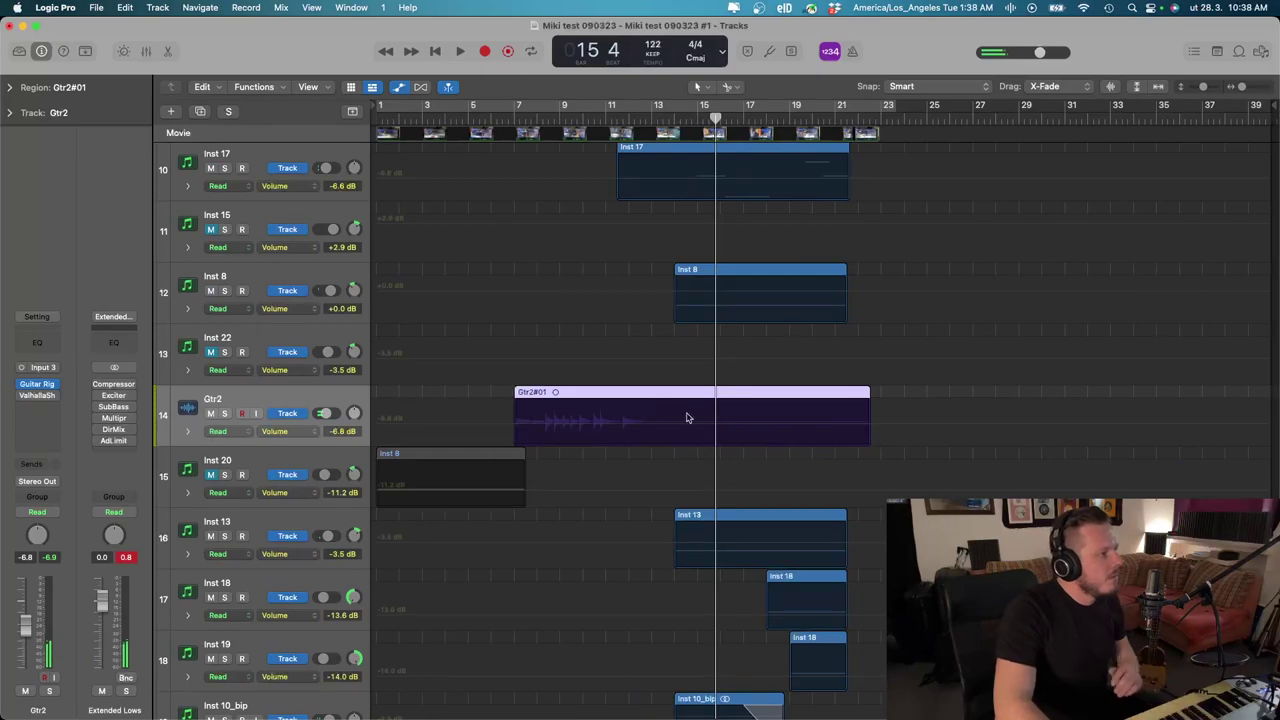
pyautogui.click(668, 427)
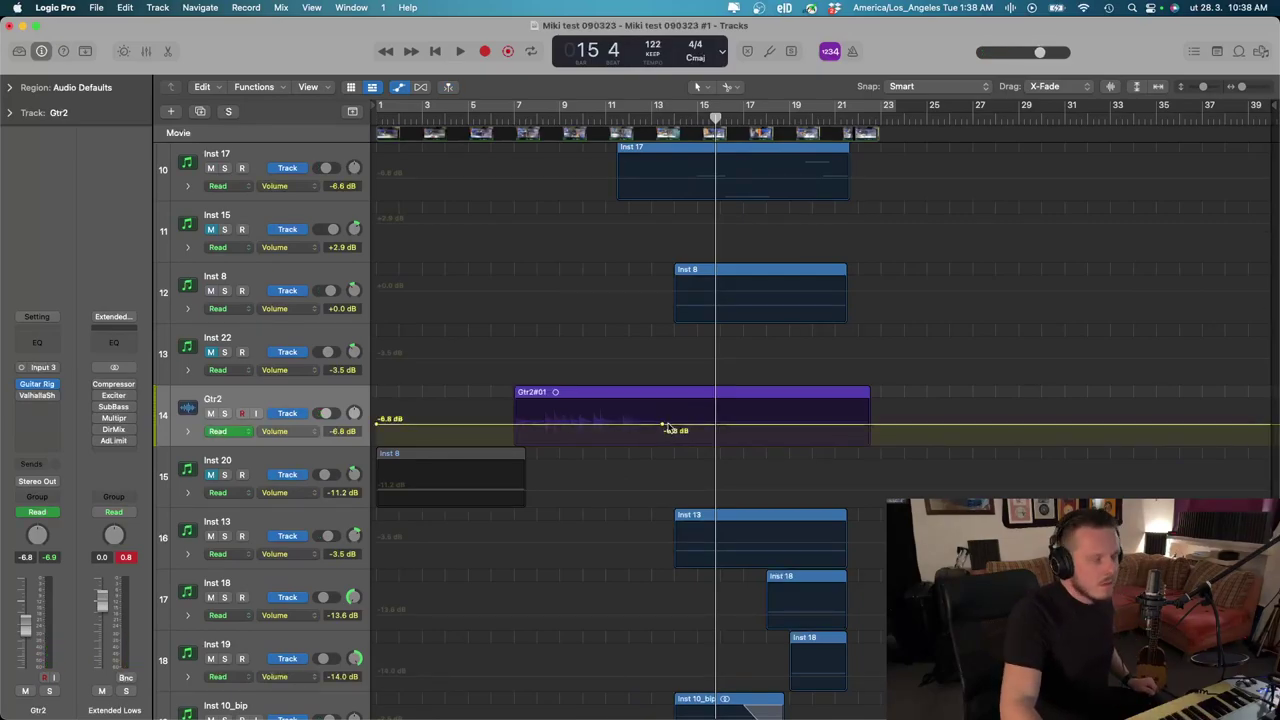
pyautogui.moveTo(664, 424); pyautogui.dragTo(680, 438)
# Play from about bar 12 and lower the Gtr2 volume automation point at bar 14 to -21.7 dB
pyautogui.click(629, 116)
pyautogui.press('space')
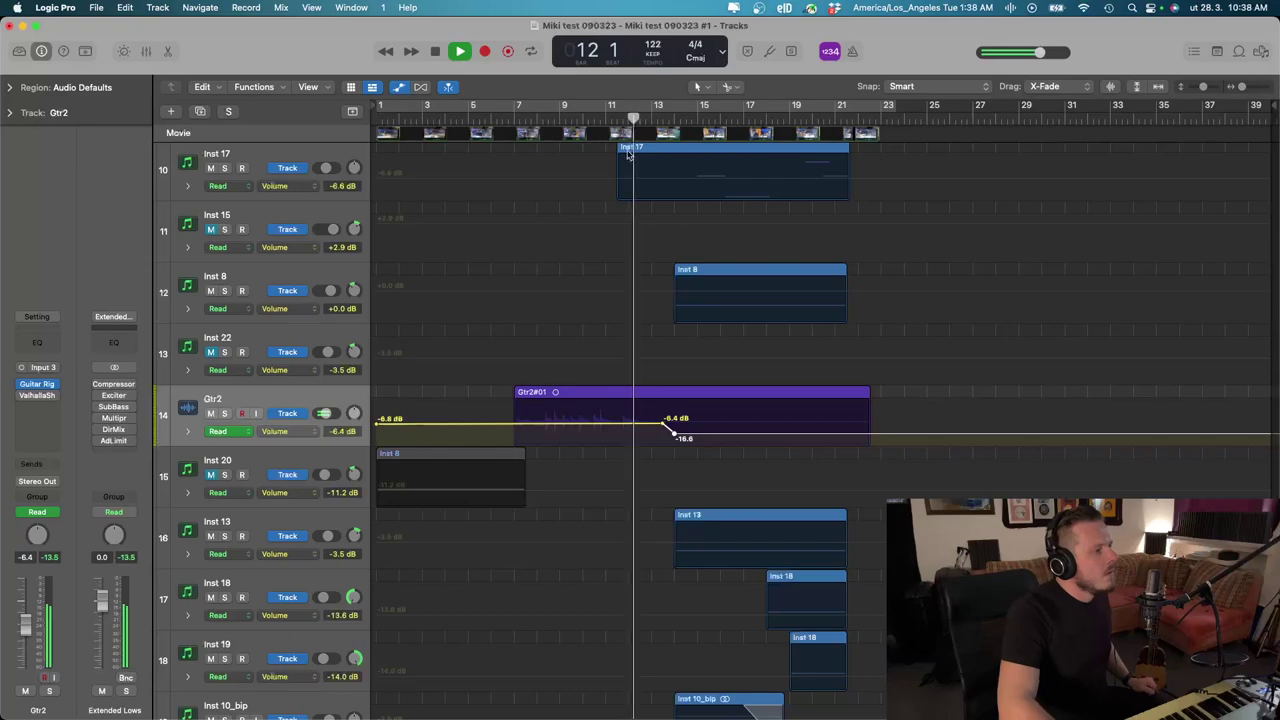
pyautogui.scroll(10, 641, 382)
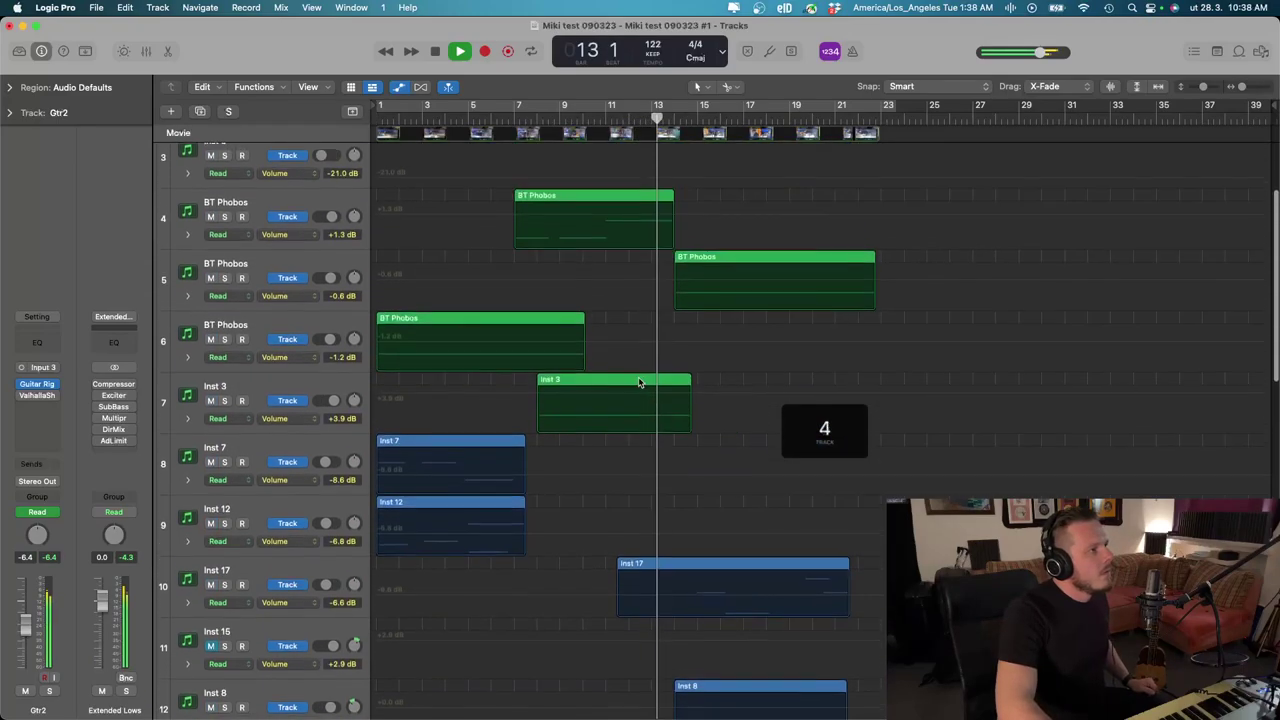
pyautogui.scroll(-10, 641, 382)
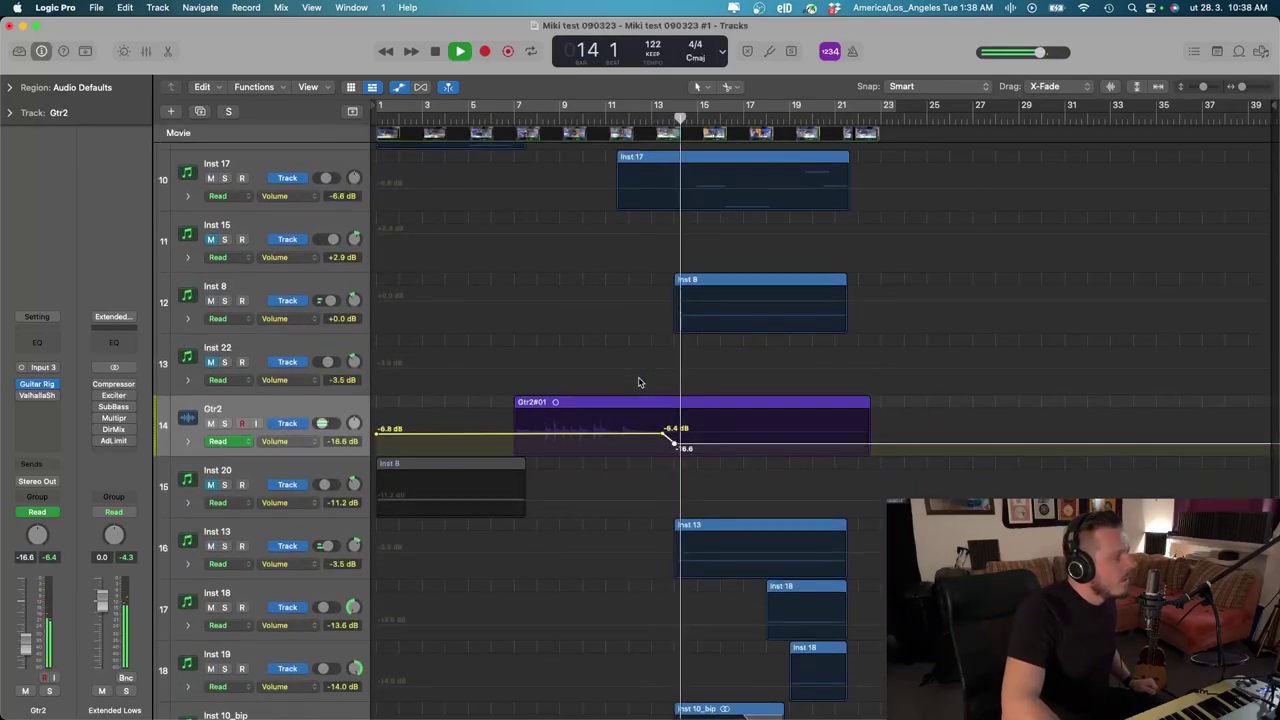
pyautogui.moveTo(675, 443); pyautogui.dragTo(675, 447)
pyautogui.press('space')
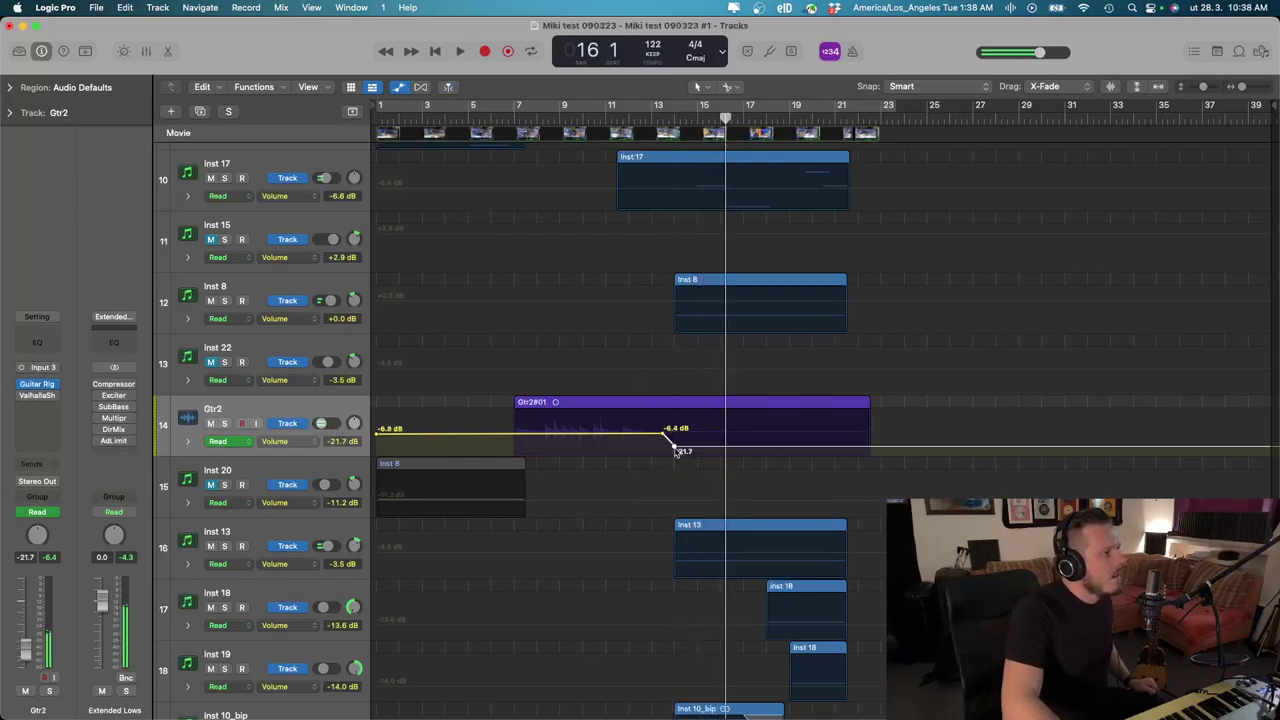
pyautogui.press('space')
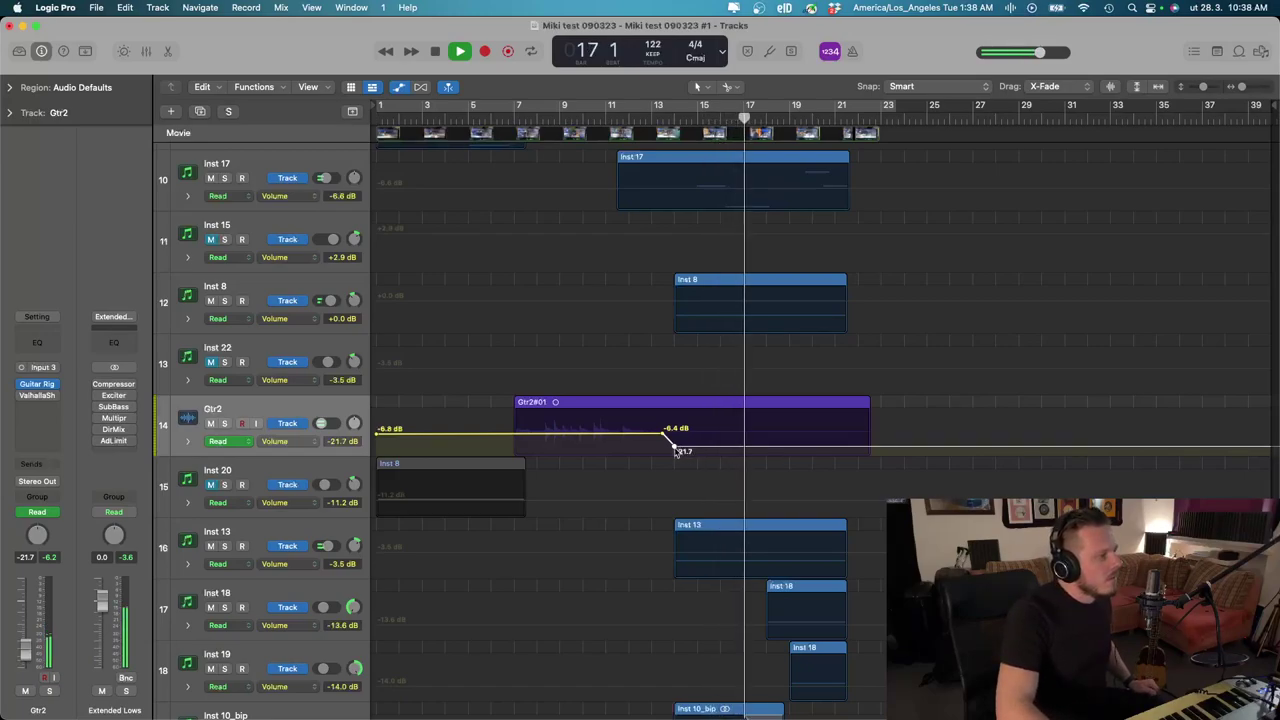
pyautogui.click(675, 448)
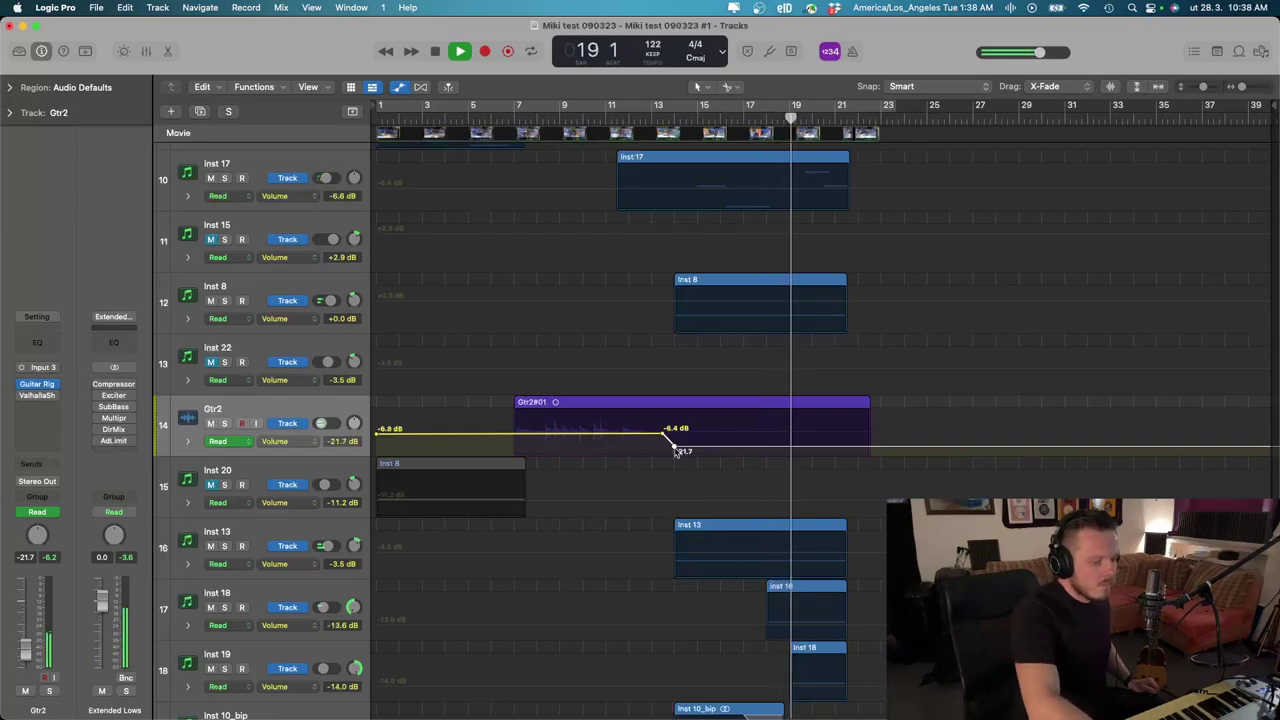
pyautogui.press('a')
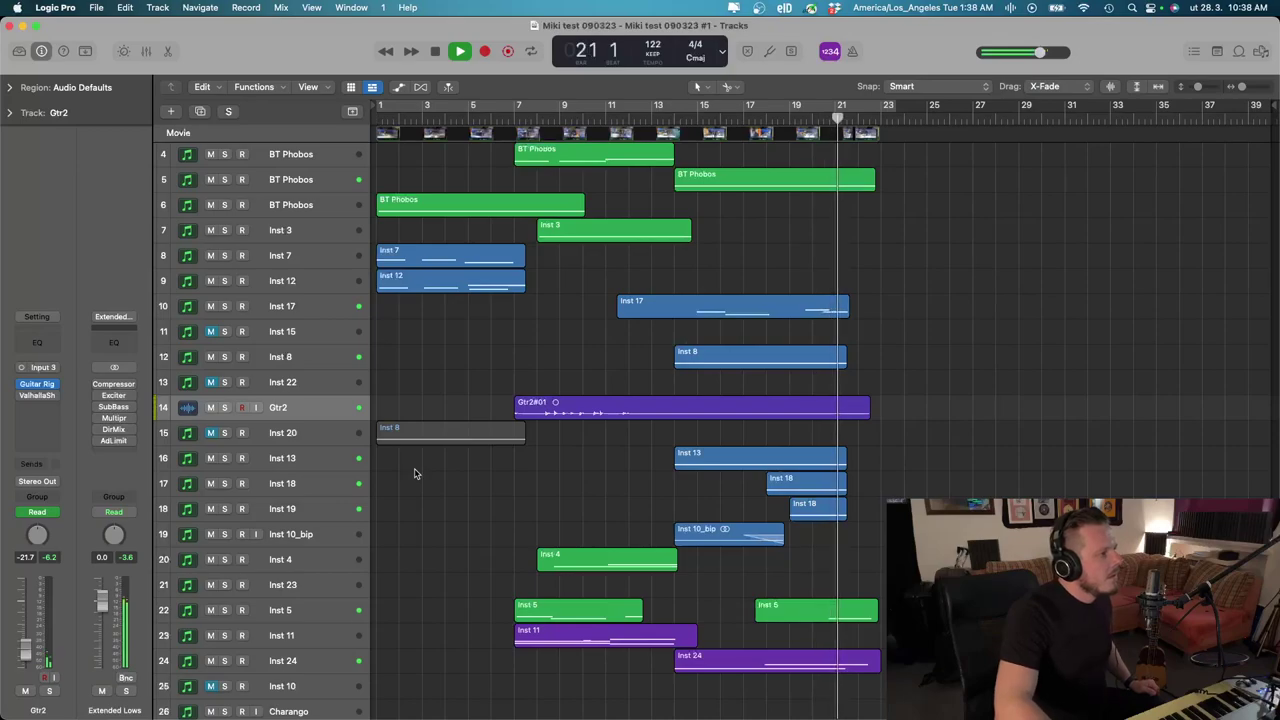
# Audition the Inst 13, Inst 18 and Inst 19 tracks soloed from about bar 14, and clear the solos
pyautogui.click(225, 458)
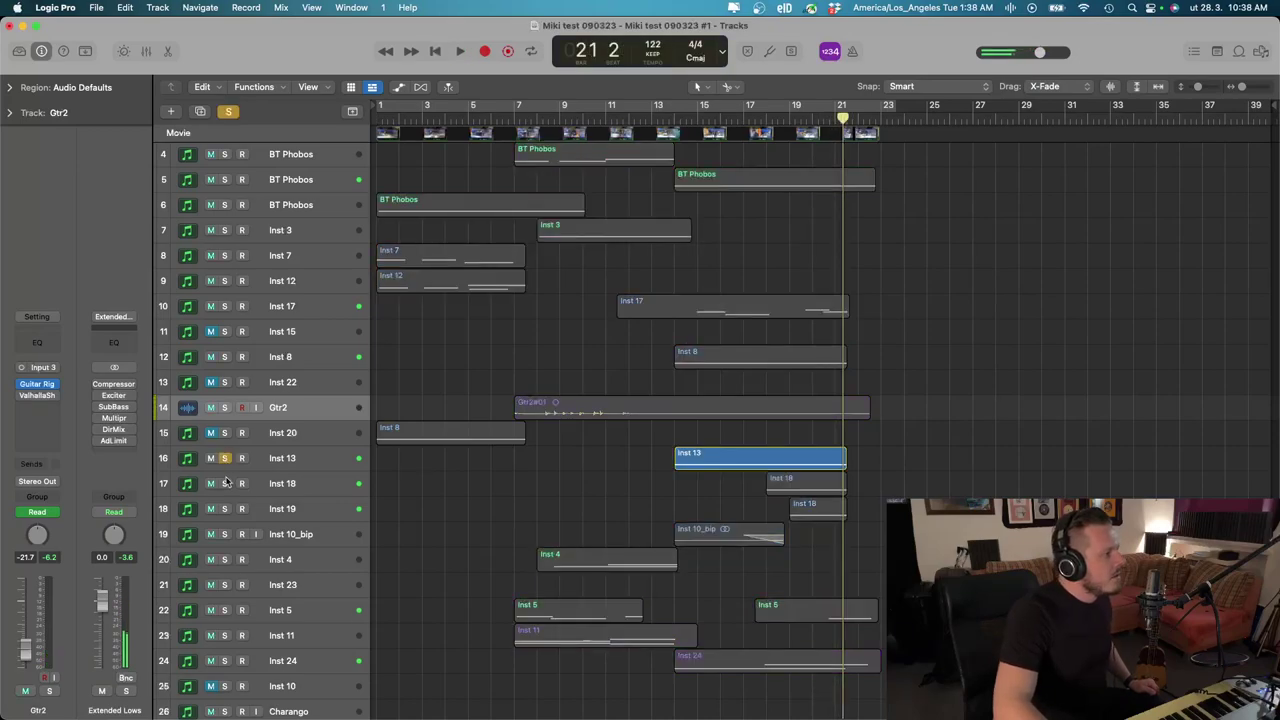
pyautogui.click(668, 119)
pyautogui.press('space')
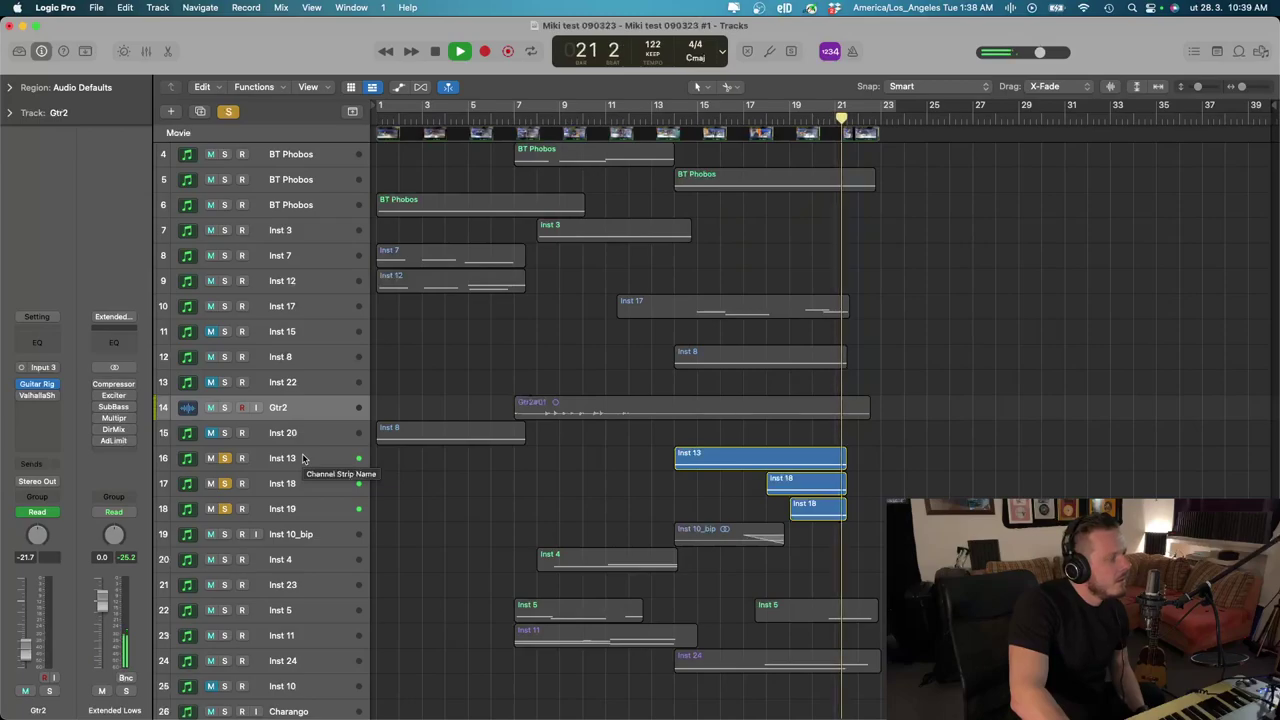
pyautogui.click(228, 111)
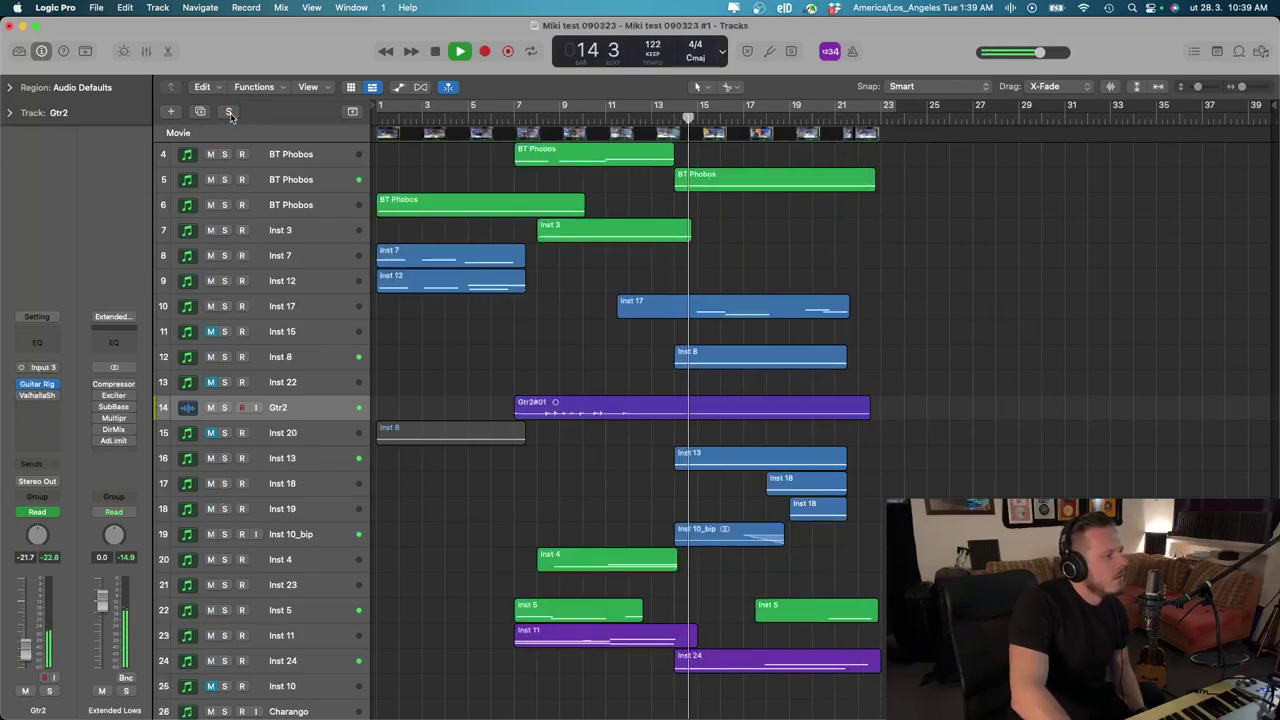
# Solo the Inst 24, Inst 17 and Gtr2 tracks together and briefly check Inst 8 with them
pyautogui.click(225, 661)
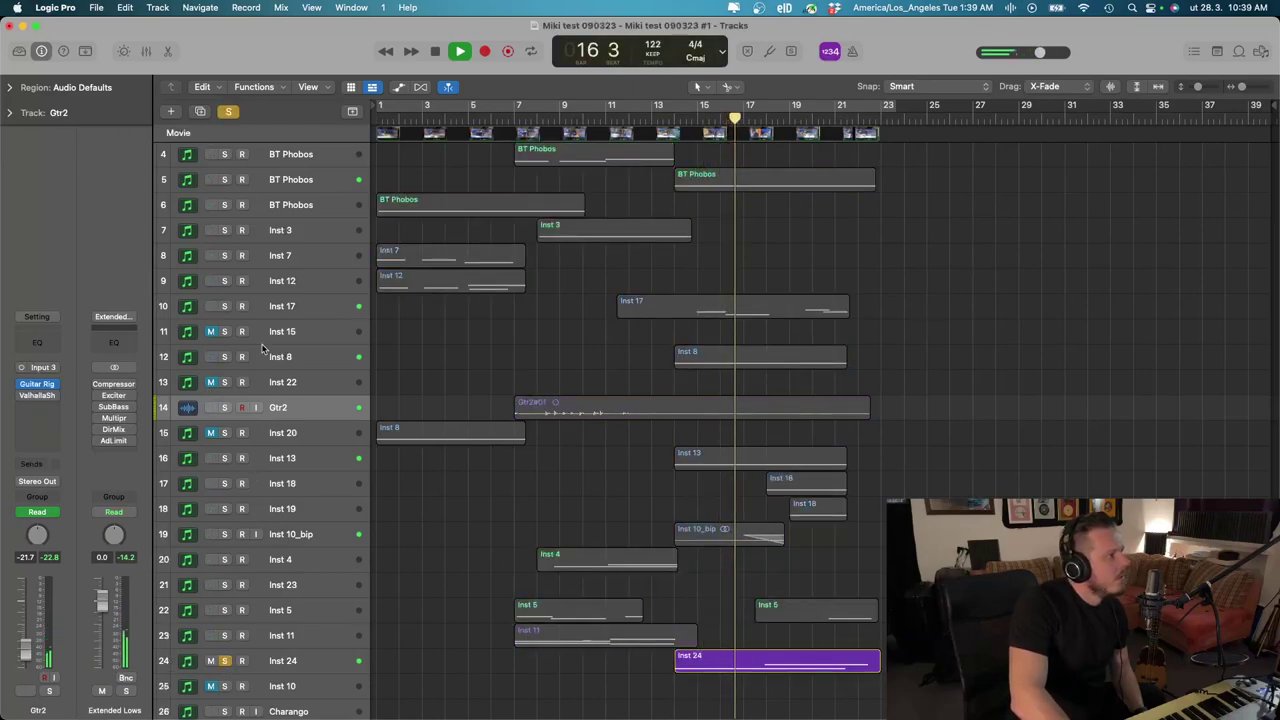
pyautogui.click(225, 306)
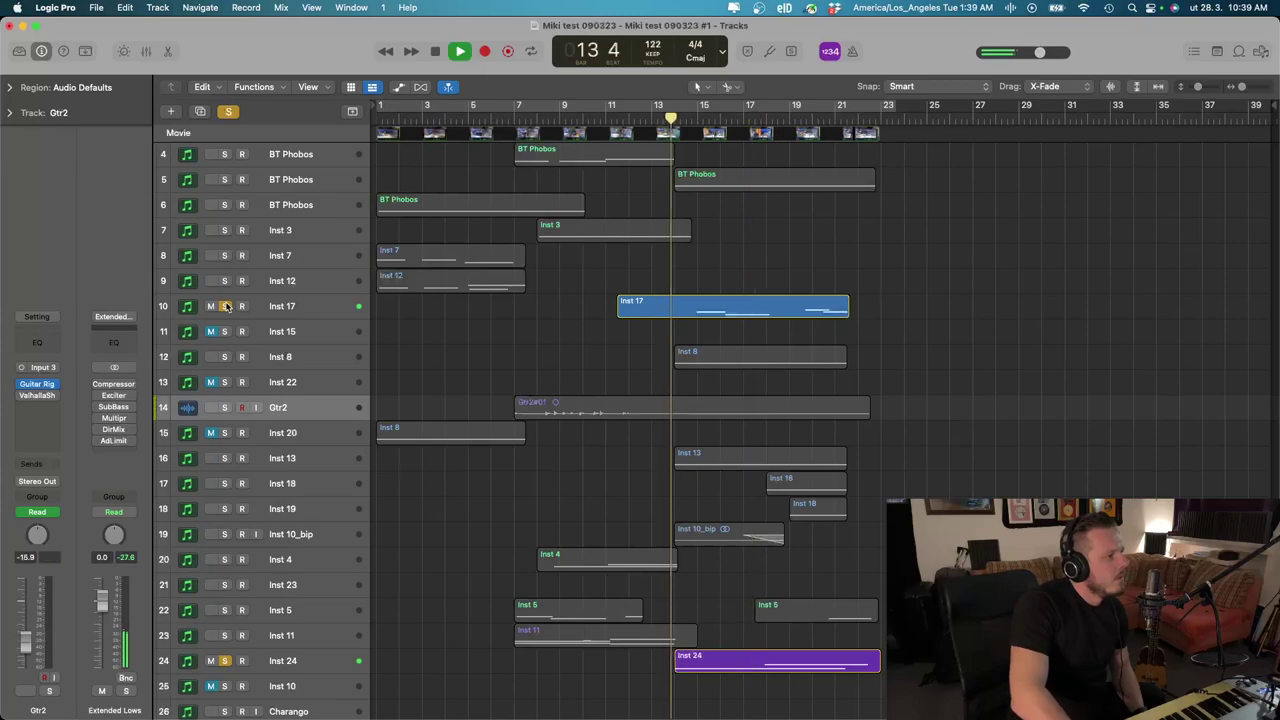
pyautogui.click(225, 407)
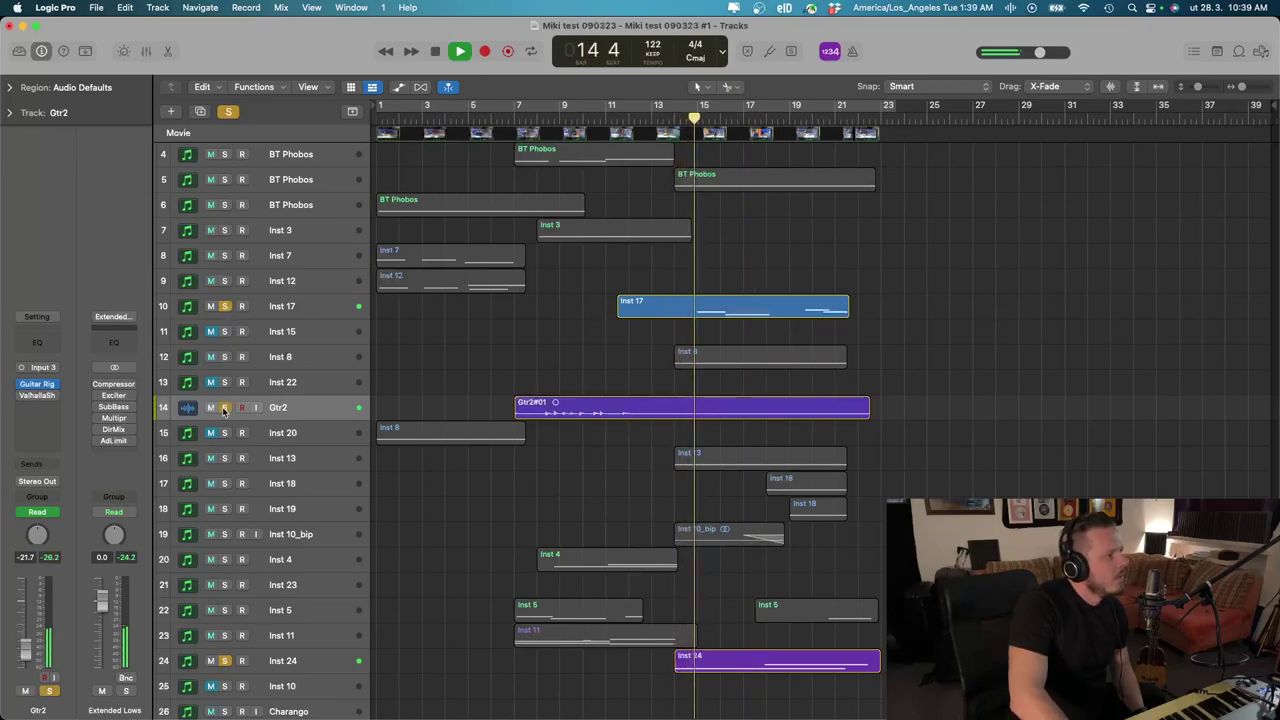
pyautogui.click(224, 357)
pyautogui.click(224, 357)
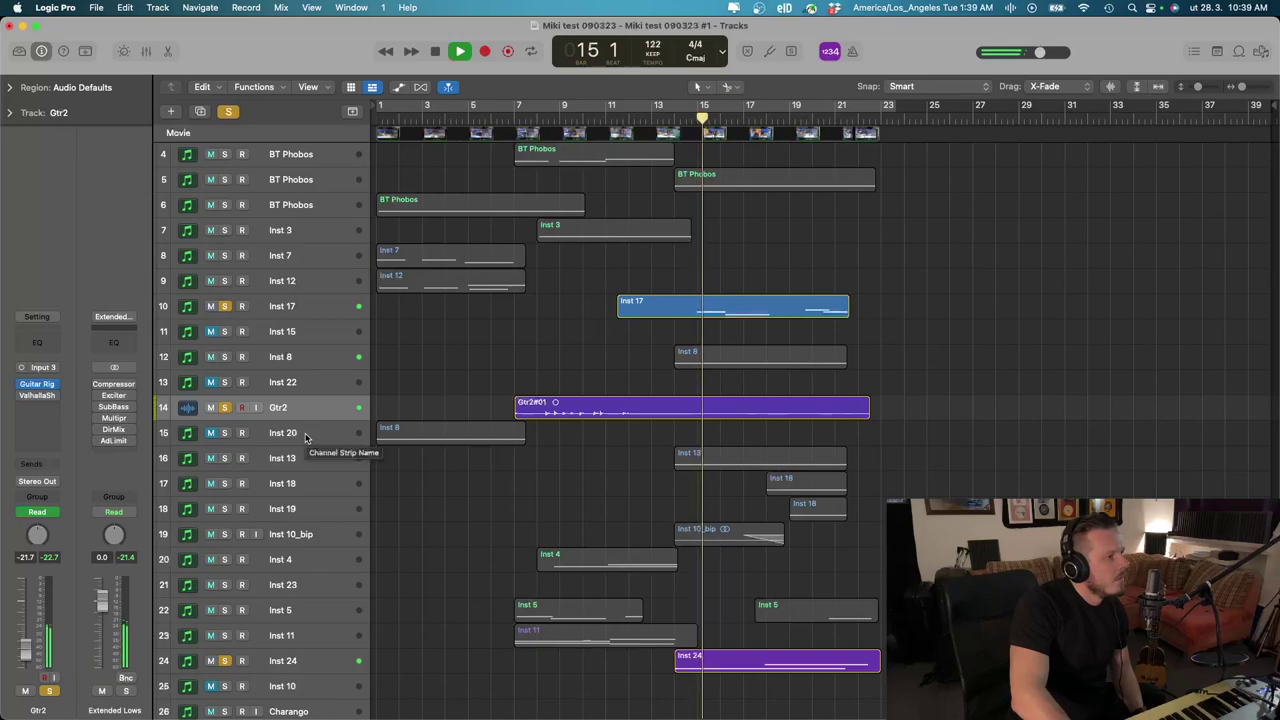
# Add Inst 10_bip and Inst 5 to the soloed tracks, briefly trying Inst 4 and Inst 11 as well
pyautogui.click(225, 560)
pyautogui.click(225, 560)
pyautogui.click(225, 534)
pyautogui.press('space')
pyautogui.press('space')
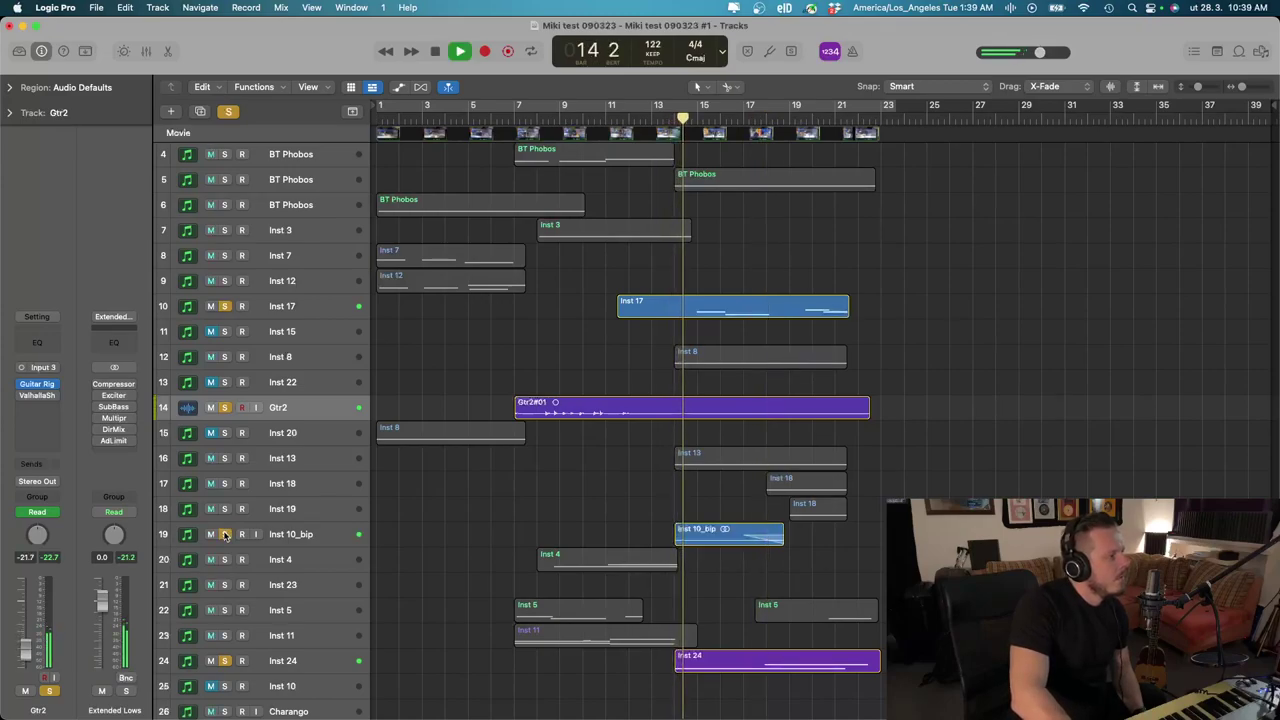
pyautogui.click(225, 635)
pyautogui.click(225, 635)
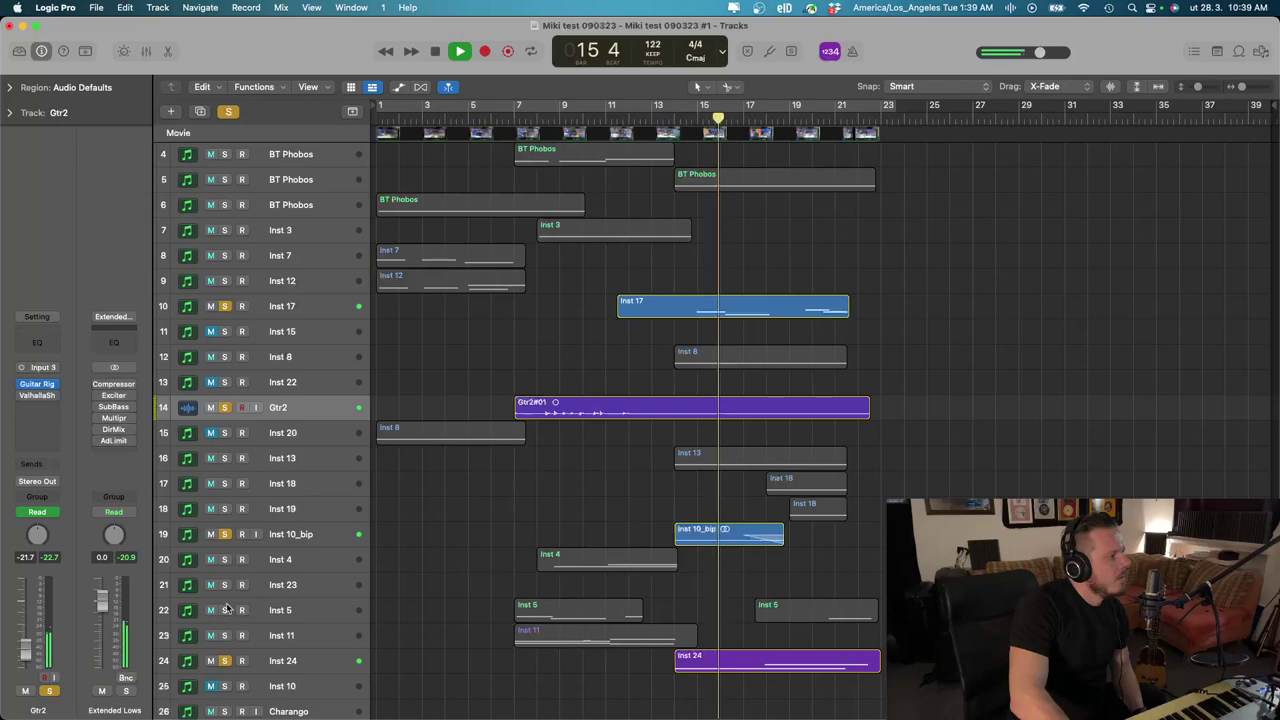
pyautogui.click(225, 610)
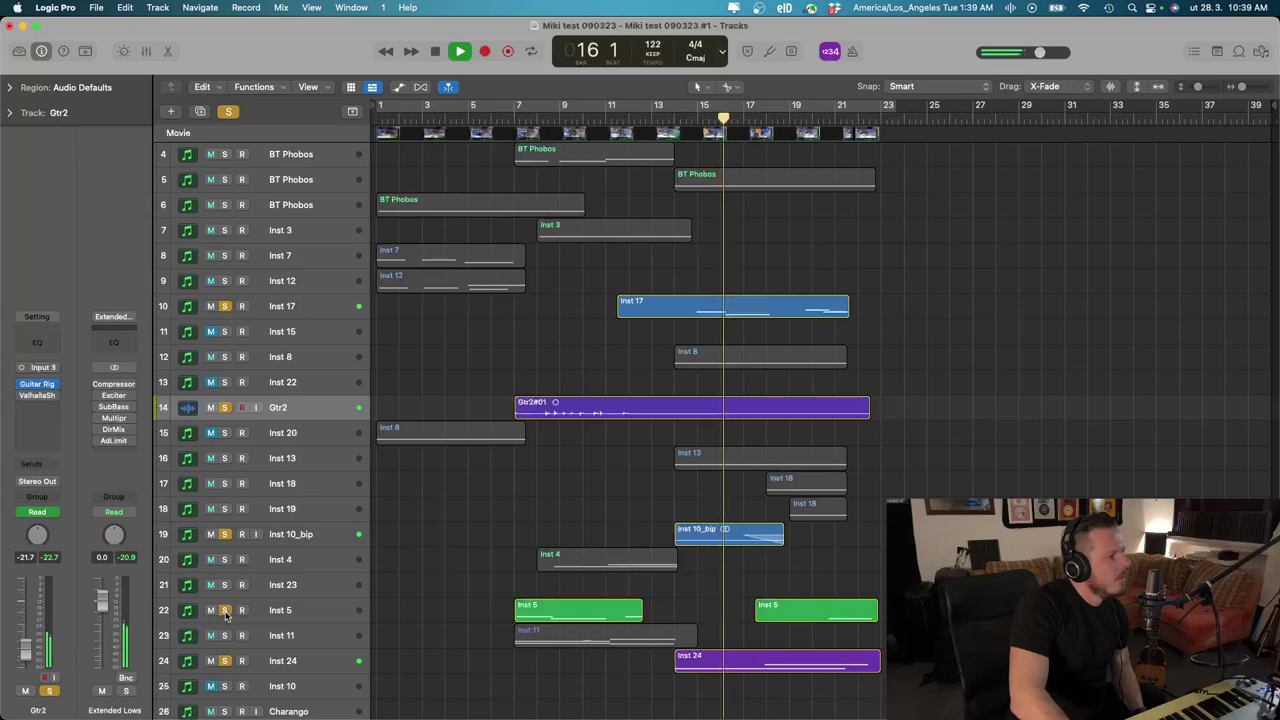
# Check the channel strips of Inst 10_bip, Inst 24 and Inst 5 while listening to the soloed tracks
pyautogui.click(288, 535)
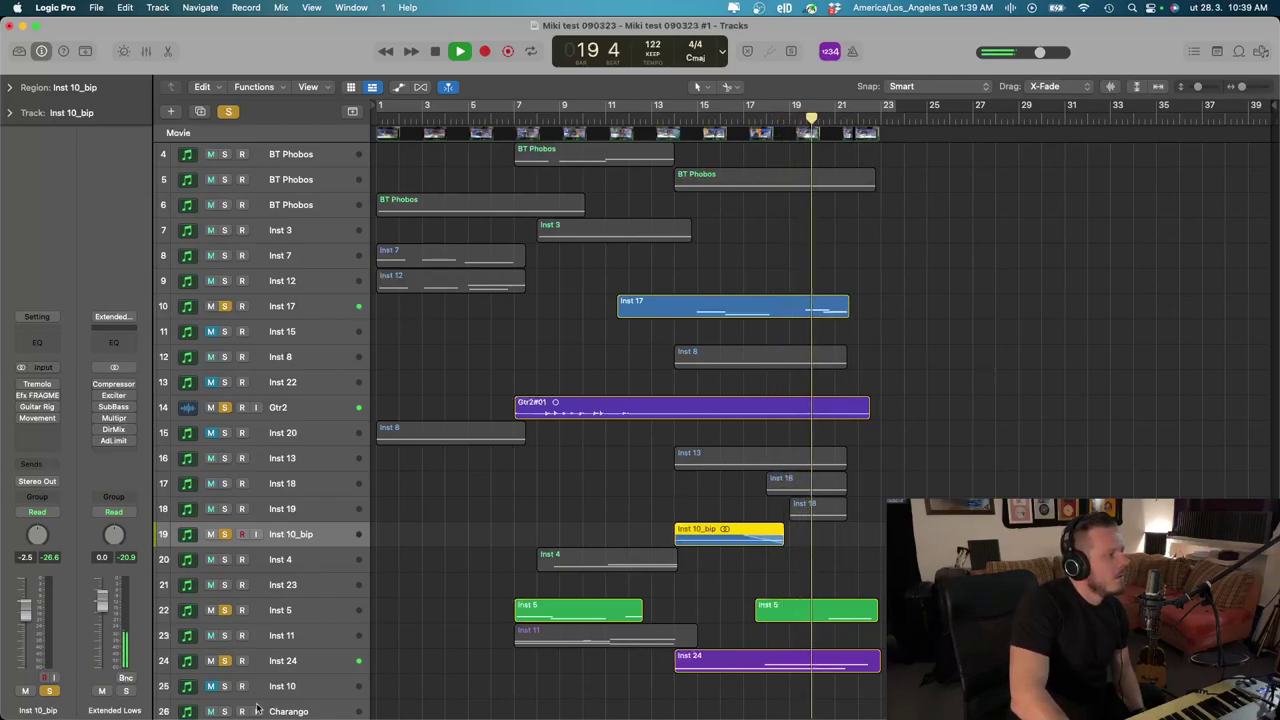
pyautogui.click(314, 661)
pyautogui.press('space')
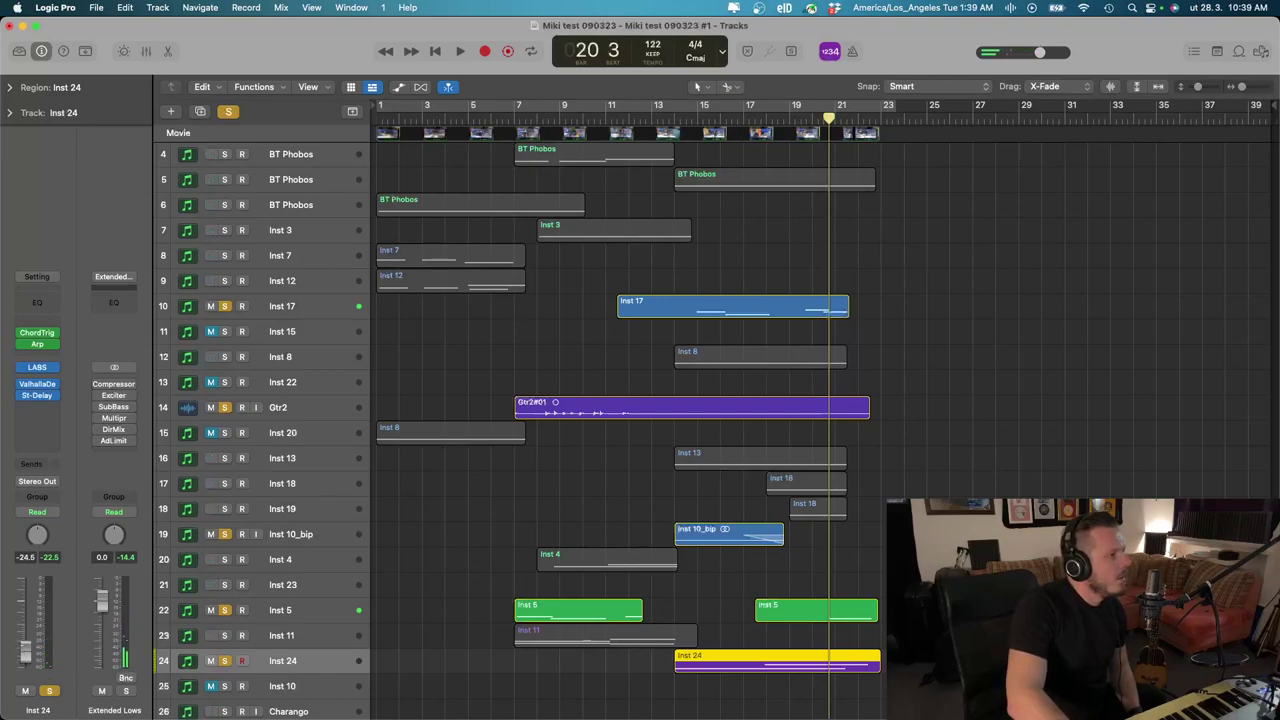
pyautogui.press('space')
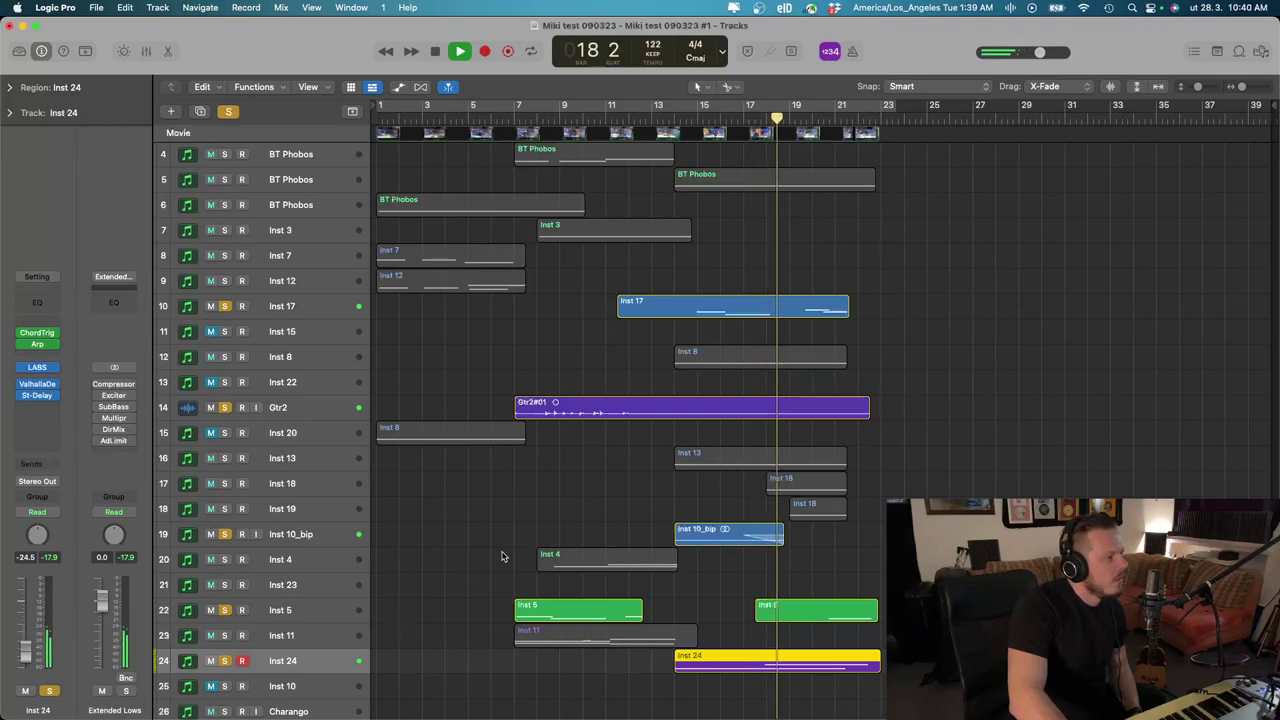
pyautogui.click(313, 635)
pyautogui.click(300, 610)
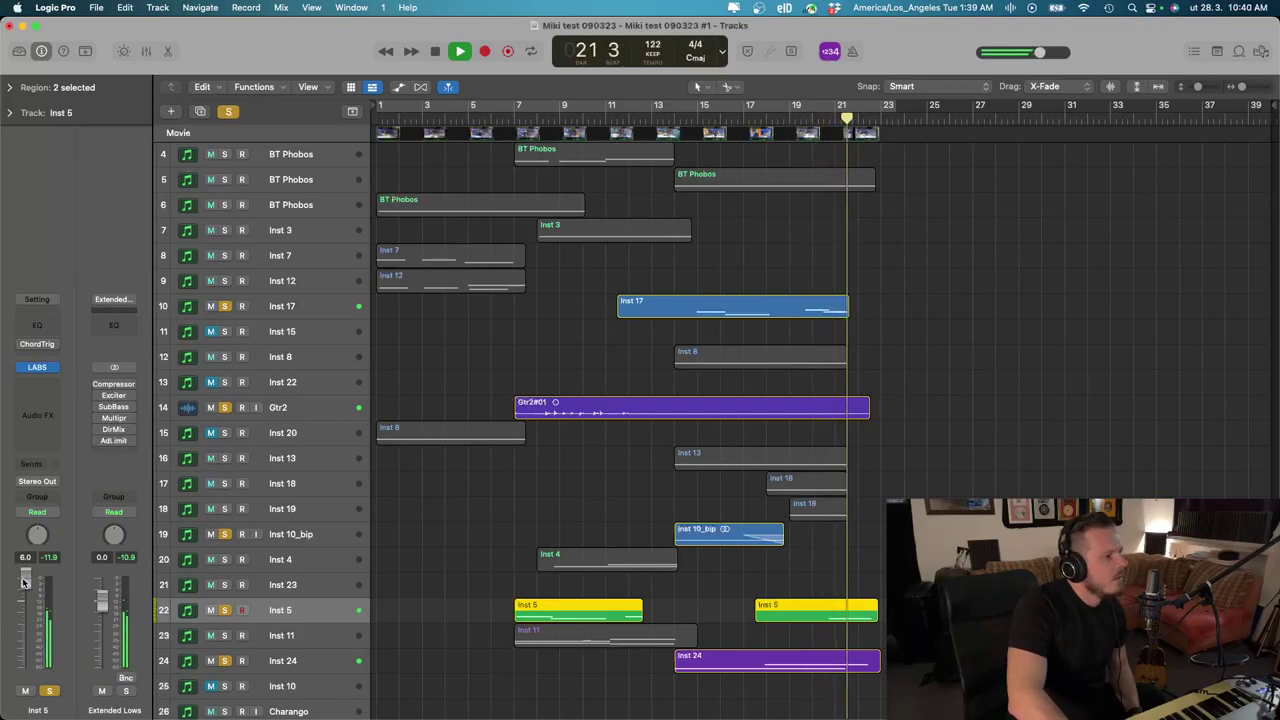
# Shorten the D#3 note in the Inst 24 region to end in bar 21
pyautogui.doubleClick(850, 662)
pyautogui.scroll(2, 620, 590)
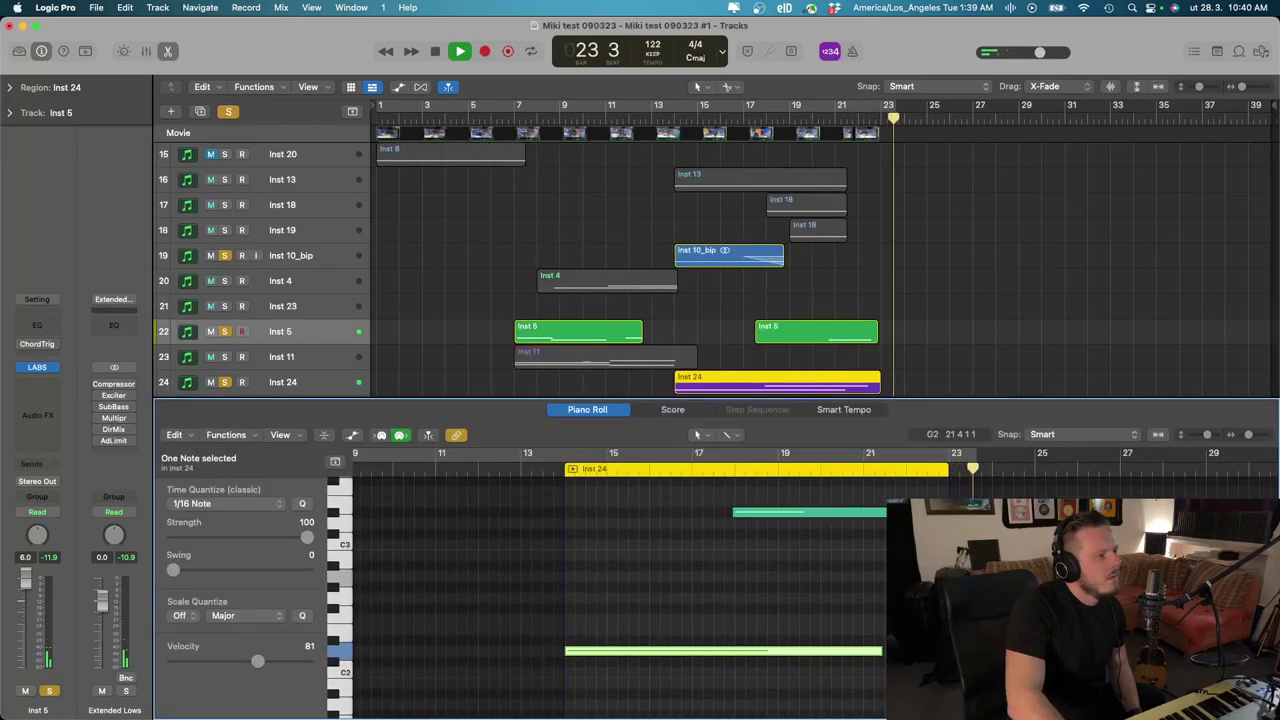
pyautogui.click(924, 512)
pyautogui.moveTo(884, 512); pyautogui.dragTo(872, 513)
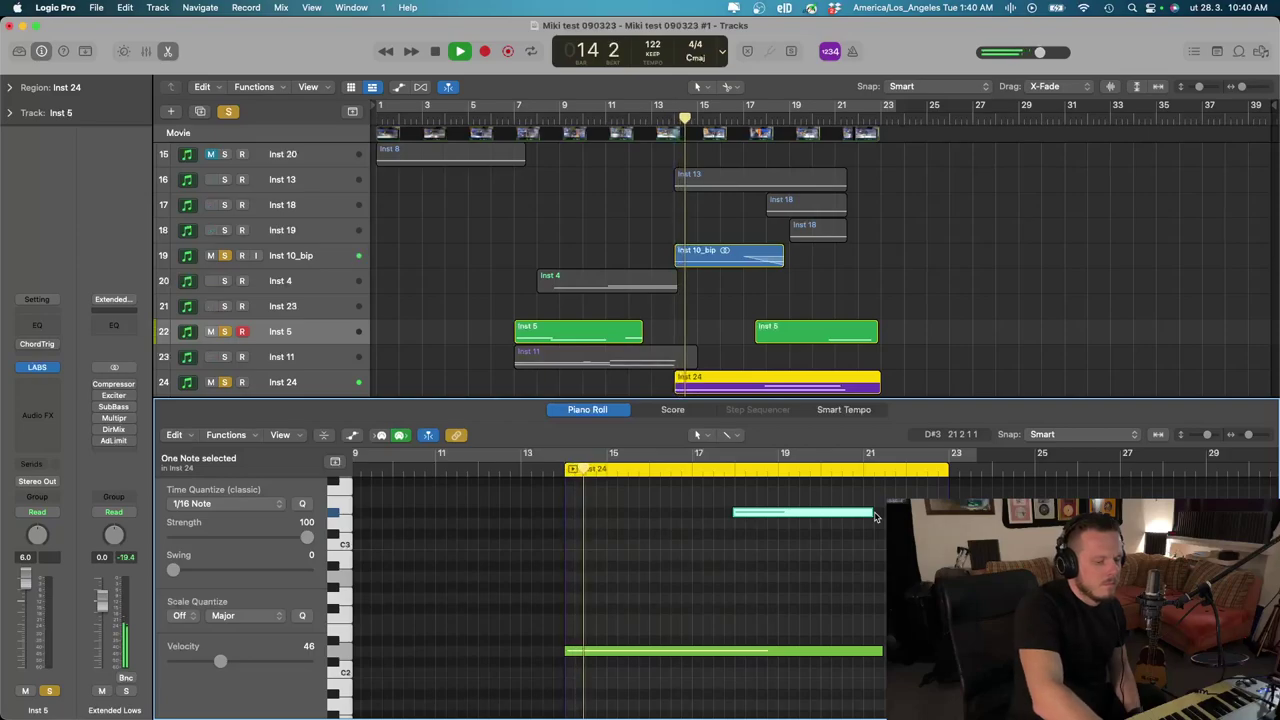
pyautogui.press('p')
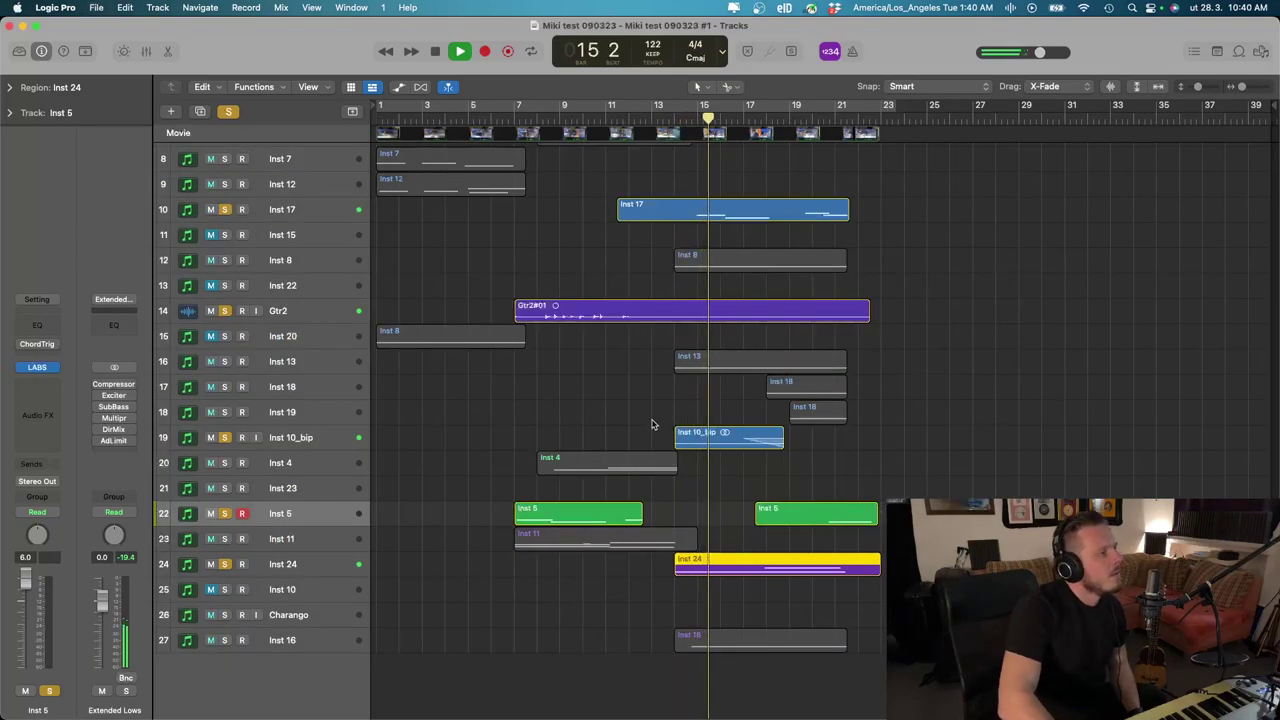
# Select and solo only the BT Phobos track whose region starts at bar 14, and play it from about bar 13
pyautogui.scroll(6, 657, 423)
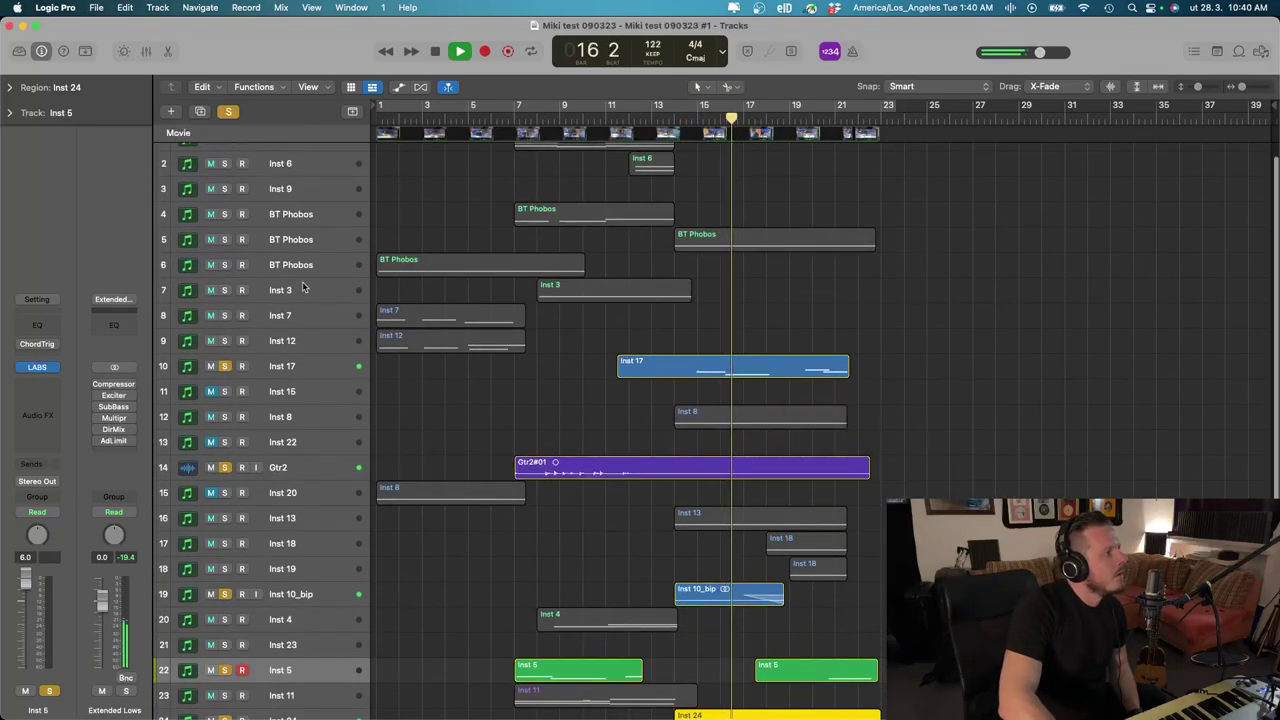
pyautogui.click(224, 240)
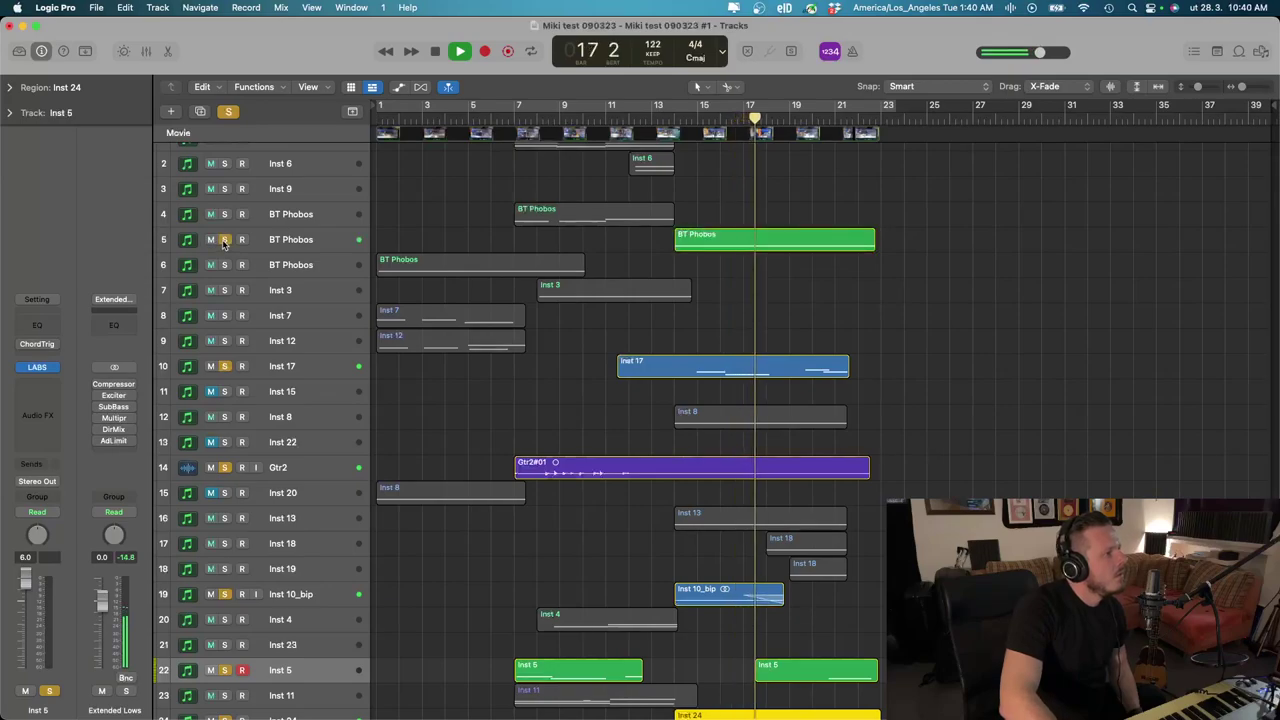
pyautogui.click(271, 240)
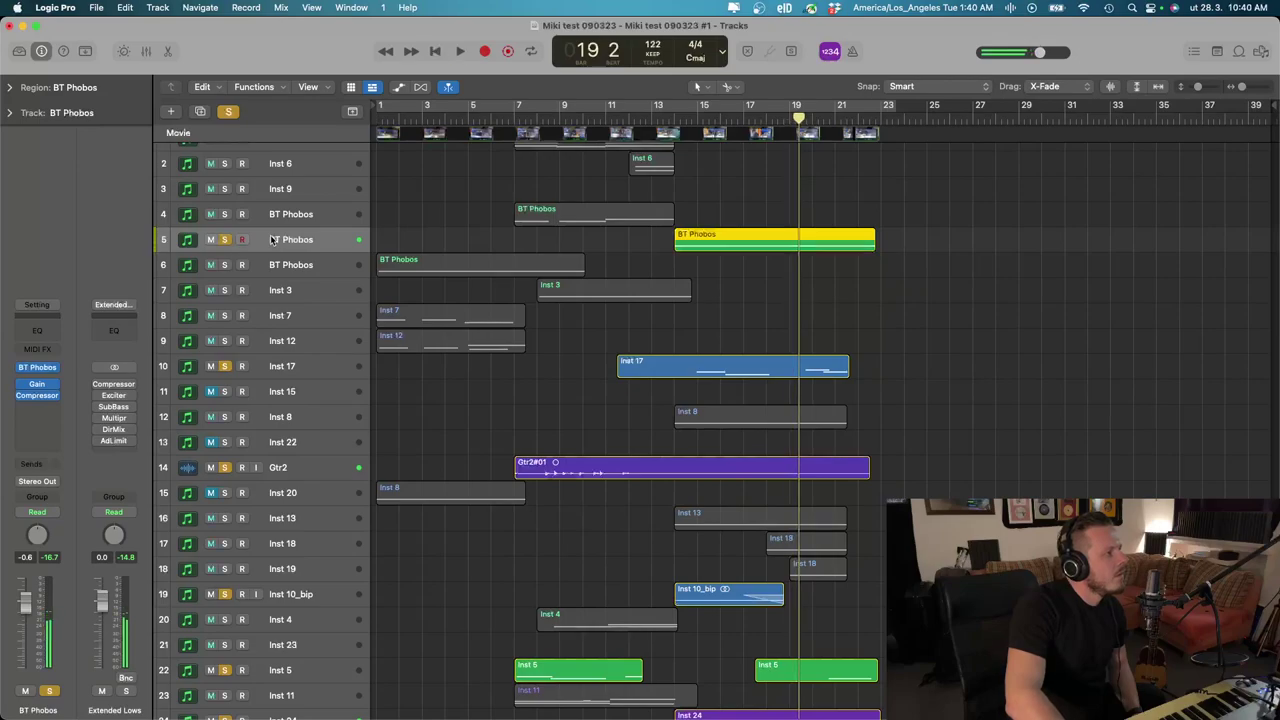
pyautogui.click(227, 112)
pyautogui.press('space')
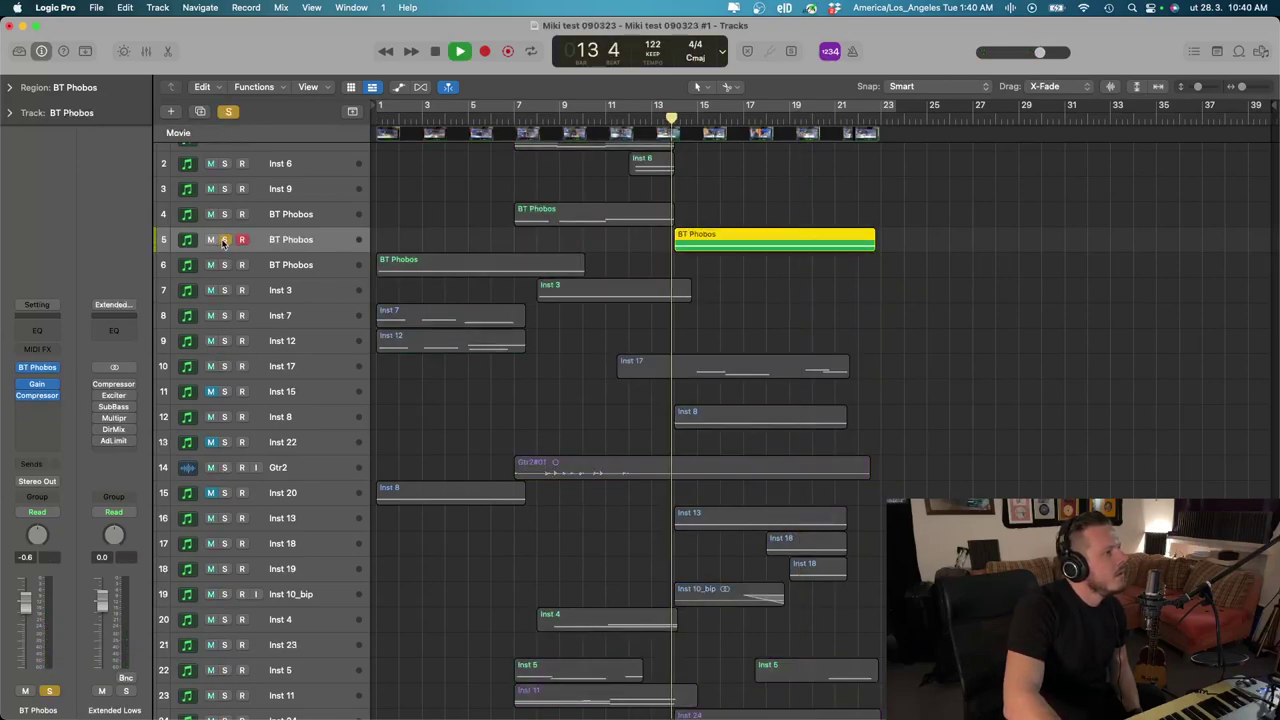
# Insert a stereo Guitar Rig 6 FX effect after the Compressor on the soloed BT Phobos track
pyautogui.click(40, 405)
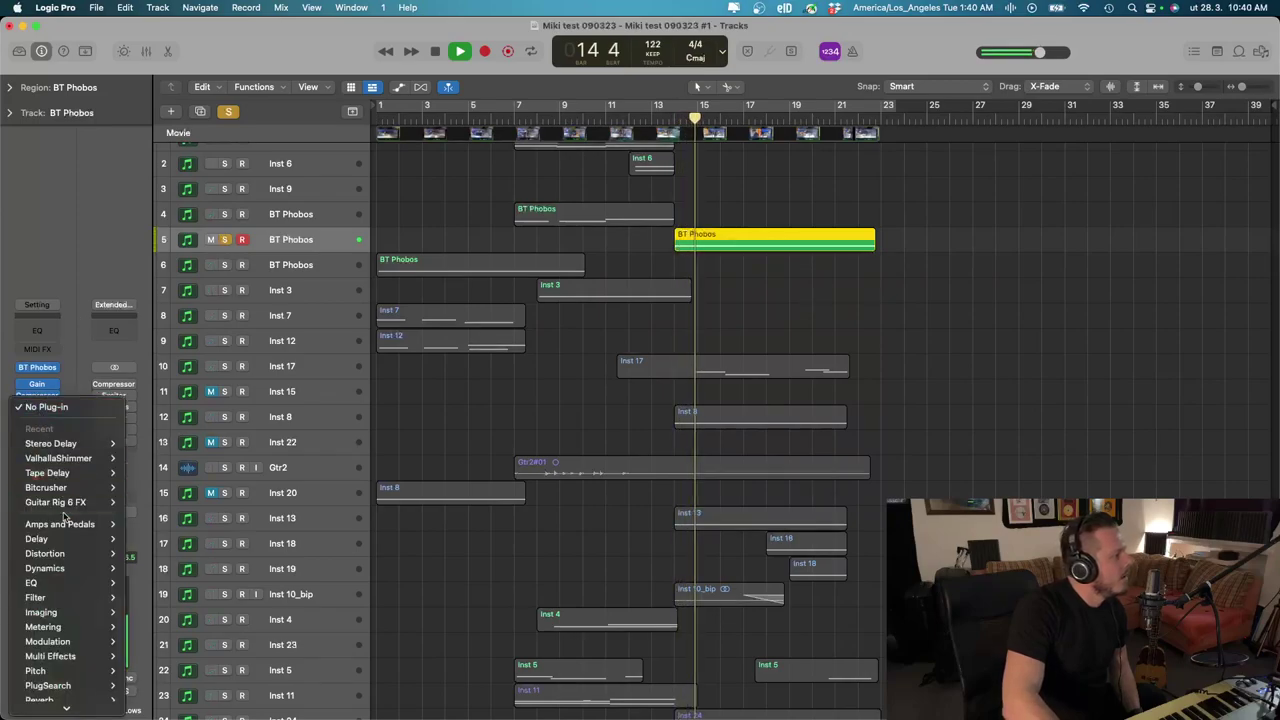
pyautogui.moveTo(82, 503)
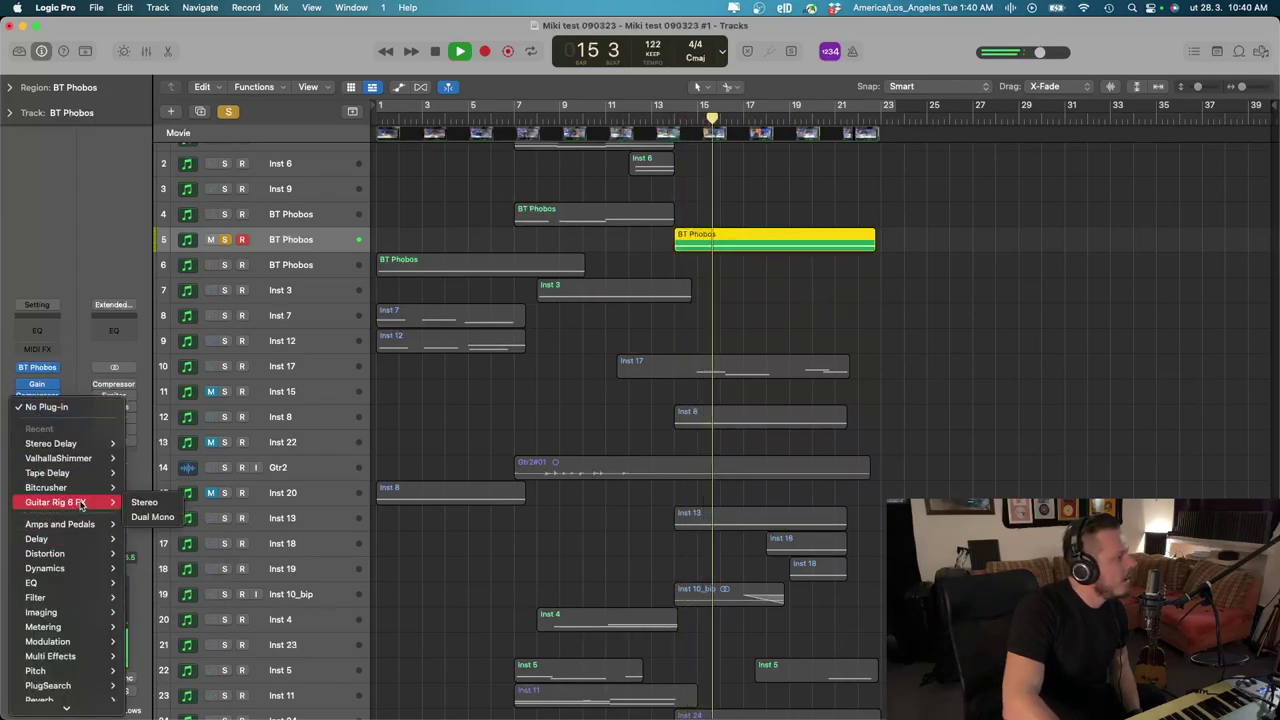
pyautogui.click(148, 502)
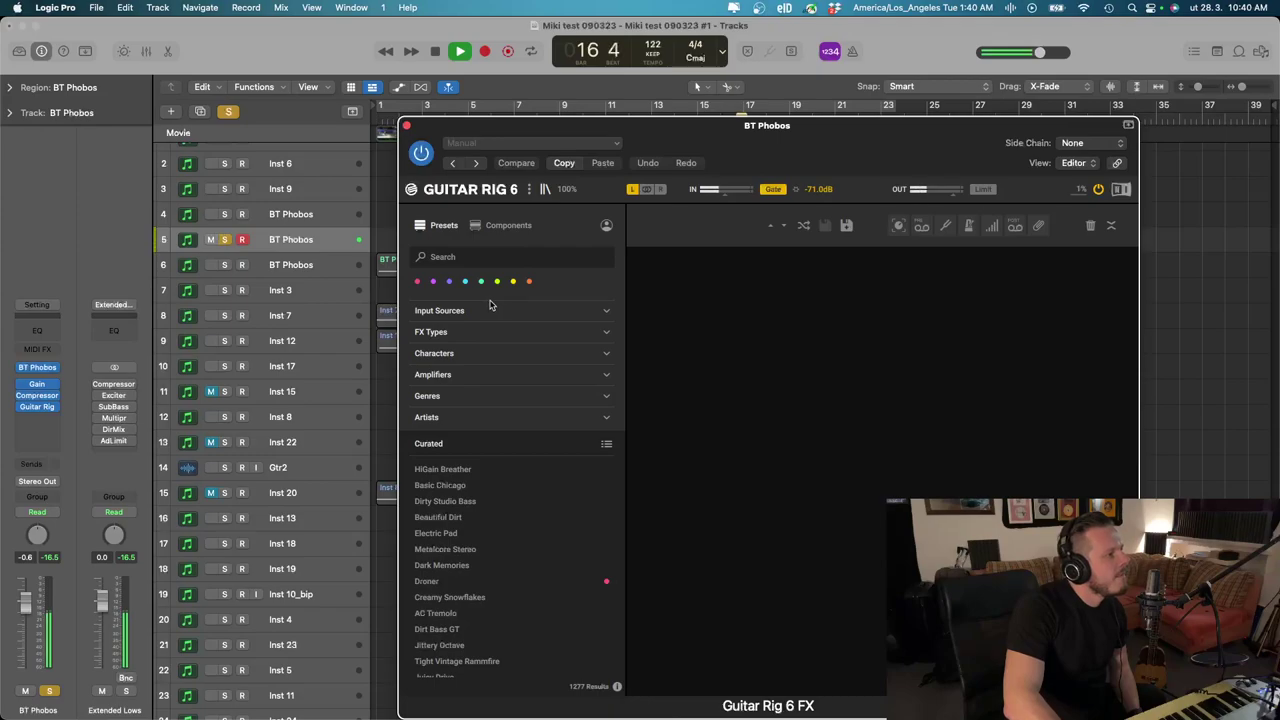
# Filter the Guitar Rig presets to Drums and audition Systems Overload, Band Split Amps, Dirt Injector and Gated Diffusion Drums, settling on 8 Bit Raum
pyautogui.moveTo(588, 130); pyautogui.dragTo(332, 128)
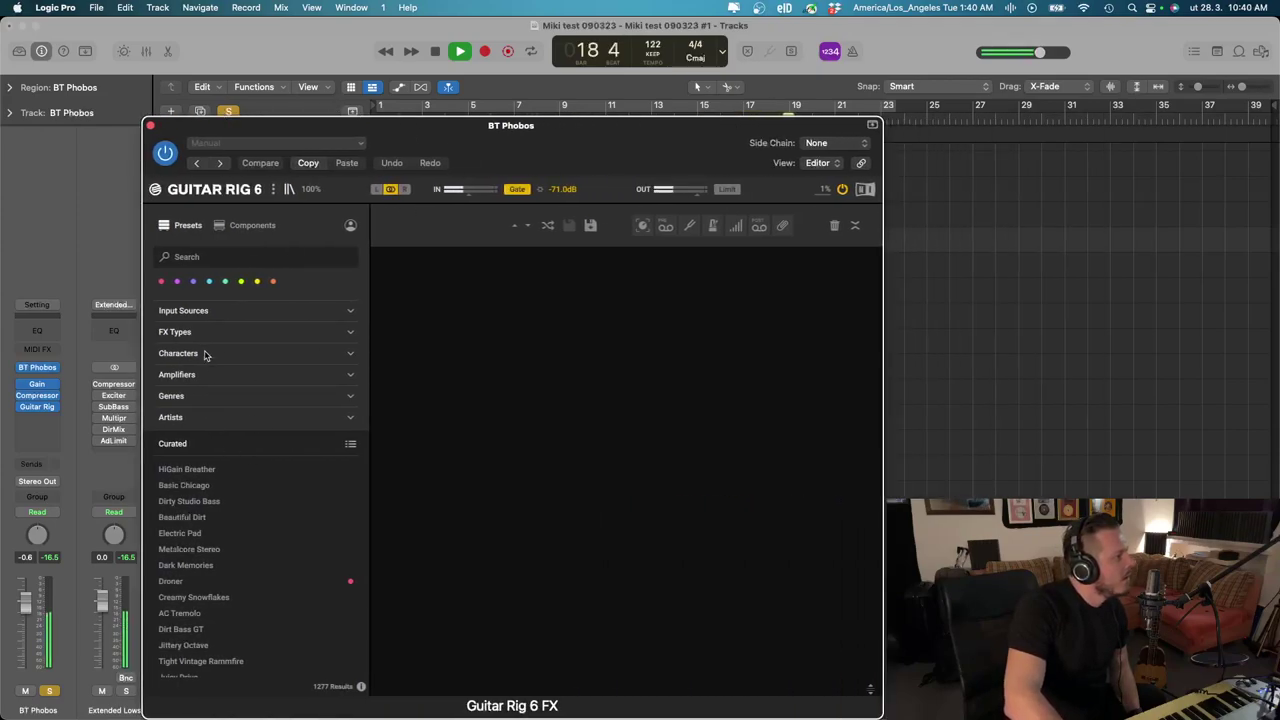
pyautogui.click(190, 311)
pyautogui.click(201, 330)
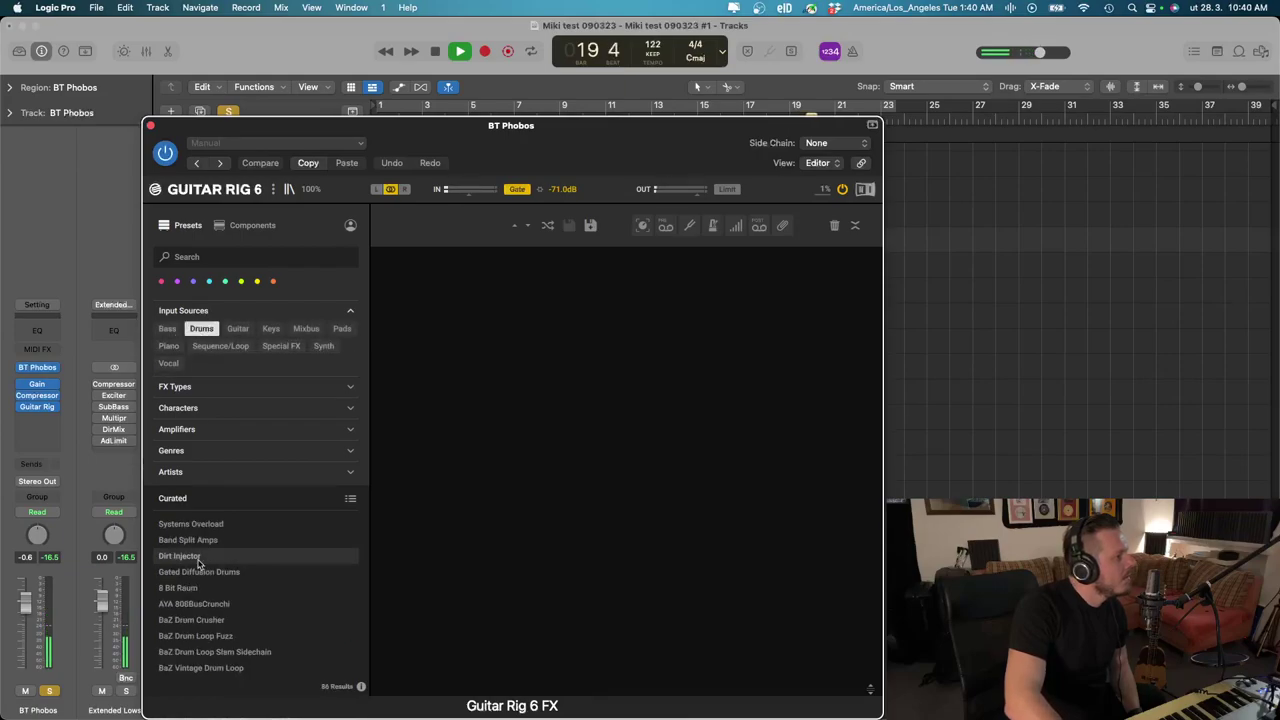
pyautogui.click(217, 528)
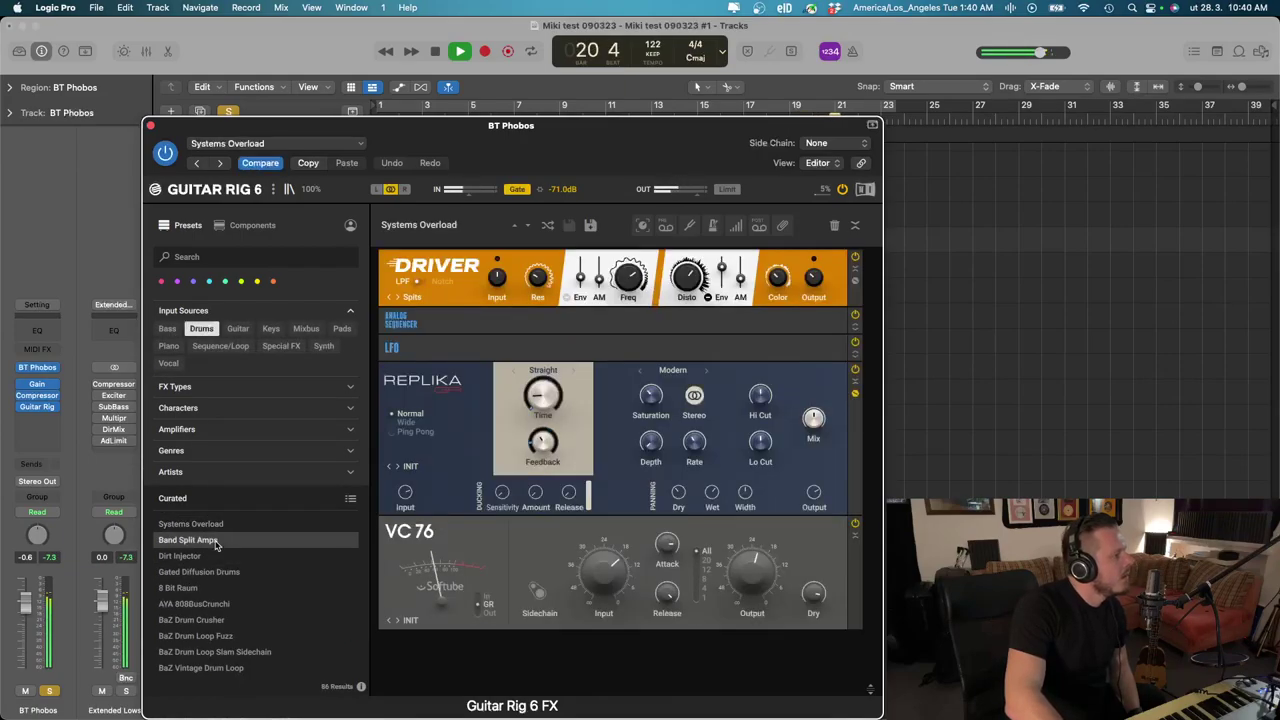
pyautogui.click(215, 541)
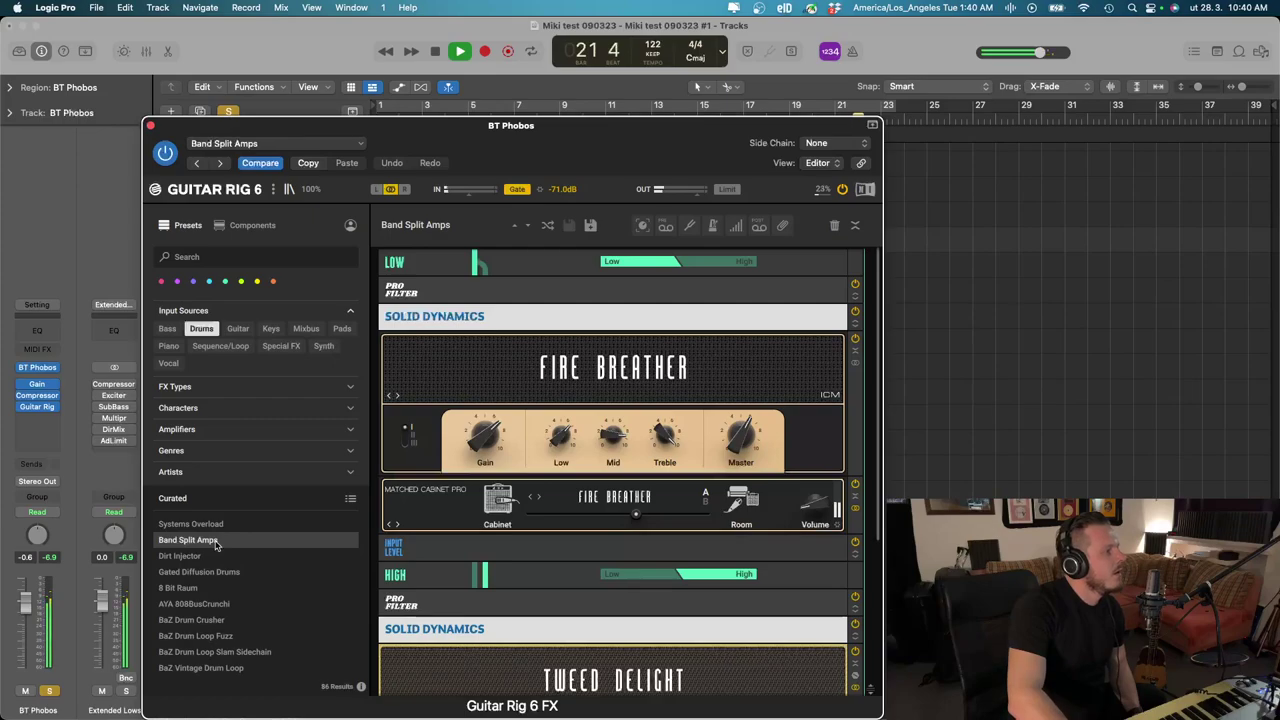
pyautogui.click(213, 556)
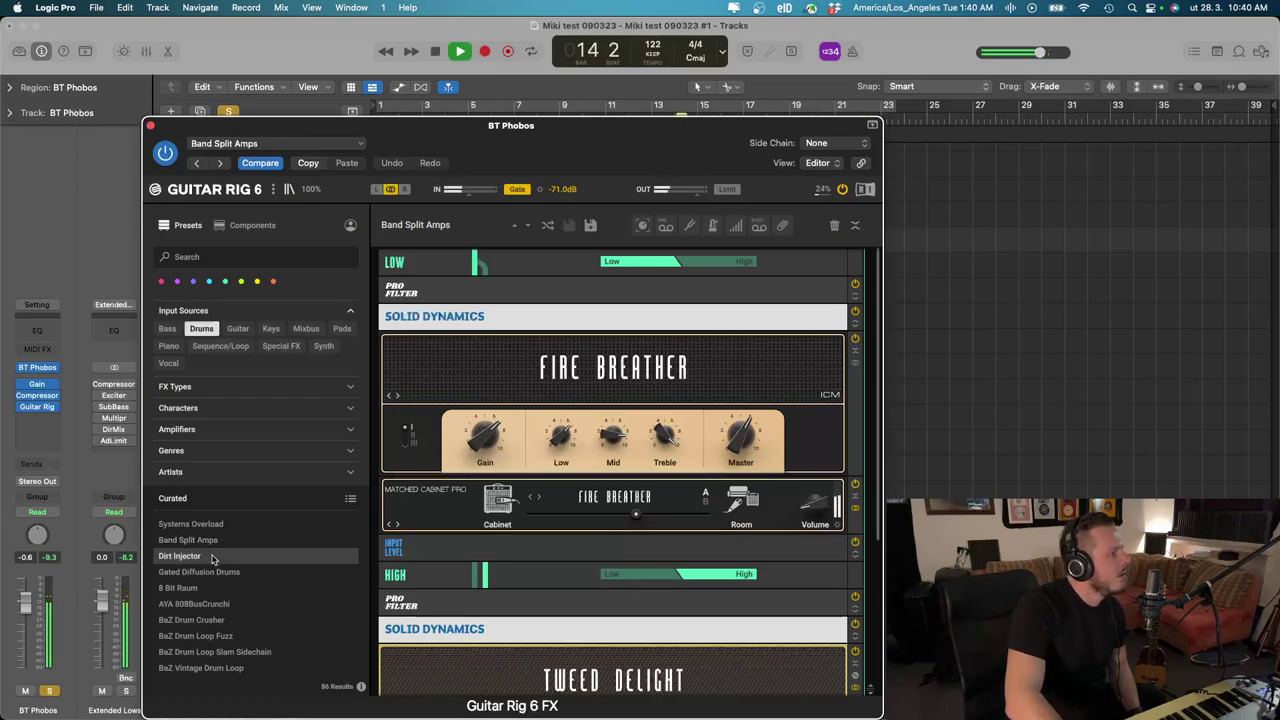
pyautogui.click(213, 573)
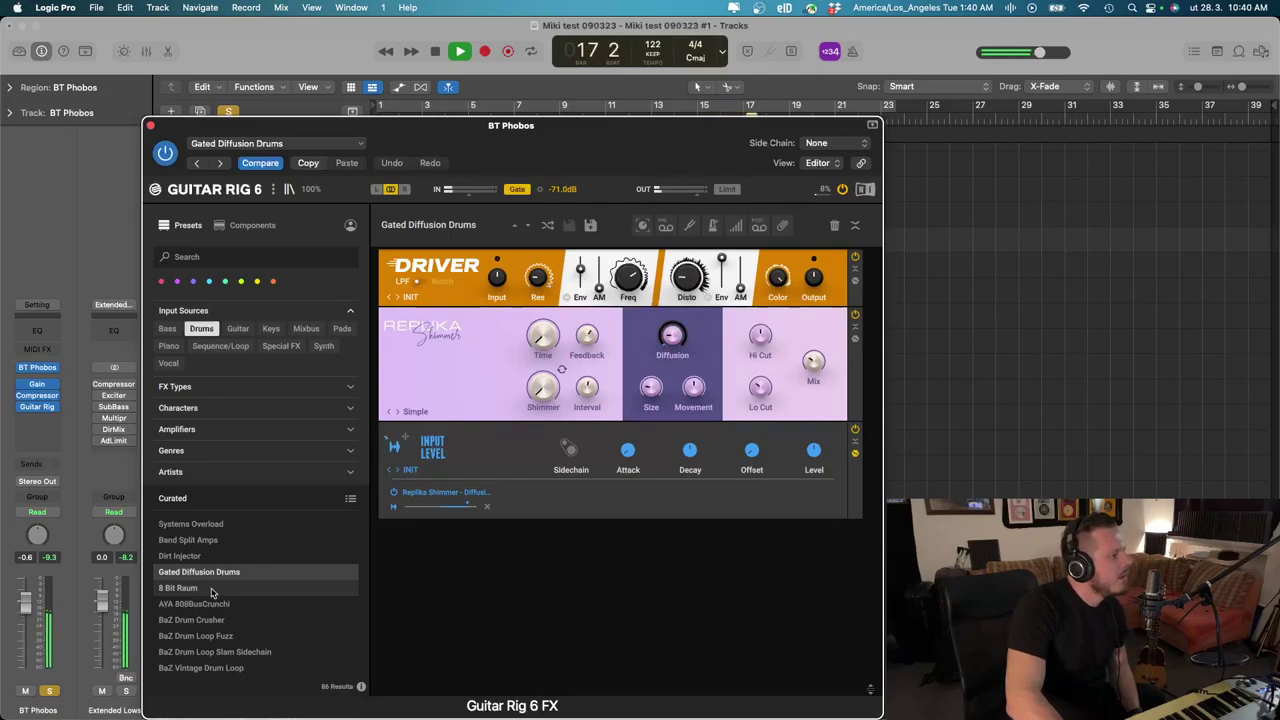
pyautogui.click(211, 590)
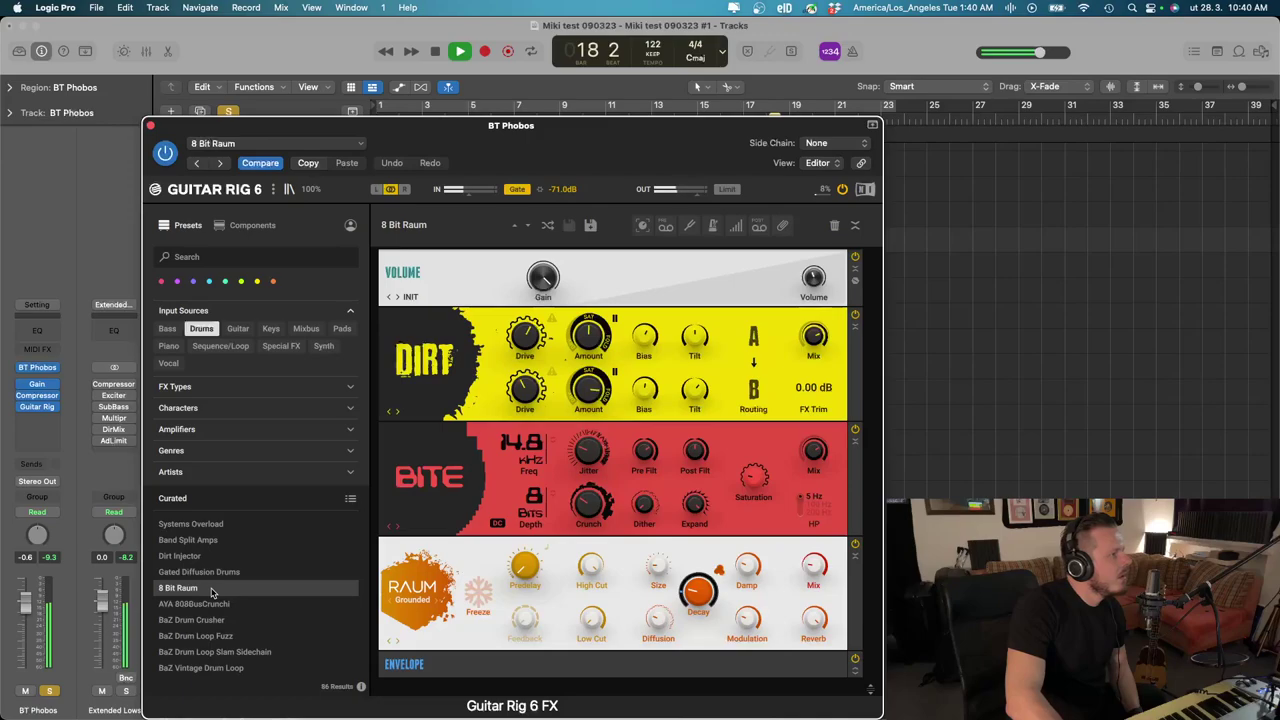
pyautogui.click(150, 127)
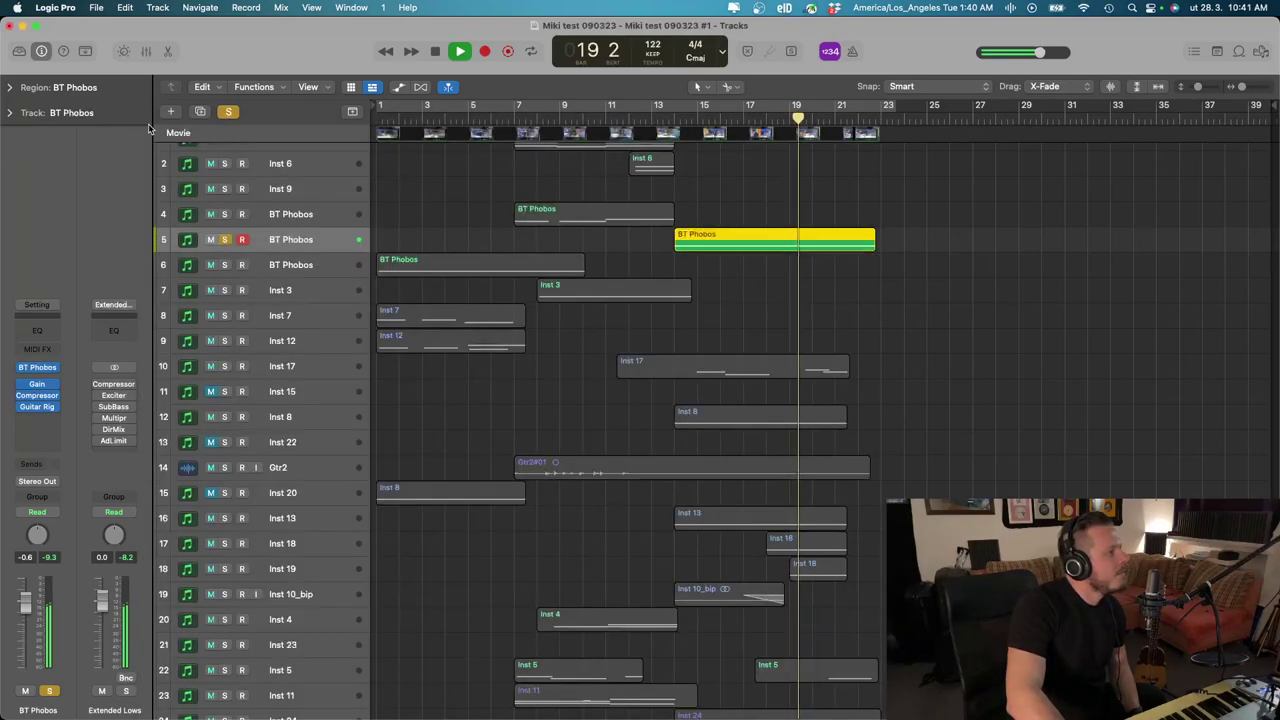
# Clear all solos and mute the Inst 13, Inst 18, Inst 19 and Inst 10_bip tracks
pyautogui.click(227, 111)
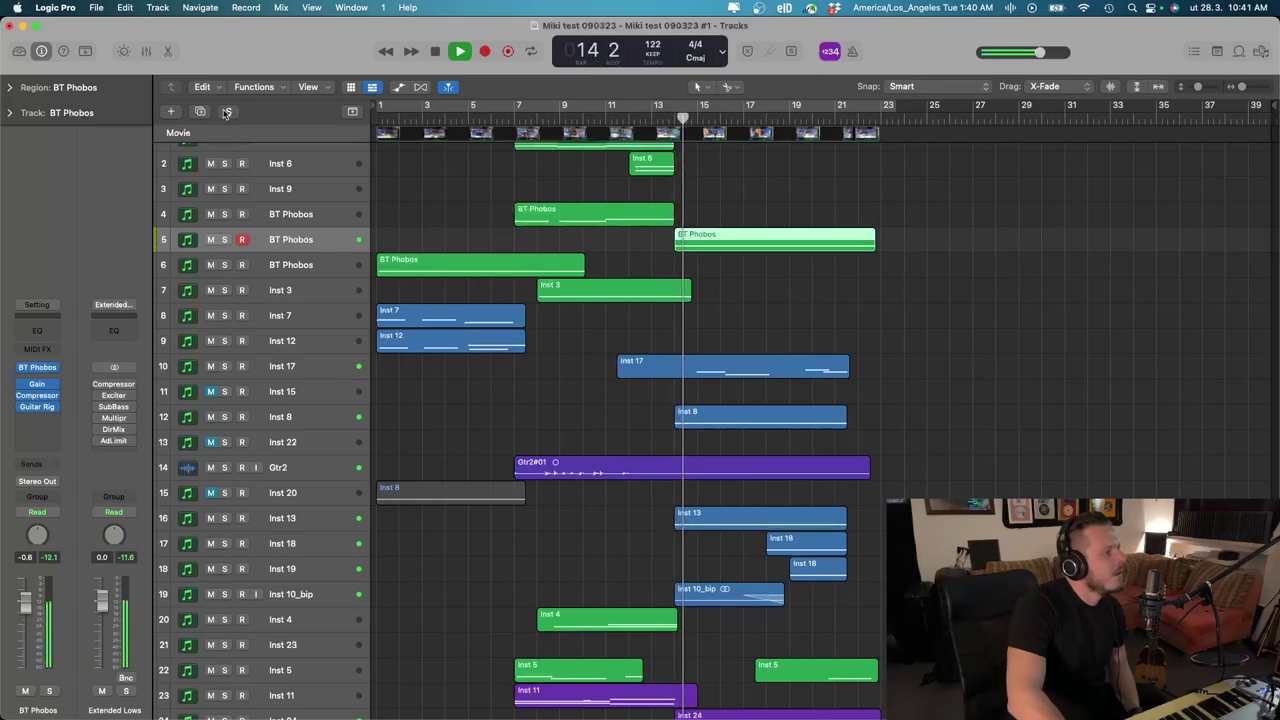
pyautogui.scroll(-1, 249, 327)
pyautogui.scroll(-2, 249, 327)
pyautogui.click(210, 460)
pyautogui.click(210, 485)
pyautogui.click(210, 510)
pyautogui.click(210, 536)
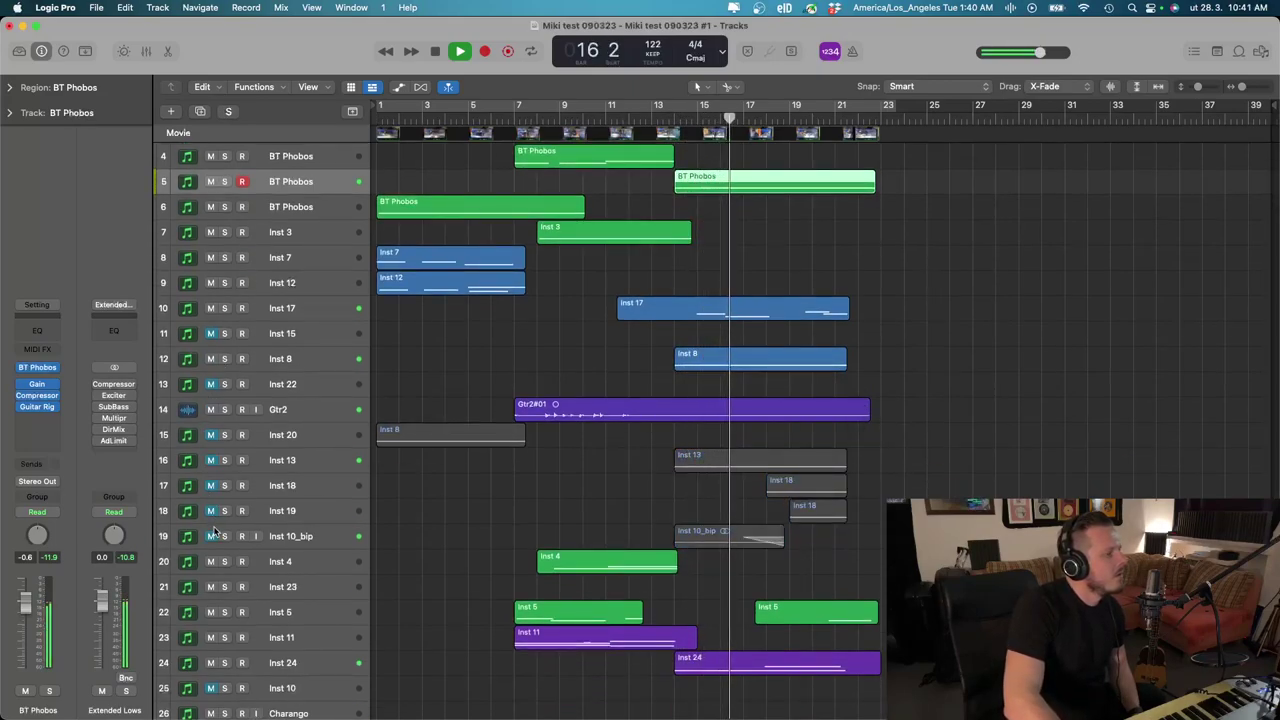
# Mute the Inst 17 and Gtr2 tracks and replay the section from about bar 14
pyautogui.scroll(2, 281, 363)
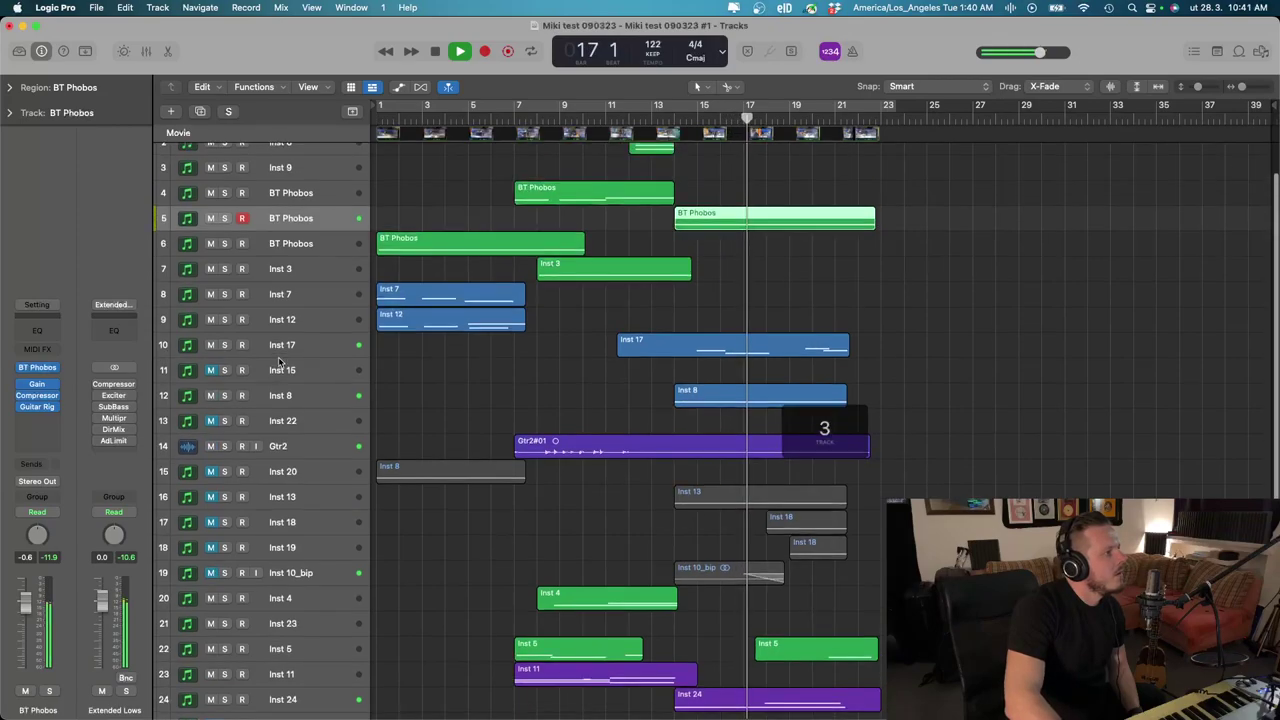
pyautogui.click(210, 345)
pyautogui.press('space')
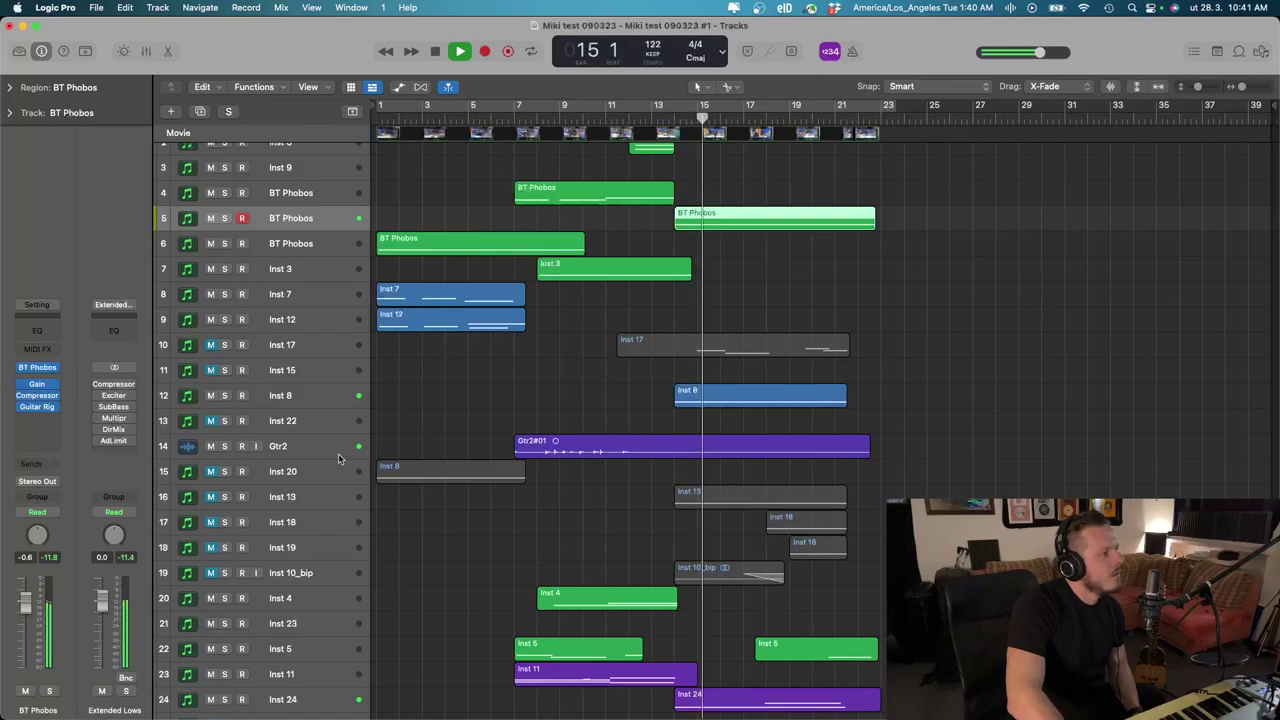
pyautogui.click(210, 446)
pyautogui.press('space')
pyautogui.press('space')
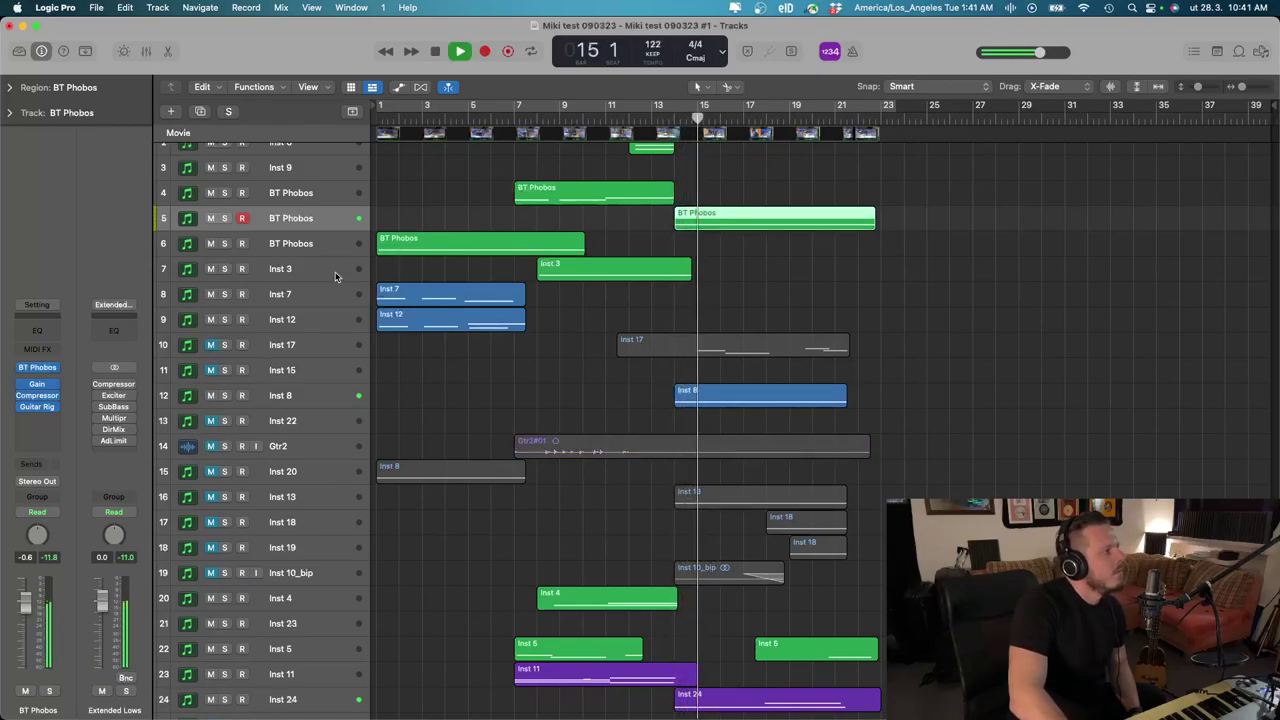
# Unmute Inst 17 and replay the section from about bar 14
pyautogui.scroll(-2, 338, 357)
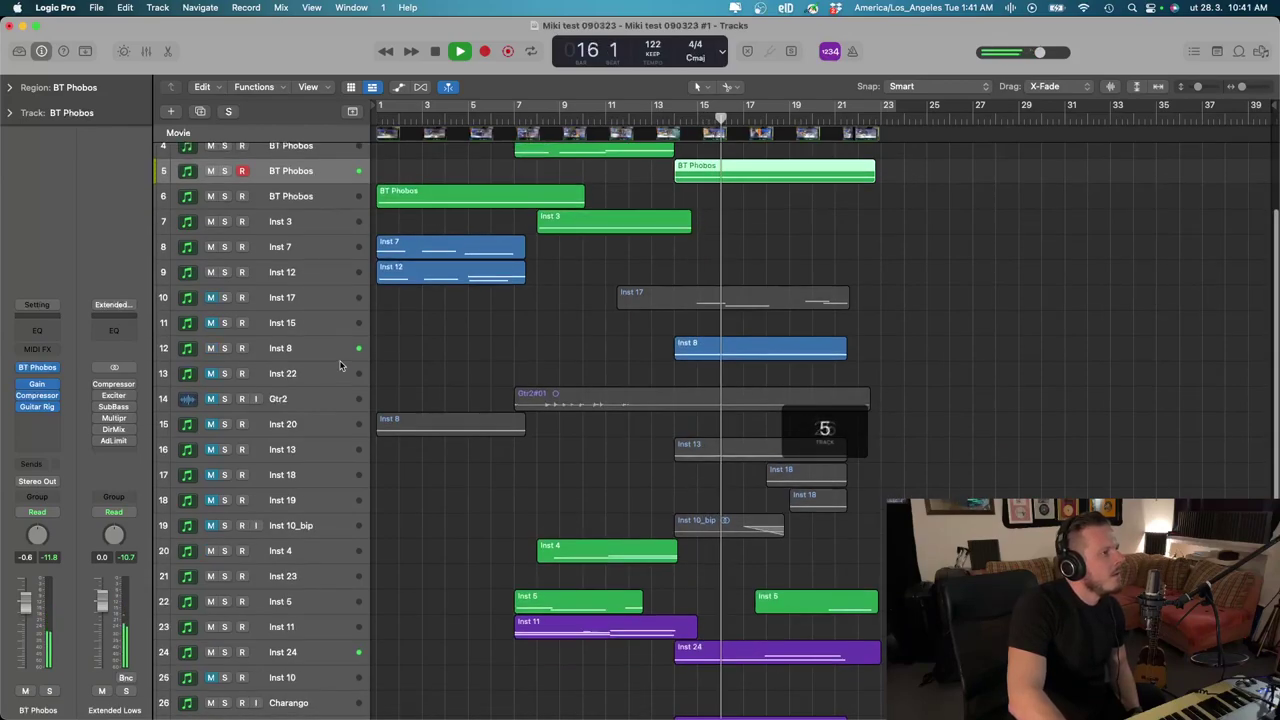
pyautogui.click(211, 297)
pyautogui.press('space')
pyautogui.press('space')
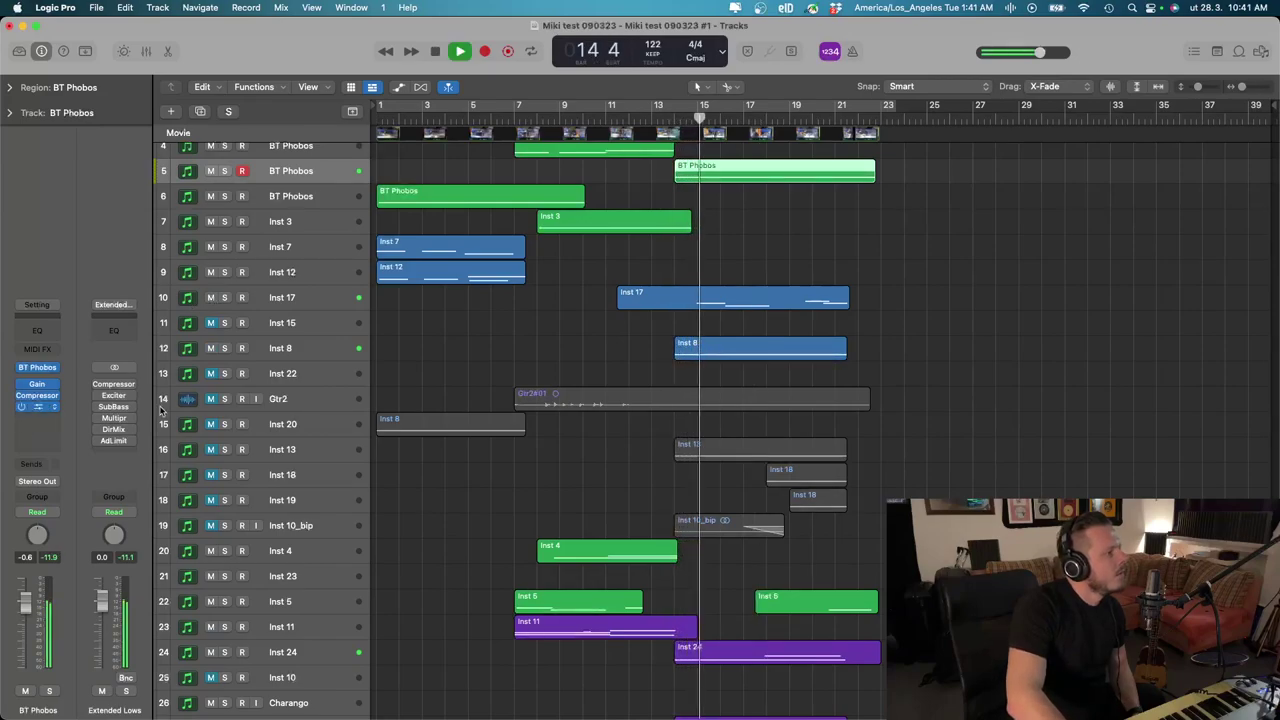
# Audition the Guitar Rig drum presets from AYA 808BusCrunchi onwards on BT Phobos and keep BaZ Vintage Drum Loop
pyautogui.click(36, 406)
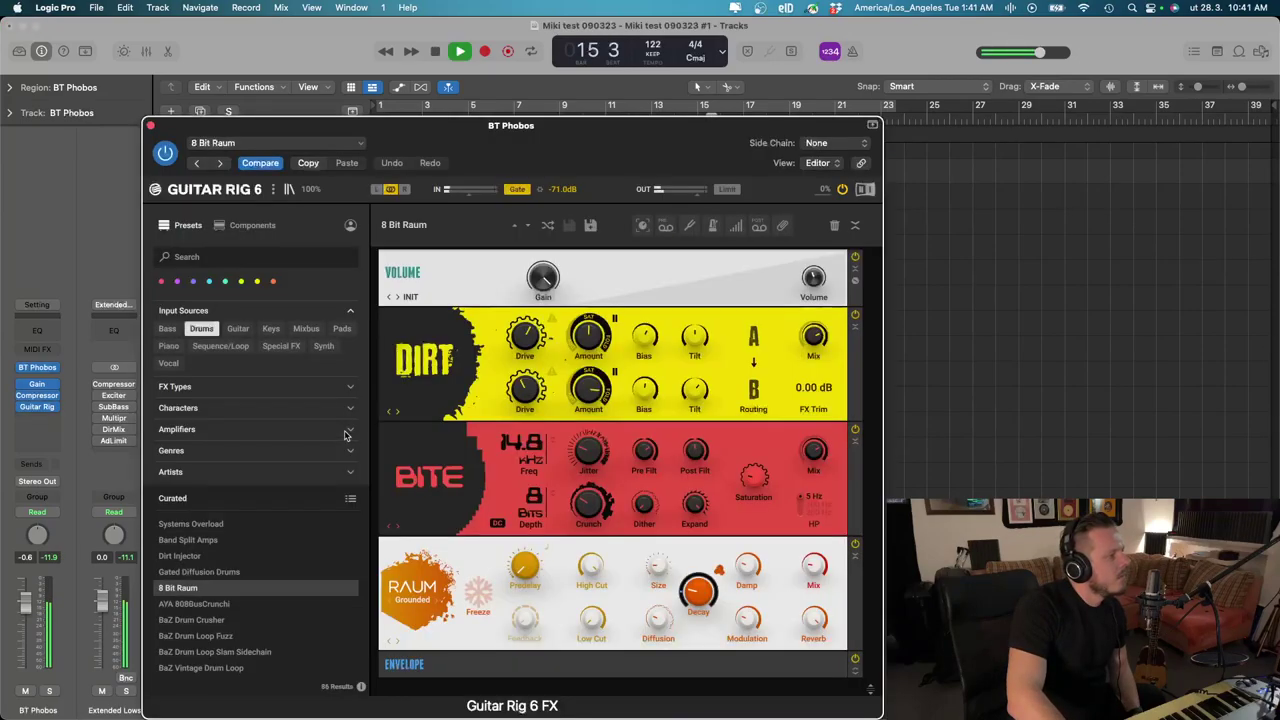
pyautogui.click(250, 604)
pyautogui.click(247, 620)
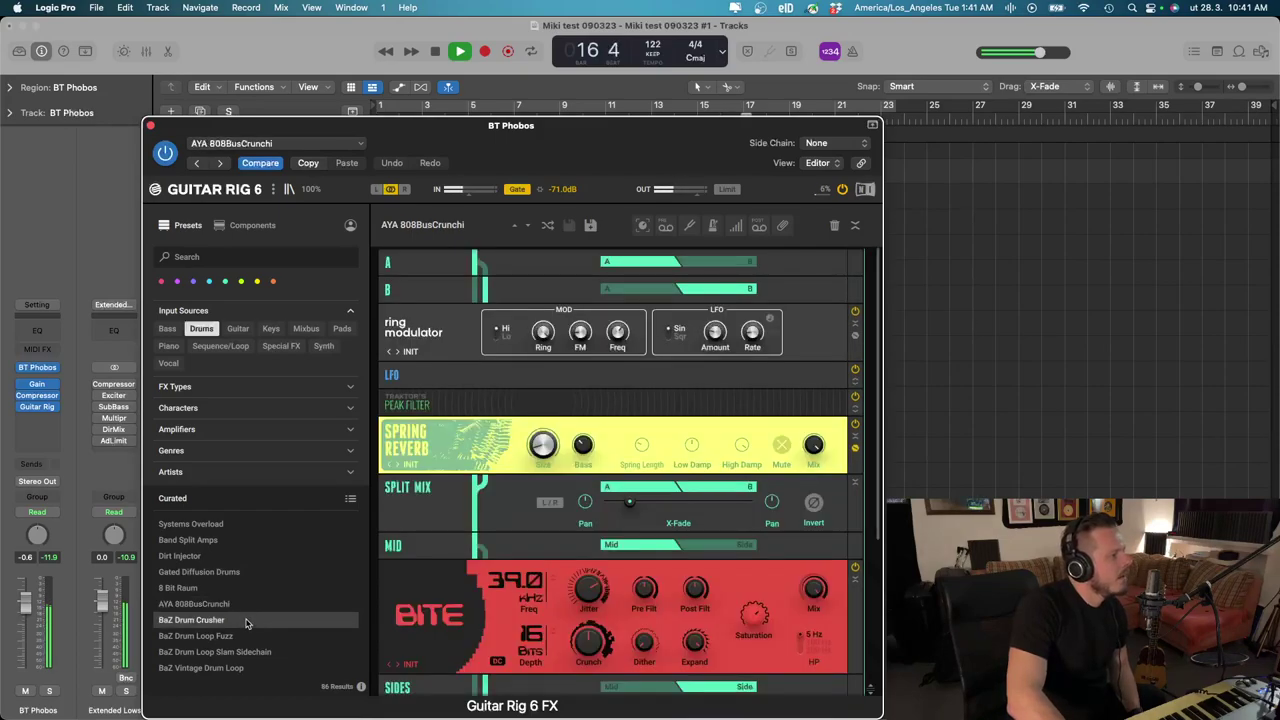
pyautogui.click(247, 636)
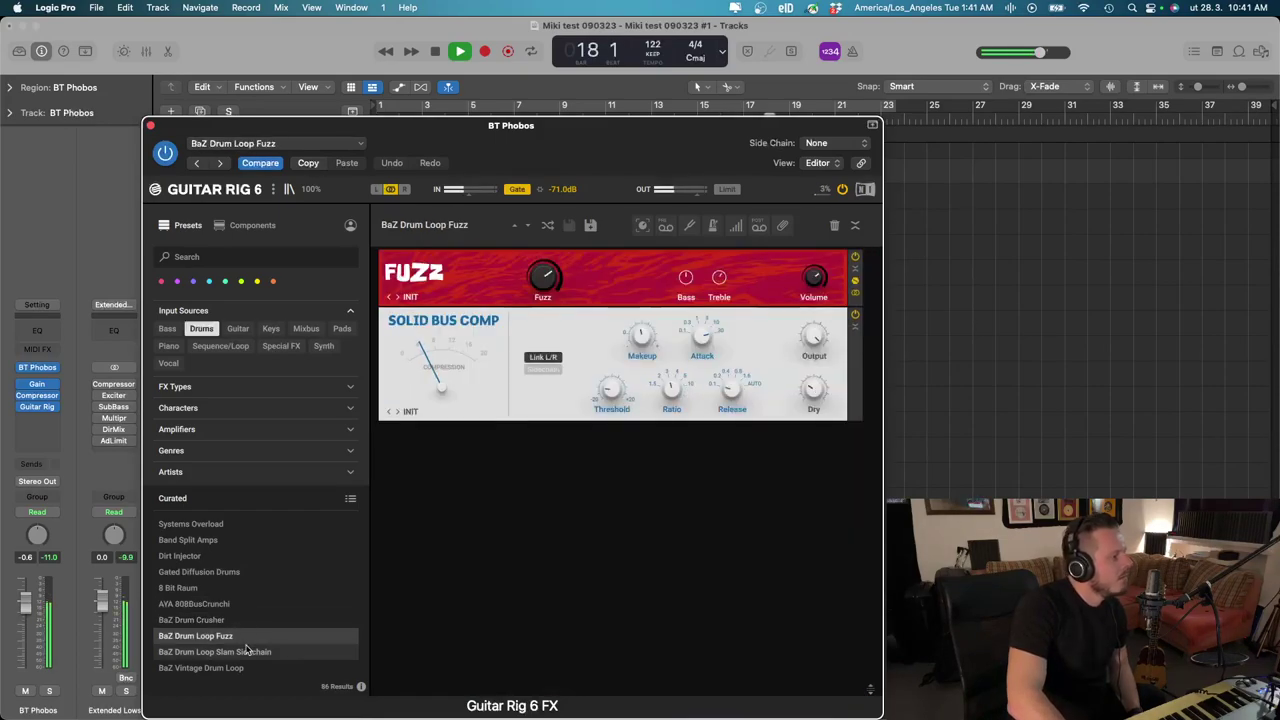
pyautogui.click(247, 652)
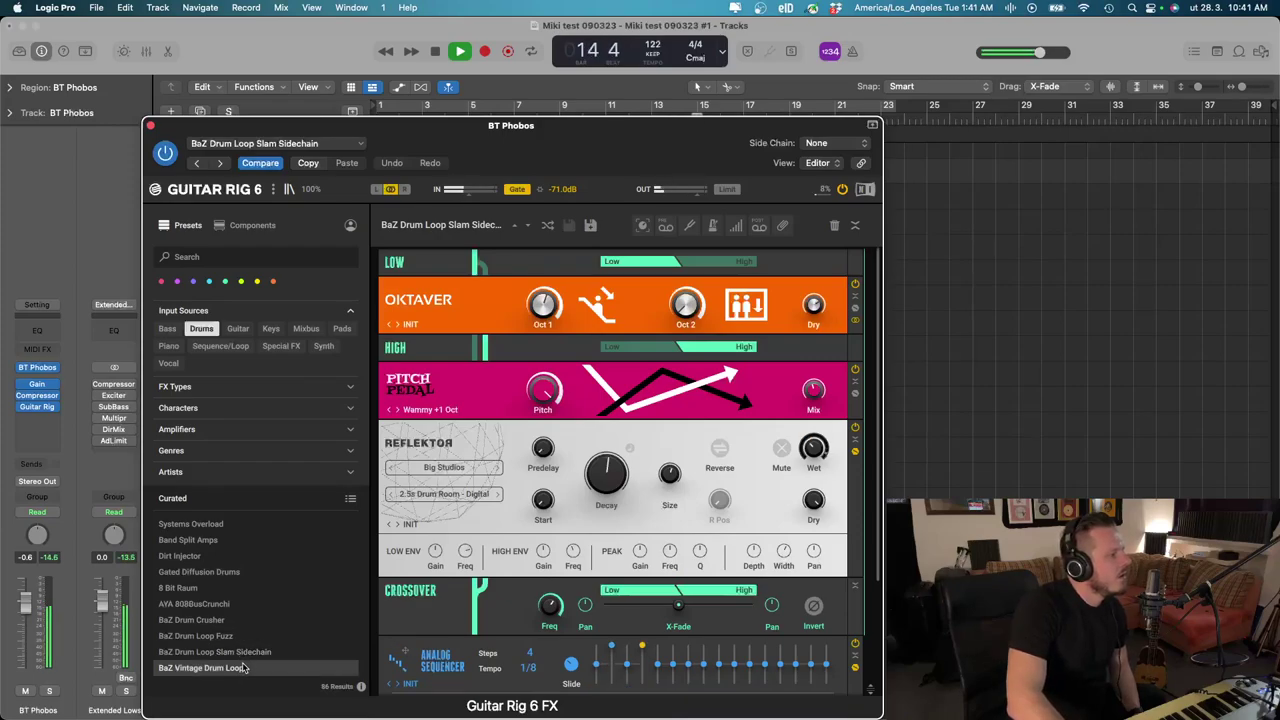
pyautogui.click(242, 668)
pyautogui.scroll(-3, 247, 640)
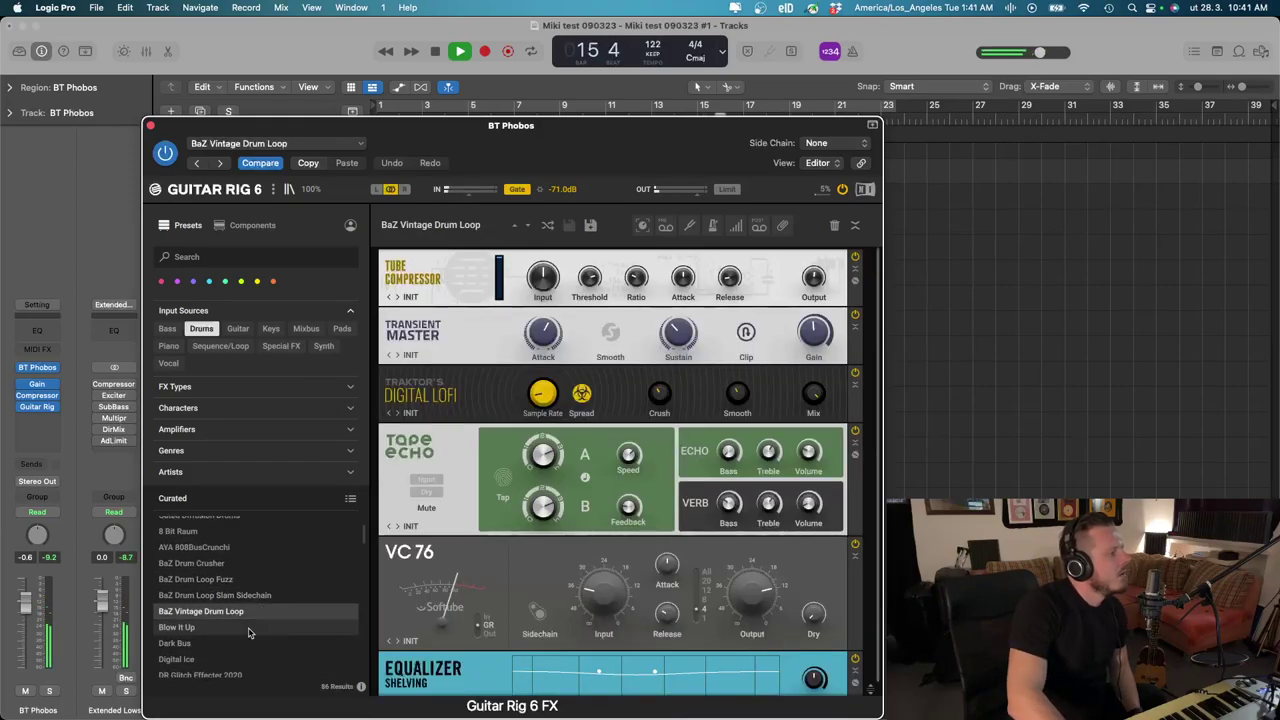
pyautogui.click(152, 125)
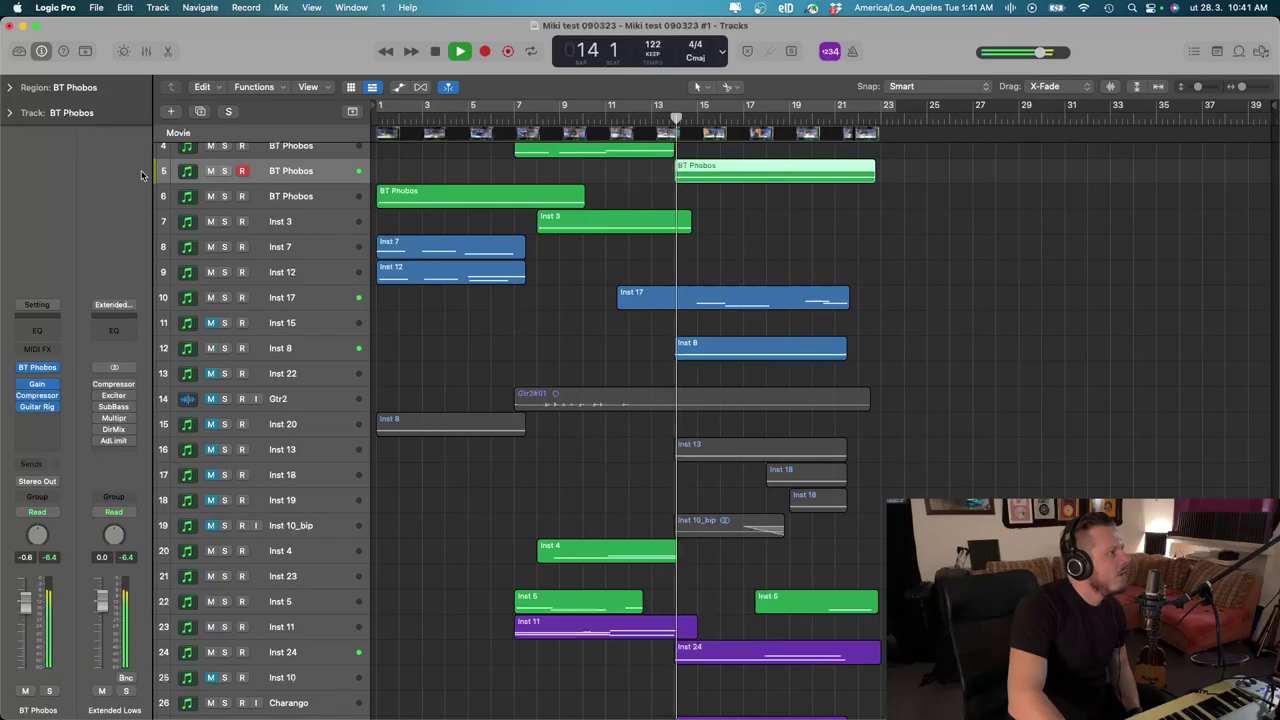
# Insert a stereo Output Movement effect after Guitar Rig on the BT Phobos track
pyautogui.click(37, 417)
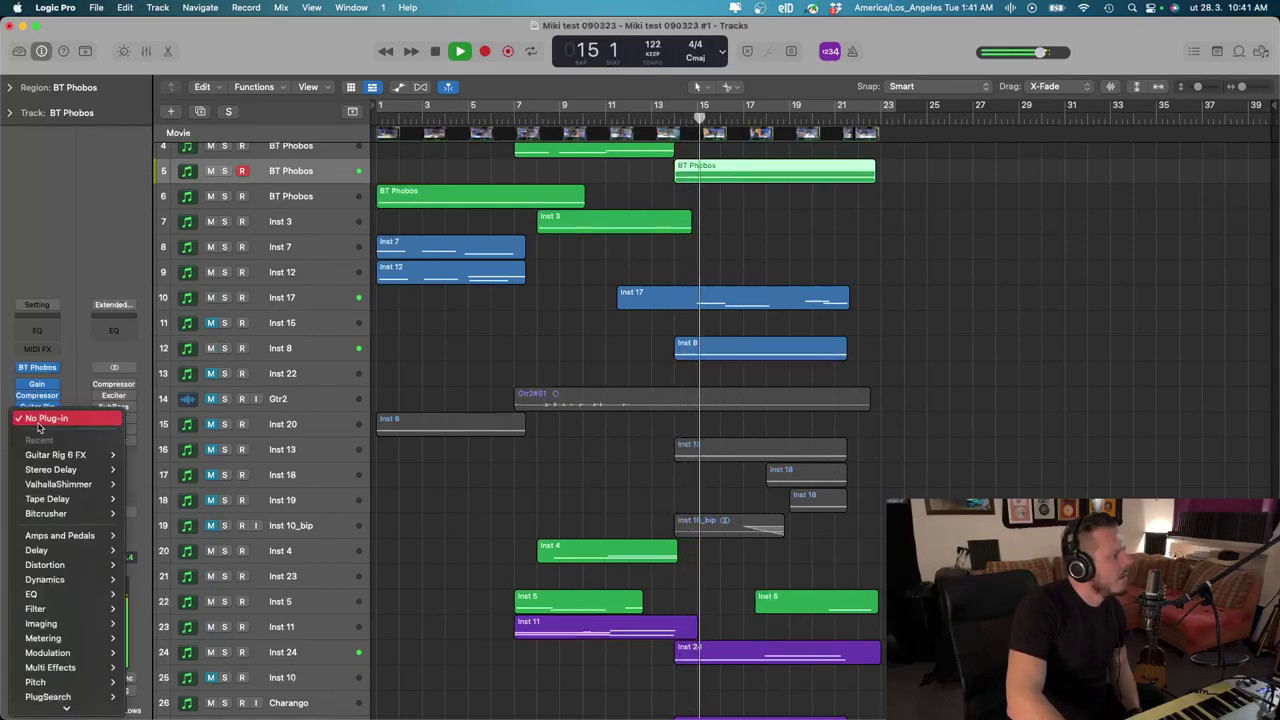
pyautogui.scroll(-2, 66, 700)
pyautogui.moveTo(48, 690)
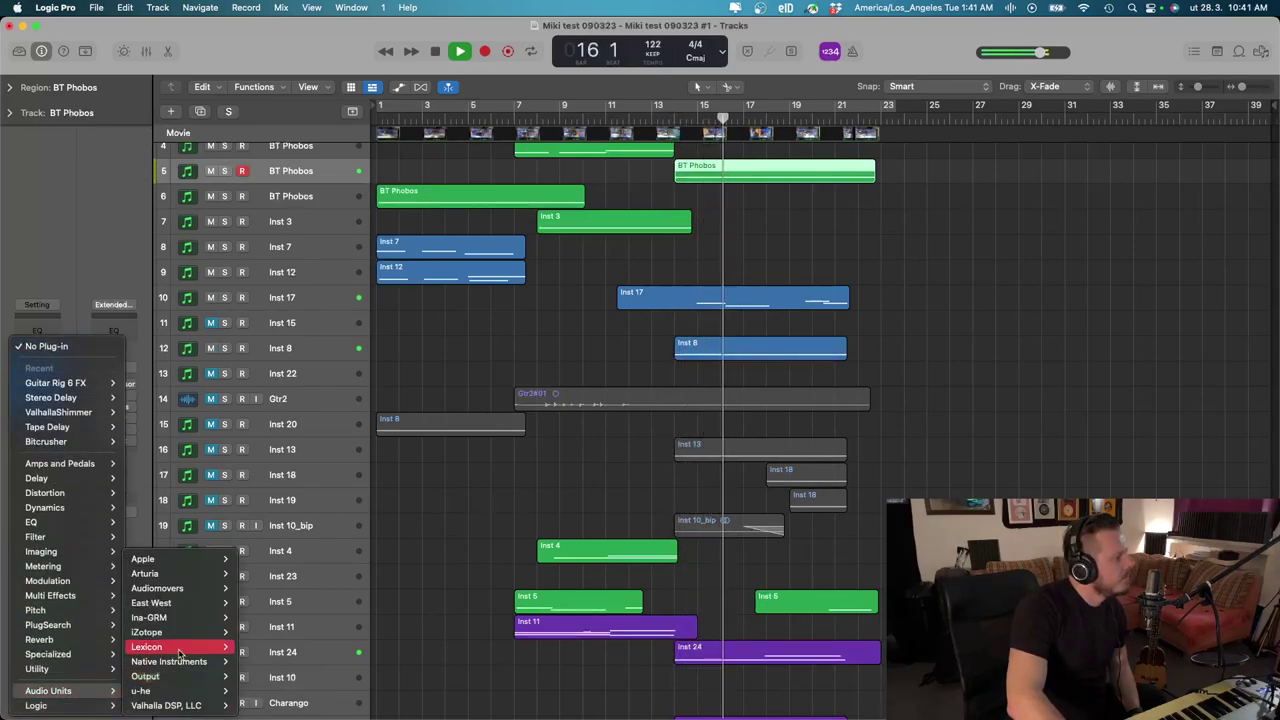
pyautogui.moveTo(188, 611)
pyautogui.moveTo(160, 676)
pyautogui.moveTo(266, 677)
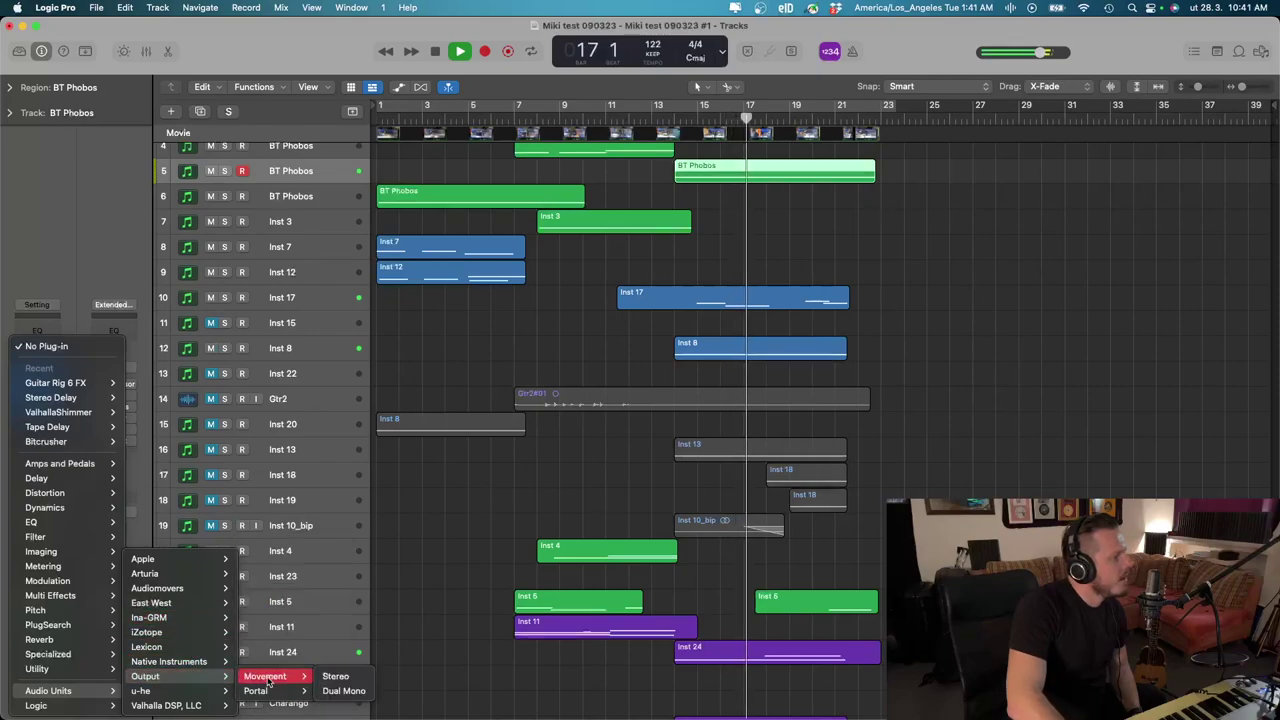
pyautogui.click(336, 680)
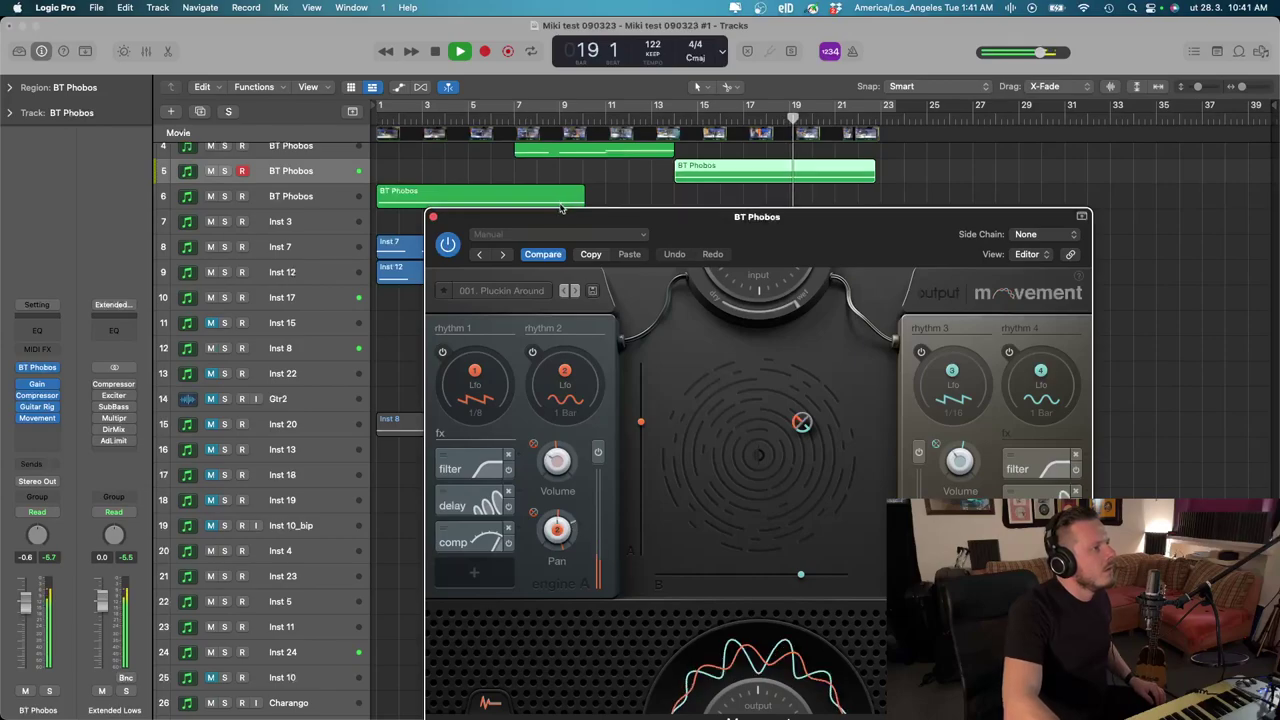
# Load the rhythmic preset 018. Rhythm City in Movement and shift its dry/wet mix slightly towards dry
pyautogui.click(498, 291)
pyautogui.click(666, 375)
pyautogui.click(700, 537)
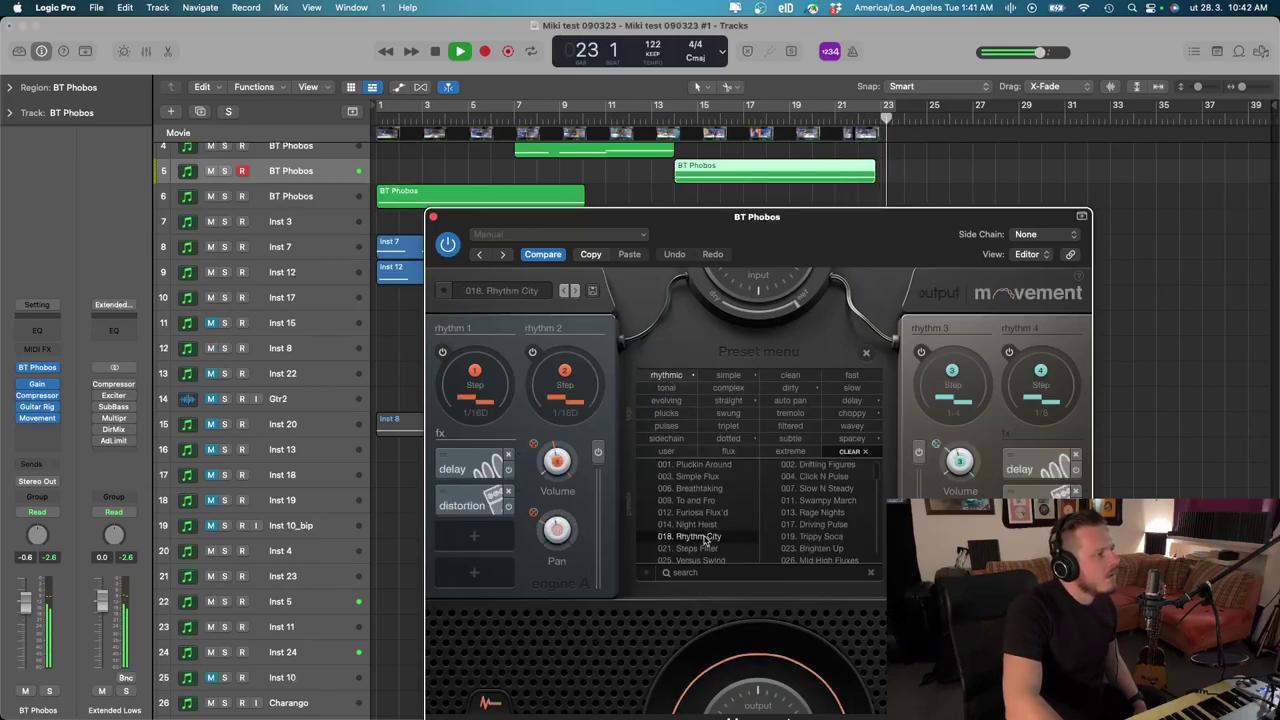
pyautogui.press('space')
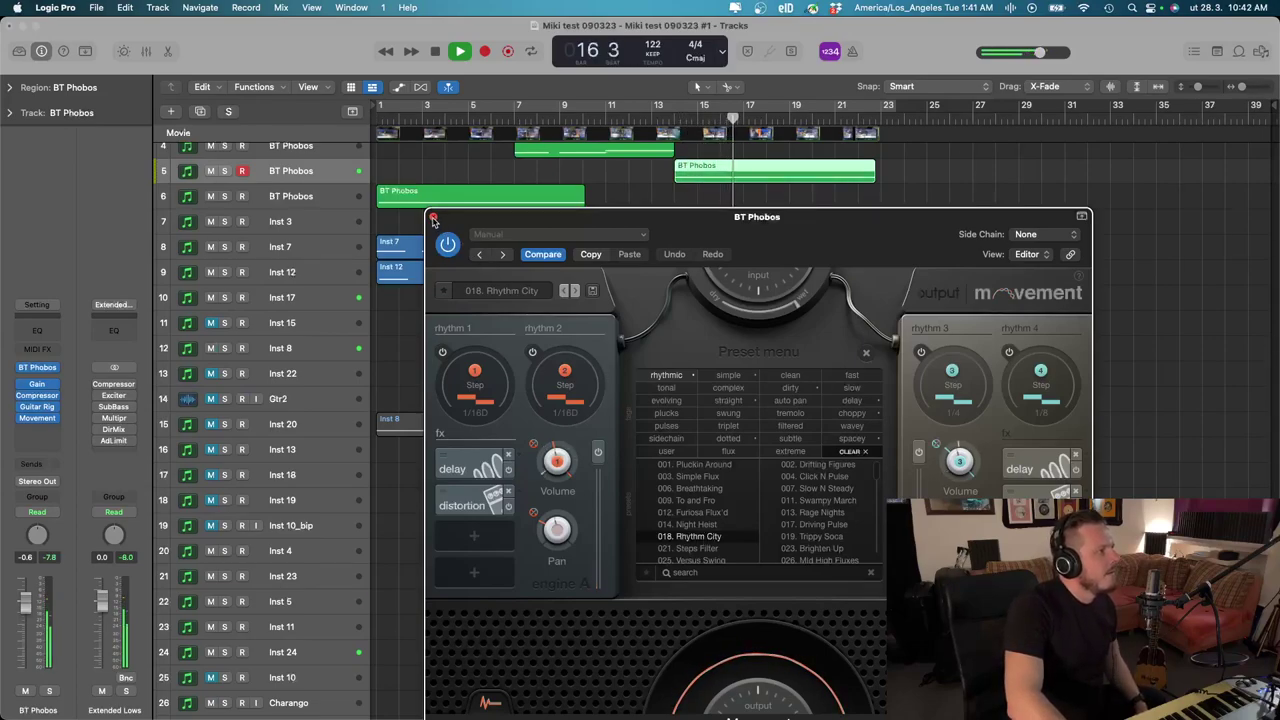
pyautogui.moveTo(636, 224); pyautogui.dragTo(354, 112)
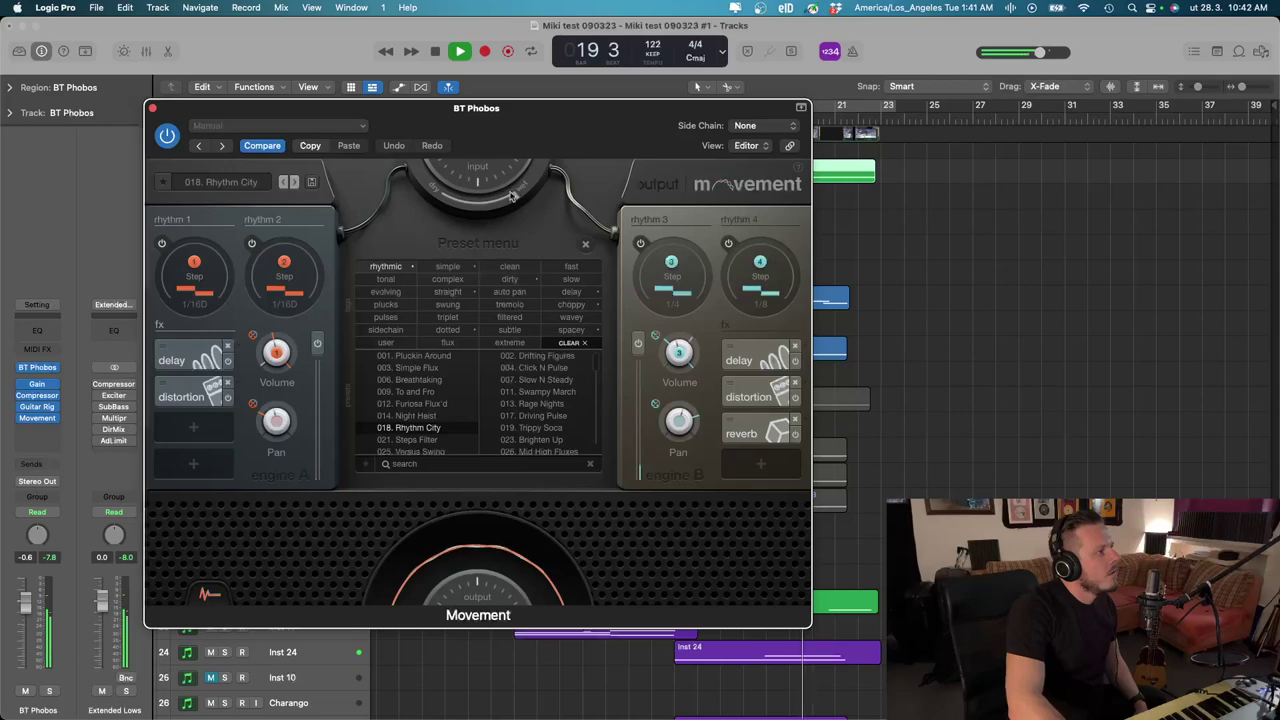
pyautogui.moveTo(514, 200); pyautogui.dragTo(485, 209)
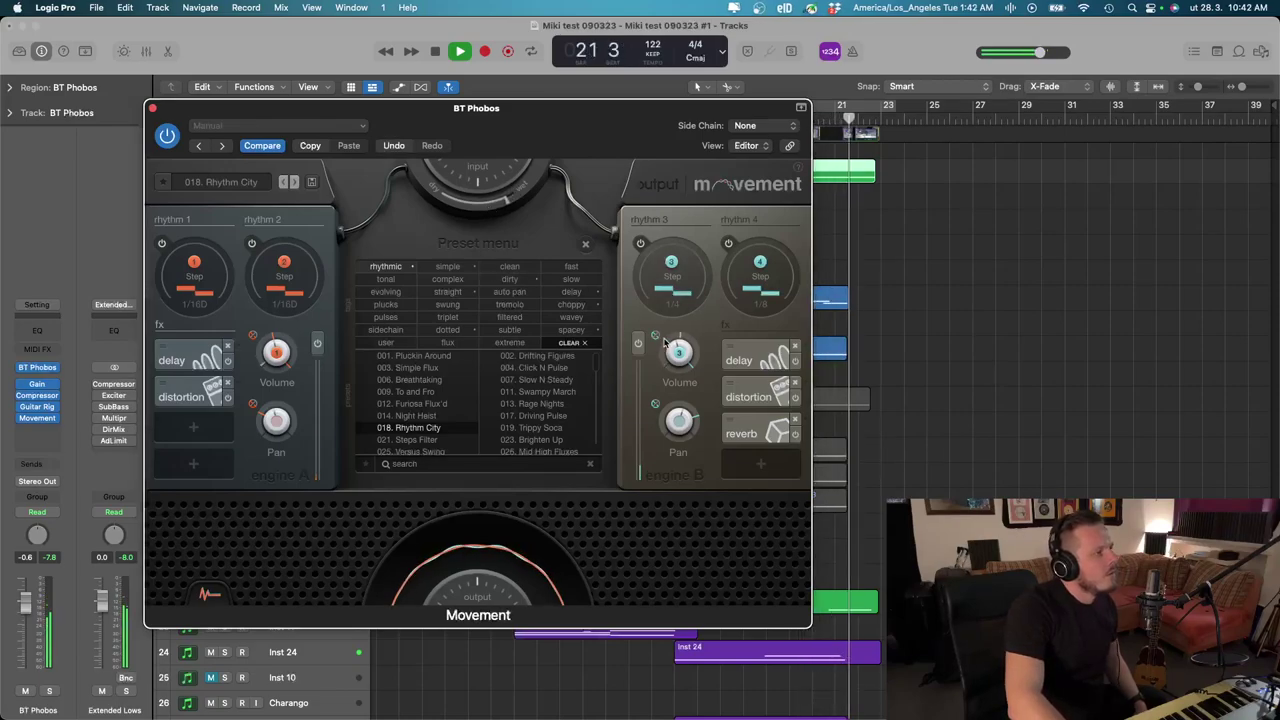
# Check the engine B delay and distortion settings in Movement during playback, and close the plug-in
pyautogui.click(757, 350)
pyautogui.press('space')
pyautogui.press('space')
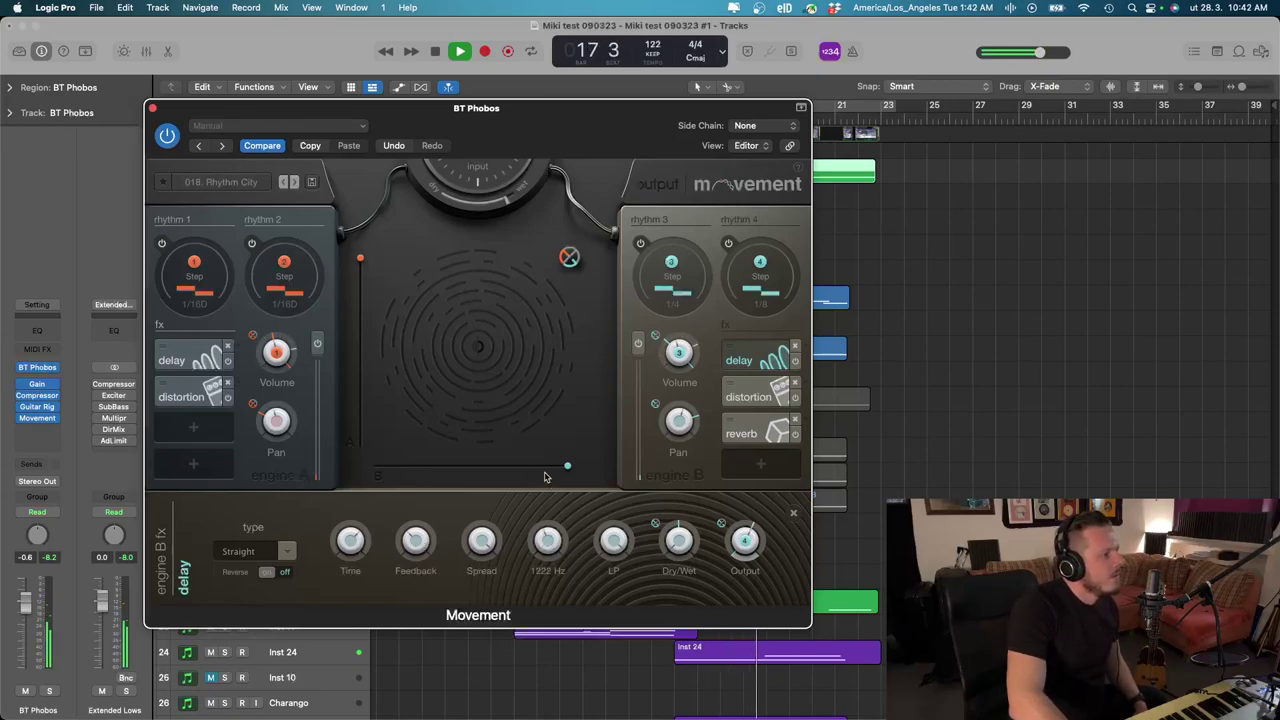
pyautogui.click(750, 396)
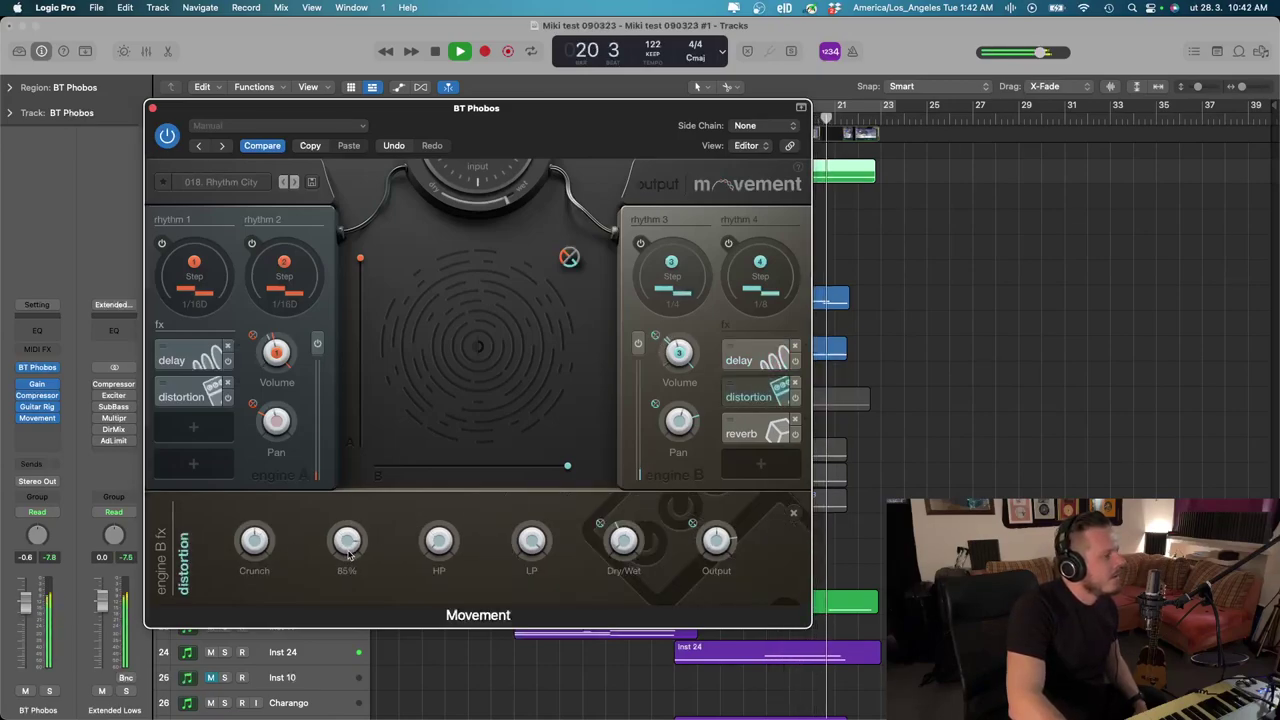
pyautogui.click(152, 108)
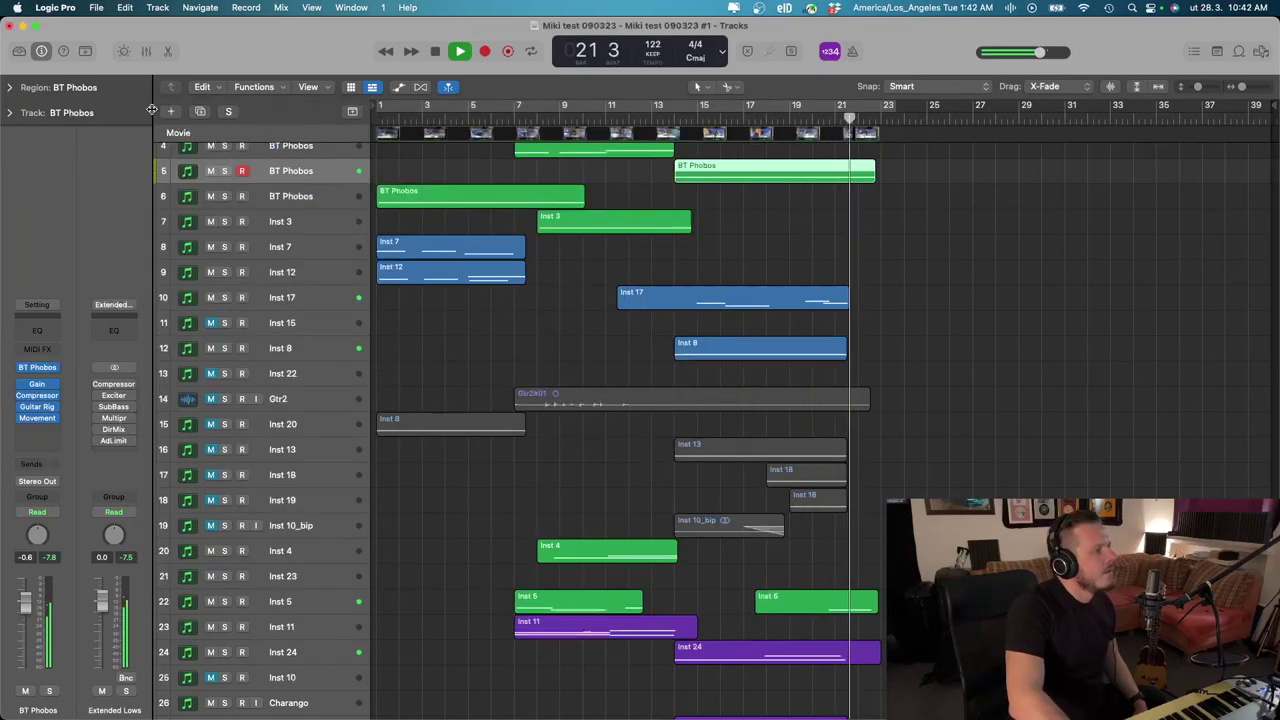
# Solo the BT Phobos track starting at bar 14, Gtr2 and Inst 24, and lower Inst 24's volume to -29.0 dB
pyautogui.click(225, 171)
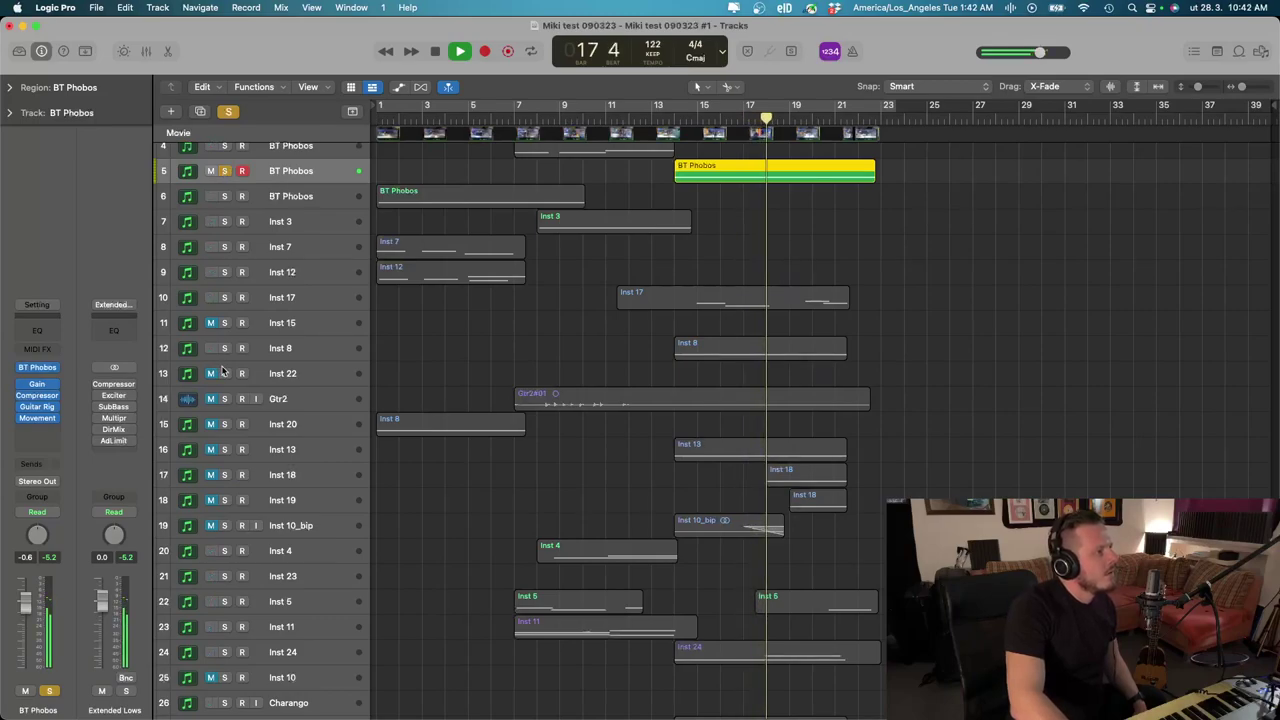
pyautogui.click(224, 399)
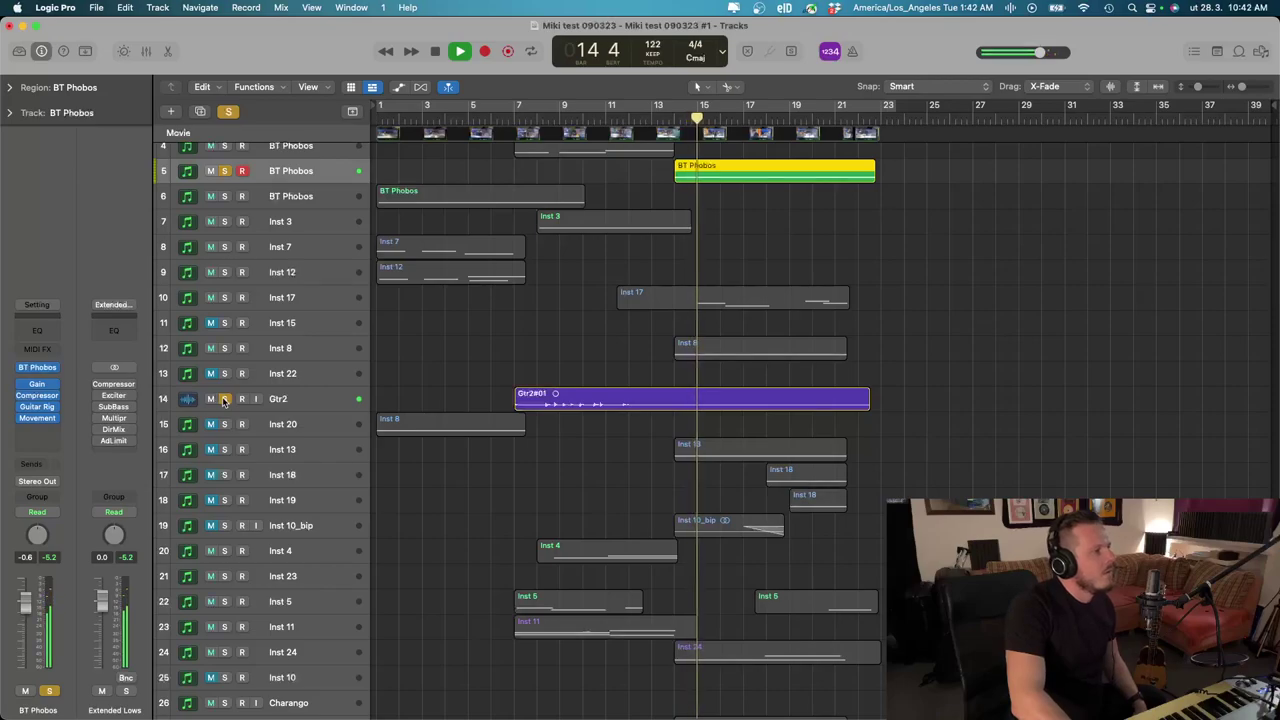
pyautogui.click(224, 652)
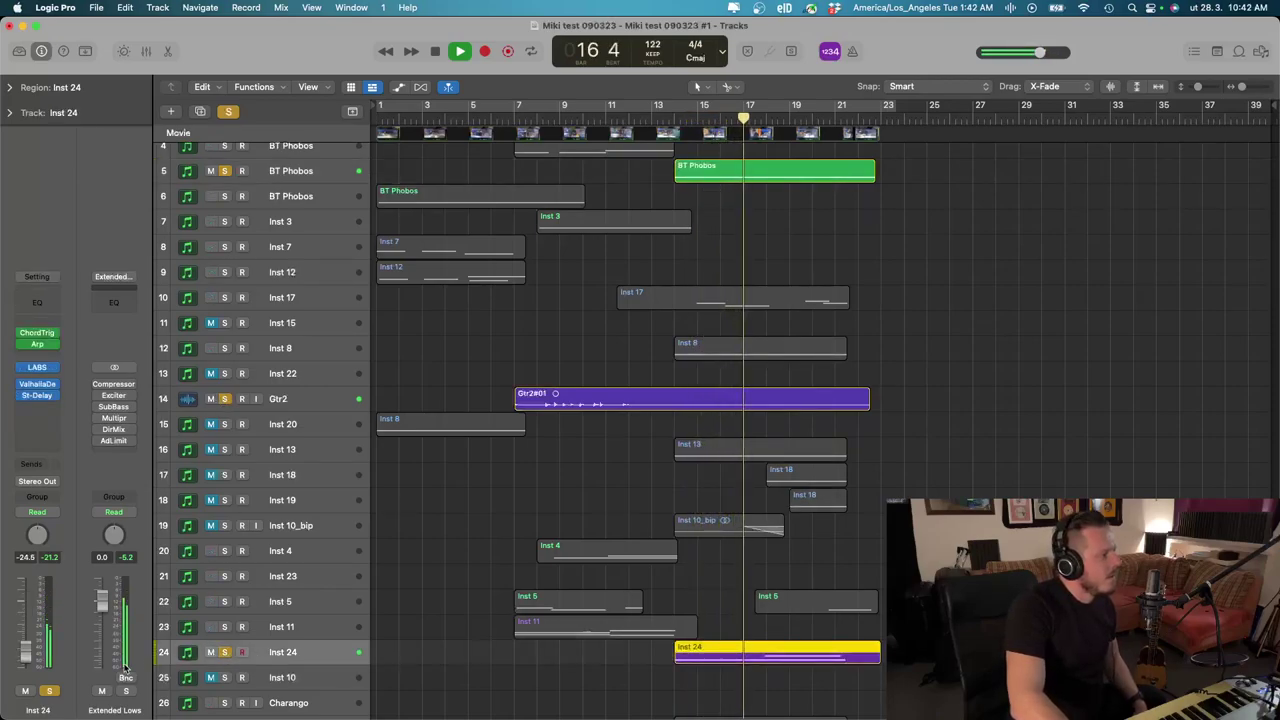
pyautogui.moveTo(26, 652); pyautogui.dragTo(26, 658)
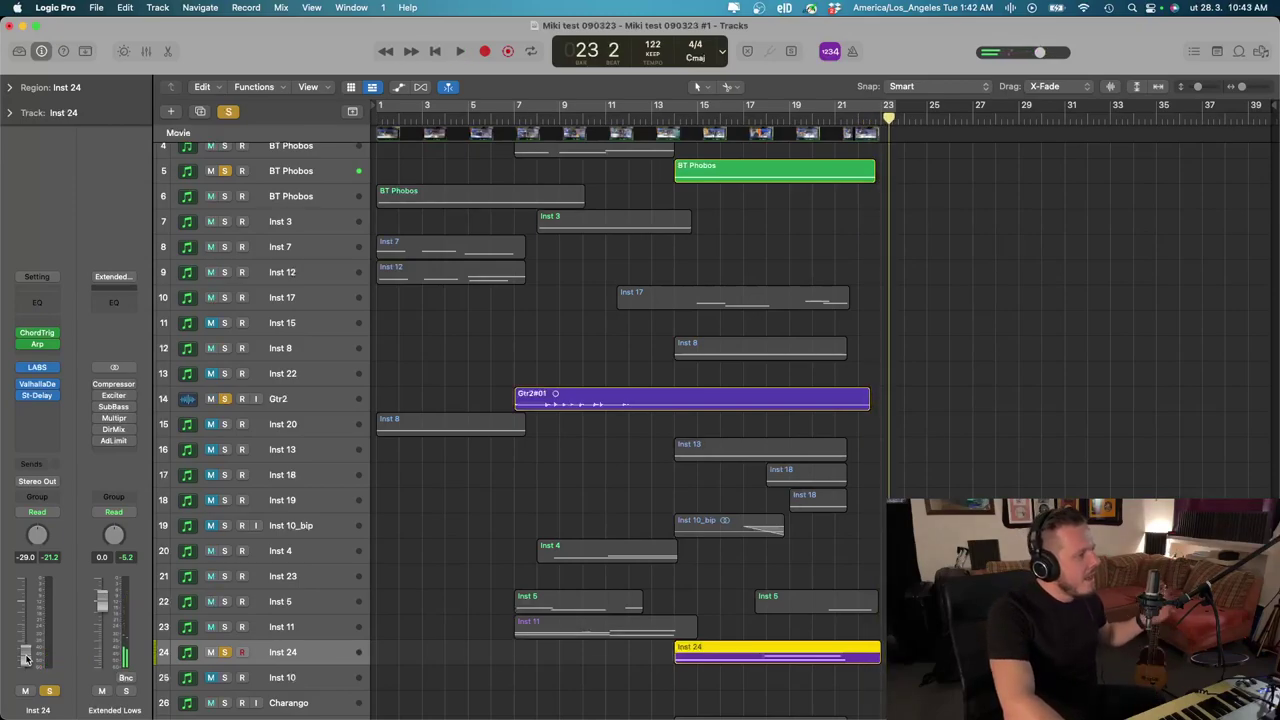
# Clear all solos and reduce the track height until all 27 tracks fit in the arrangement
pyautogui.click(228, 111)
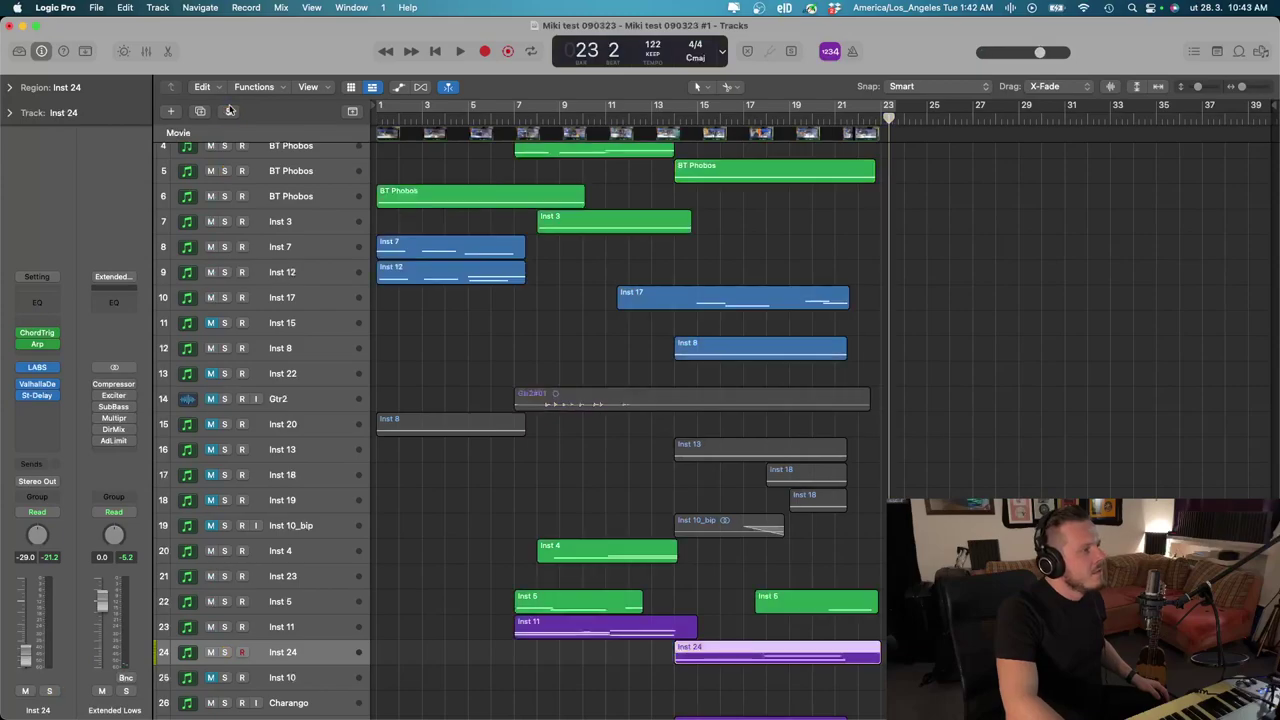
pyautogui.press('super+Up')
pyautogui.press('super+Up')
pyautogui.press('super+Up')
pyautogui.press('super+Up')
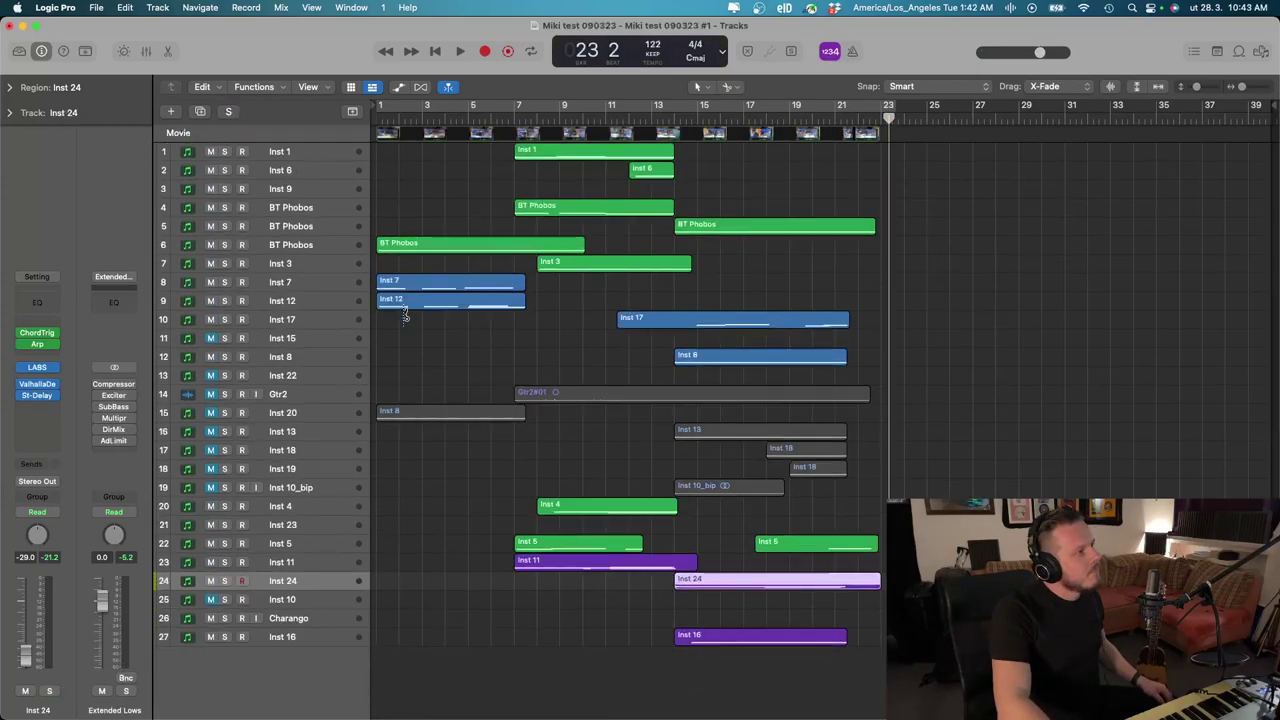